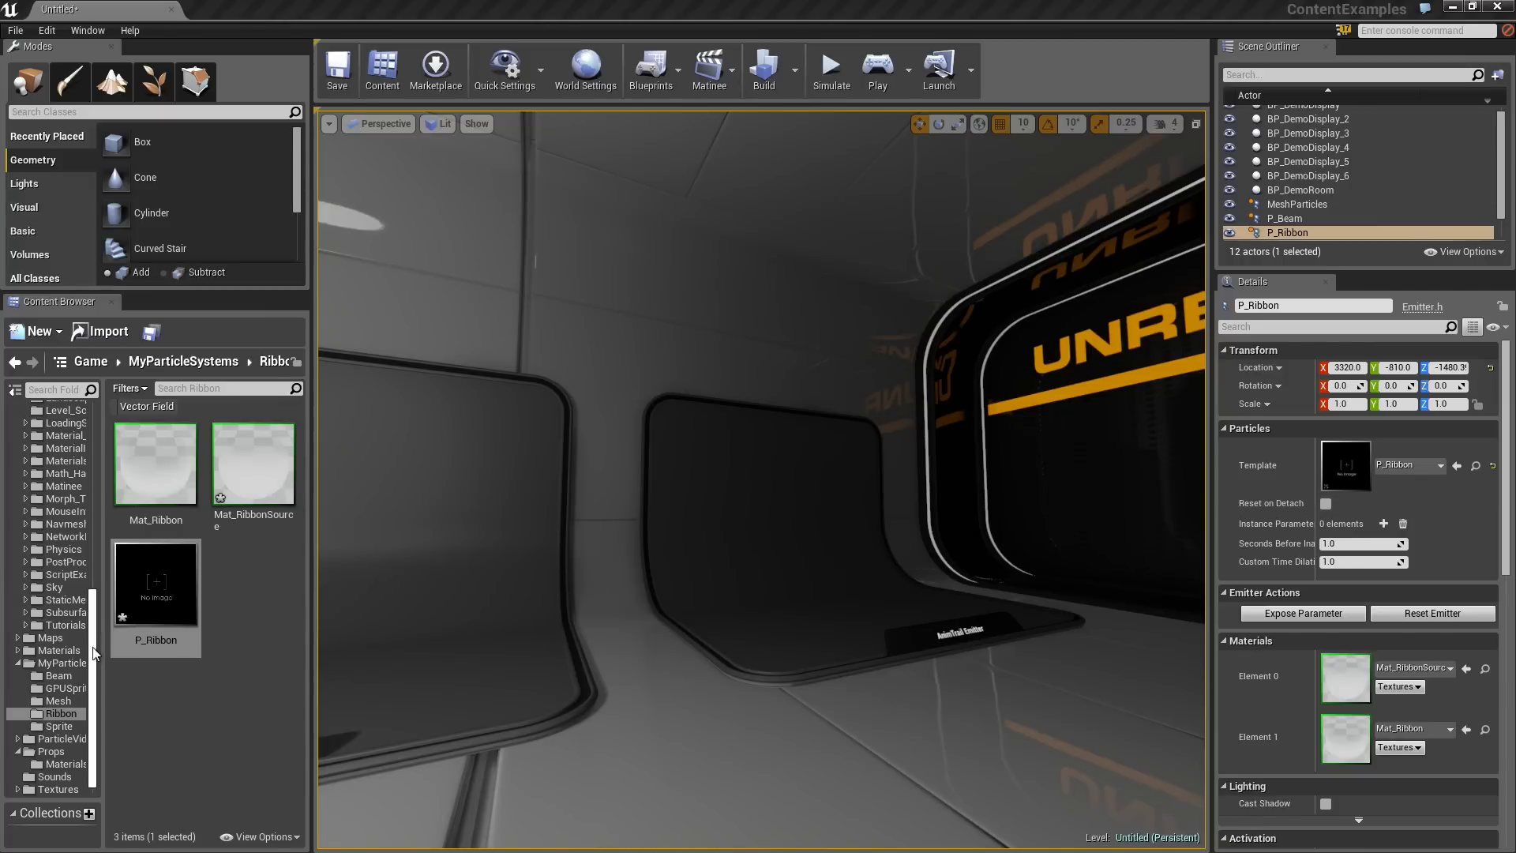
Step: Create a new folder named AnimTrails inside MyParticleSystems
{"action": "left_click", "coordinate": [54, 666]}
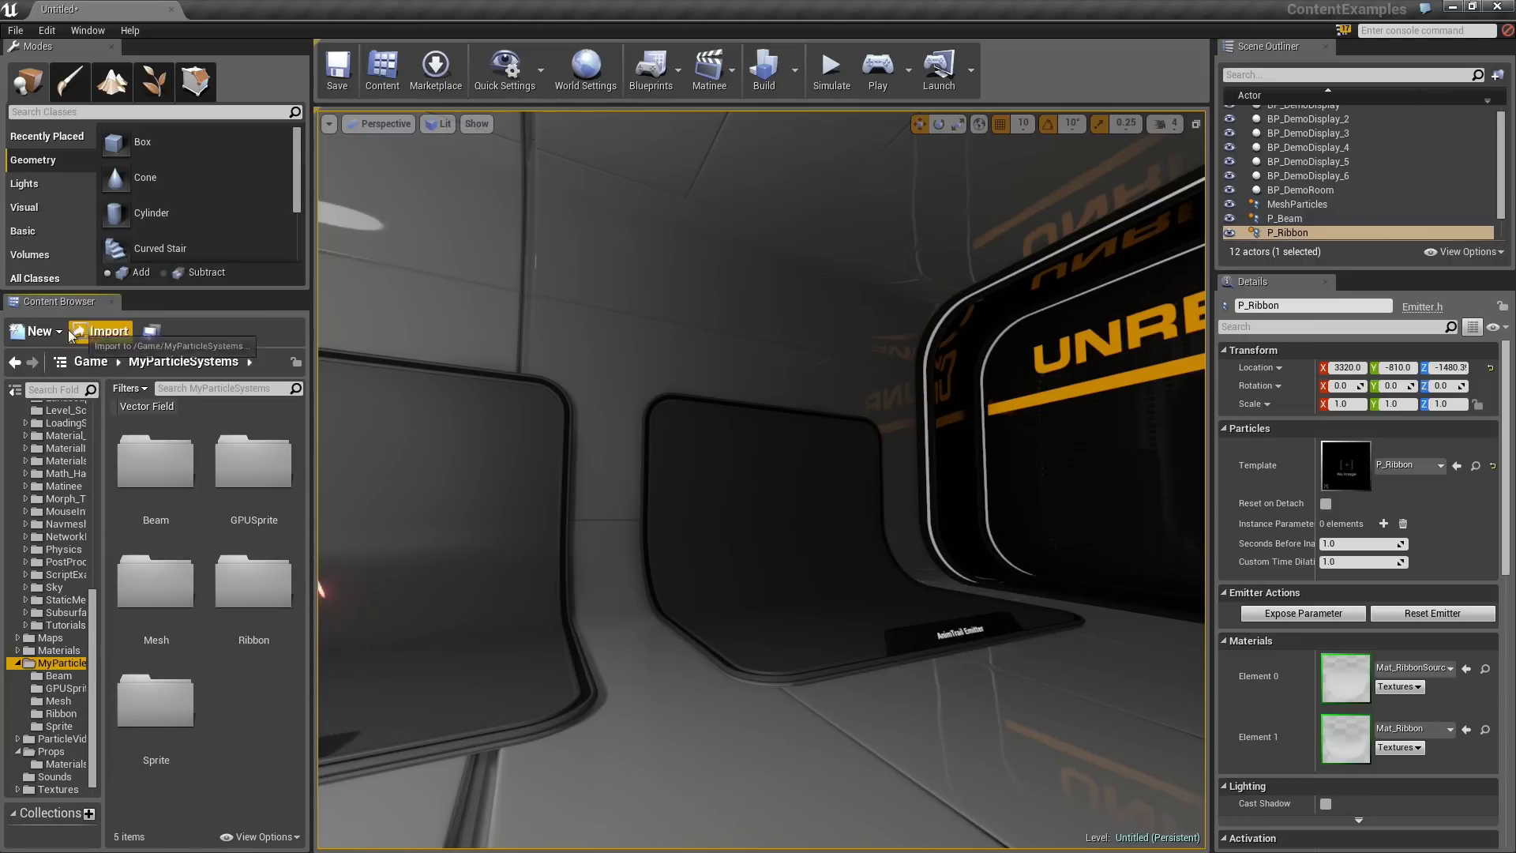
{"action": "left_click", "coordinate": [36, 331]}
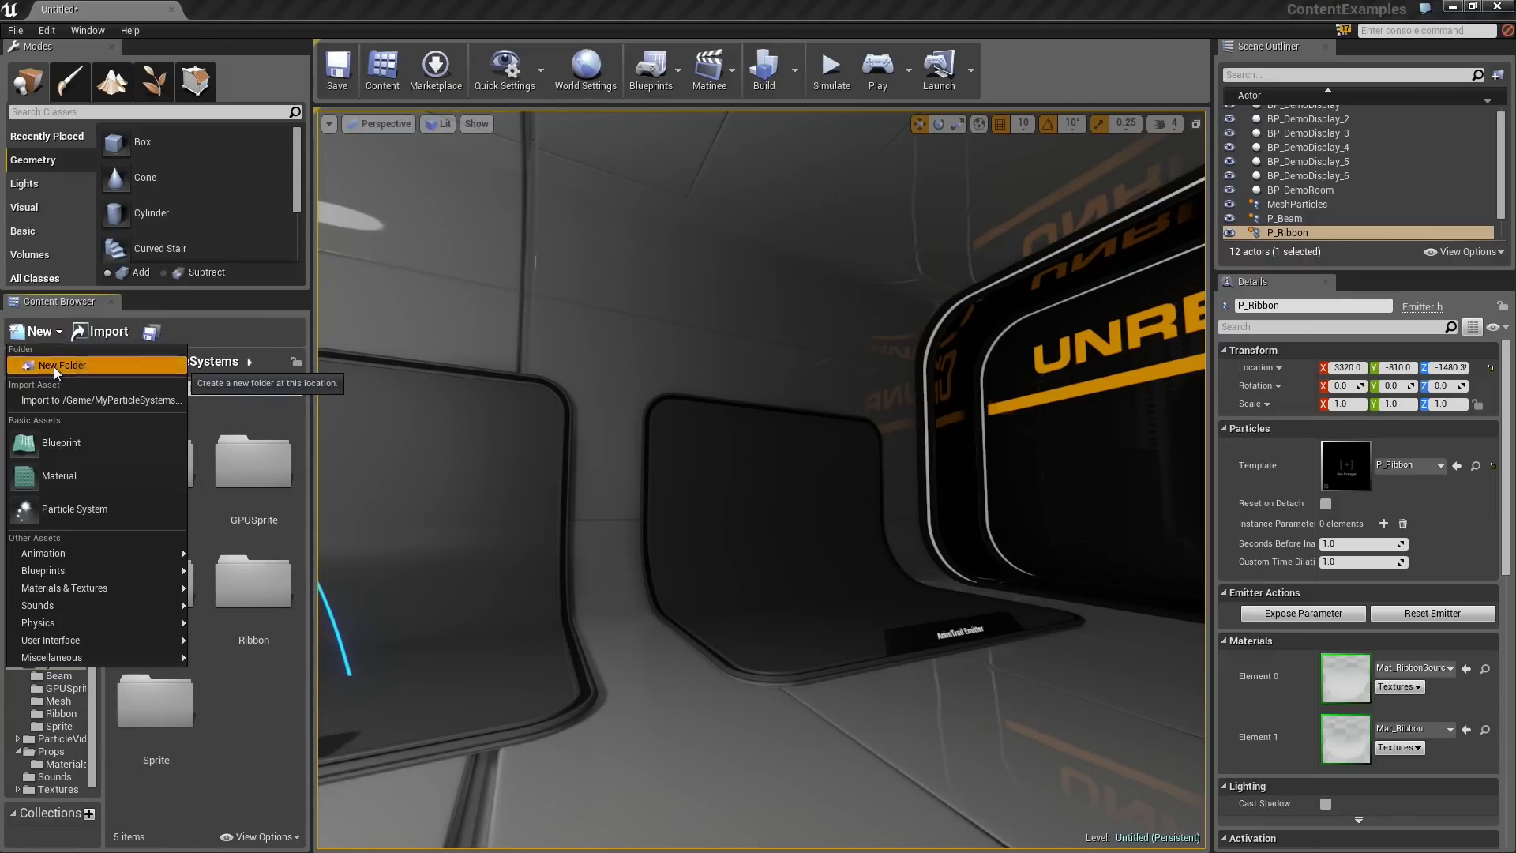
{"action": "left_click", "coordinate": [55, 367]}
{"action": "type", "text": "AnimTra"}
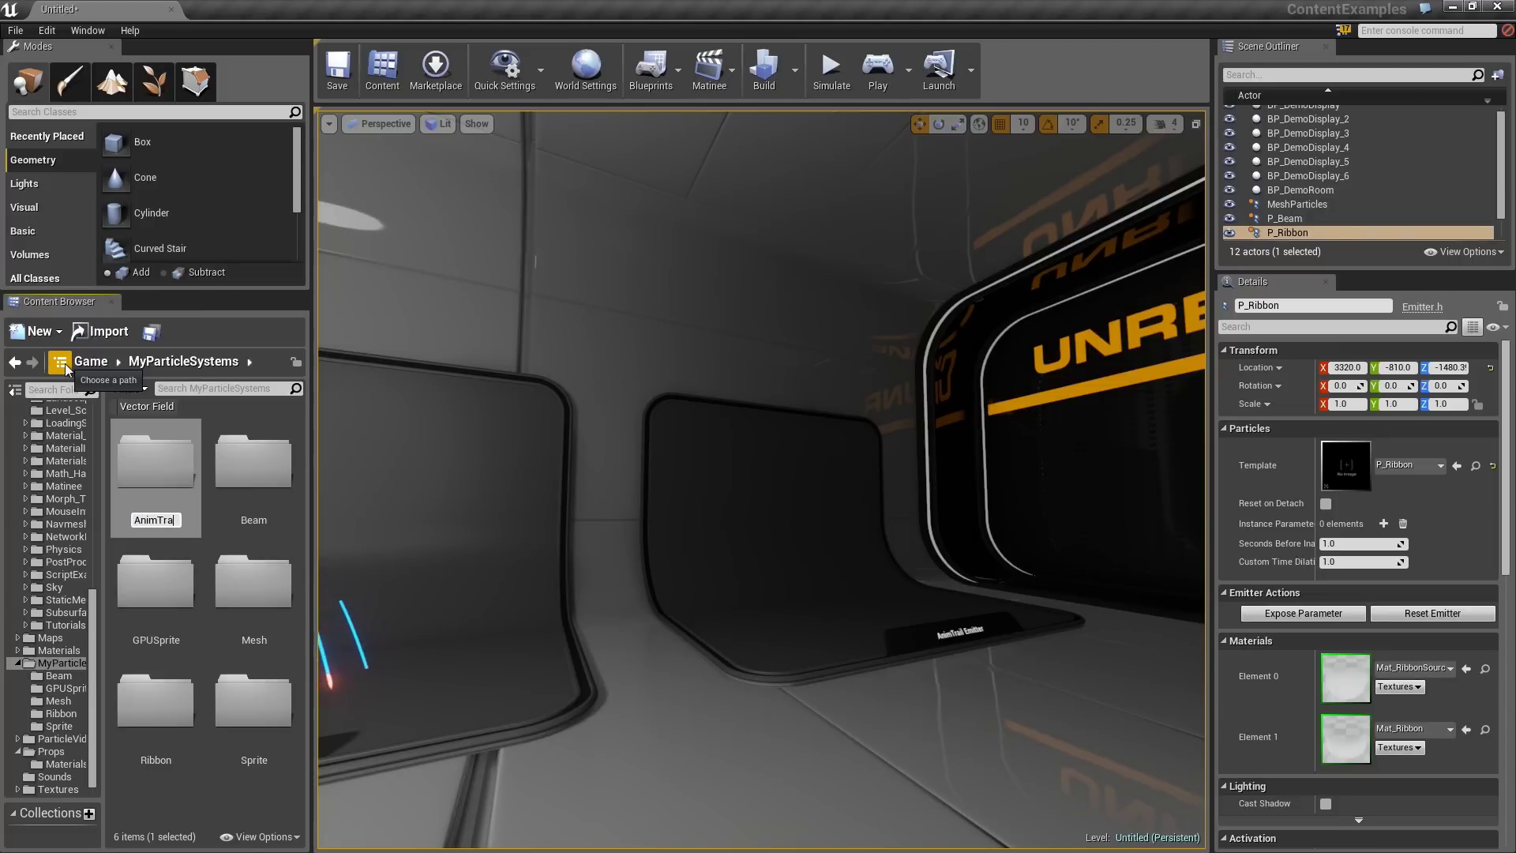
{"action": "type", "text": "ils"}
{"action": "key", "text": "Return"}
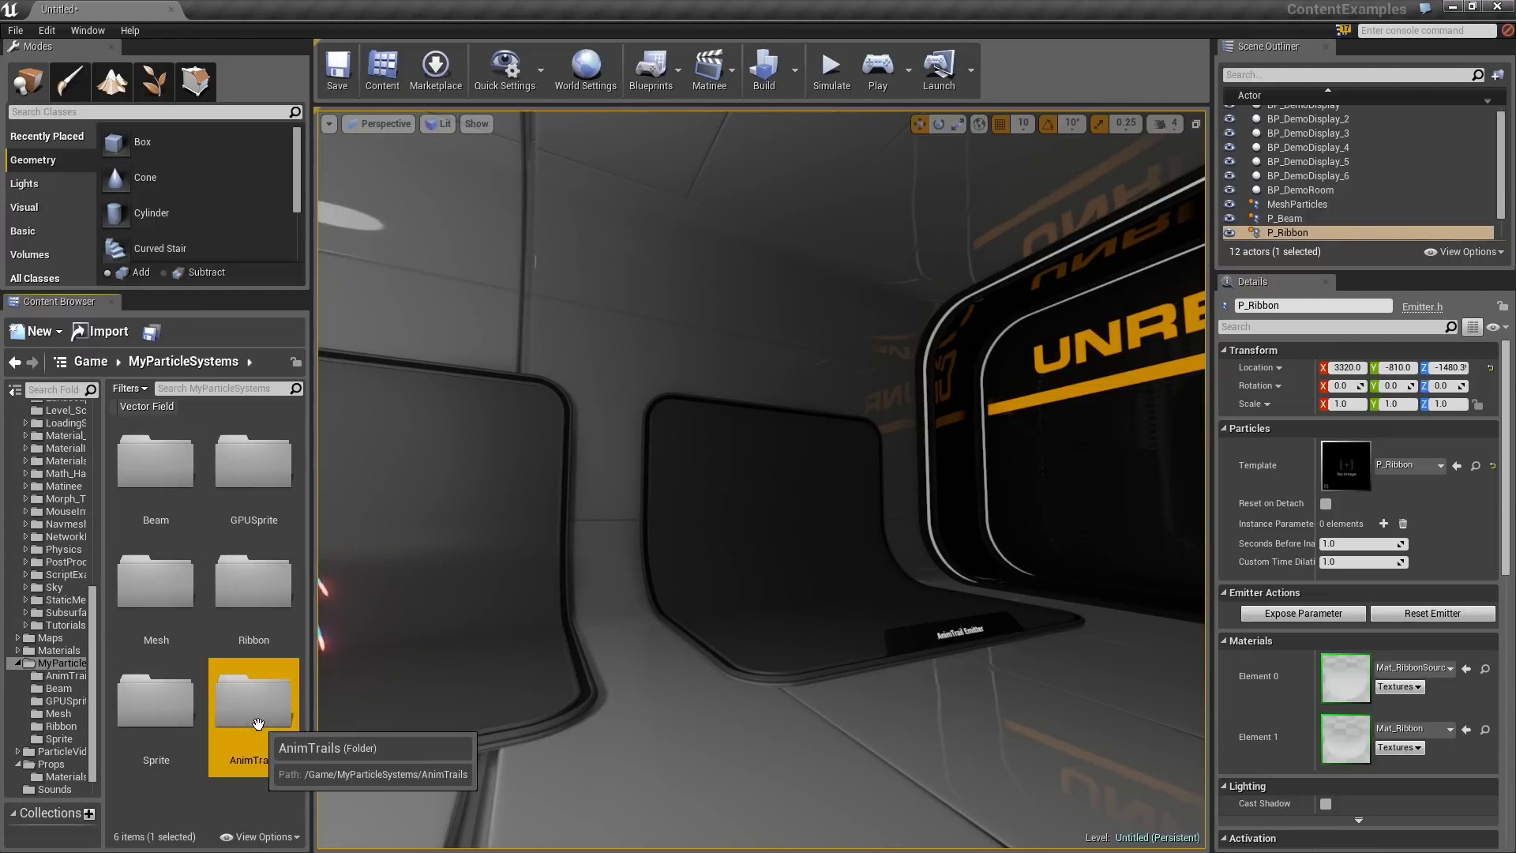
Step: Open the AnimTrails folder, then browse back to the top-level Game folder
{"action": "double_click", "coordinate": [258, 723]}
{"action": "left_click_drag", "start_coordinate": [94, 663], "coordinate": [91, 471]}
{"action": "left_click", "coordinate": [55, 427]}
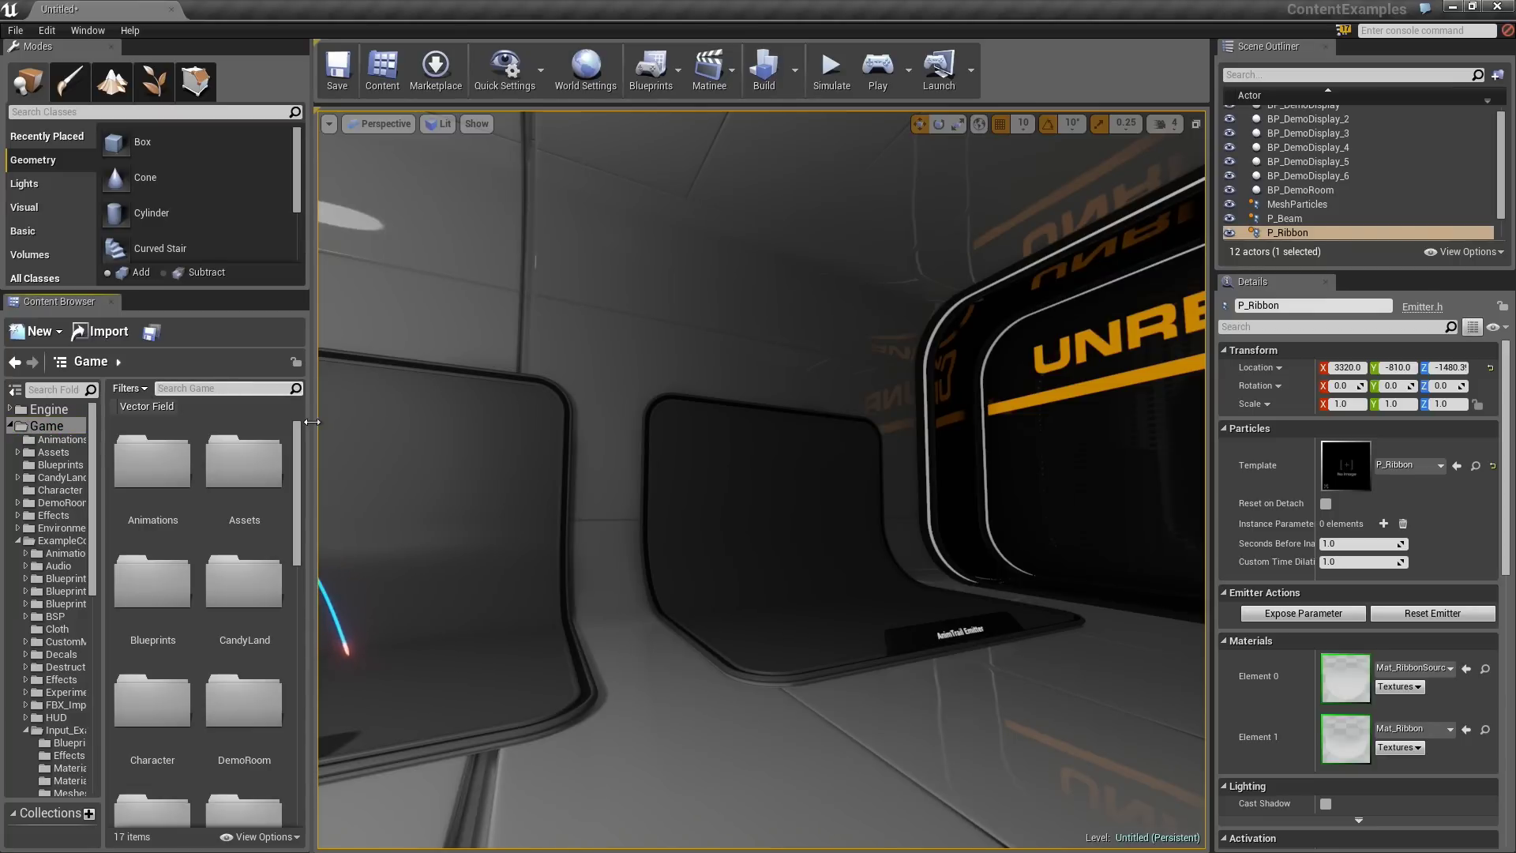
Step: Search for 'jumping jac' and copy the JumpingJacks animation into the AnimTrails folder
{"action": "type", "text": "jumping jac"}
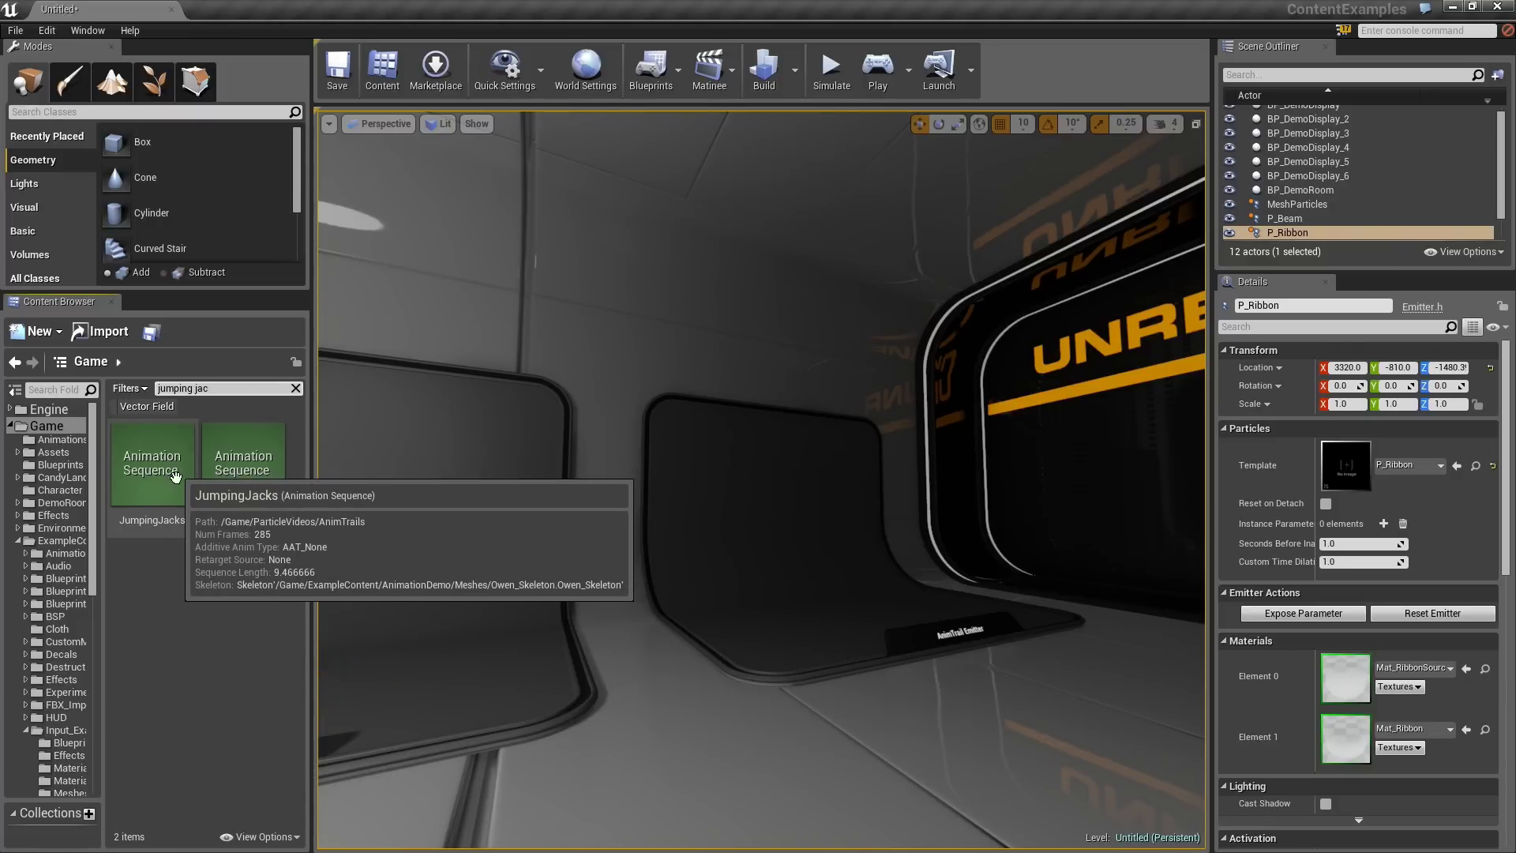
{"action": "left_click_drag", "start_coordinate": [92, 552], "coordinate": [103, 751]}
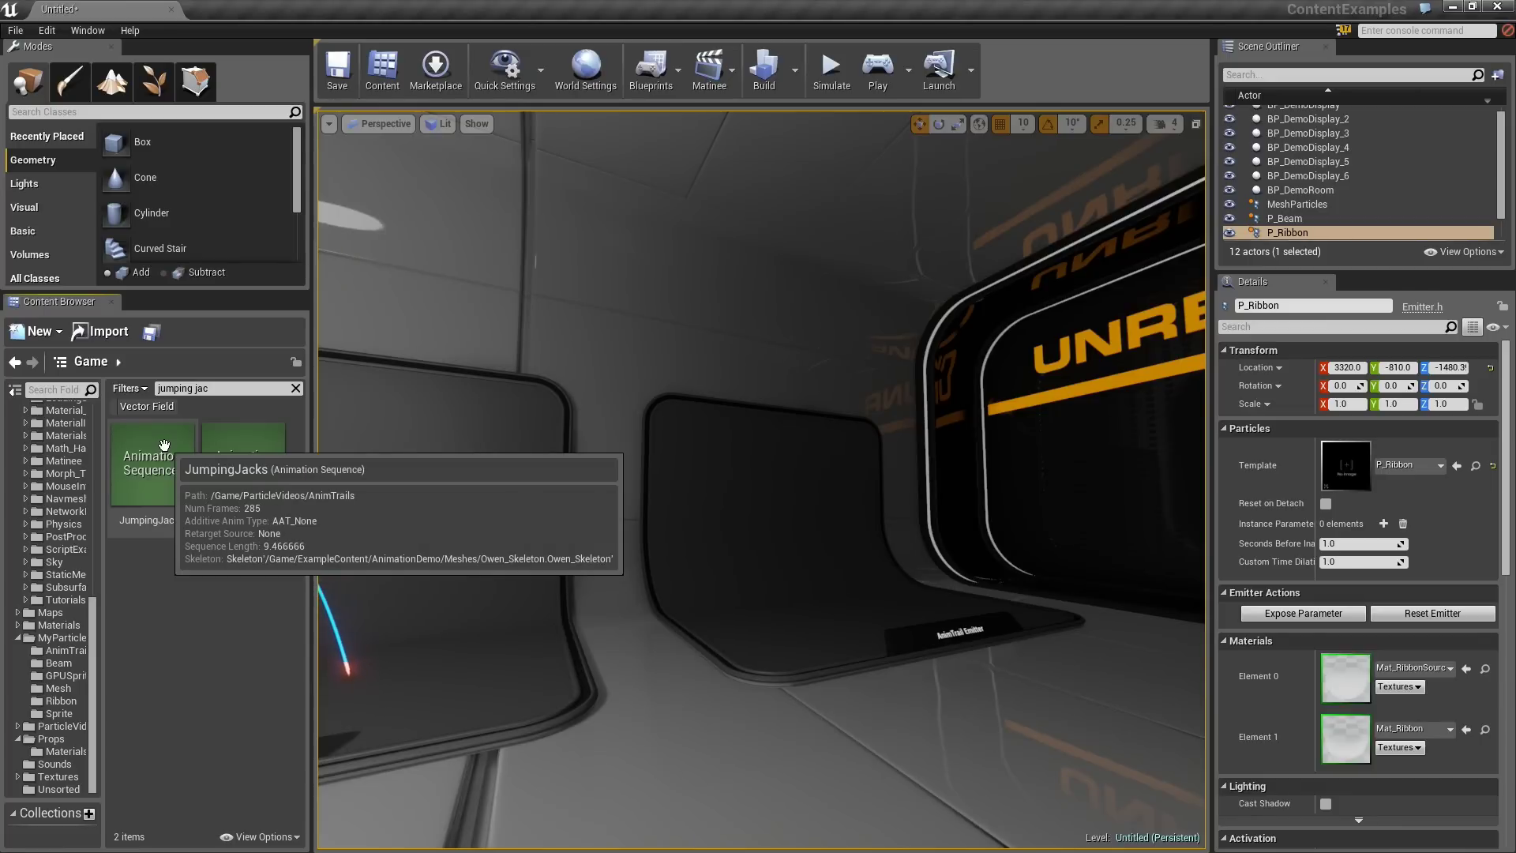
{"action": "left_click_drag", "start_coordinate": [207, 430], "coordinate": [69, 650]}
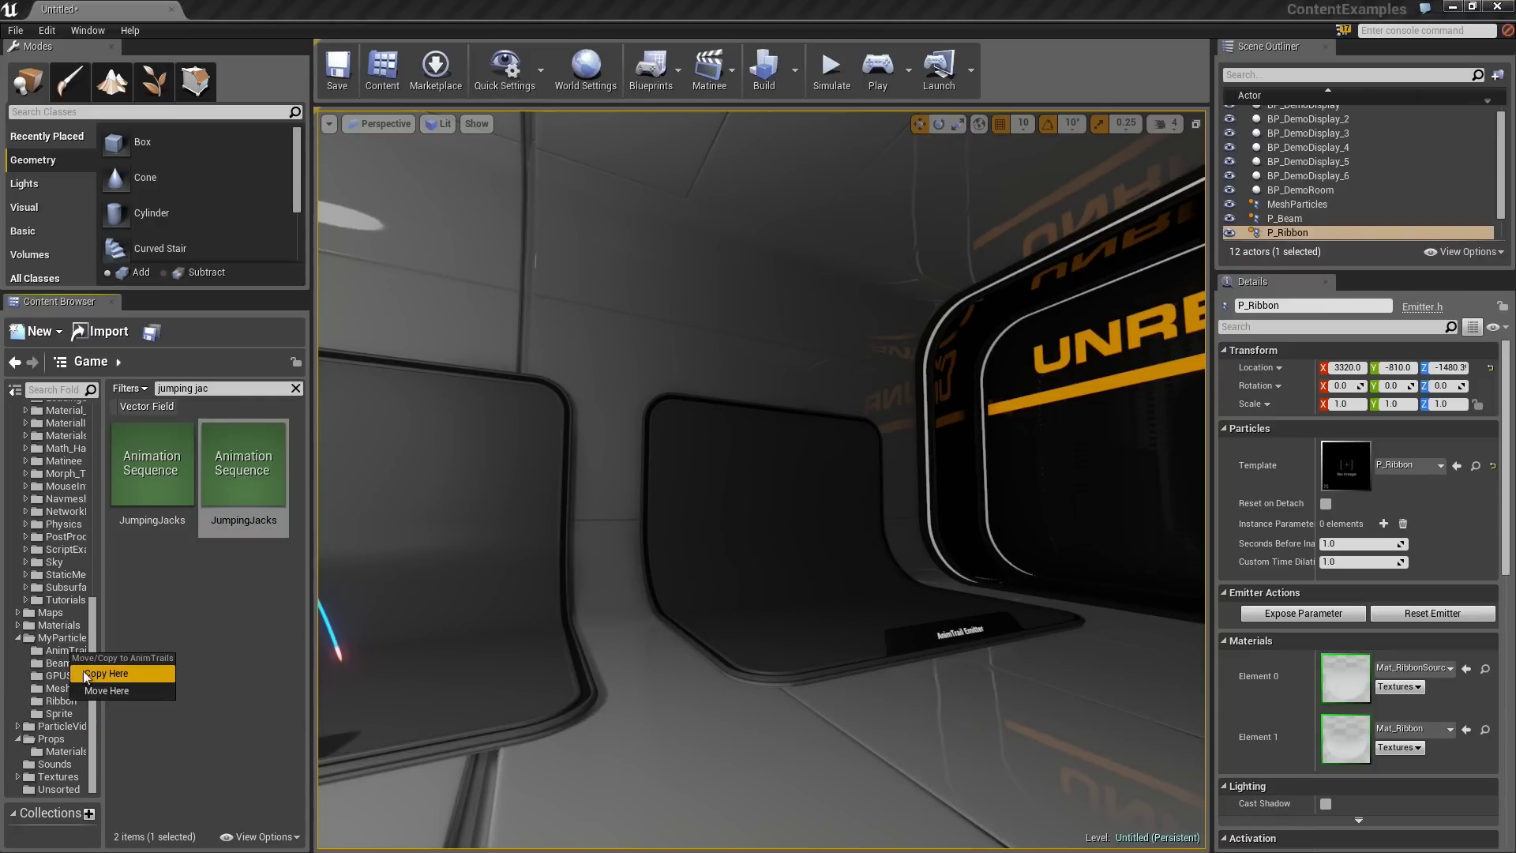
{"action": "left_click", "coordinate": [98, 671]}
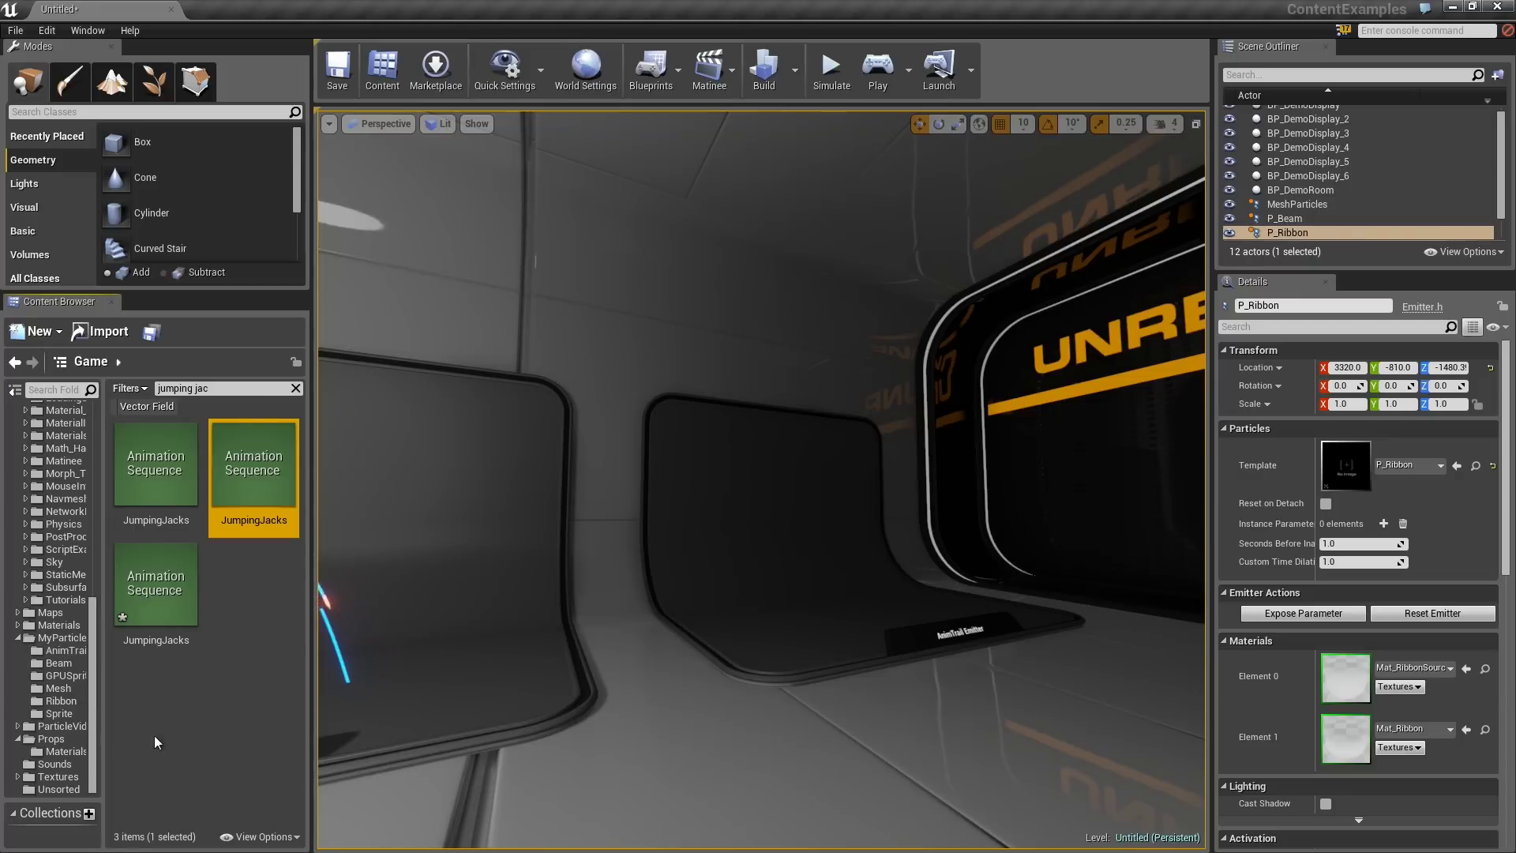
Step: Open AnimTrails, clear the search filter, and open the copied JumpingJacks animation
{"action": "left_click", "coordinate": [63, 650]}
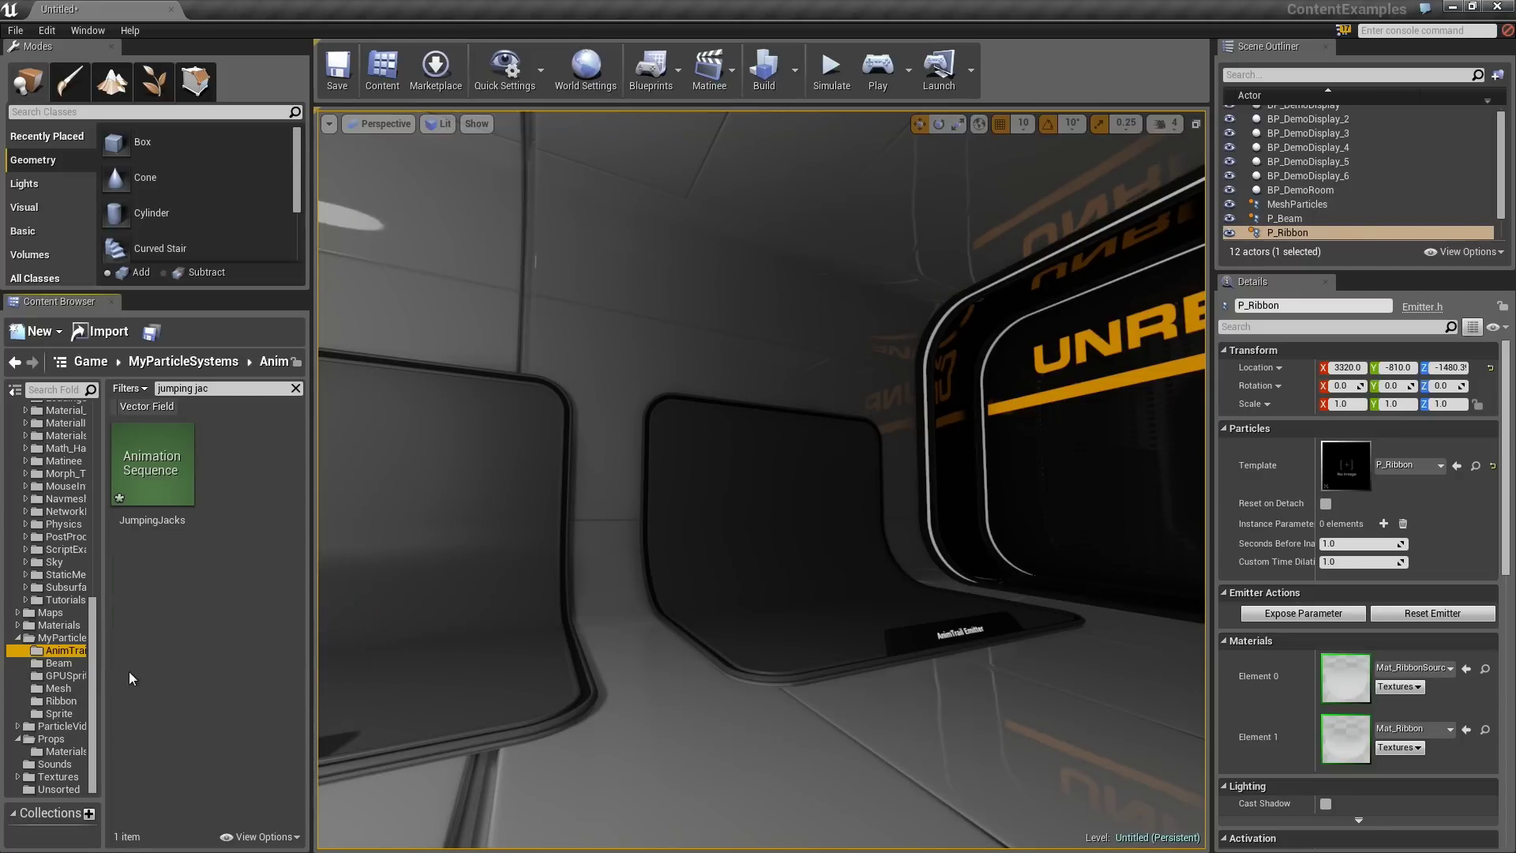
{"action": "left_click", "coordinate": [297, 387]}
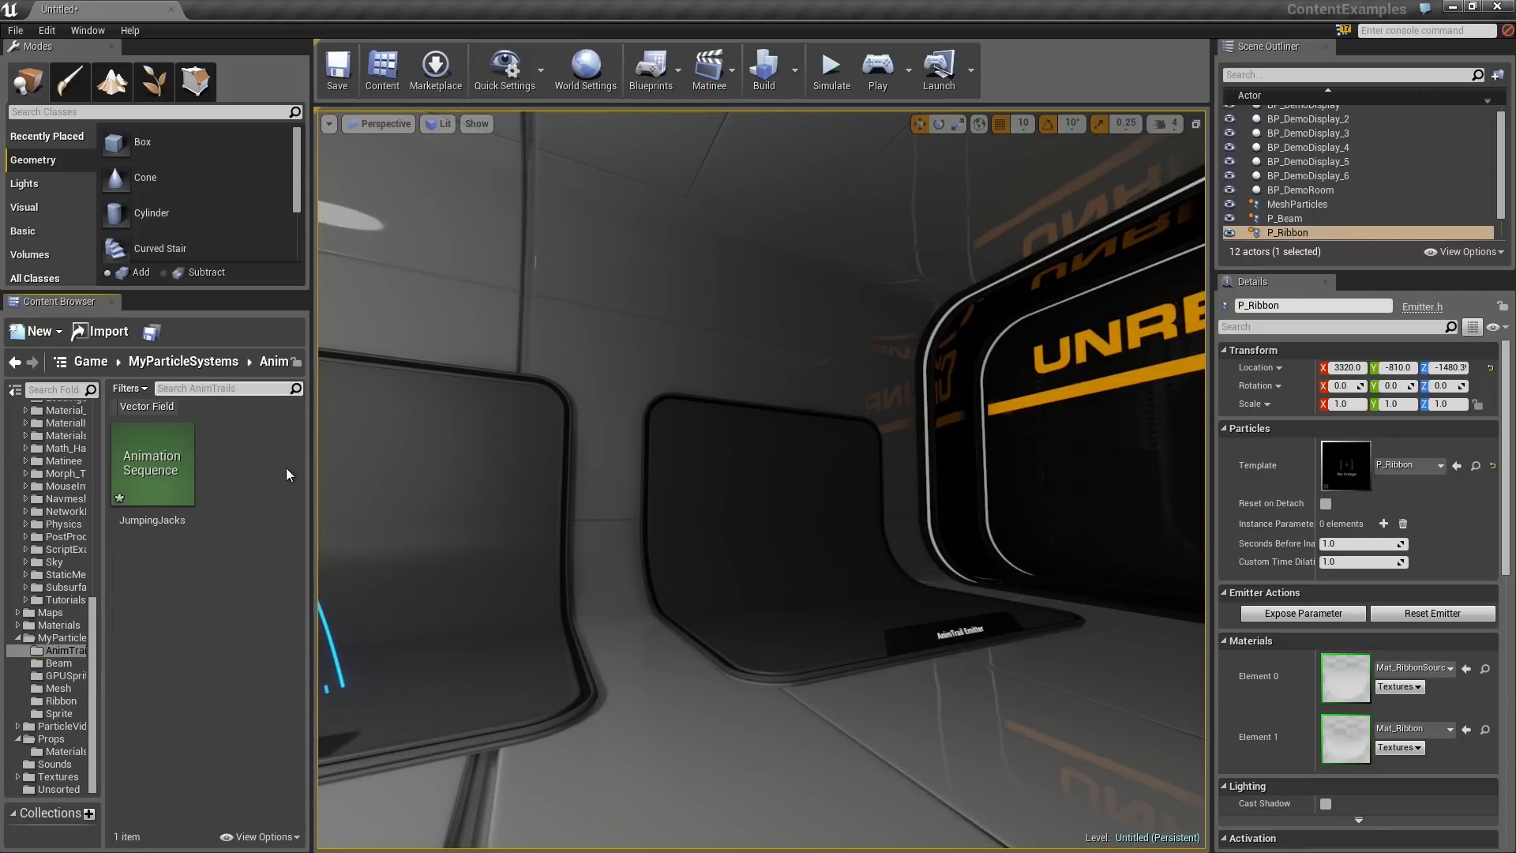
{"action": "double_click", "coordinate": [158, 450]}
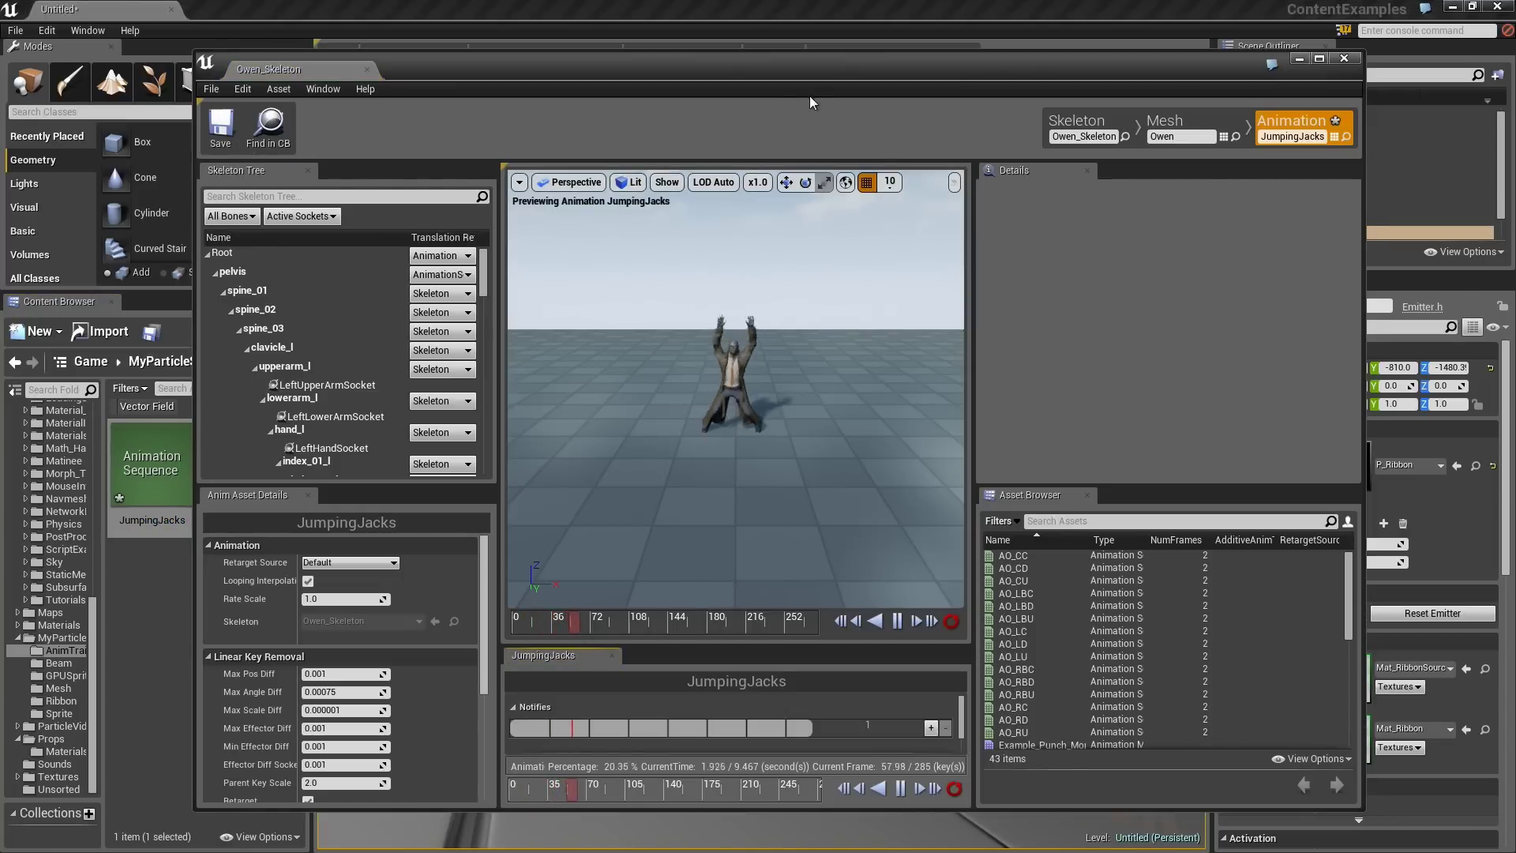
Step: Maximize the animation editor and turn on Display Info in the preview
{"action": "double_click", "coordinate": [788, 75]}
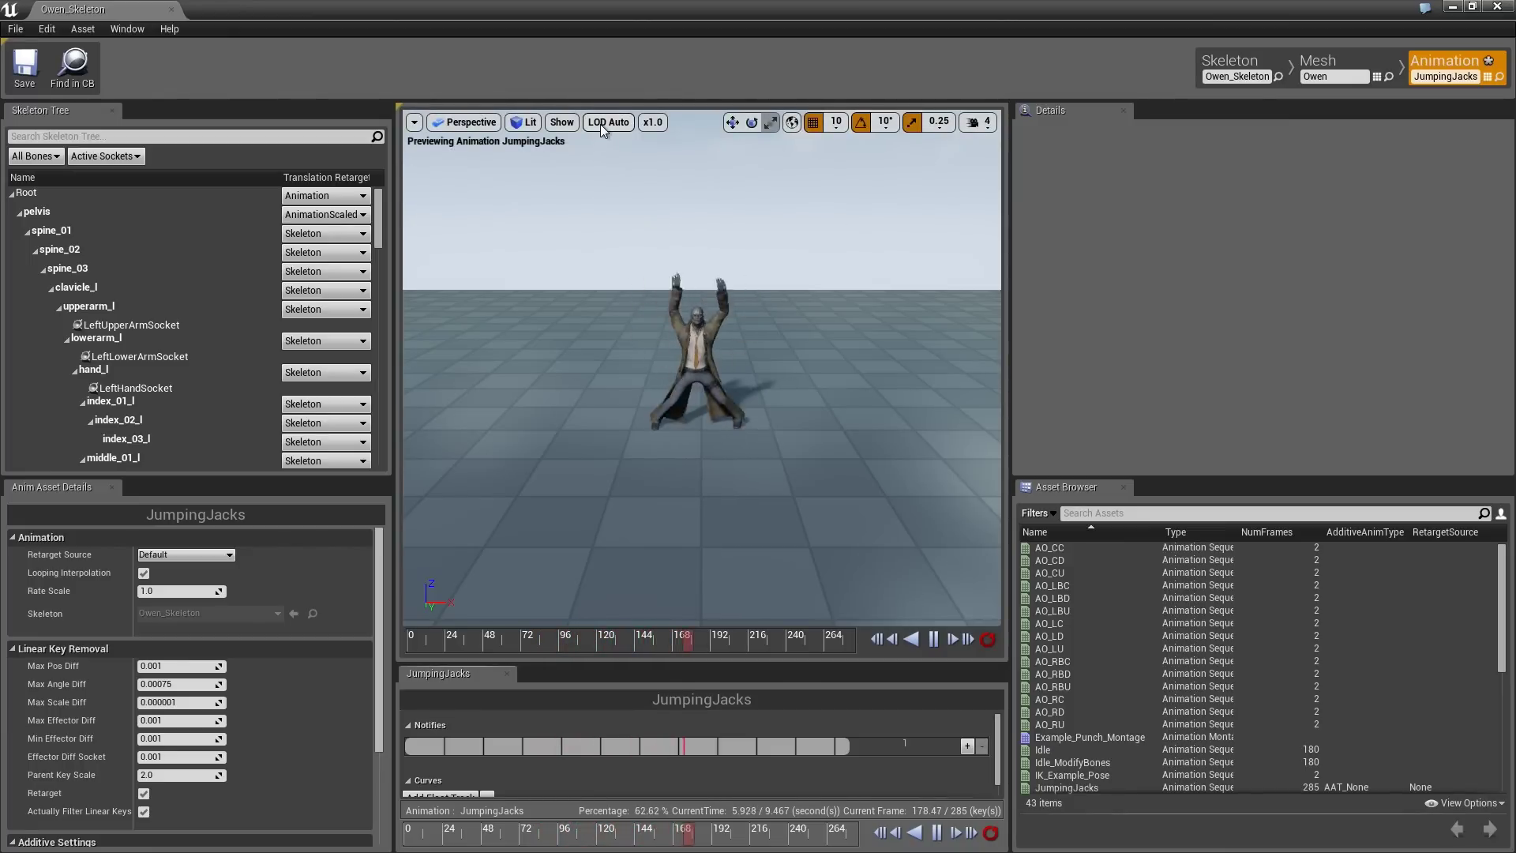
{"action": "left_click", "coordinate": [561, 123]}
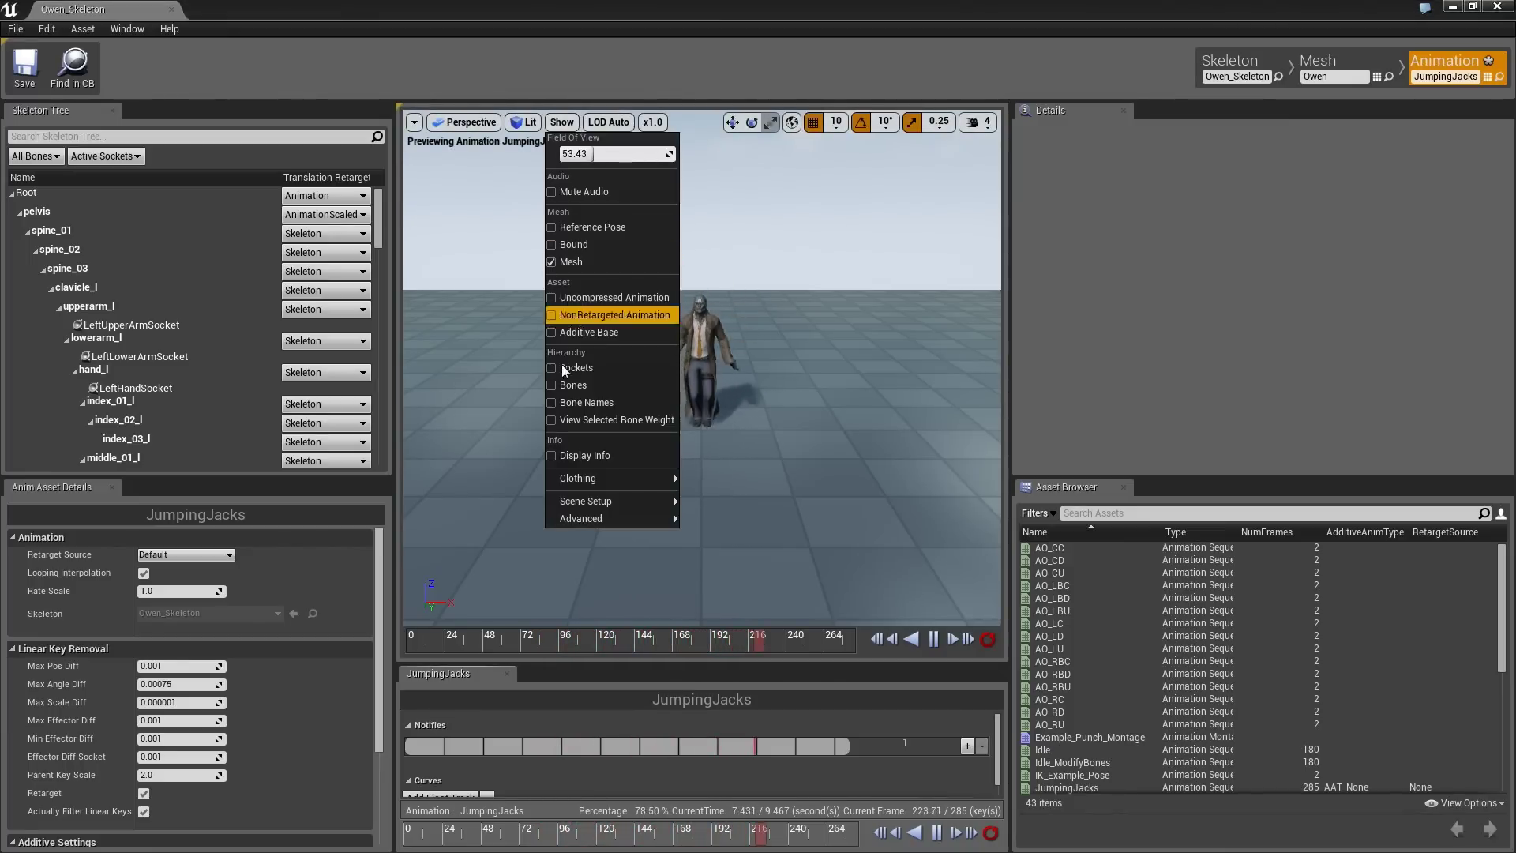
{"action": "left_click", "coordinate": [553, 455]}
{"action": "mouse_move", "coordinate": [622, 479]}
{"action": "left_click", "coordinate": [736, 494]}
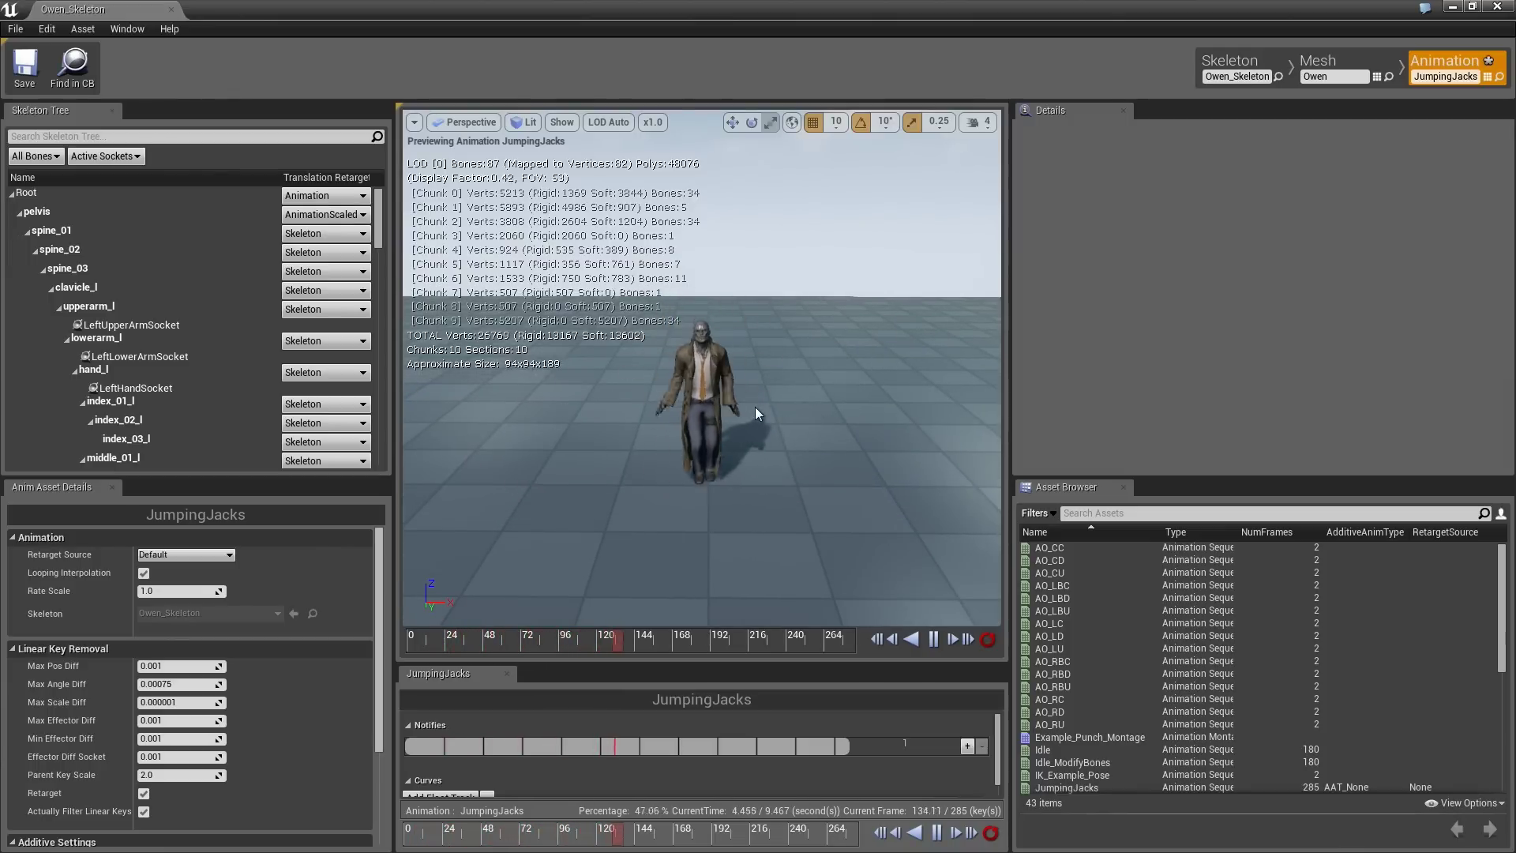
Step: Turn Display Info back off, zoom in on Owen, and minimize the editor
{"action": "left_click", "coordinate": [562, 121]}
{"action": "left_click", "coordinate": [553, 455]}
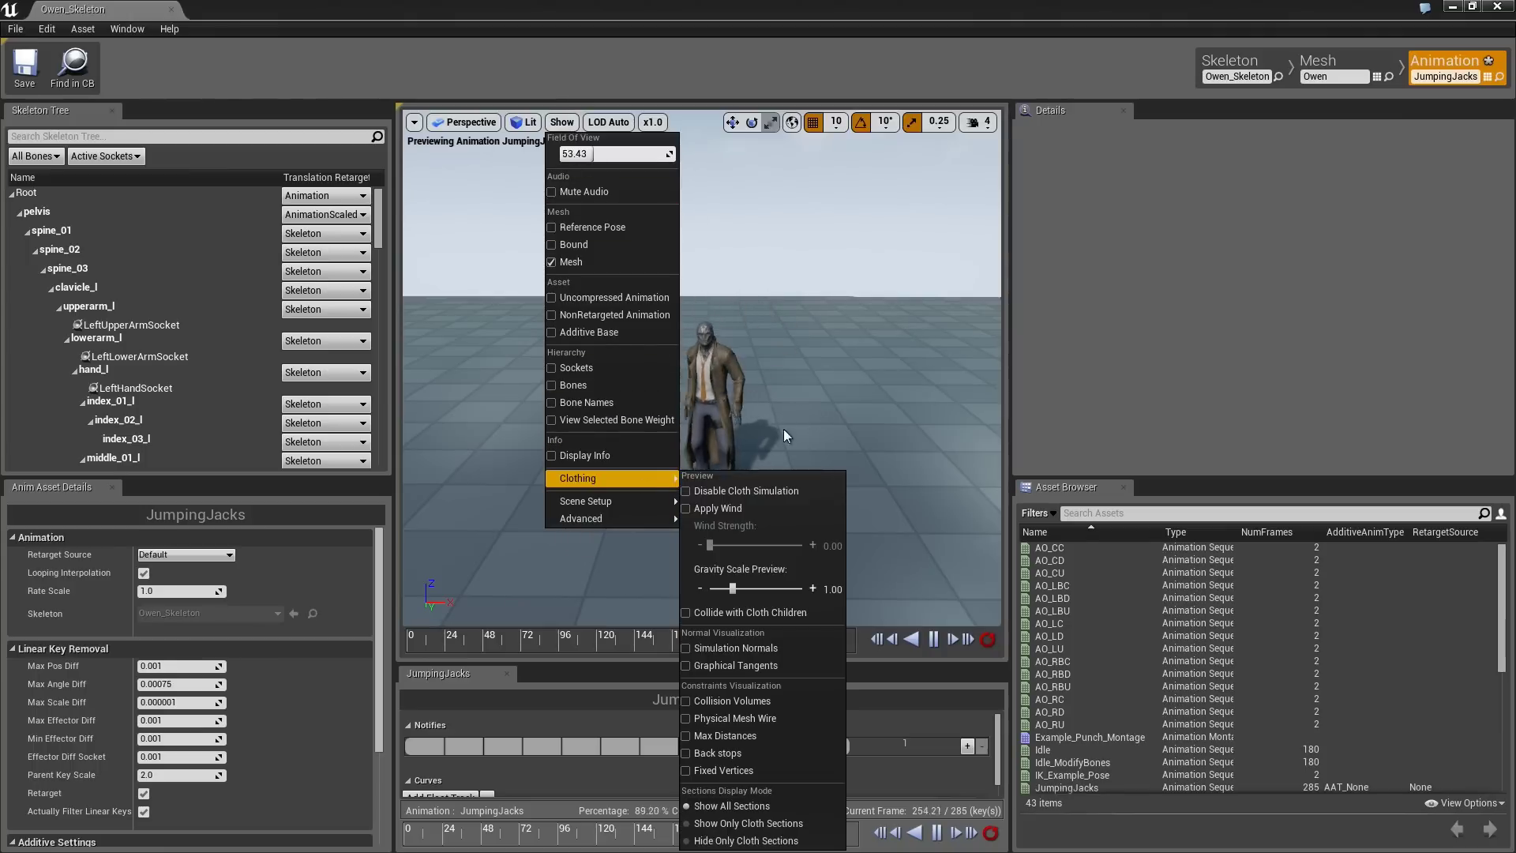
{"action": "left_click", "coordinate": [790, 409]}
{"action": "scroll", "coordinate": [797, 395], "scroll_direction": "up", "scroll_amount": 6}
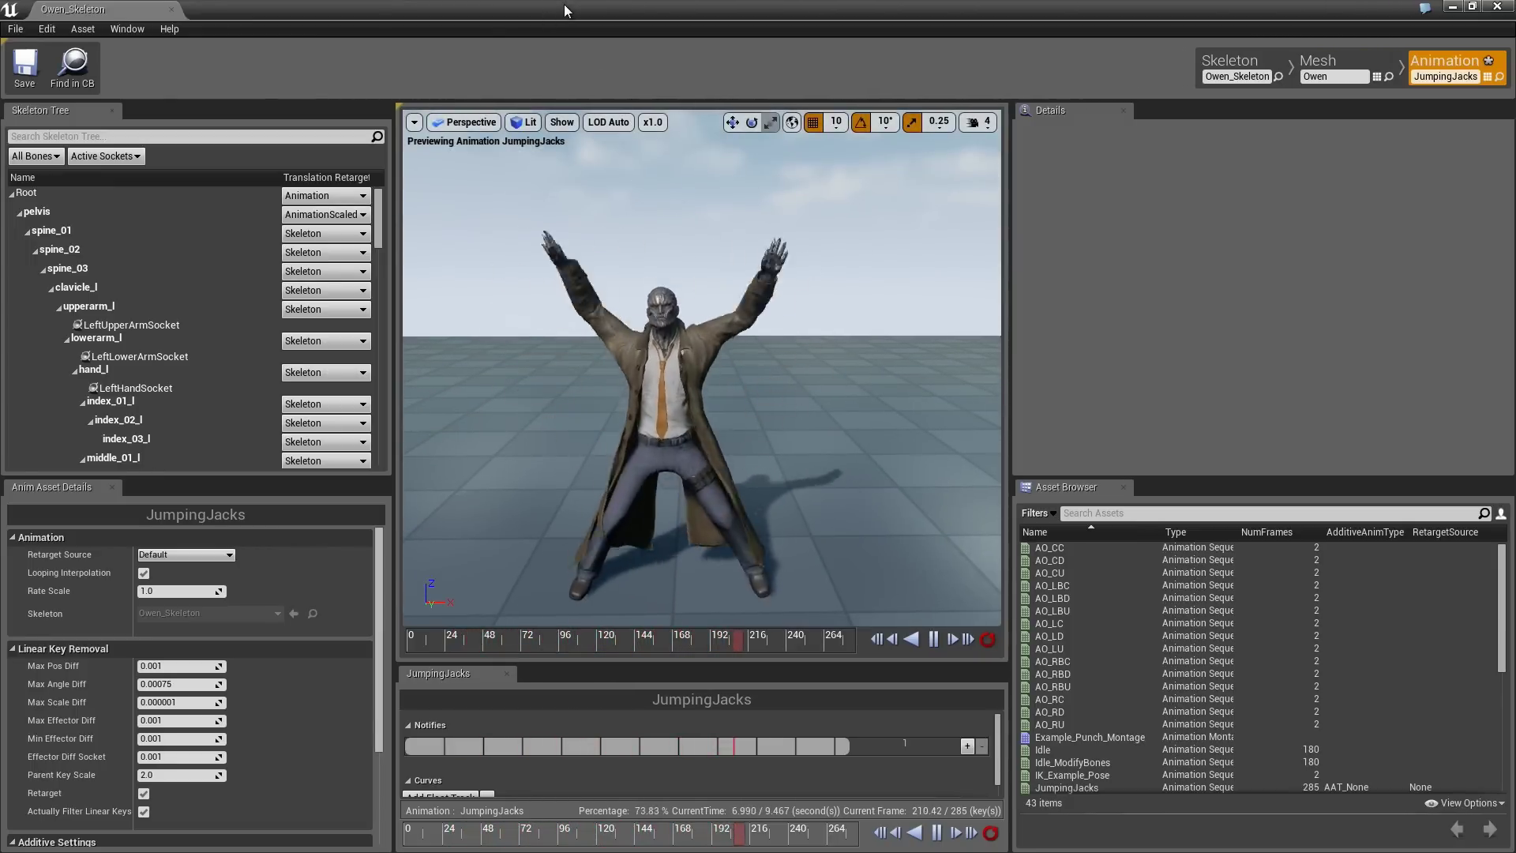
{"action": "left_click", "coordinate": [1452, 5]}
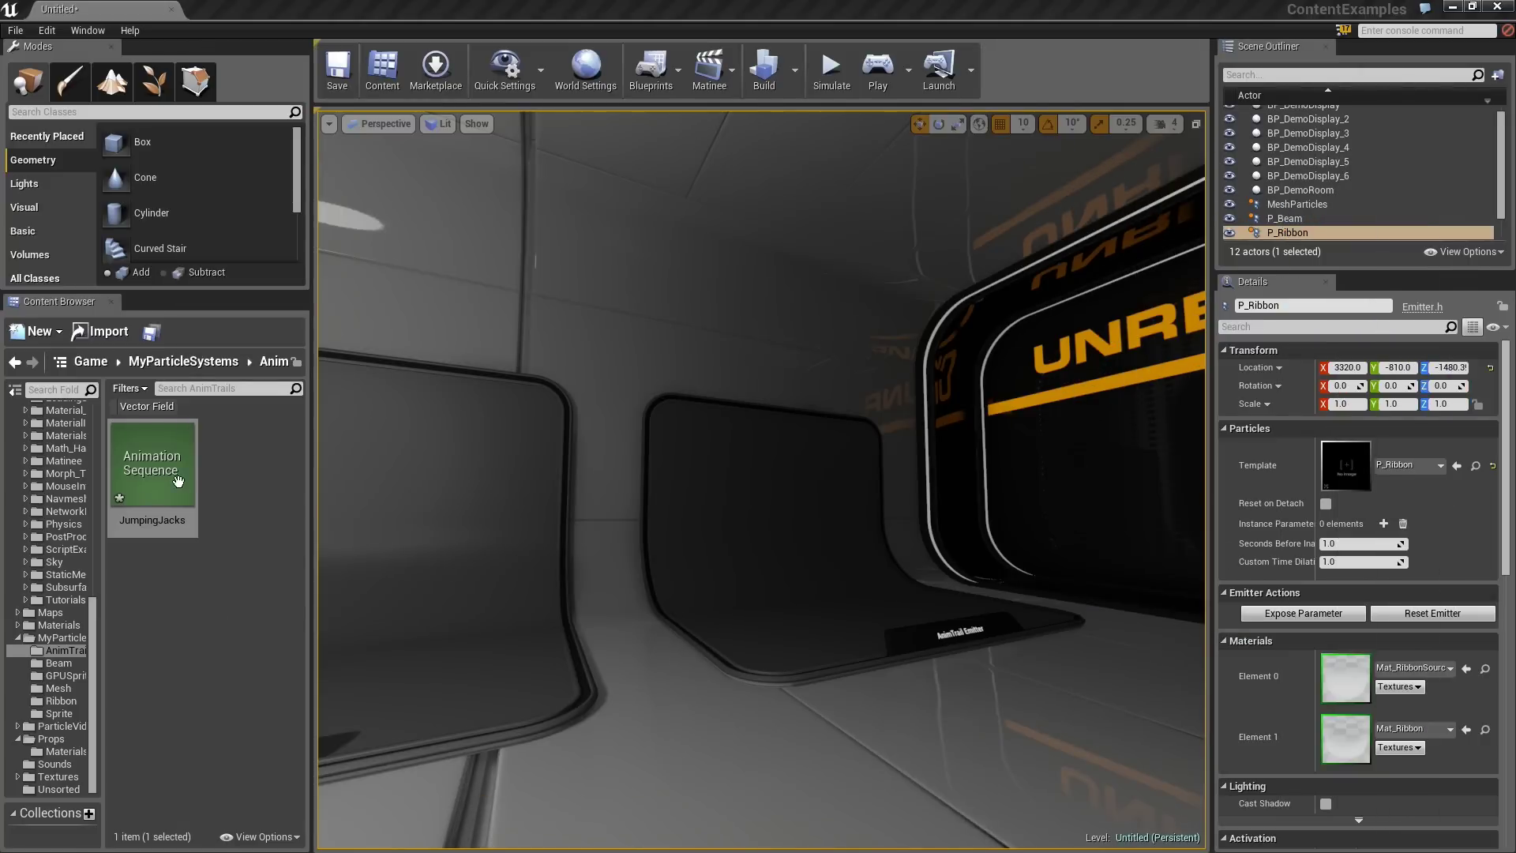
Step: Drop a JumpingJacks Owen in front of the AnimTrail Emitter display and close the Owen_Skeleton editor
{"action": "right_click_drag", "start_coordinate": [643, 582], "coordinate": [642, 582]}
{"action": "left_click_drag", "start_coordinate": [152, 474], "coordinate": [793, 660]}
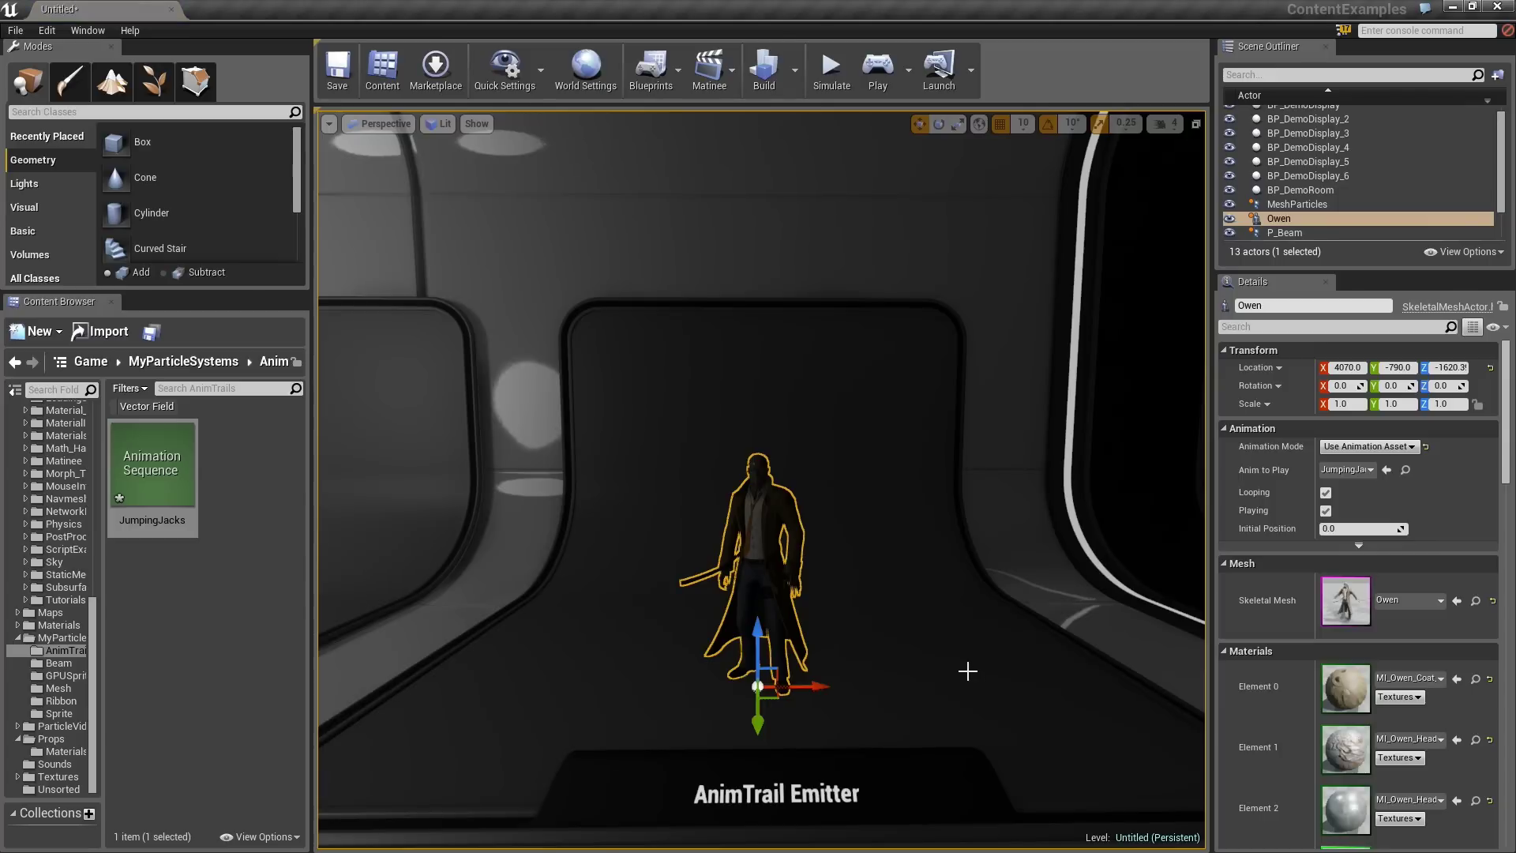
{"action": "right_click_drag", "start_coordinate": [891, 564], "coordinate": [906, 560]}
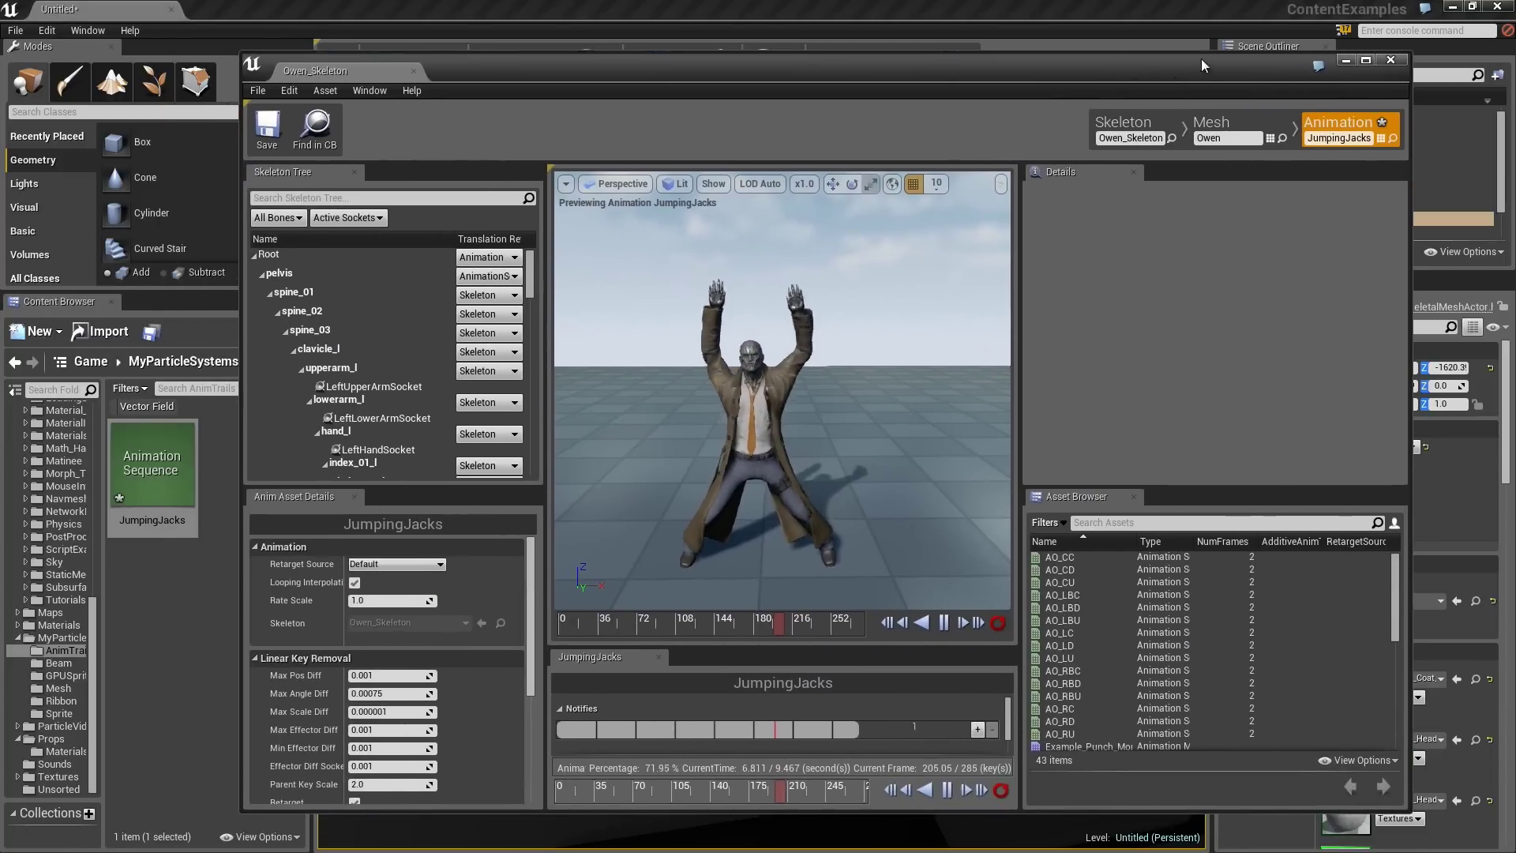
{"action": "left_click", "coordinate": [1391, 61]}
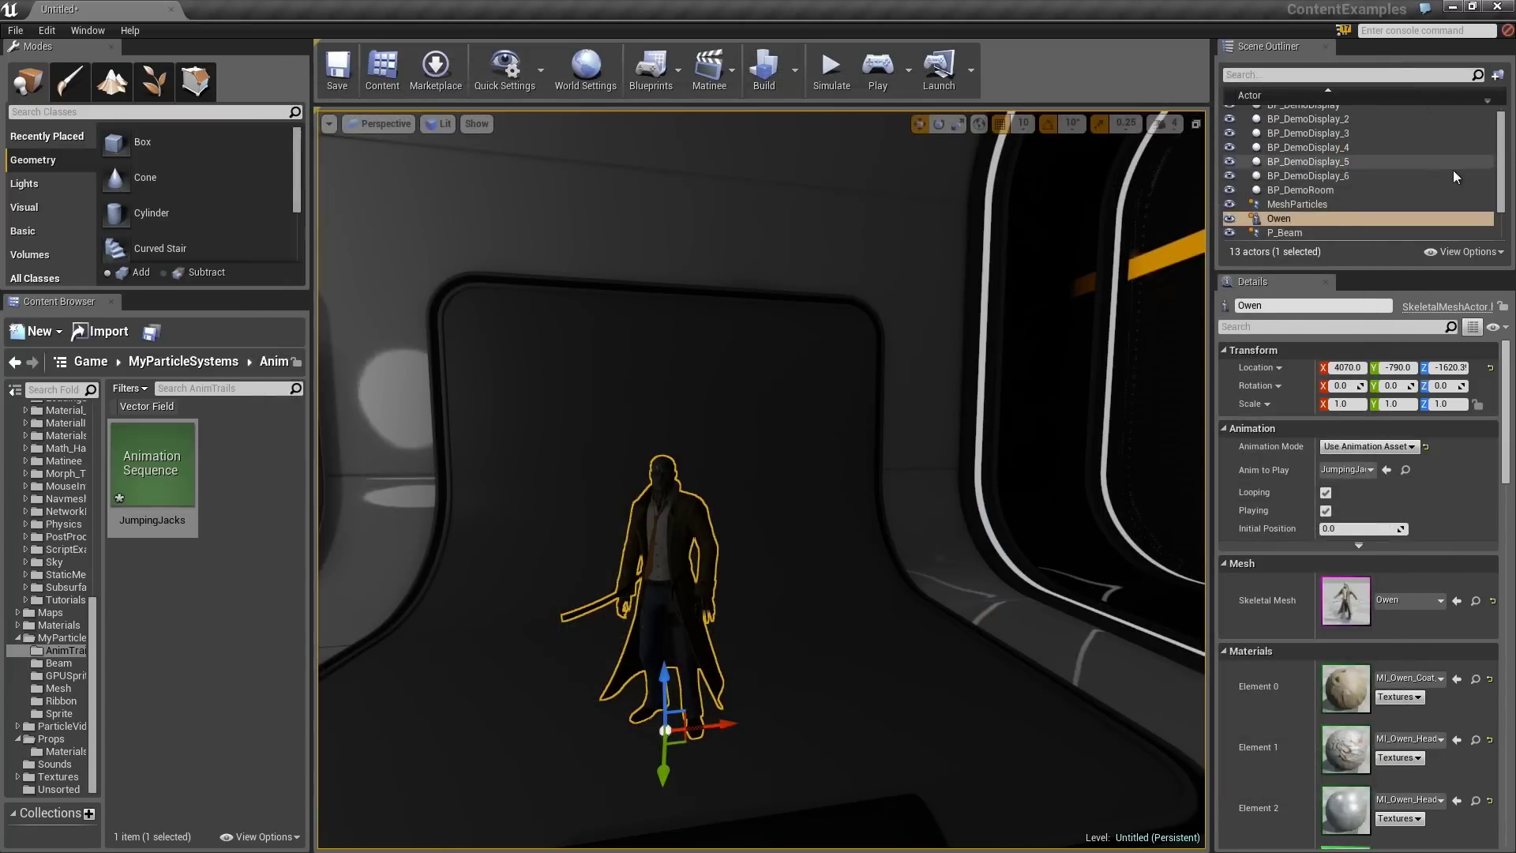
Step: Create a Material asset named Mat_AnimTrails in AnimTrails and open it in the Material Editor
{"action": "right_click", "coordinate": [224, 479]}
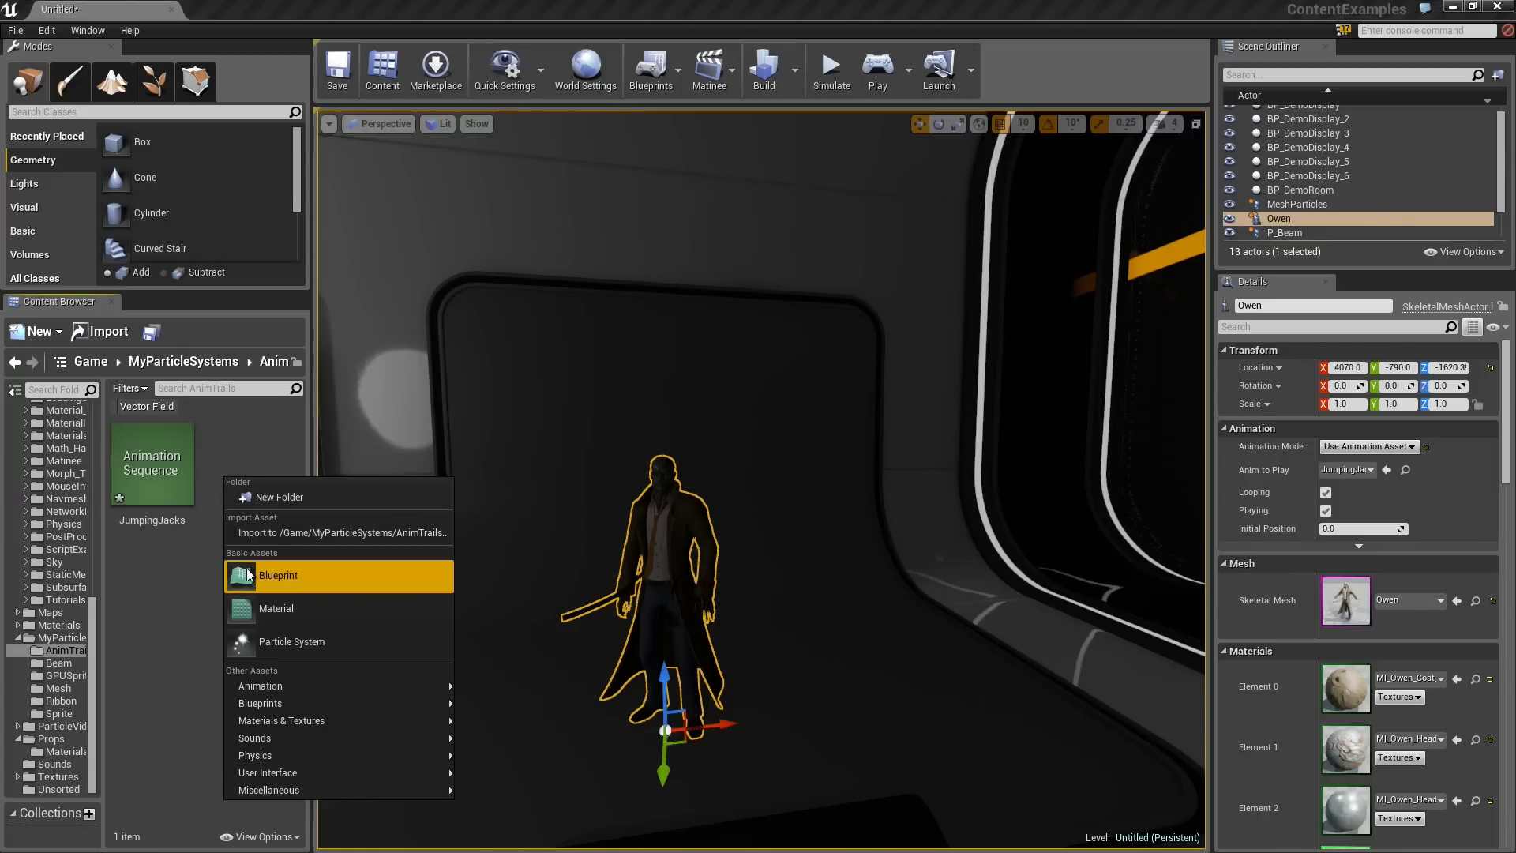
{"action": "left_click", "coordinate": [248, 614]}
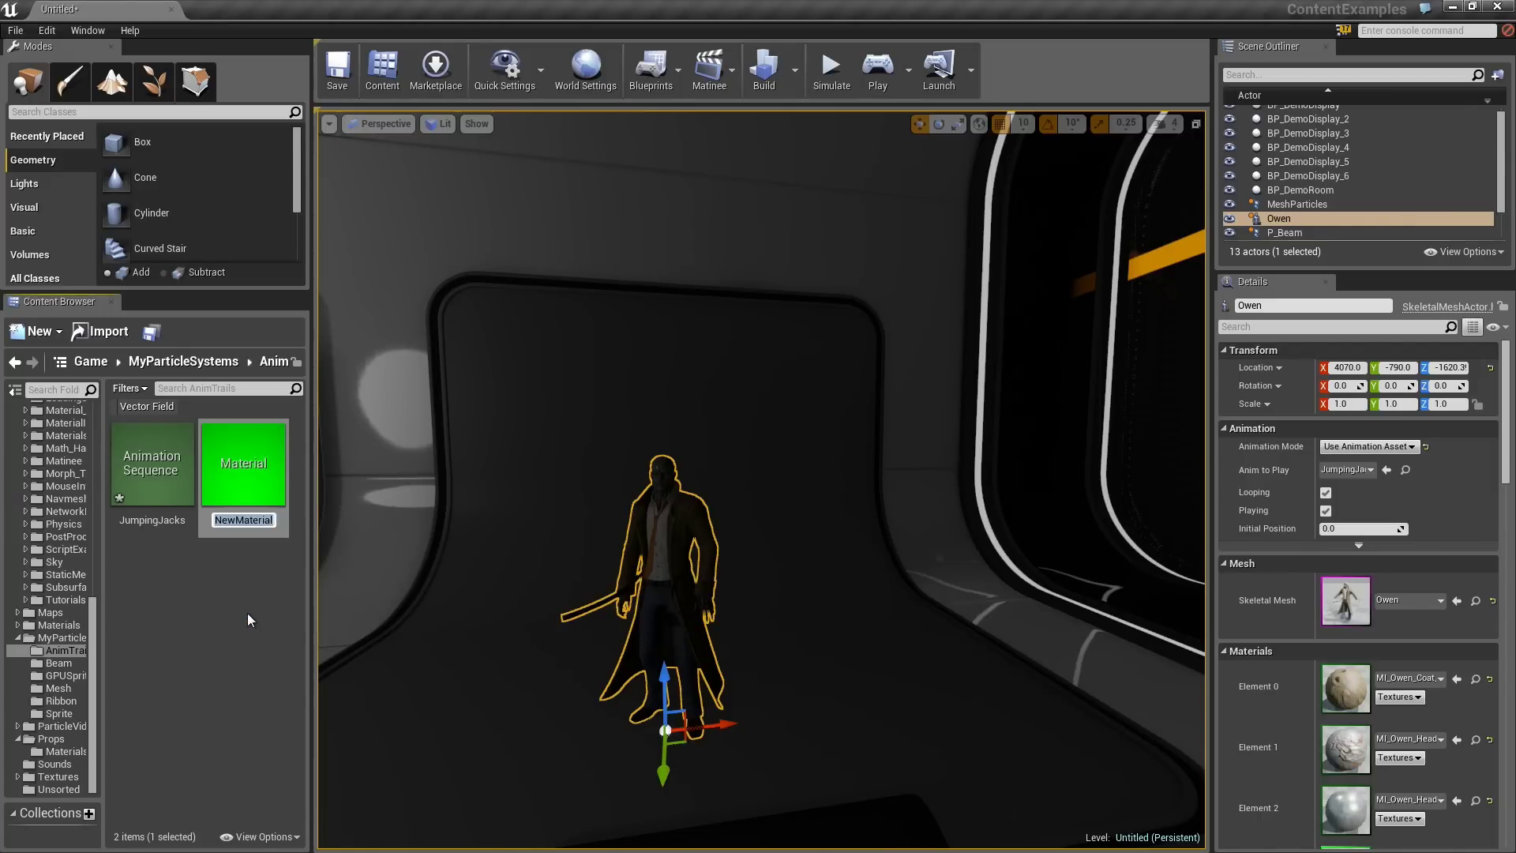
{"action": "type", "text": "Mat_AnimTrails"}
{"action": "key", "text": "Return"}
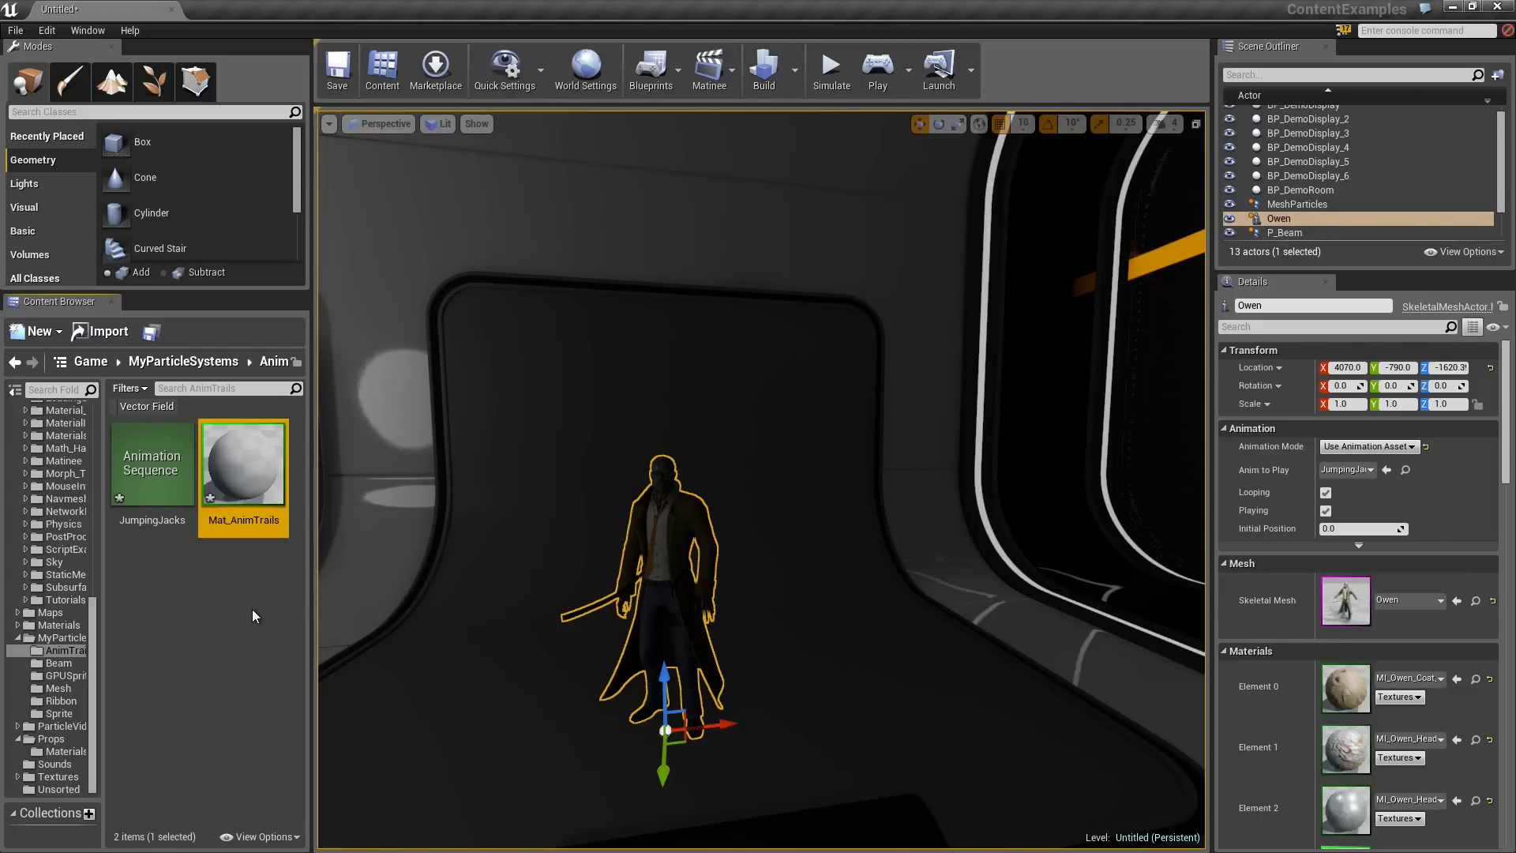
{"action": "double_click", "coordinate": [251, 461]}
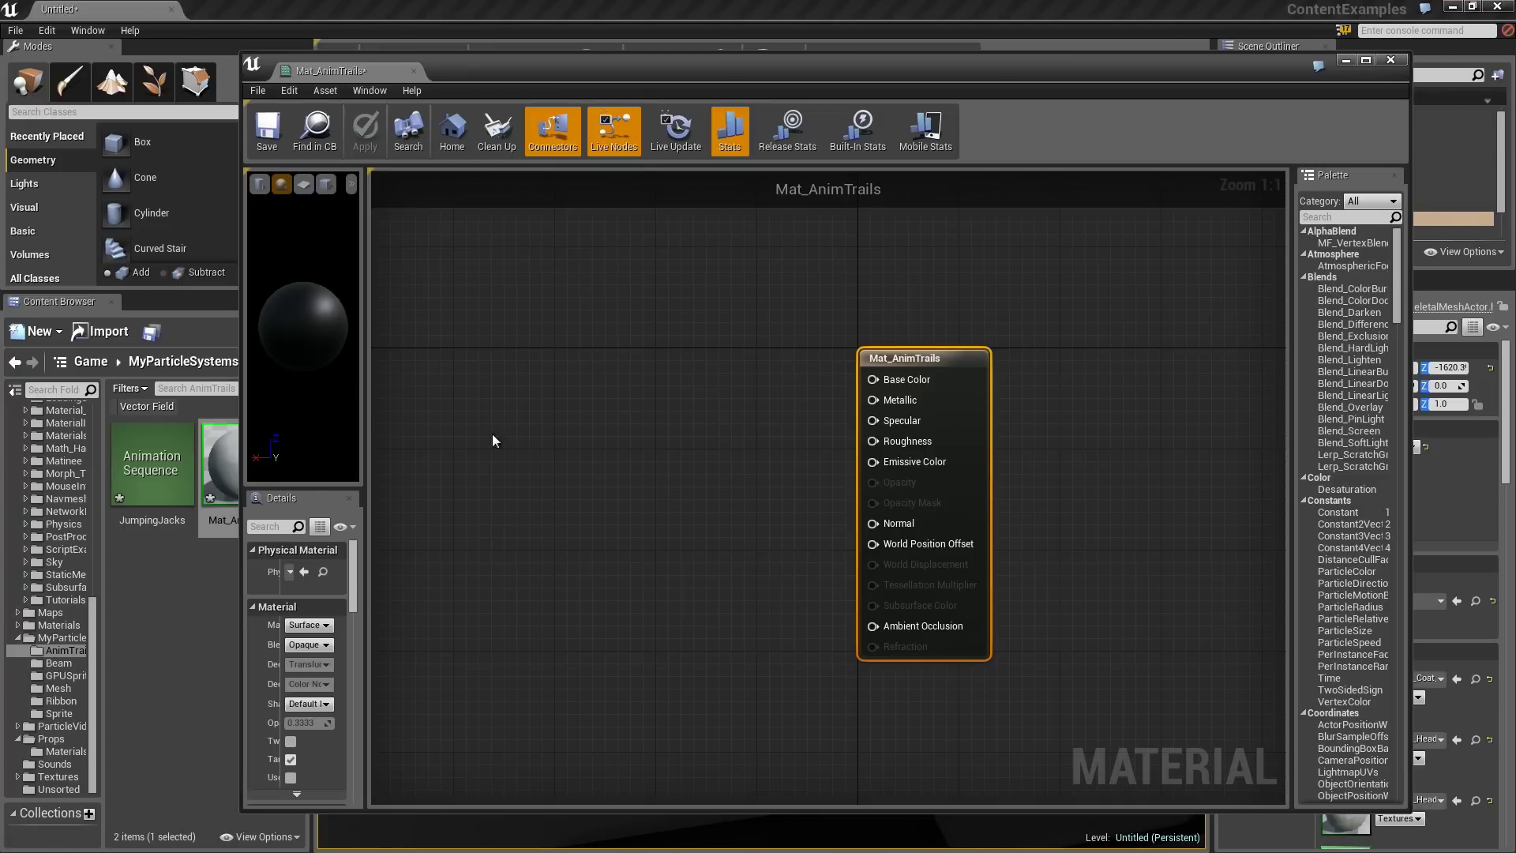
Step: Add a TexCoord node to the graph and expand its preview
{"action": "right_click_drag", "start_coordinate": [495, 437], "coordinate": [674, 476]}
{"action": "right_click", "coordinate": [586, 475]}
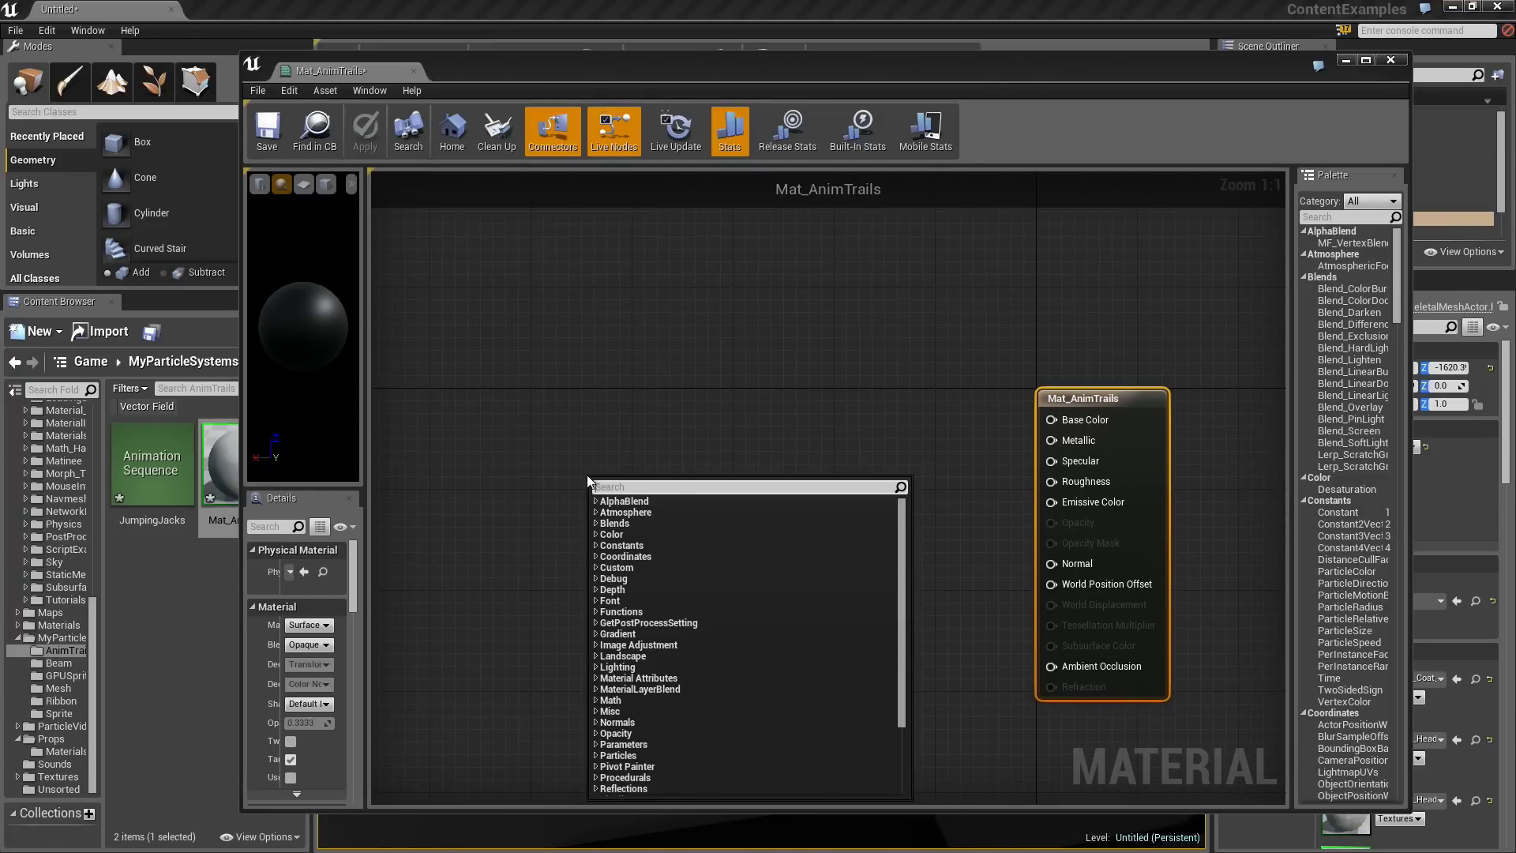
{"action": "type", "text": "texture"}
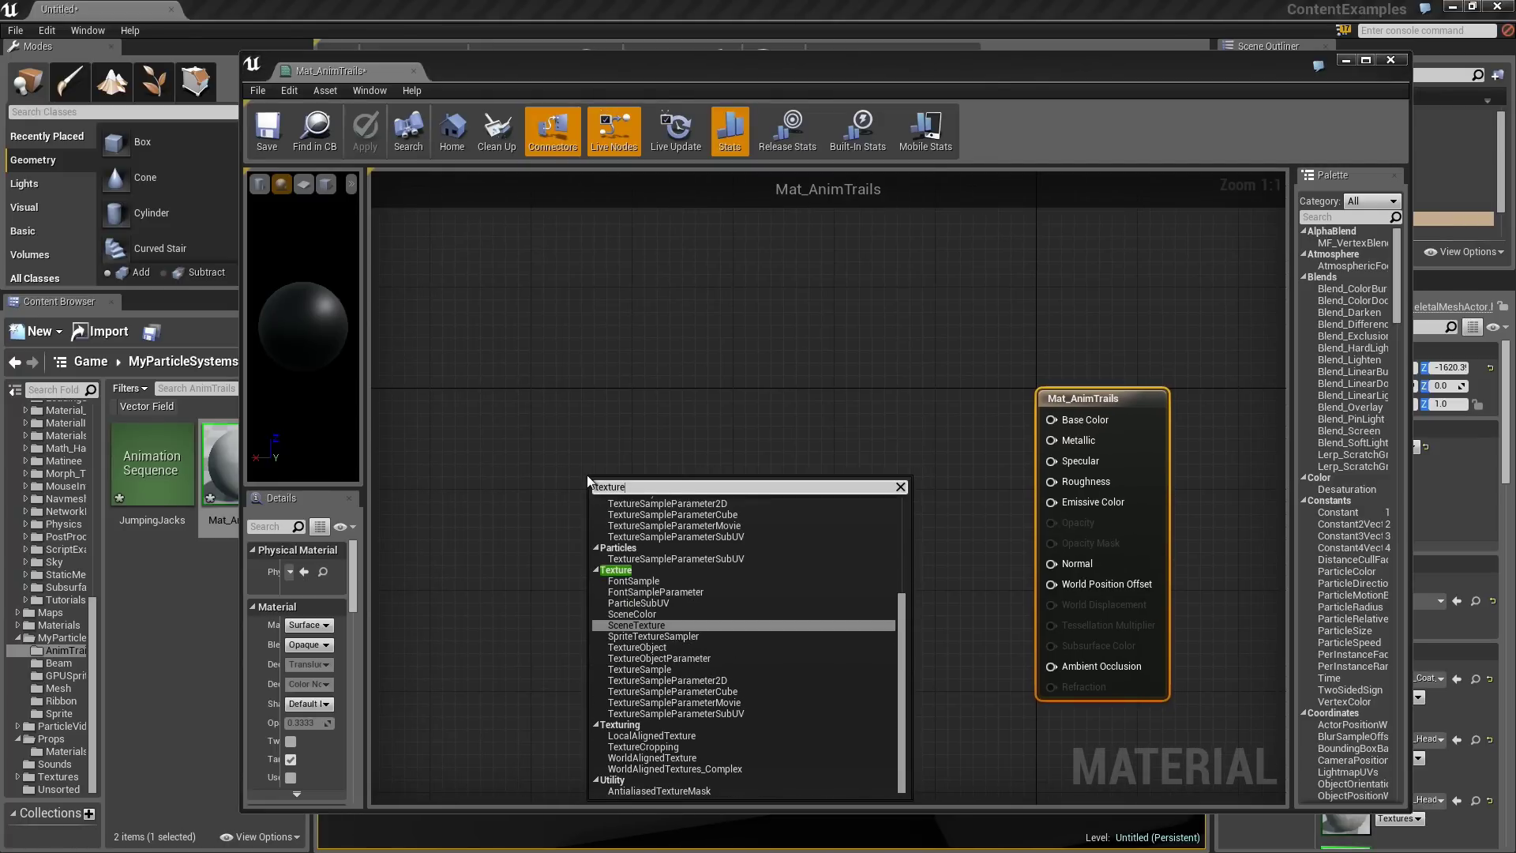
{"action": "type", "text": "c"}
{"action": "key", "text": "Return"}
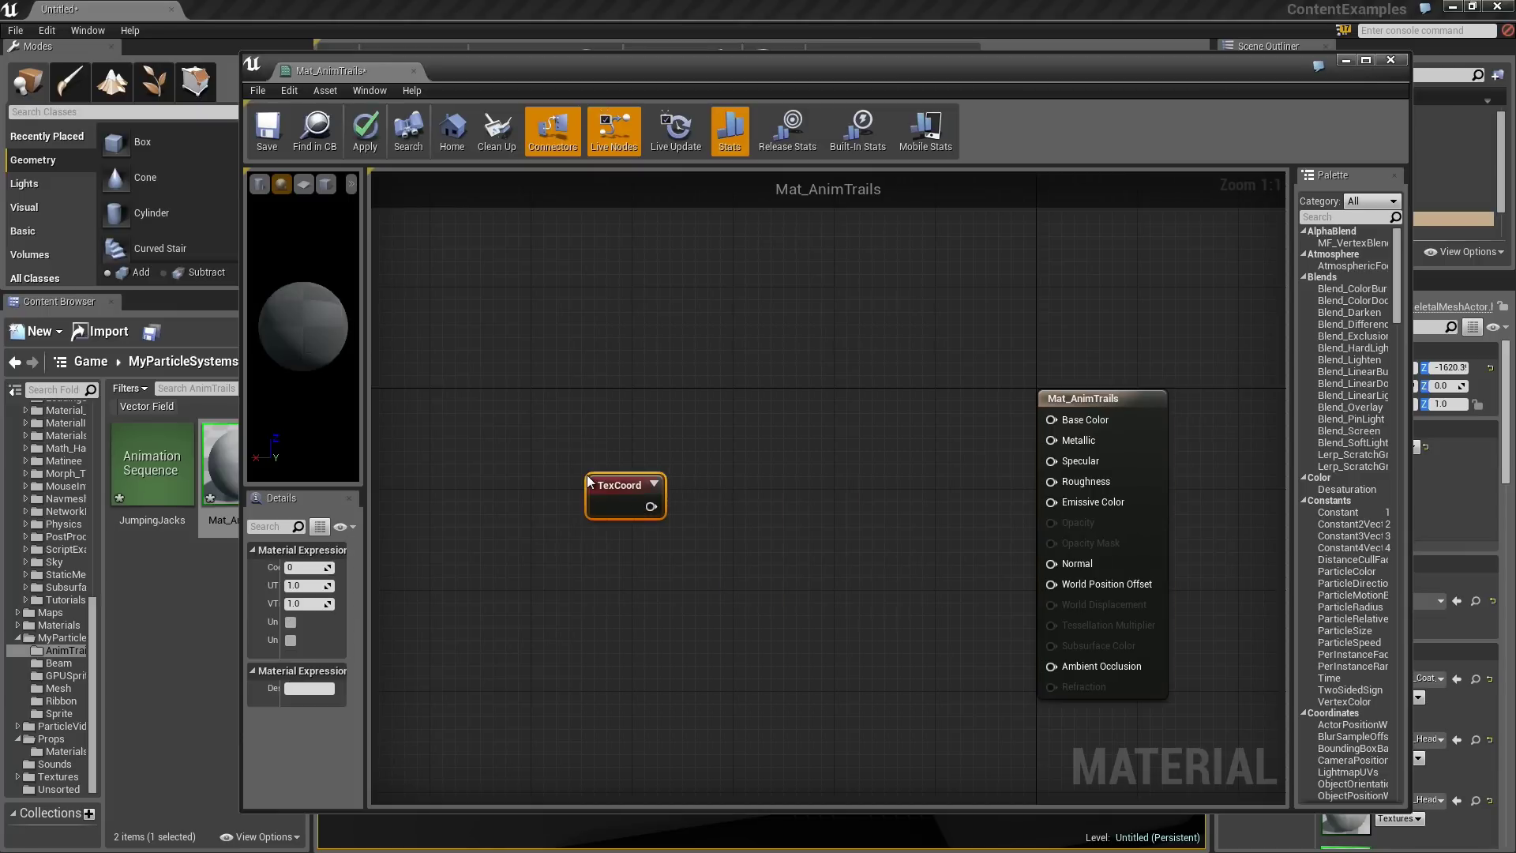
{"action": "mouse_move", "coordinate": [612, 488]}
{"action": "left_mouse_down"}
{"action": "mouse_move", "coordinate": [506, 468]}
{"action": "mouse_move", "coordinate": [624, 491]}
{"action": "left_mouse_up"}
{"action": "left_click", "coordinate": [548, 462]}
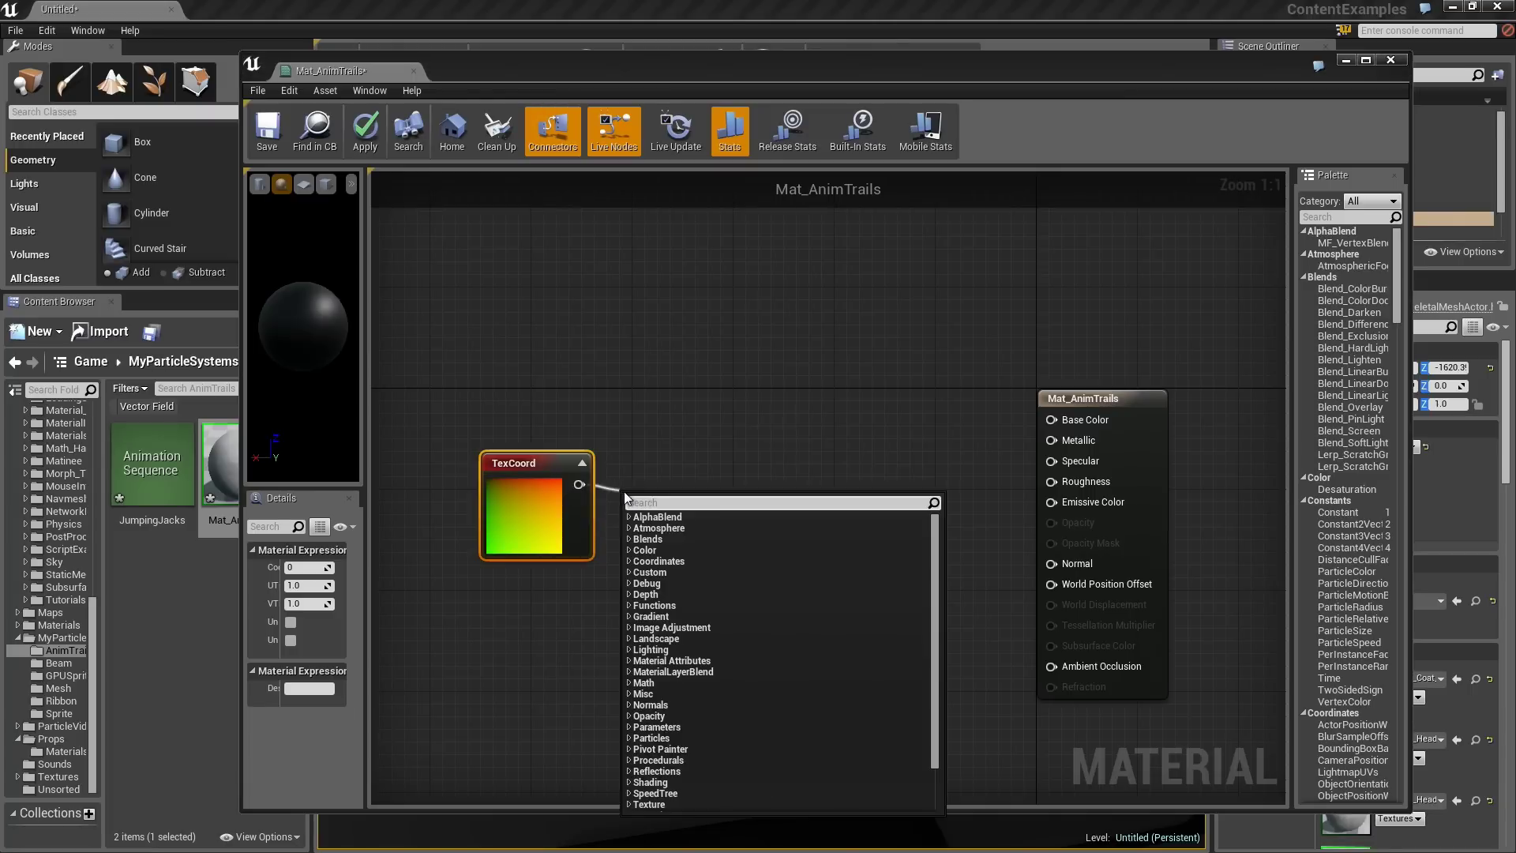
Step: Attach a ComponentMask to TexCoord keeping only the G channel, and arrange both nodes
{"action": "type", "text": "com"}
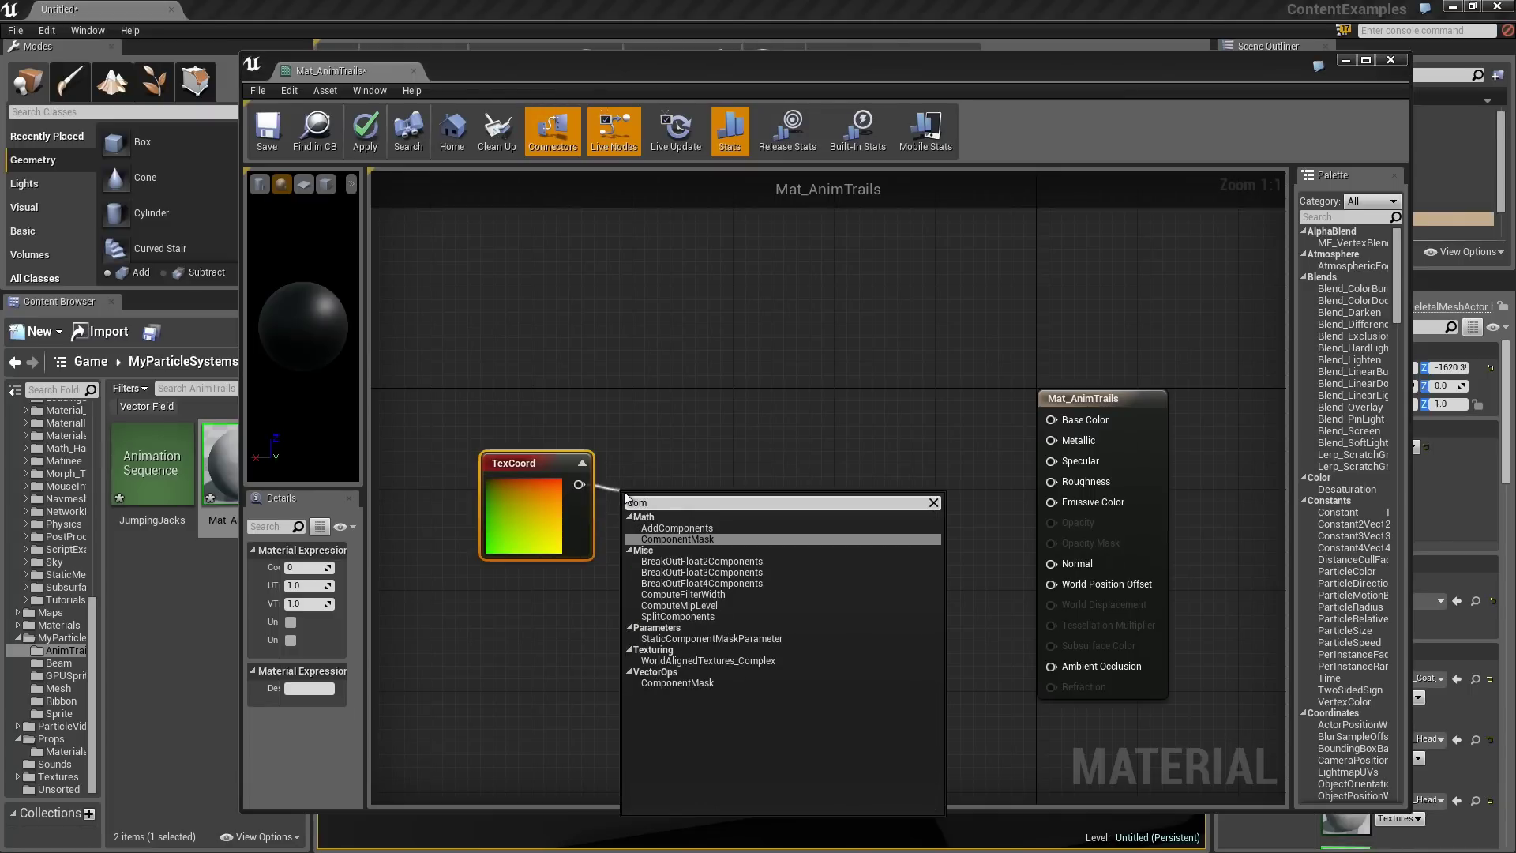
{"action": "key", "text": "Return"}
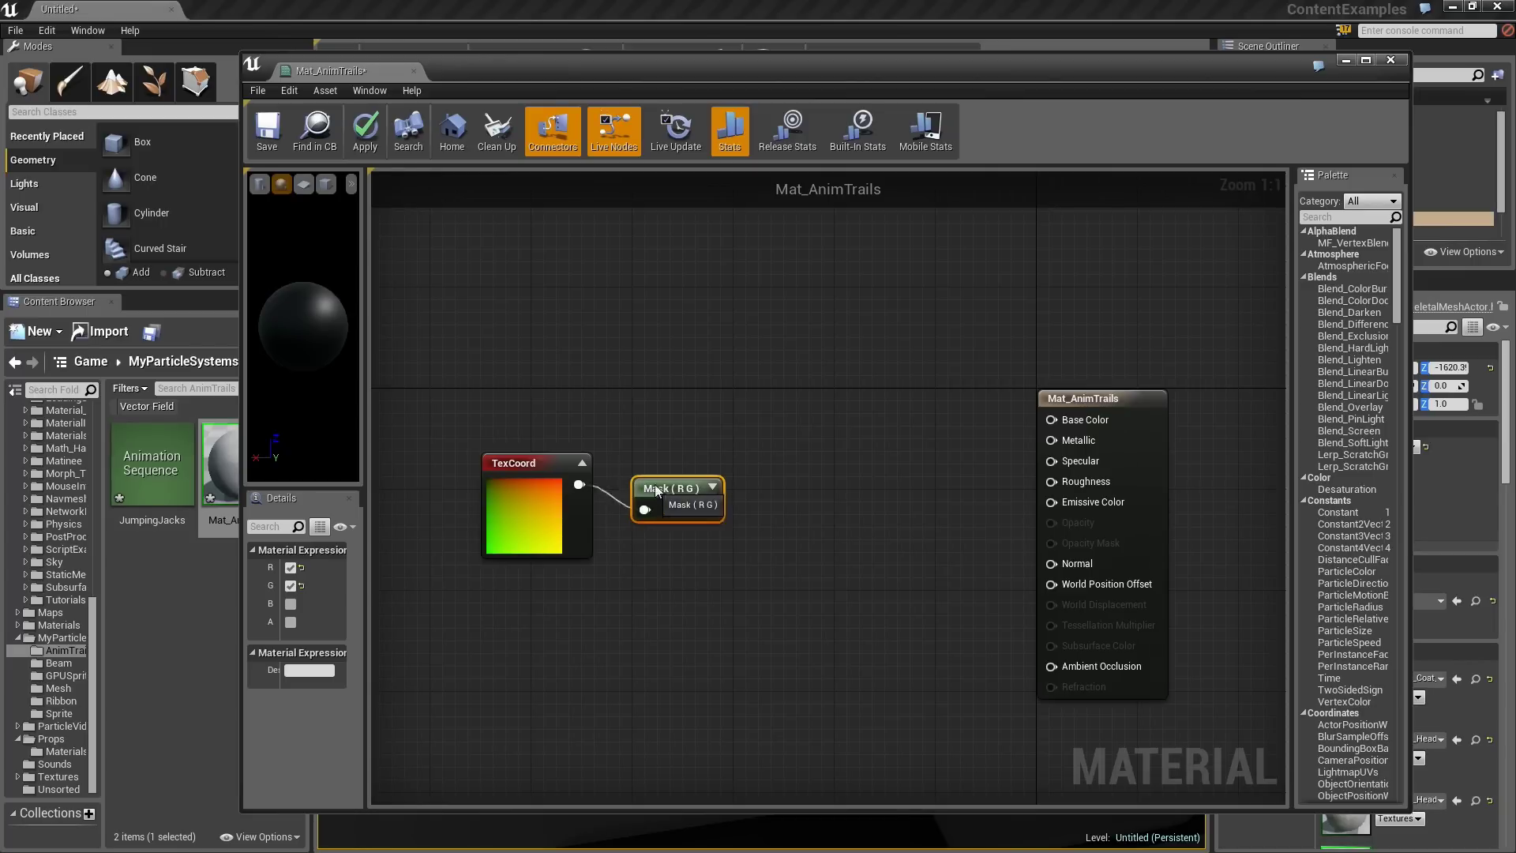
{"action": "left_click", "coordinate": [291, 585]}
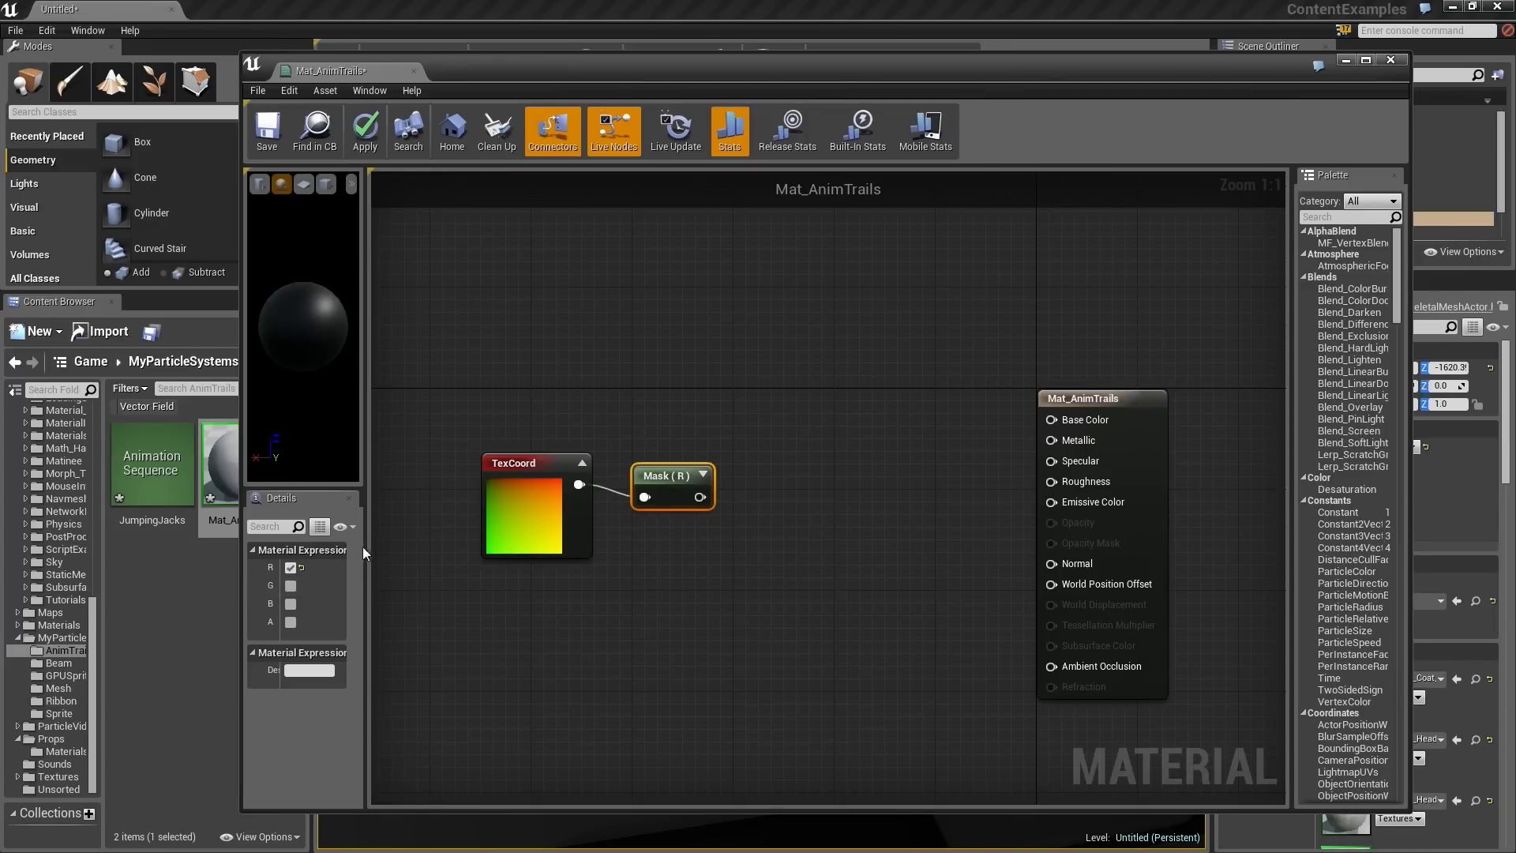
{"action": "left_click", "coordinate": [703, 475]}
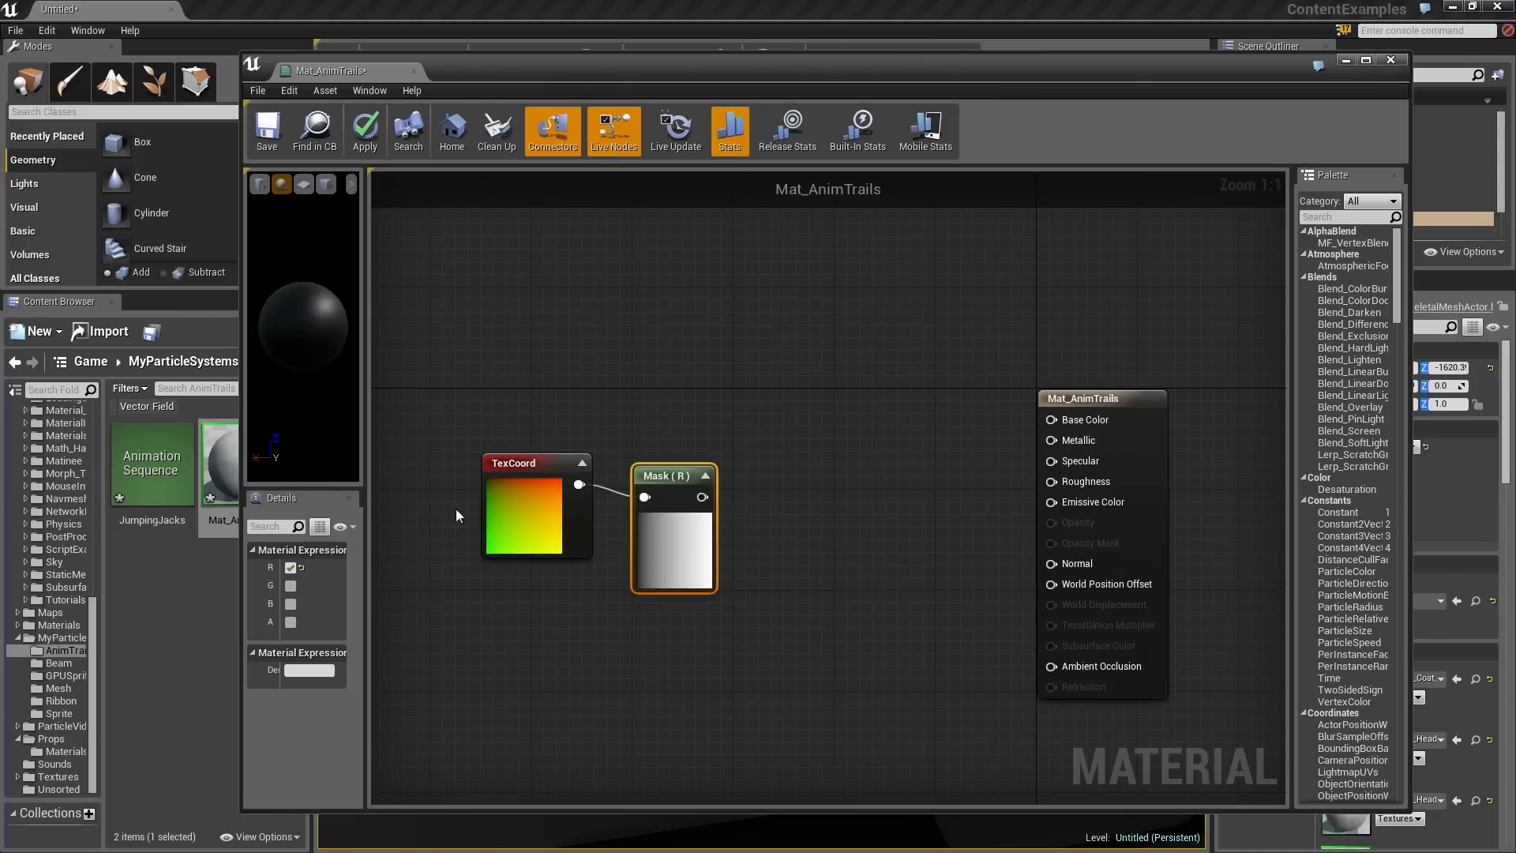
{"action": "left_click", "coordinate": [291, 585]}
{"action": "left_click", "coordinate": [291, 567]}
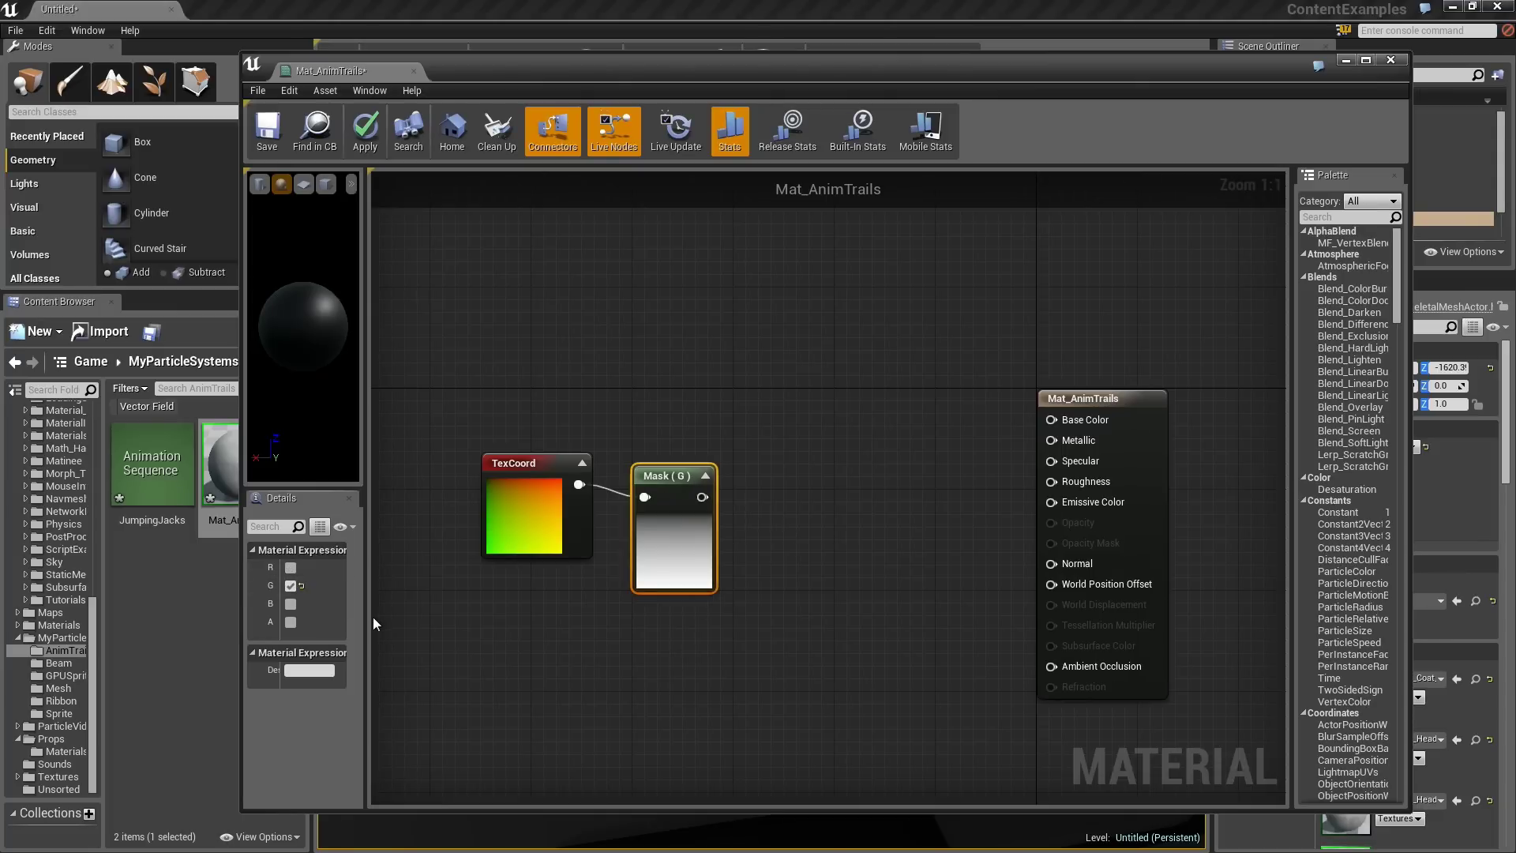
{"action": "left_click_drag", "start_coordinate": [541, 470], "coordinate": [478, 471]}
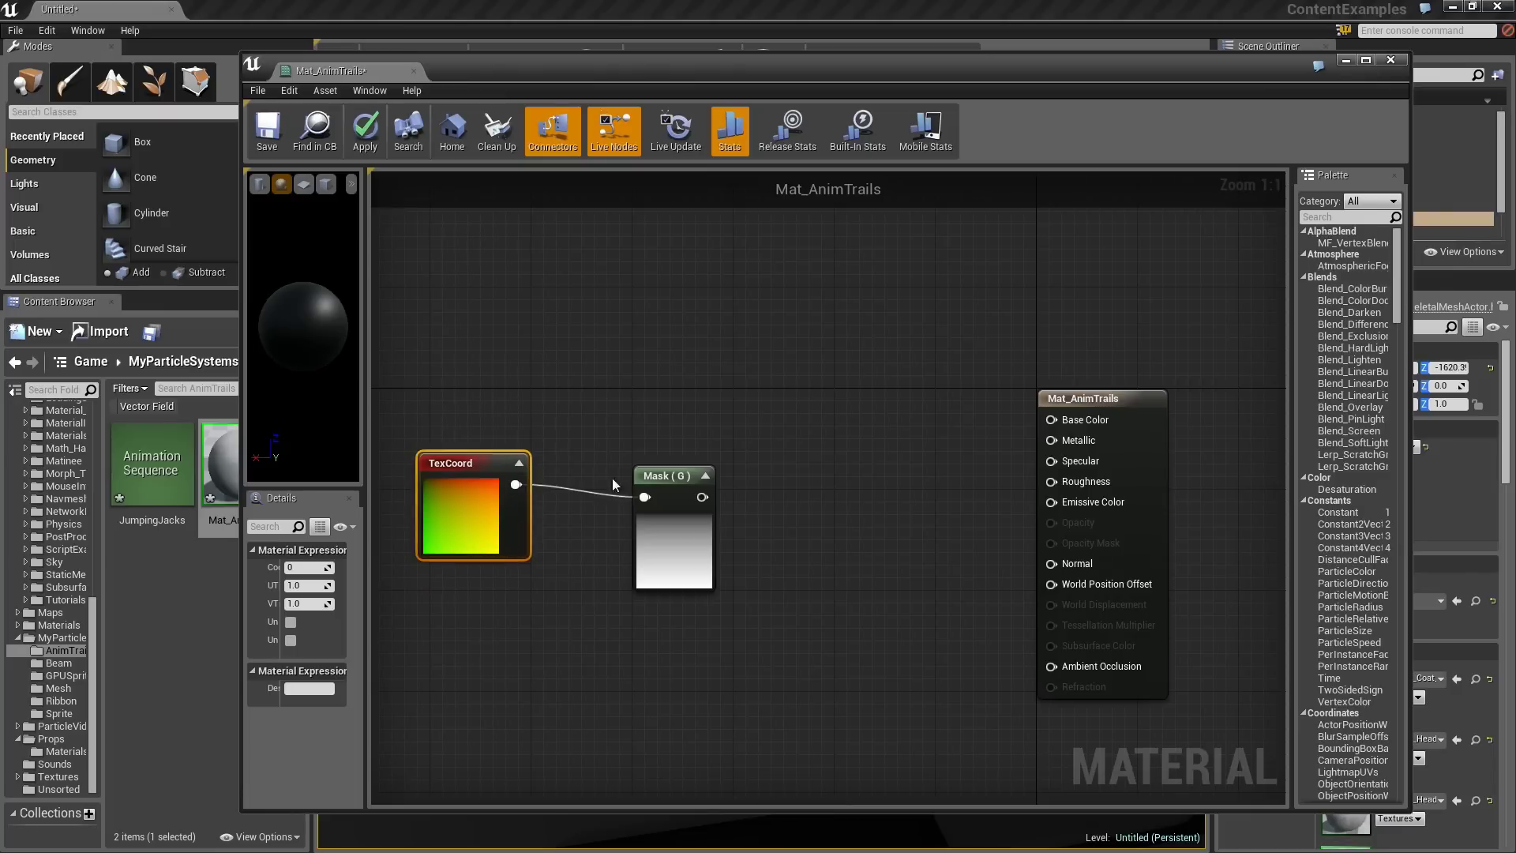
{"action": "left_click_drag", "start_coordinate": [657, 484], "coordinate": [617, 472]}
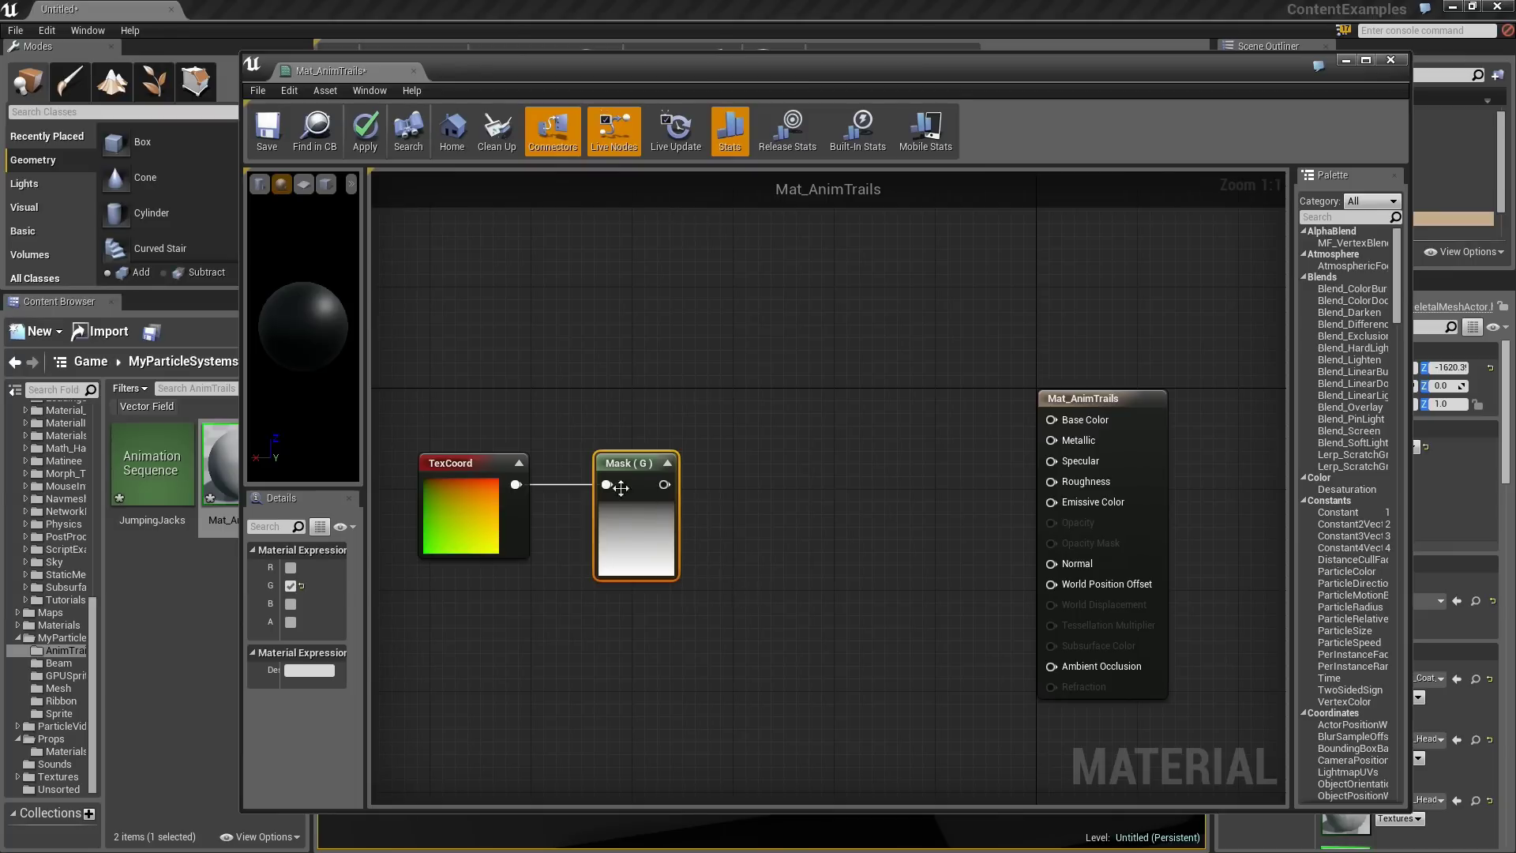
Step: Add a Particle Color node and move TexCoord and Mask down and left
{"action": "left_click_drag", "start_coordinate": [457, 372], "coordinate": [632, 532]}
{"action": "right_click", "coordinate": [587, 285]}
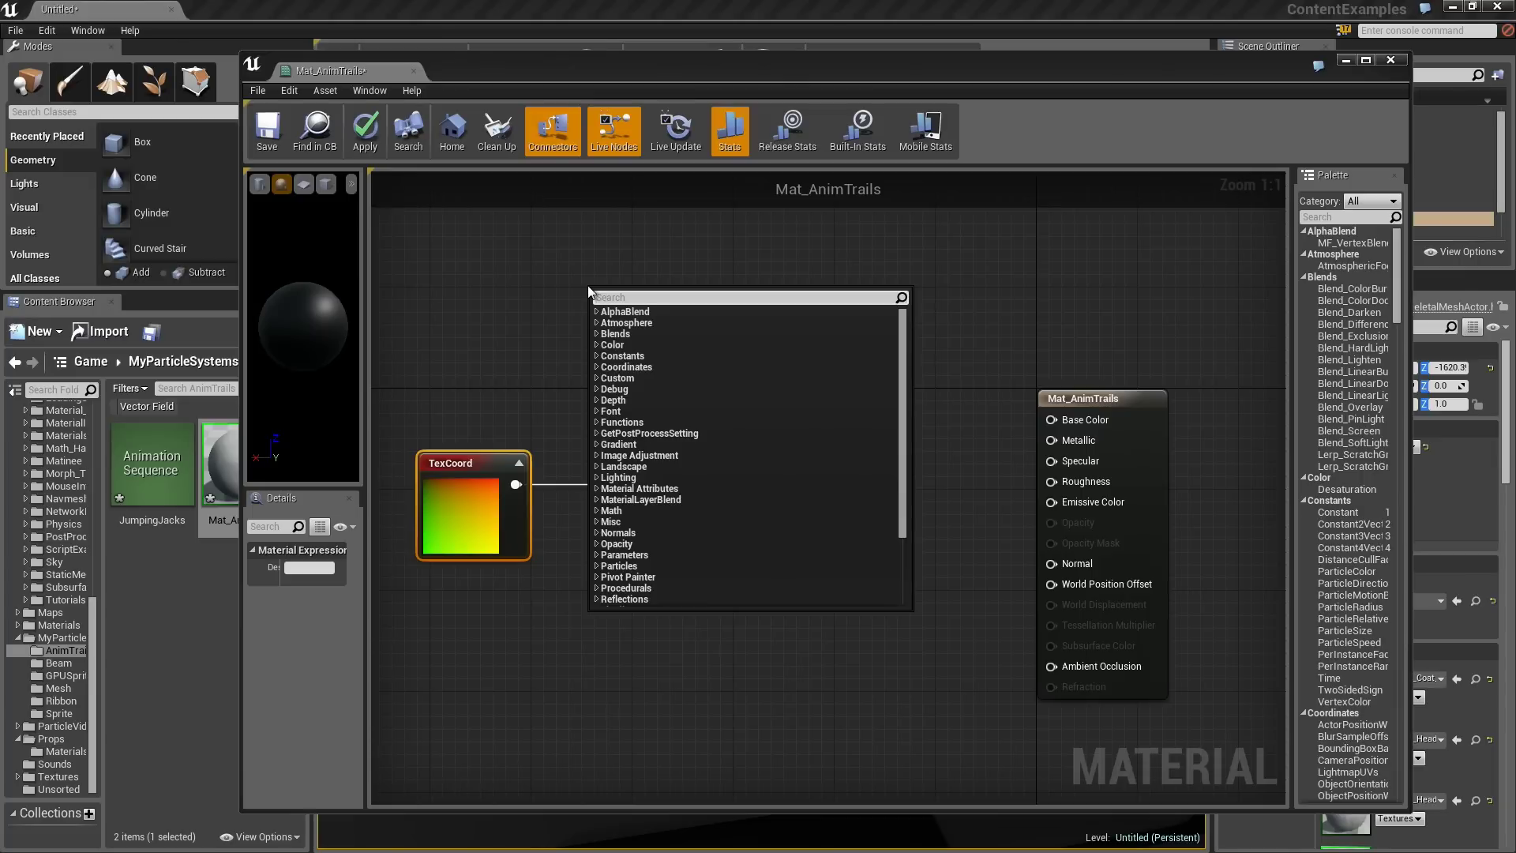
{"action": "type", "text": "partice"}
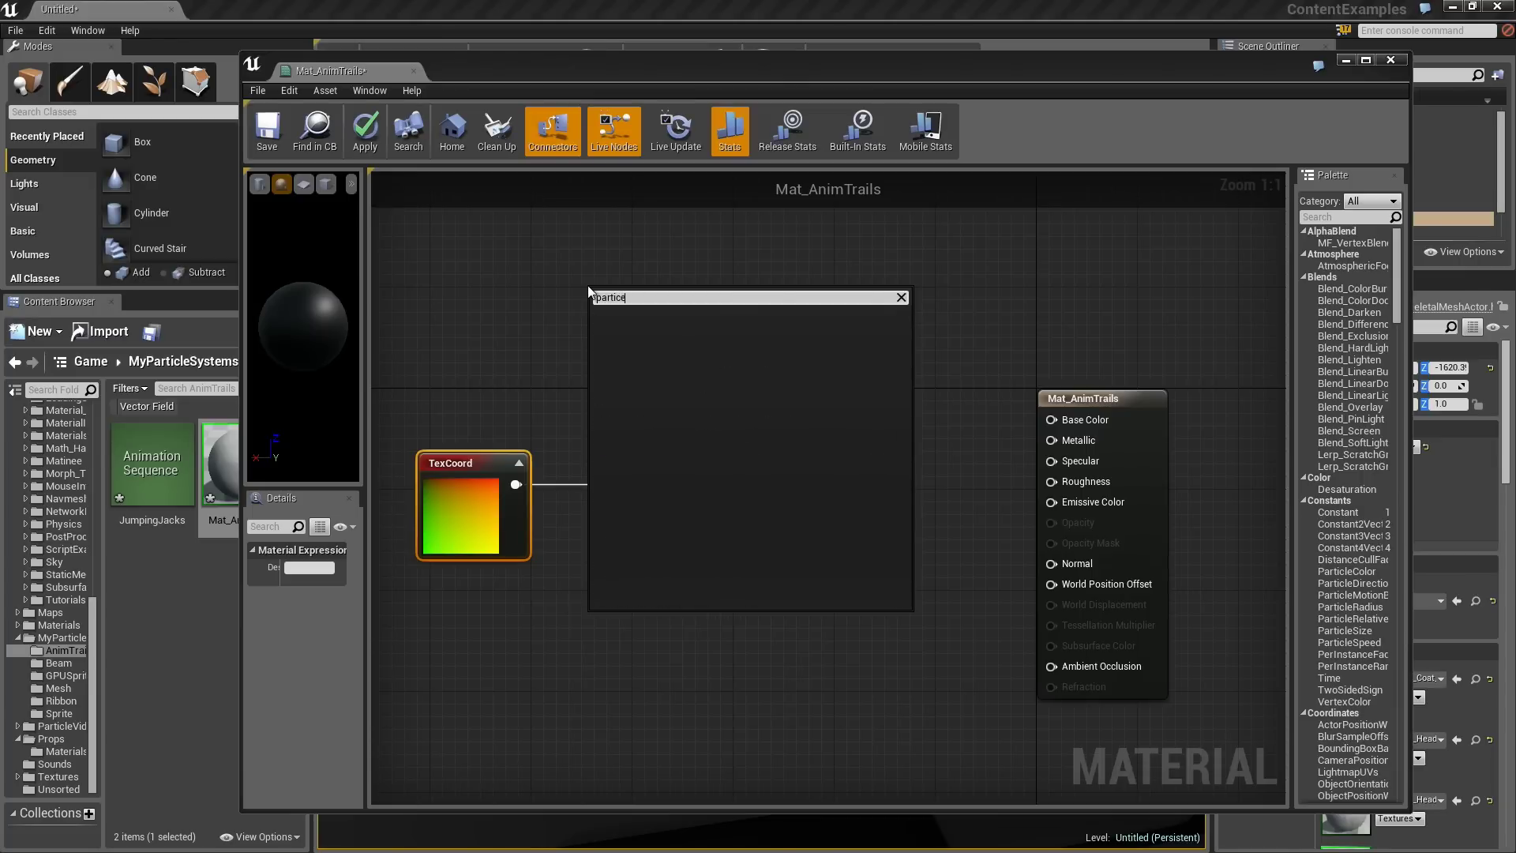
{"action": "key", "text": "BackSpace"}
{"action": "key", "text": "BackSpace"}
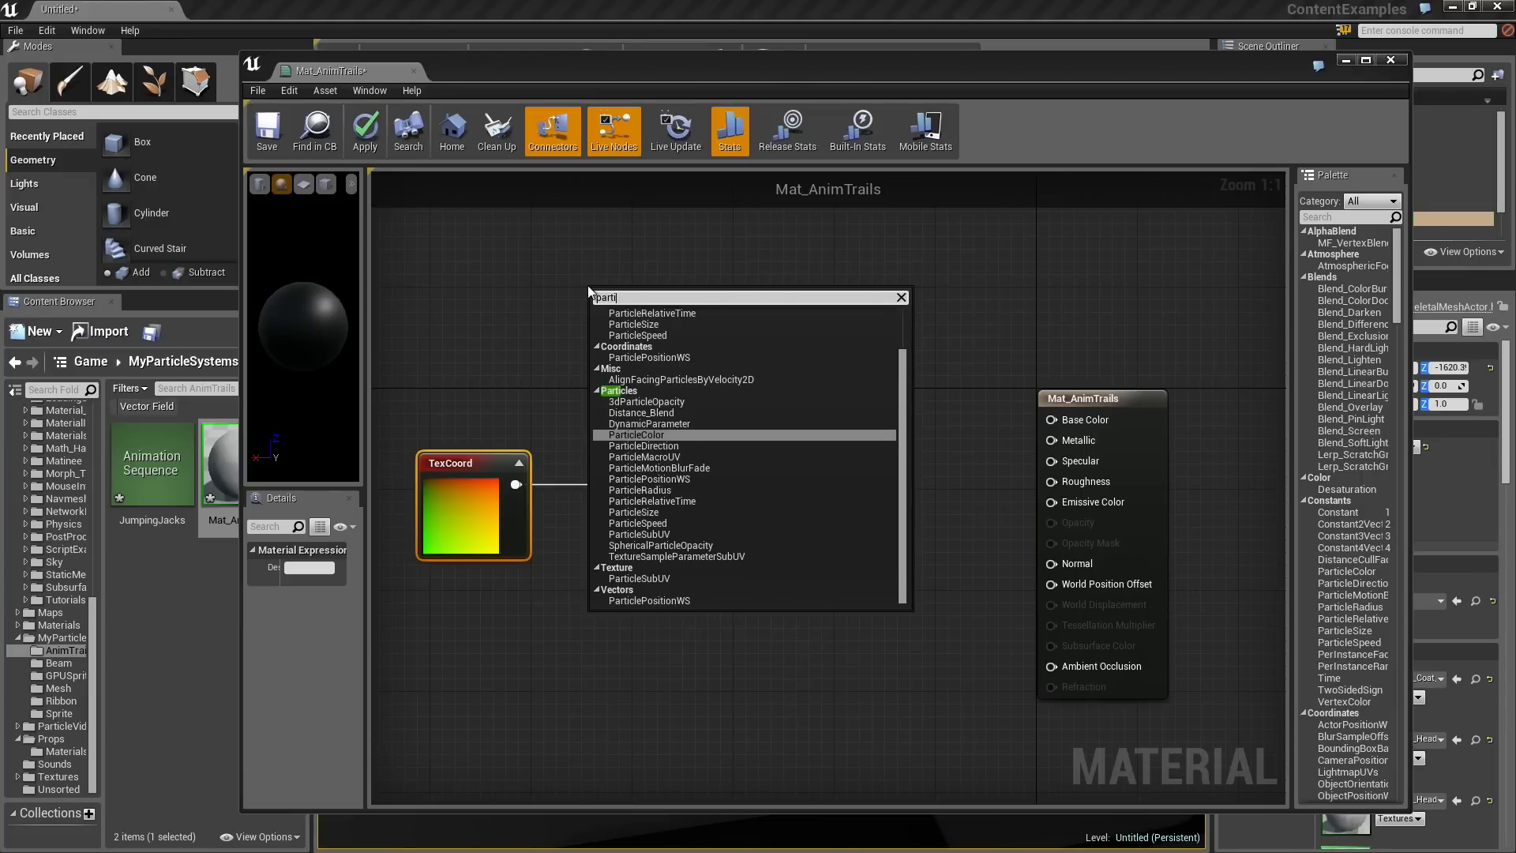
{"action": "key", "text": "Return"}
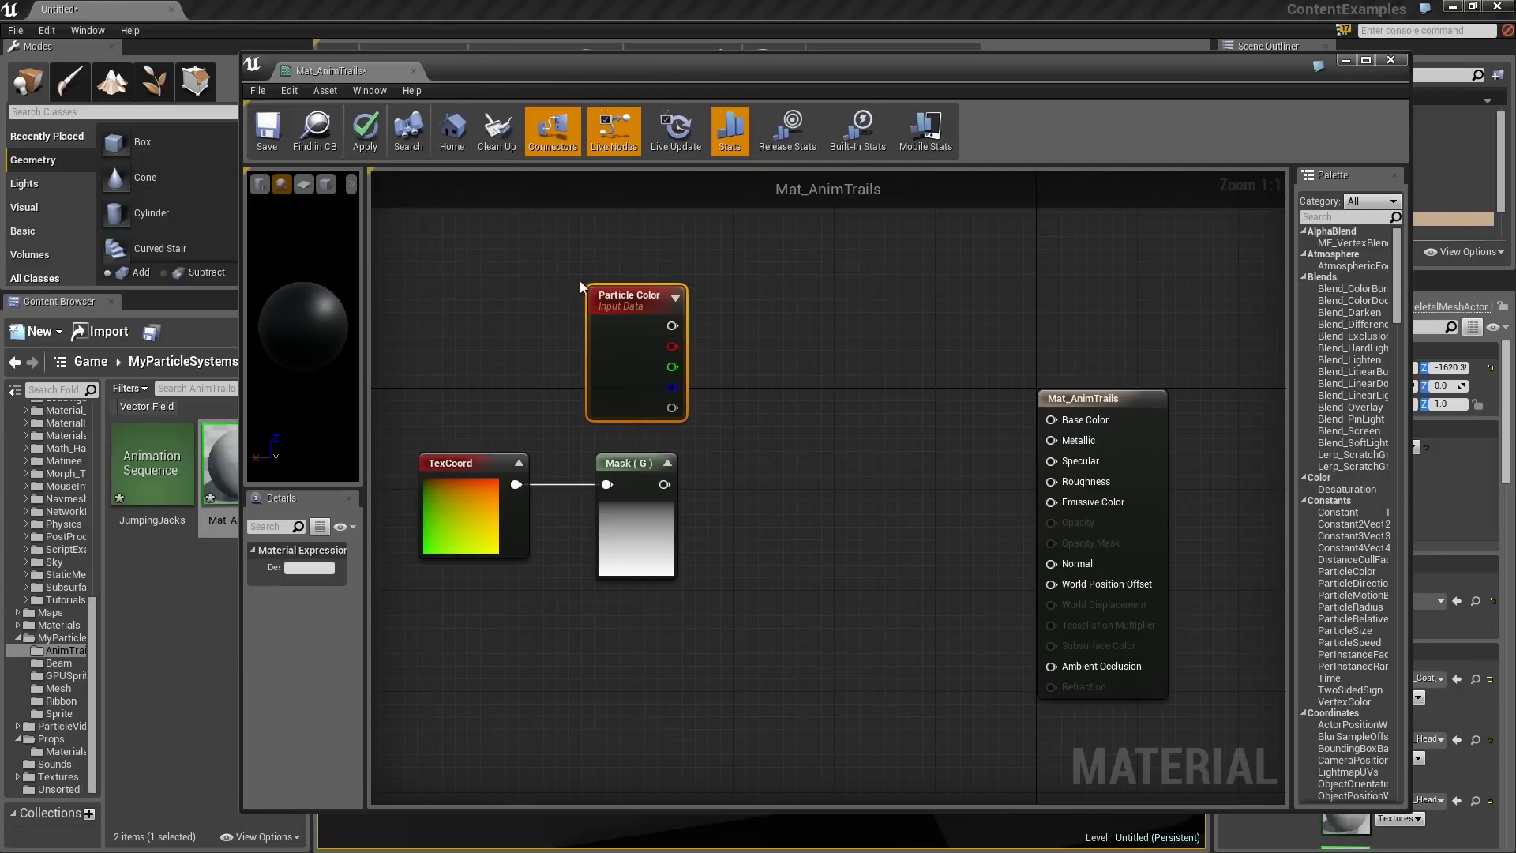
{"action": "left_click_drag", "start_coordinate": [377, 708], "coordinate": [663, 539]}
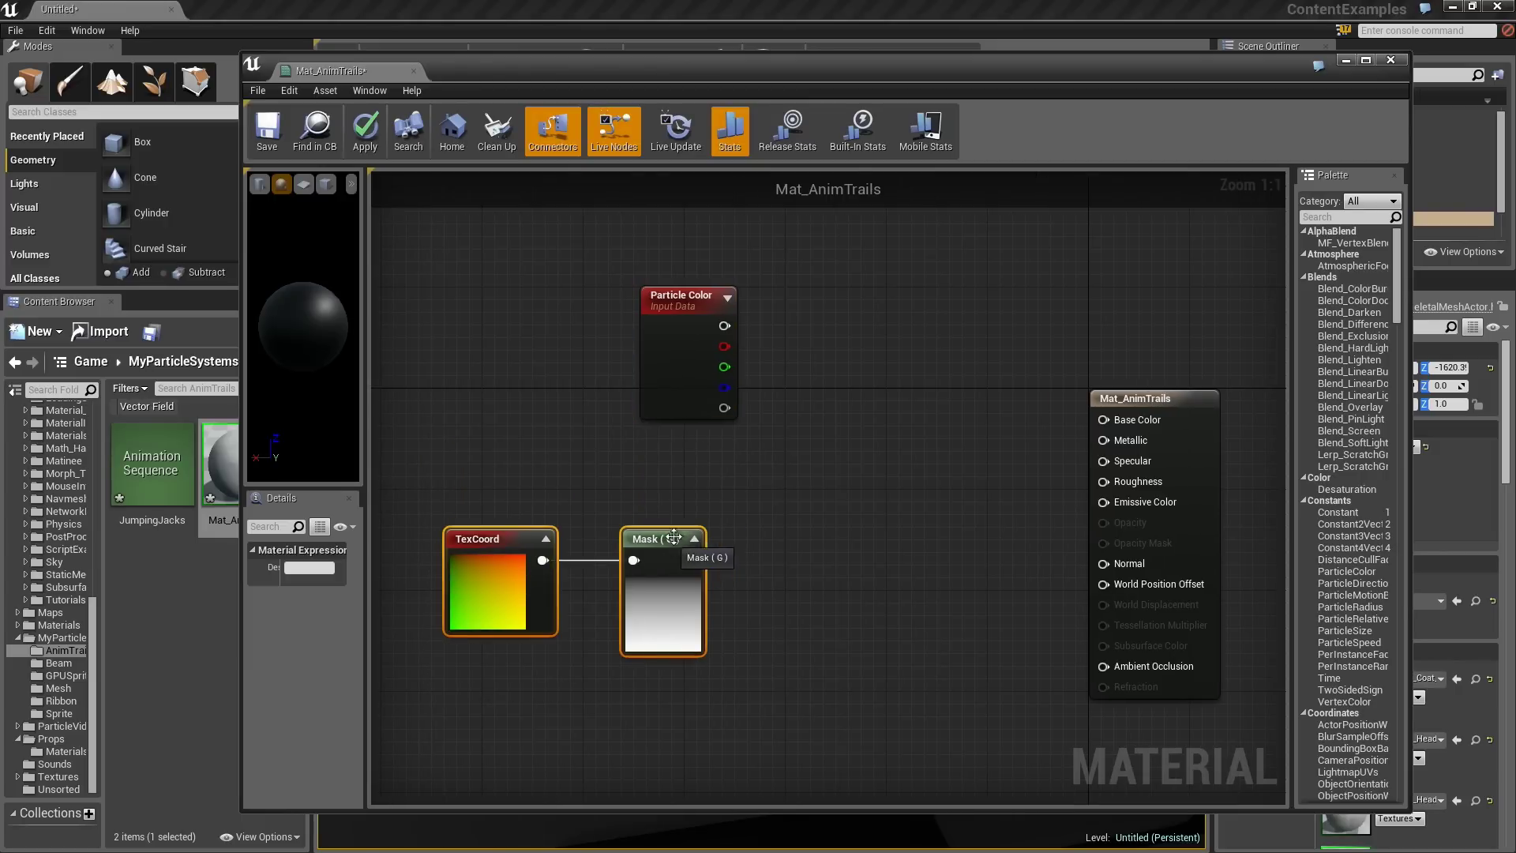
Step: Add two Multiply nodes and wire Particle Color RGB times Mask (G) into Emissive Color
{"action": "left_click", "coordinate": [875, 387]}
{"action": "left_click", "coordinate": [883, 547]}
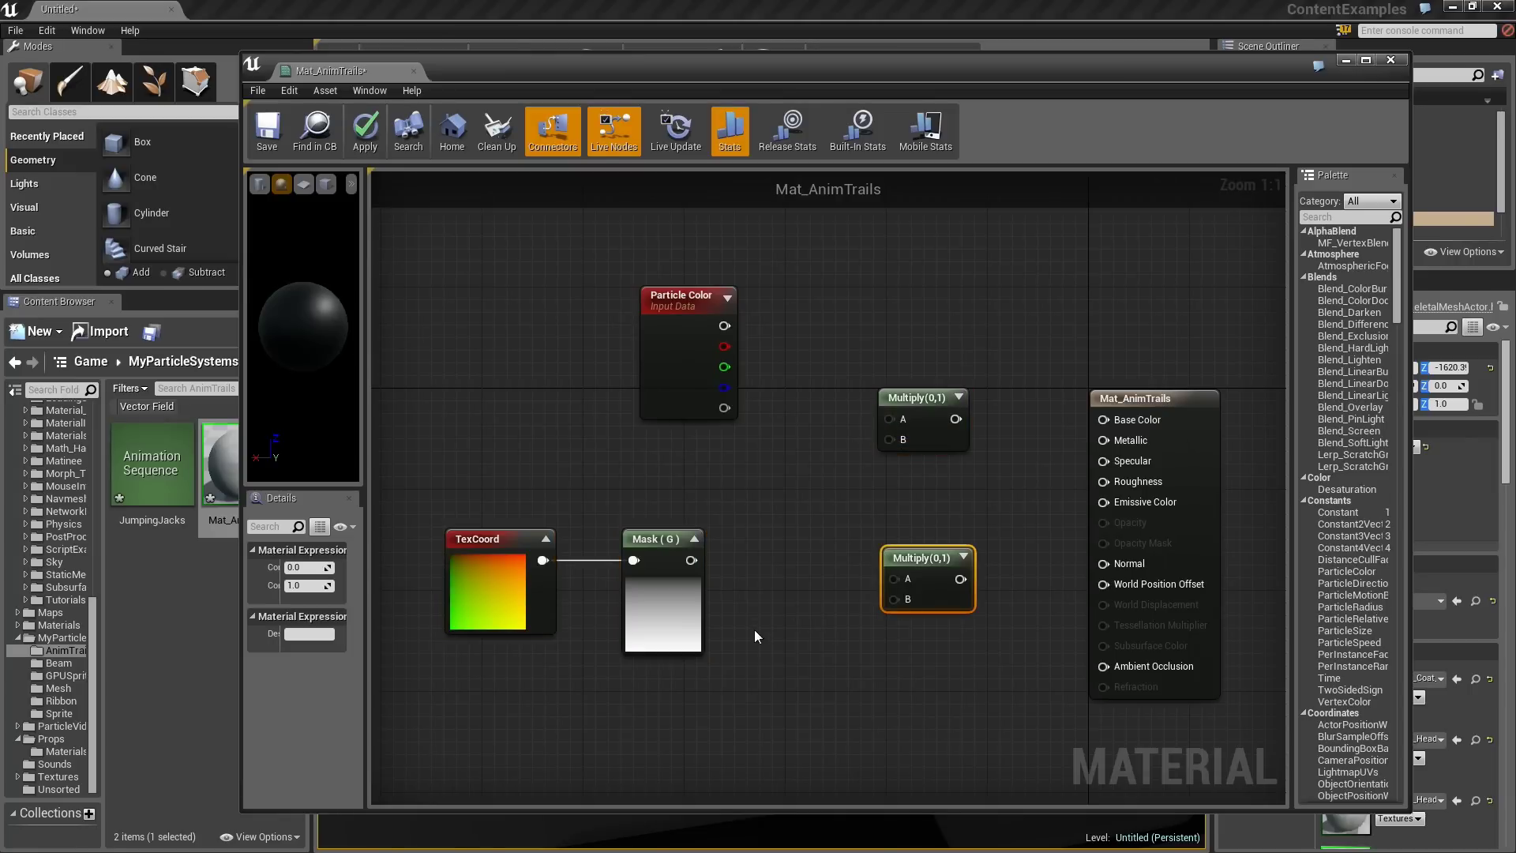
{"action": "left_click_drag", "start_coordinate": [723, 327], "coordinate": [891, 419]}
{"action": "left_click_drag", "start_coordinate": [698, 559], "coordinate": [1103, 502]}
{"action": "left_click", "coordinate": [1137, 470]}
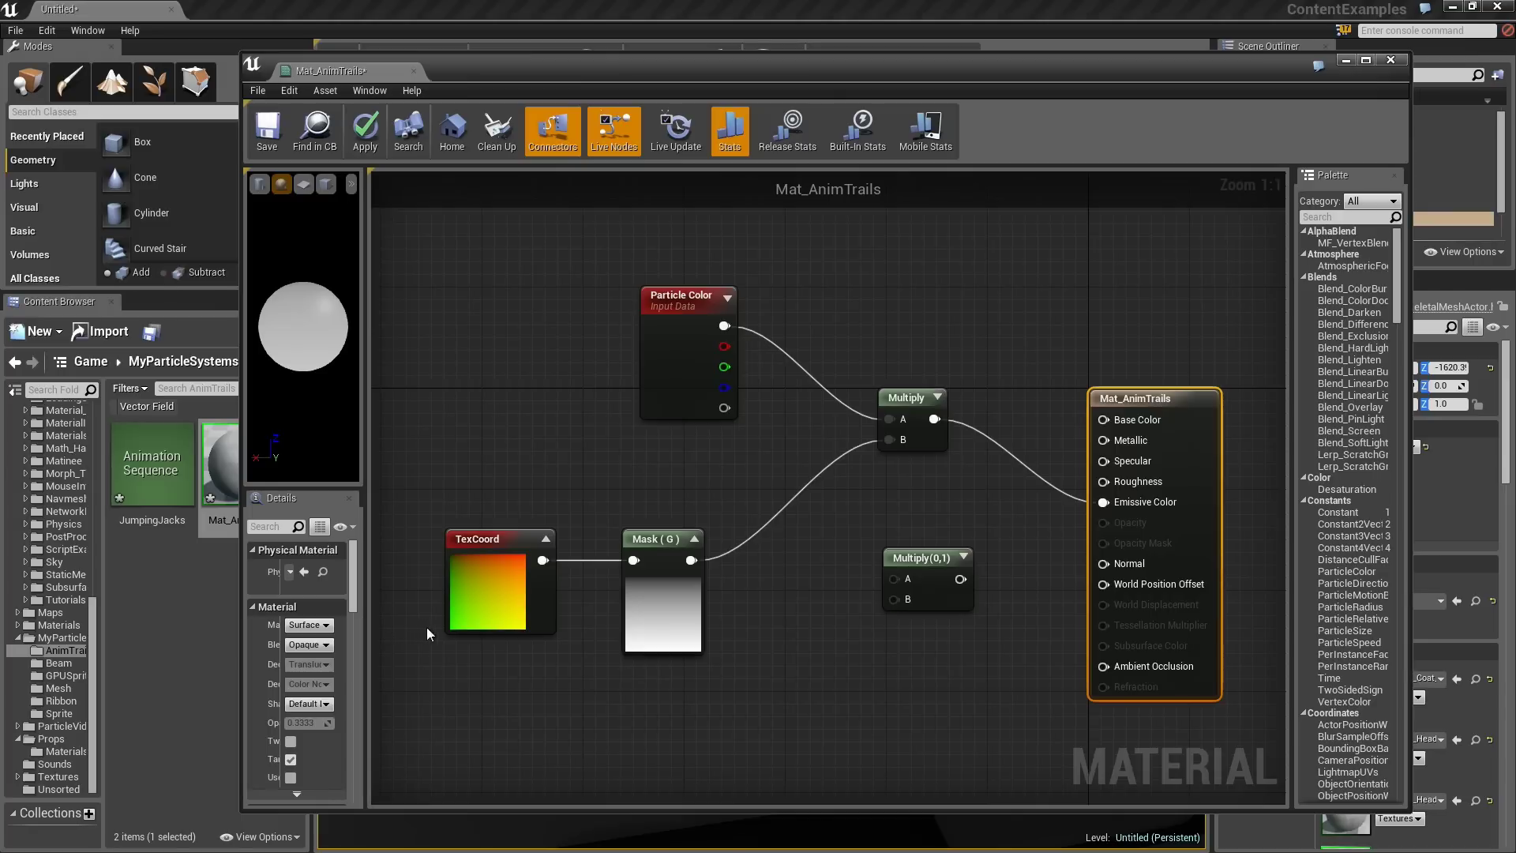
Step: Set the material's Blend Mode to Translucent and Shading Model to Unlit
{"action": "left_click_drag", "start_coordinate": [364, 638], "coordinate": [419, 638]}
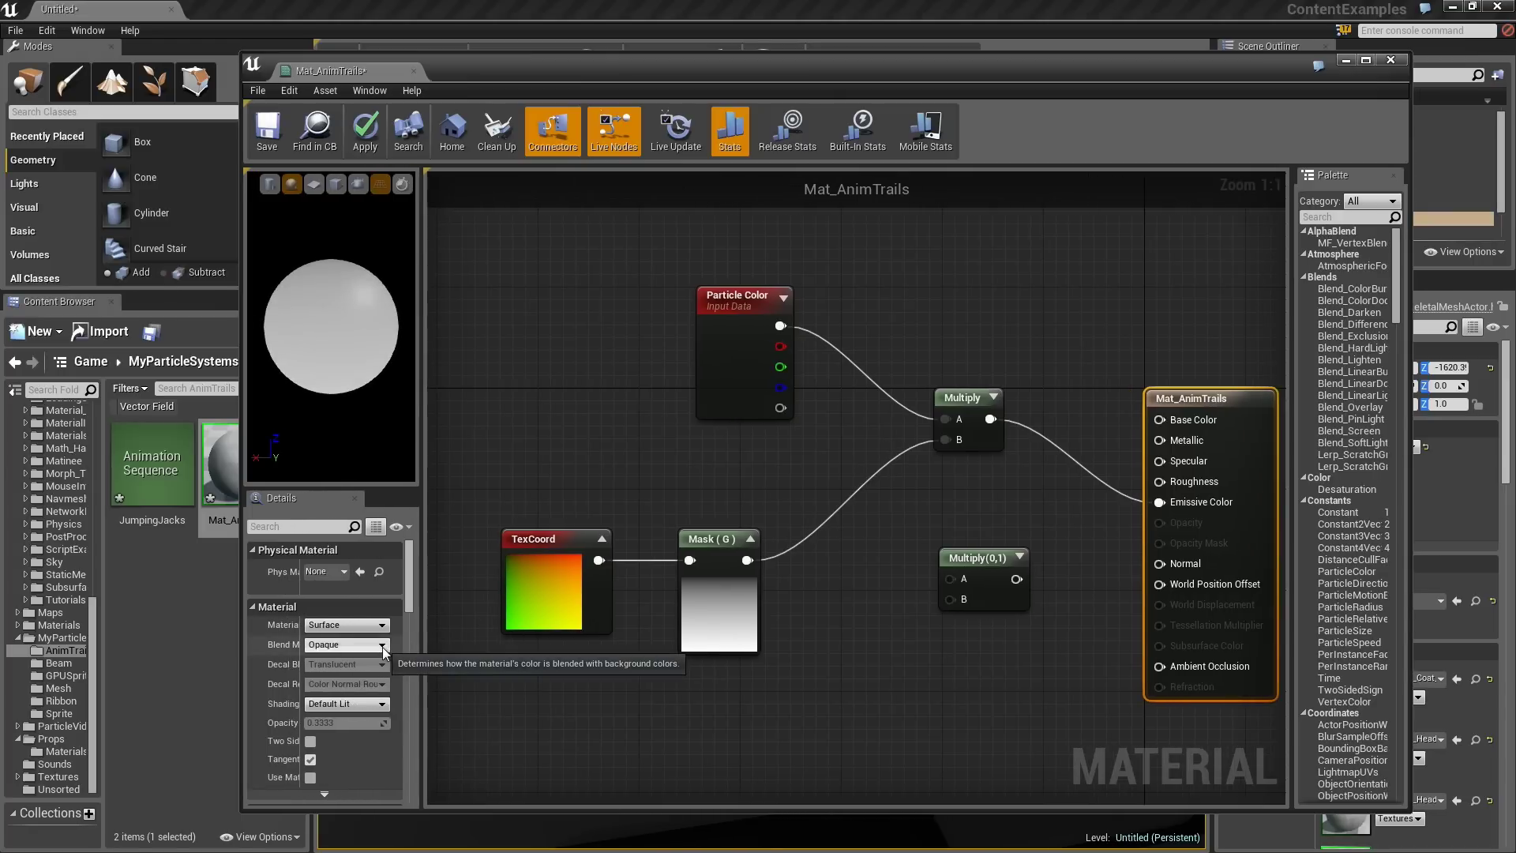
{"action": "left_click", "coordinate": [355, 644]}
{"action": "left_click", "coordinate": [358, 676]}
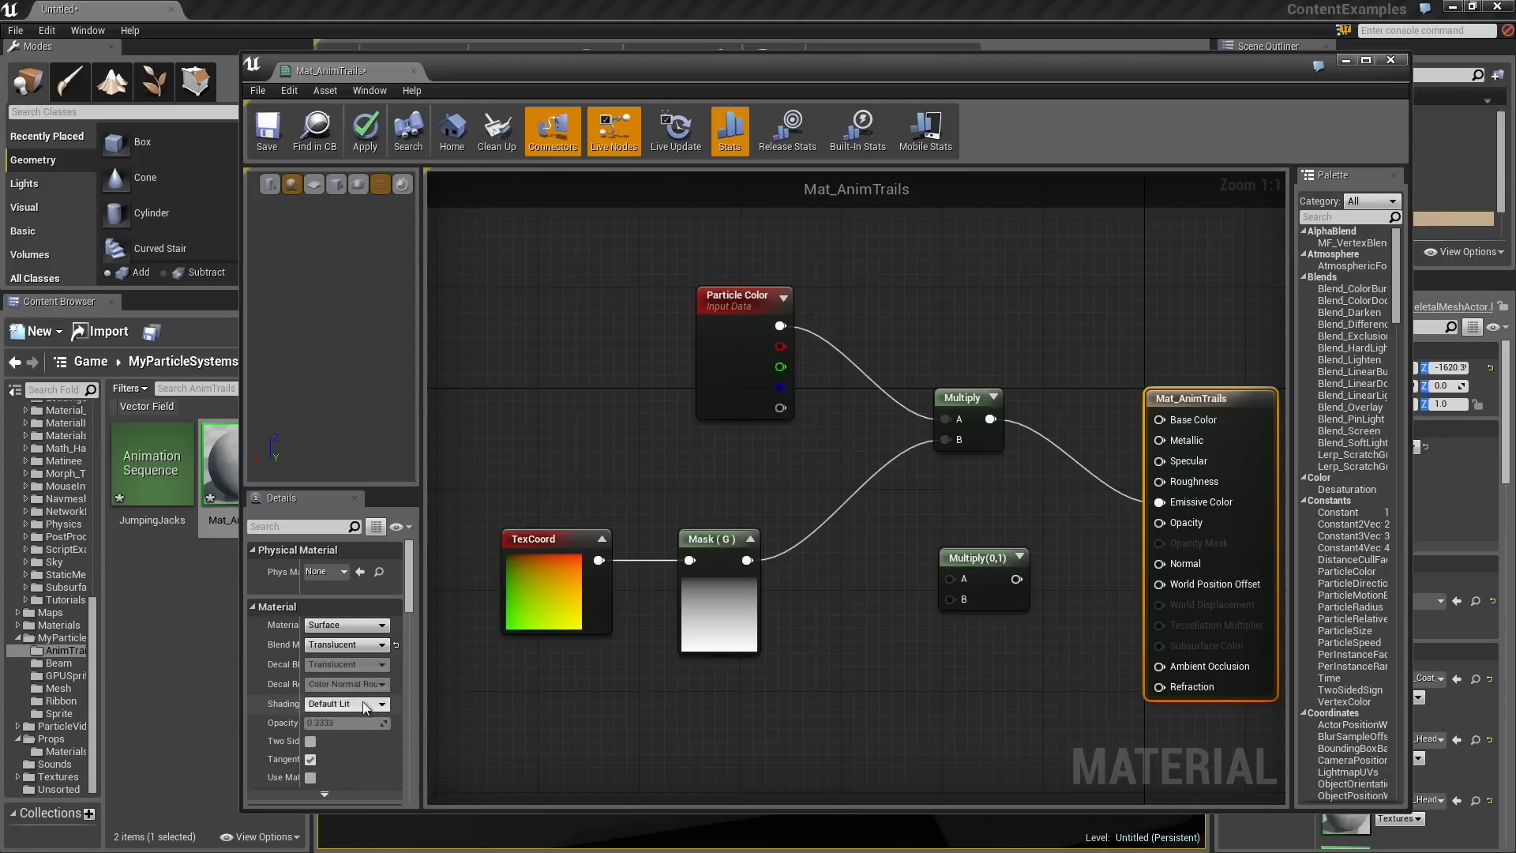
{"action": "left_click", "coordinate": [354, 704]}
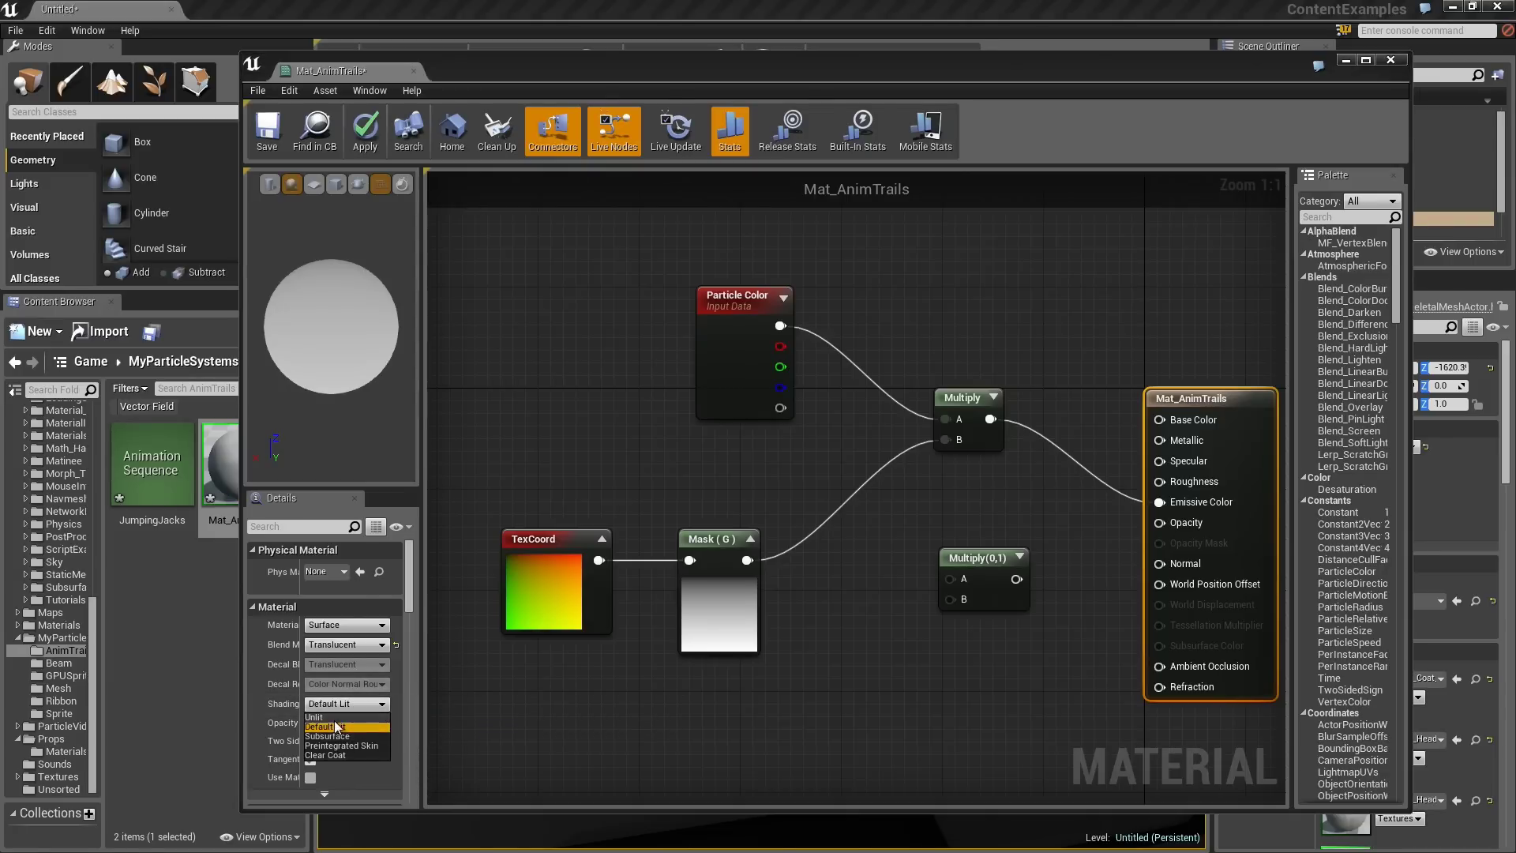
{"action": "left_click", "coordinate": [334, 714]}
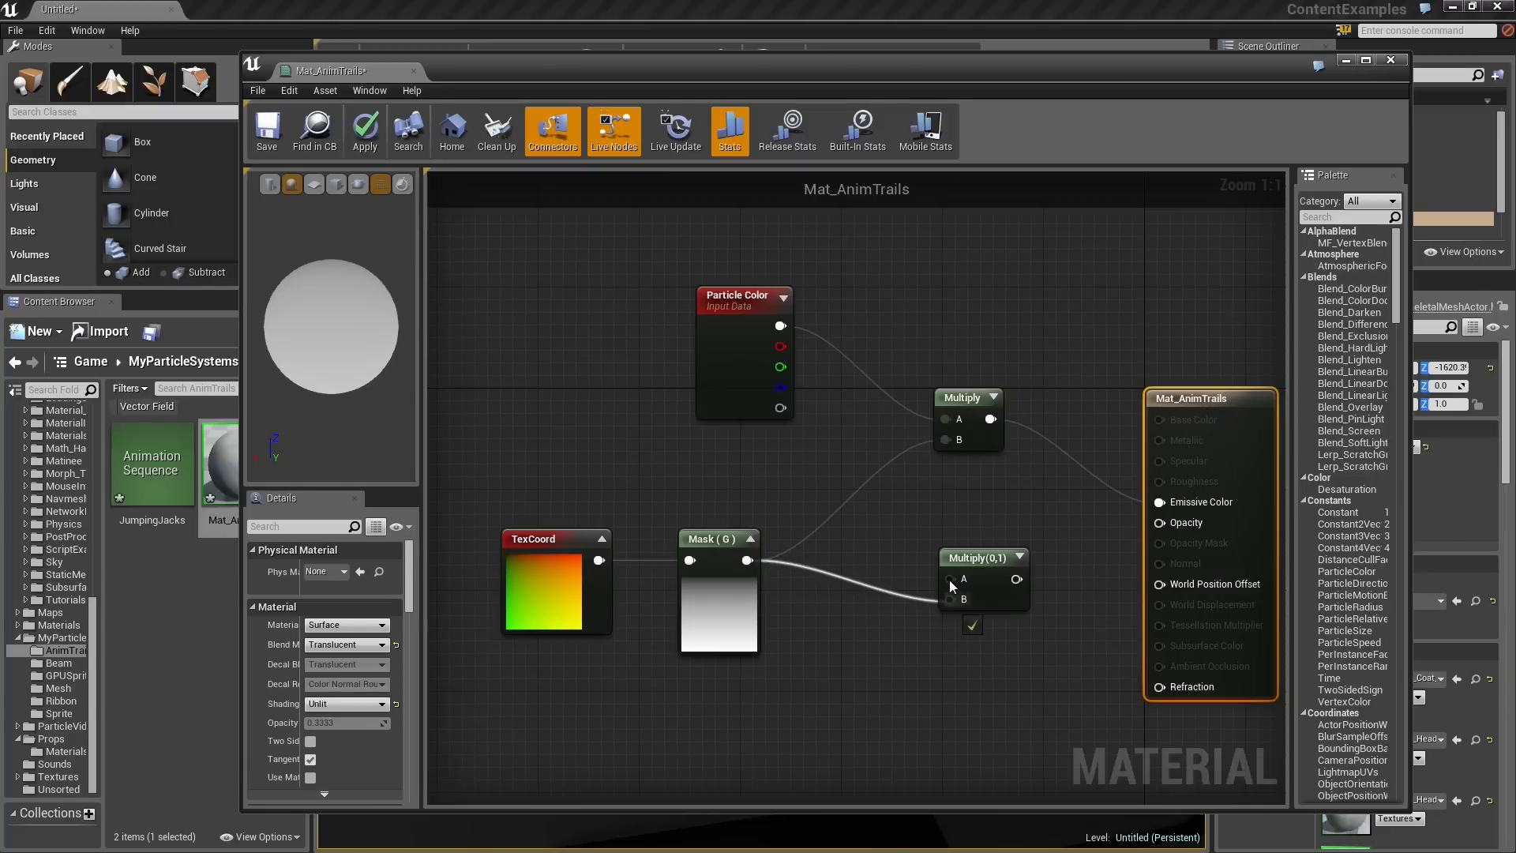
Step: Feed Mask (G) times particle alpha into Opacity, preview on a plane, and apply changes on closing
{"action": "left_click_drag", "start_coordinate": [950, 579], "coordinate": [780, 414]}
{"action": "right_click_drag", "start_coordinate": [781, 414], "coordinate": [625, 374]}
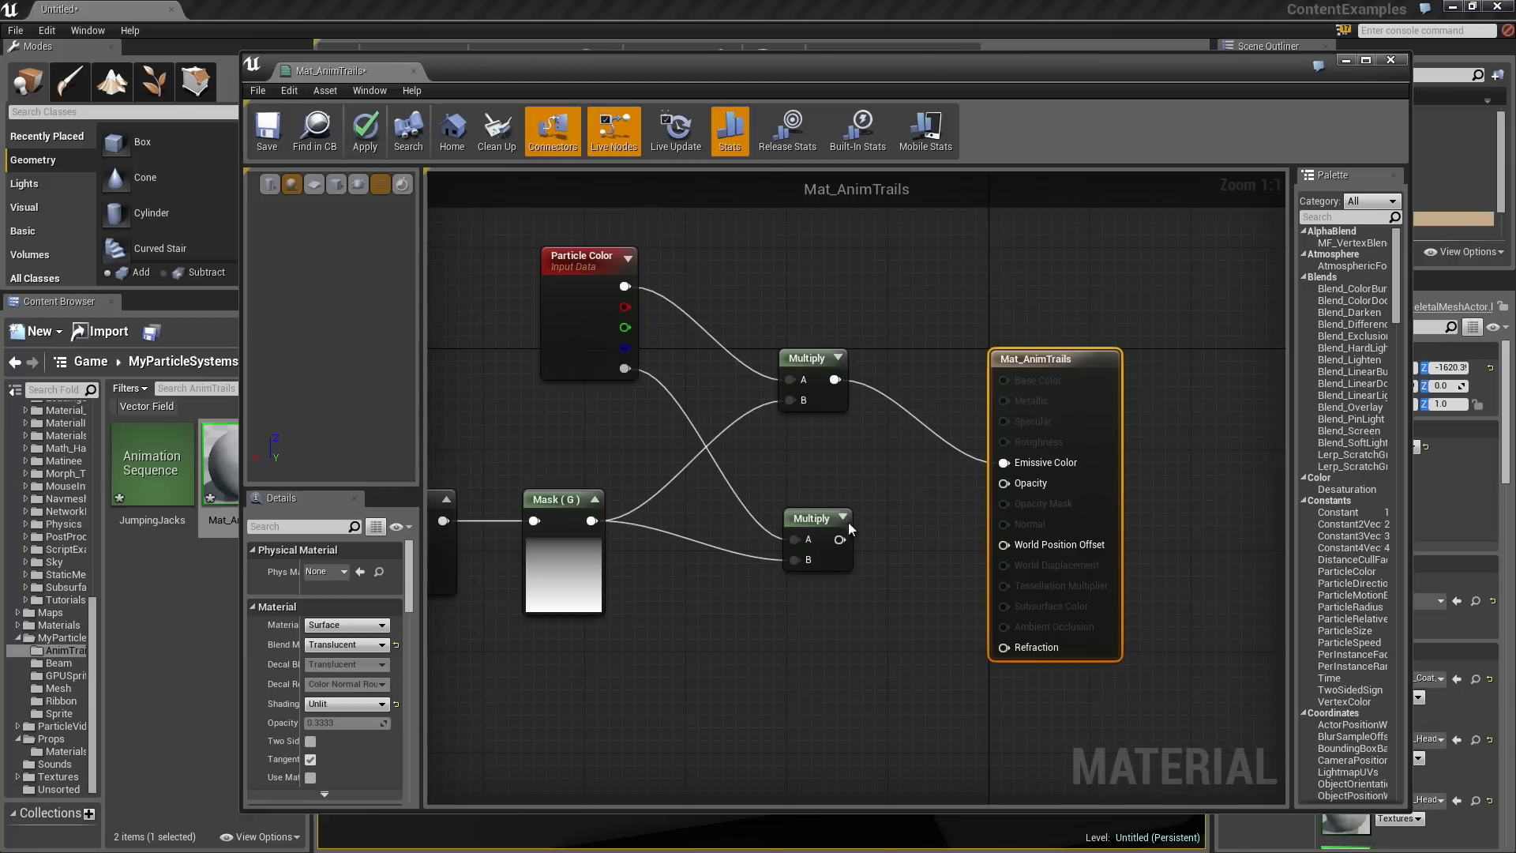
{"action": "left_click_drag", "start_coordinate": [839, 540], "coordinate": [980, 483]}
{"action": "left_click", "coordinate": [313, 184]}
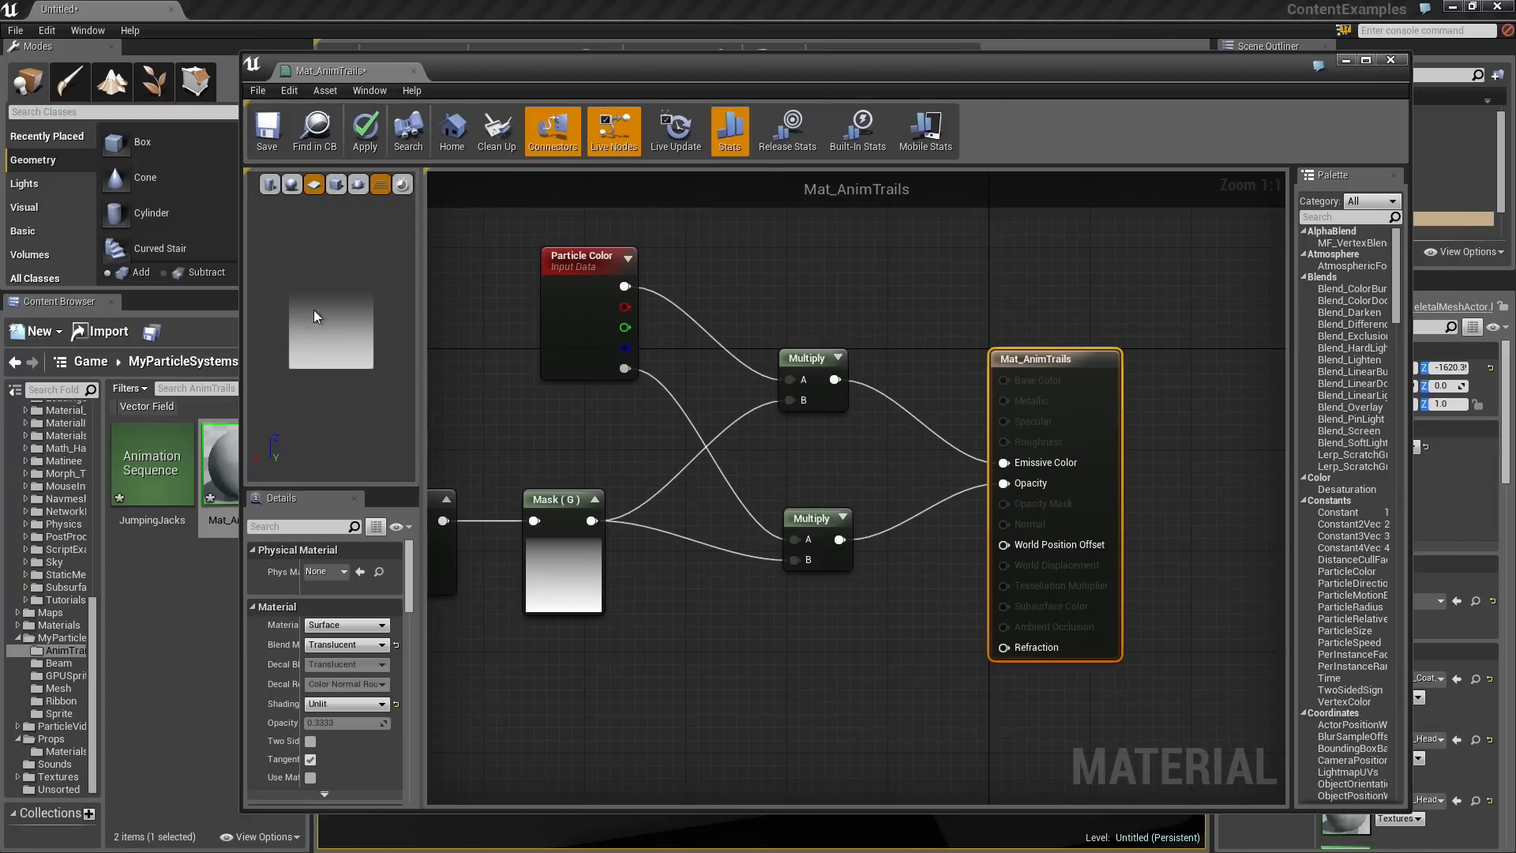
{"action": "left_click_drag", "start_coordinate": [314, 316], "coordinate": [348, 304]}
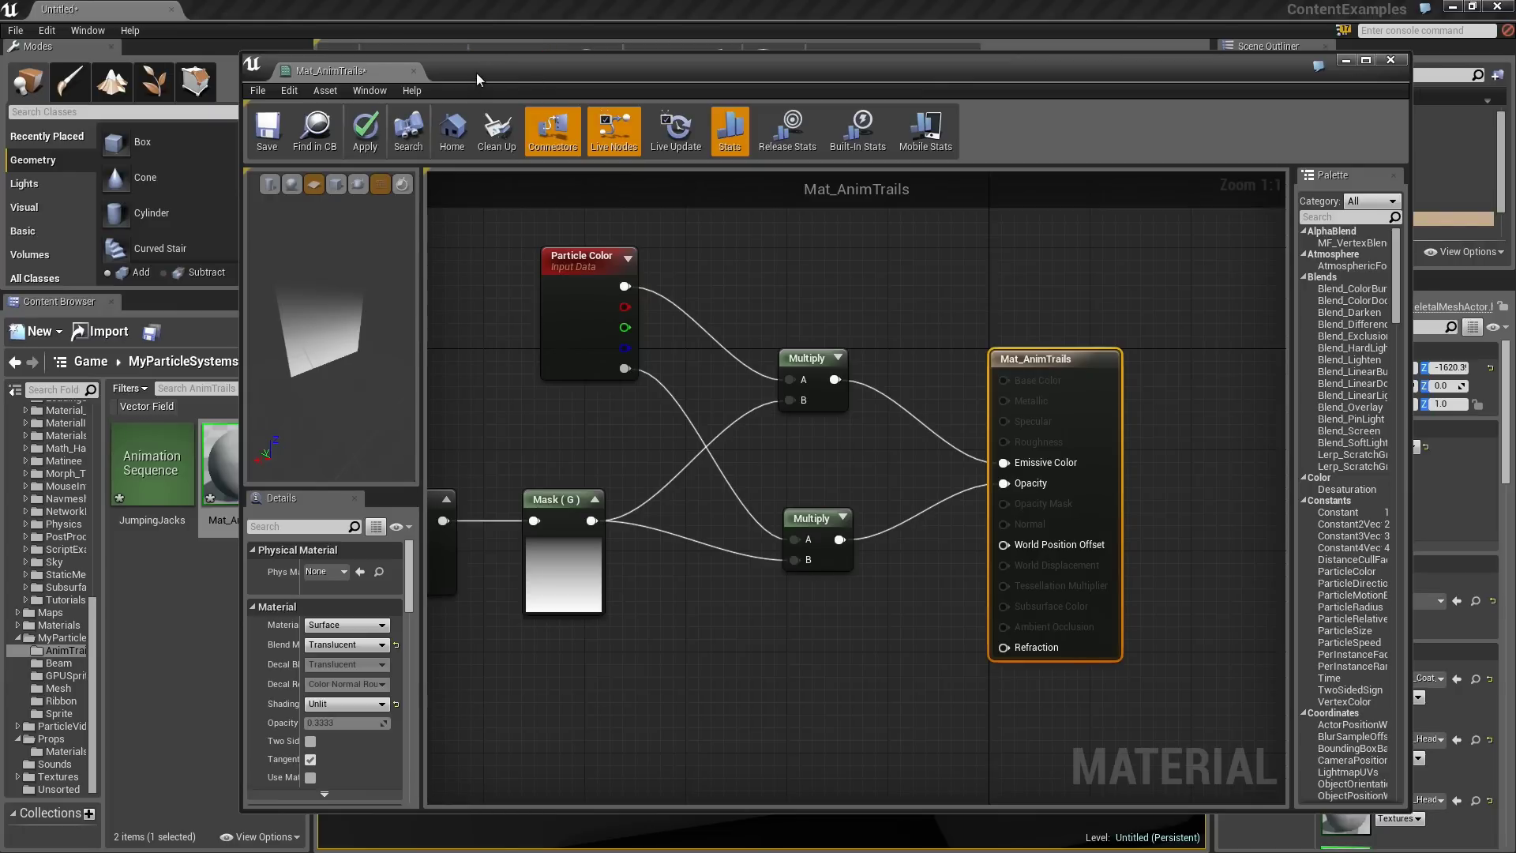
{"action": "left_click", "coordinate": [1390, 62]}
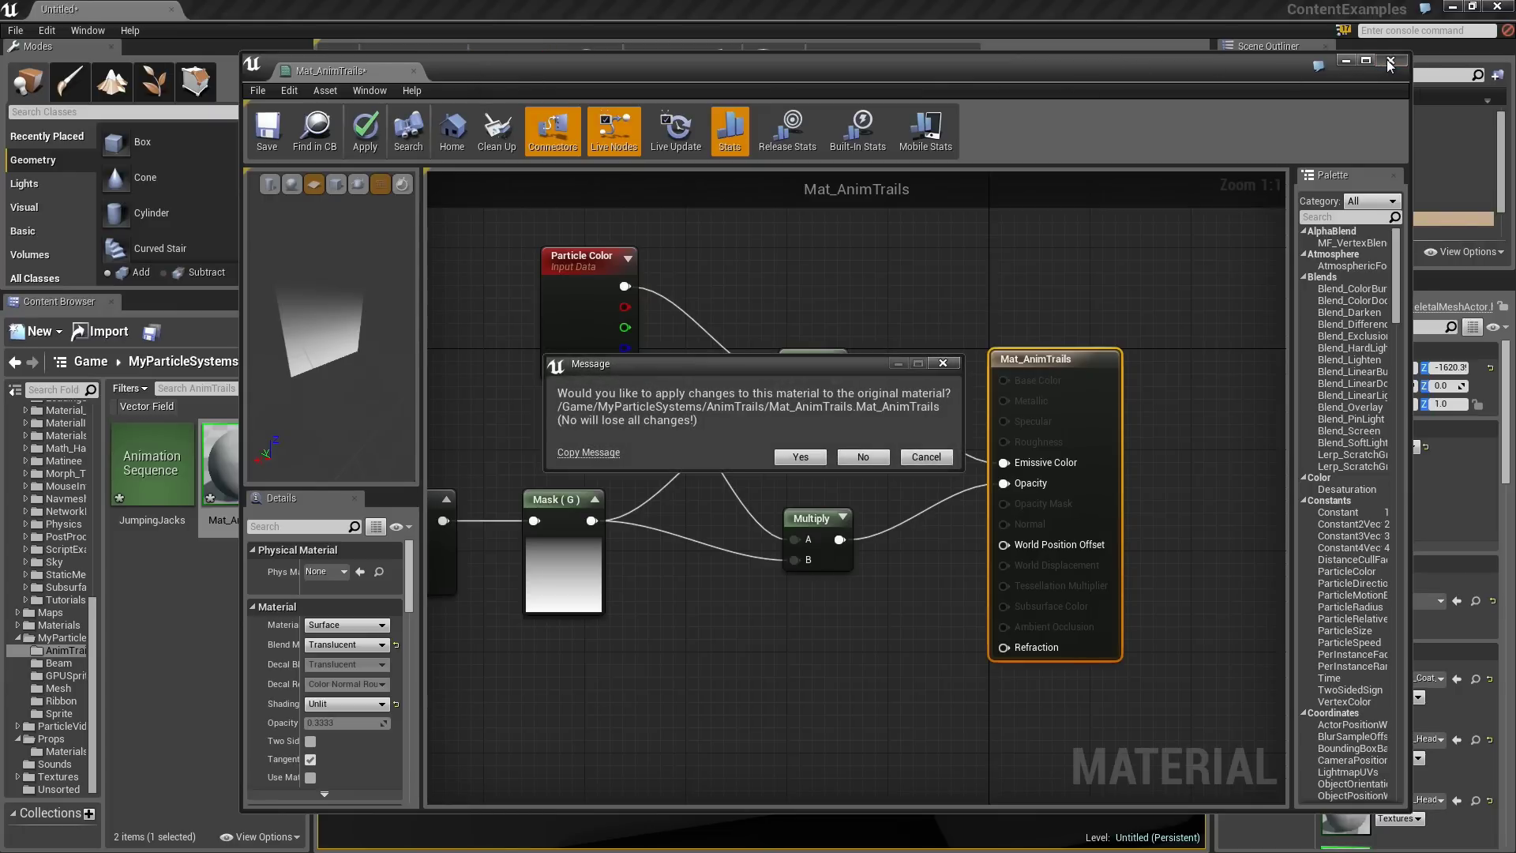
{"action": "left_click", "coordinate": [802, 456]}
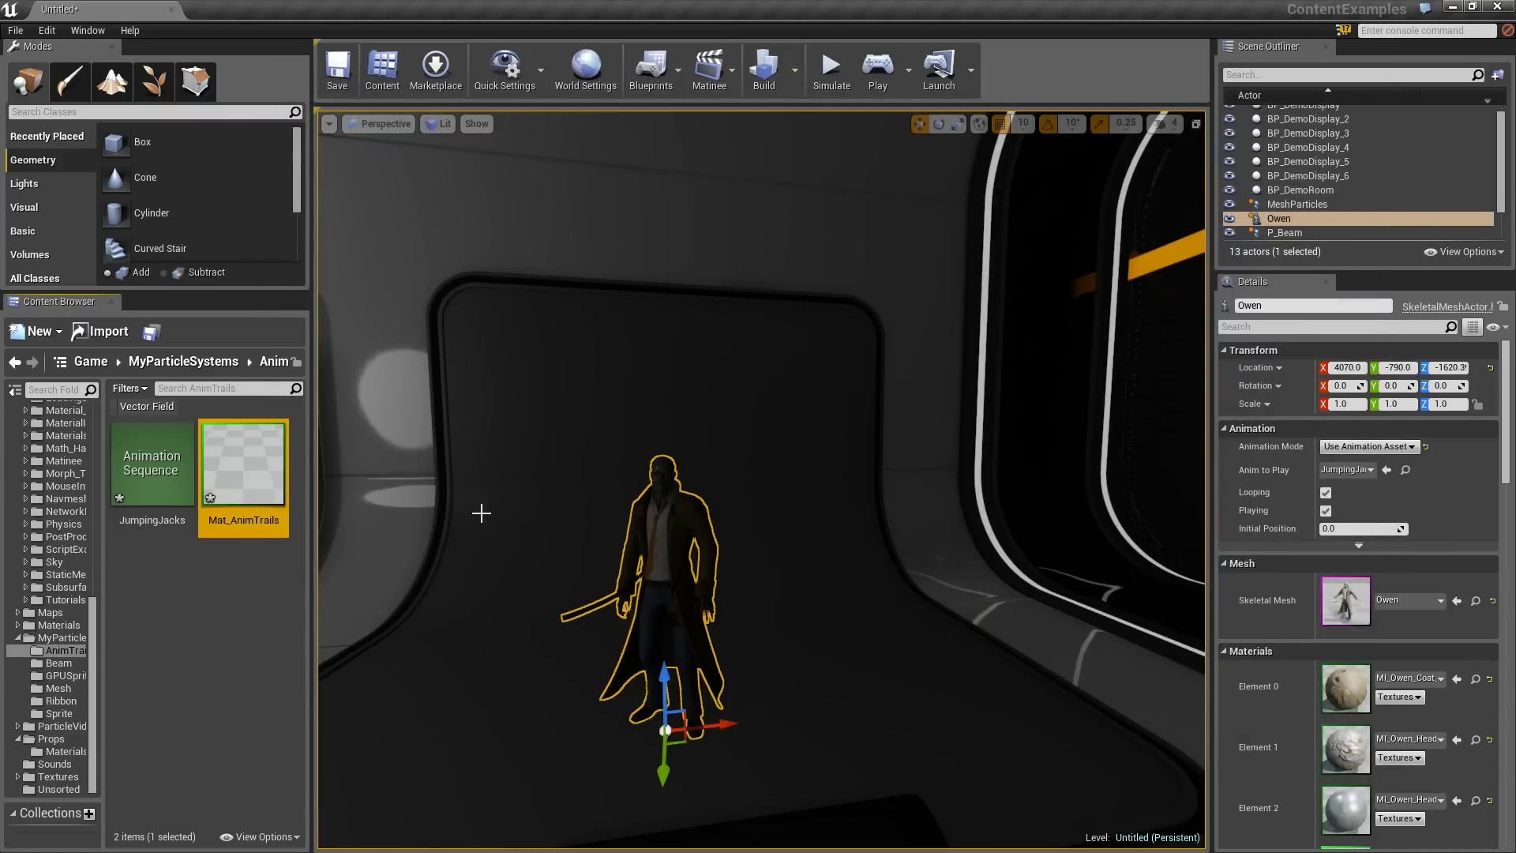
Step: Create a Particle System named NewParticleSystem and open it in Cascade
{"action": "right_click", "coordinate": [169, 567]}
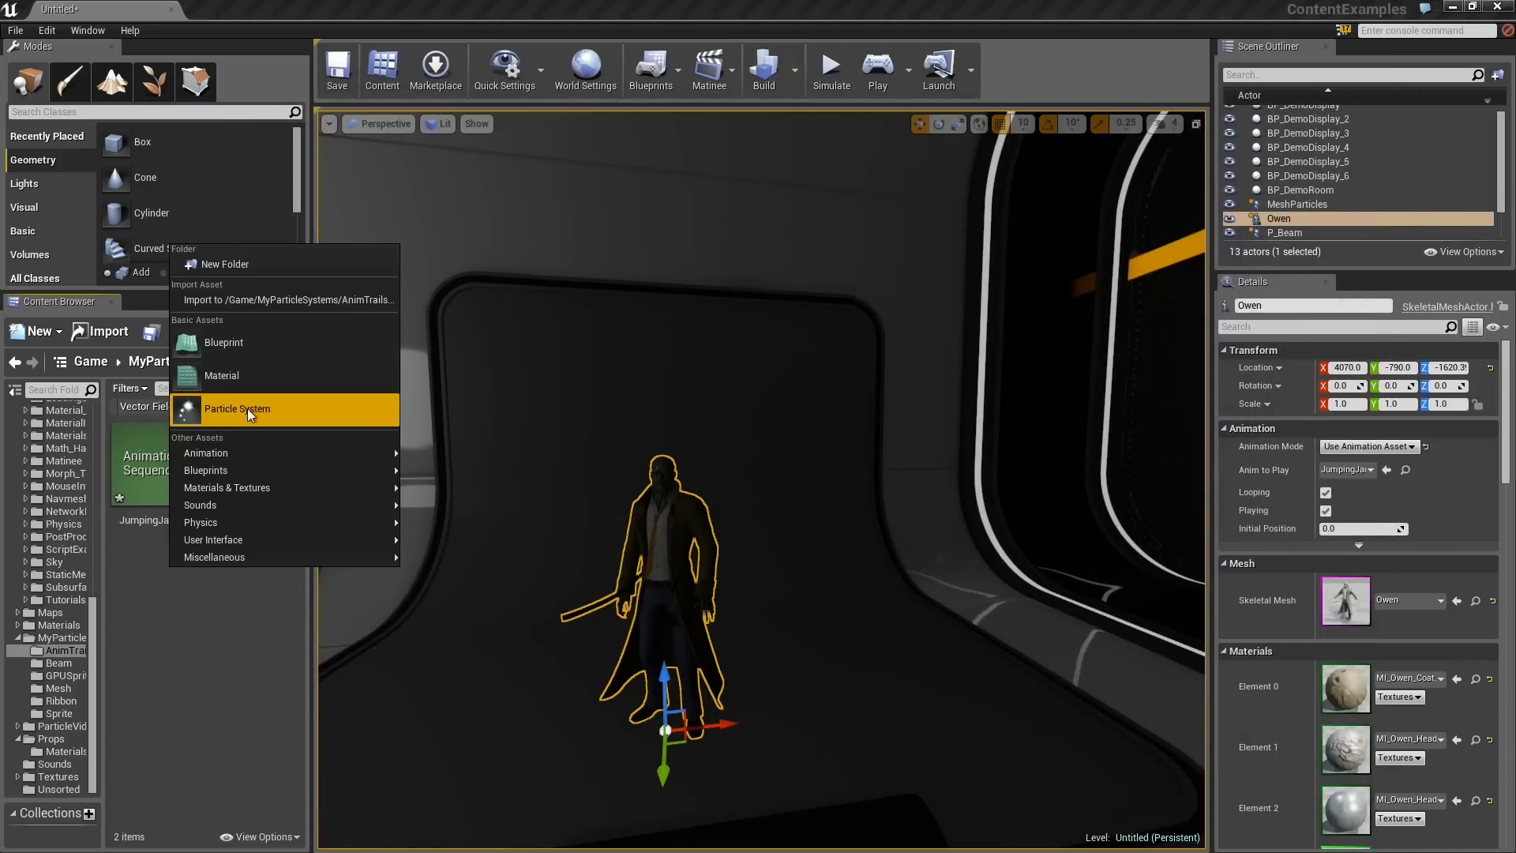
{"action": "left_click", "coordinate": [248, 409]}
{"action": "double_click", "coordinate": [171, 583]}
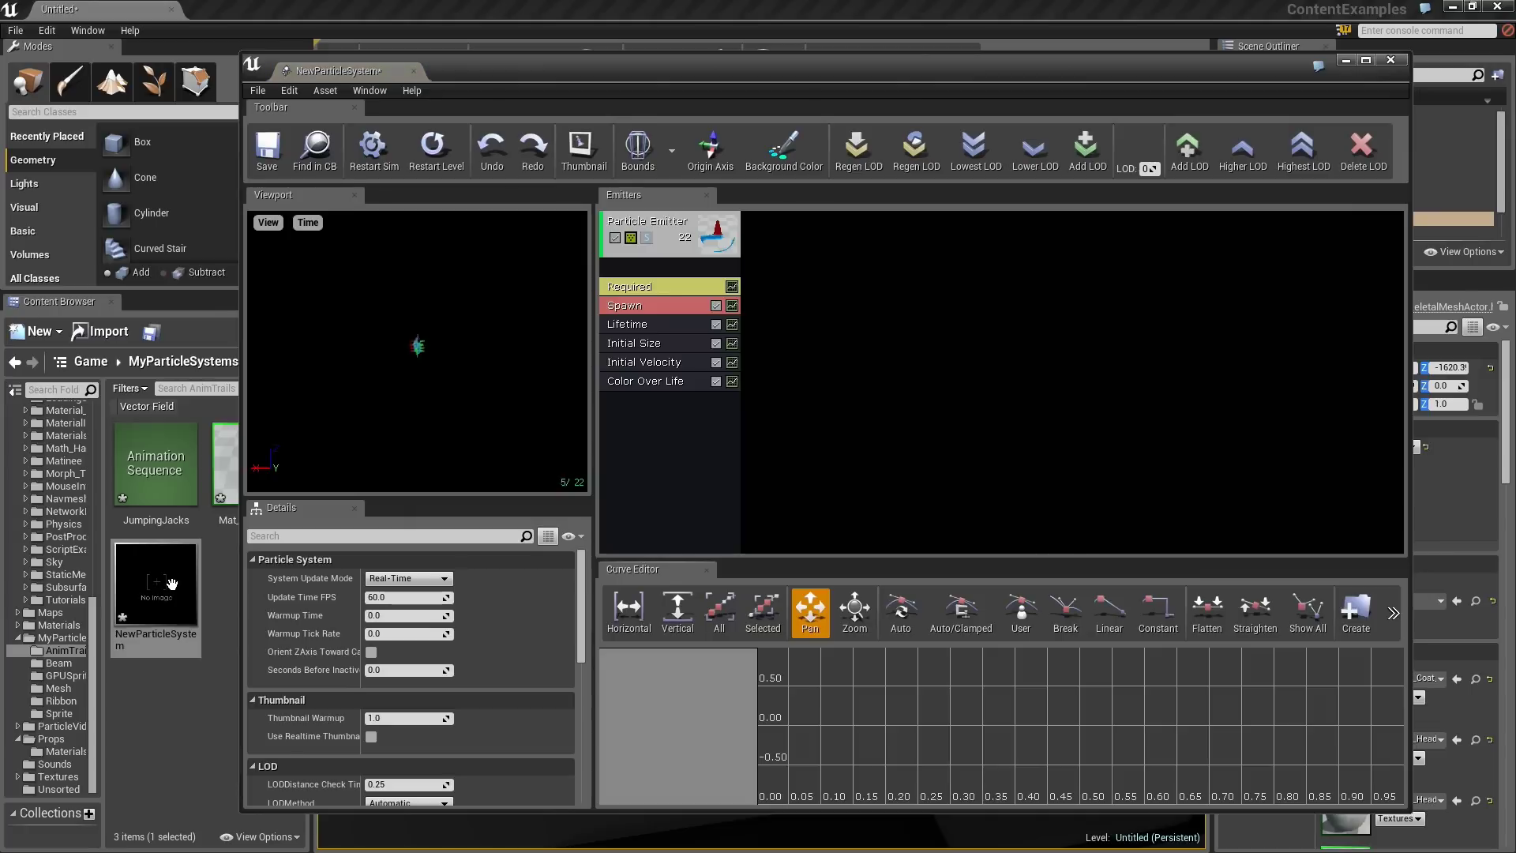
Step: Give the emitter New AnimTrail Data as its TypeData
{"action": "right_click", "coordinate": [655, 271]}
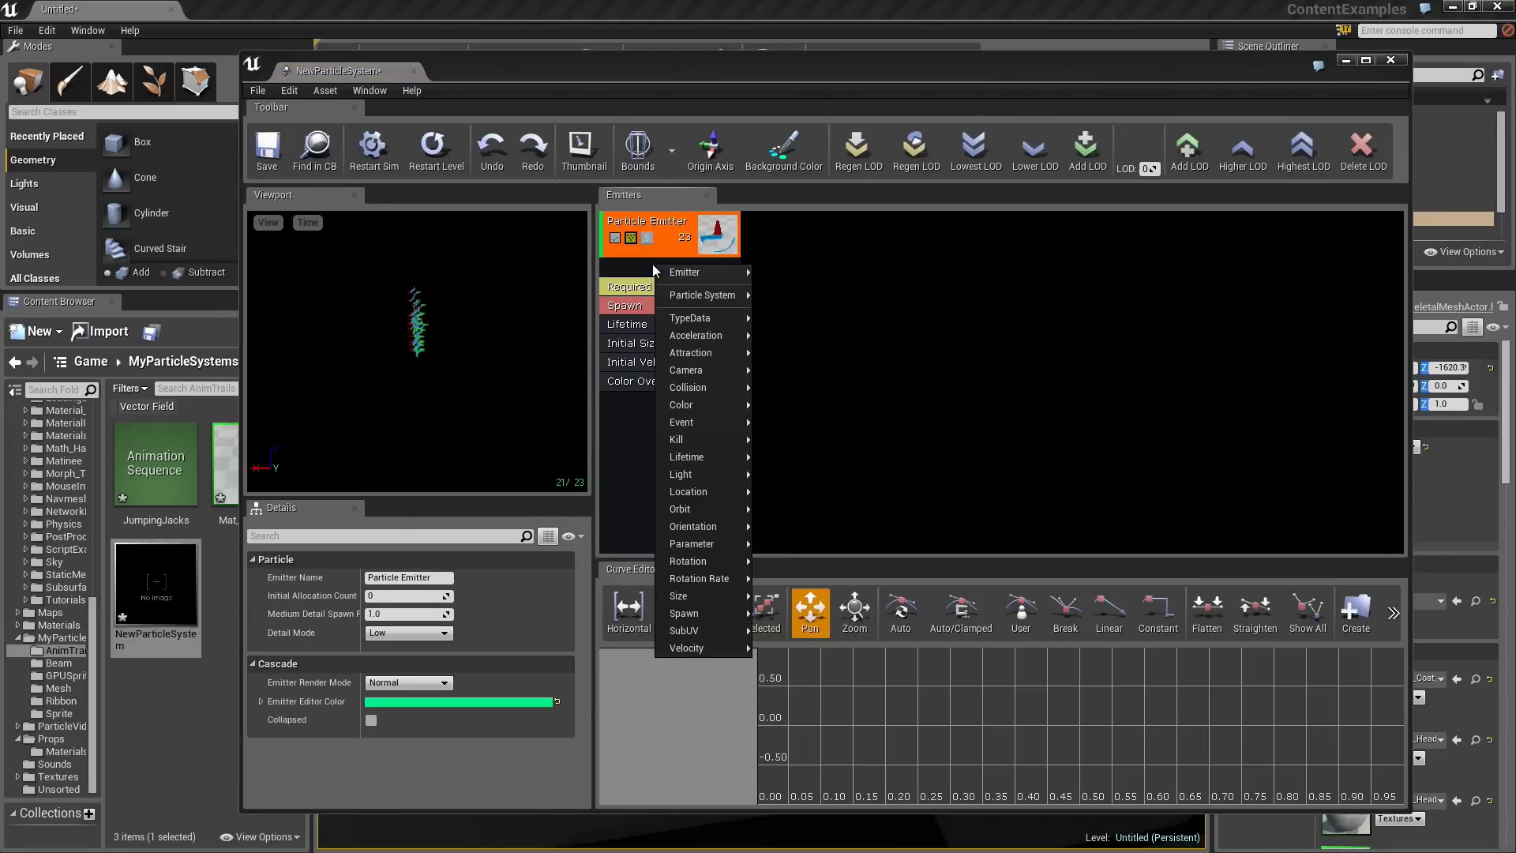
{"action": "mouse_move", "coordinate": [713, 319]}
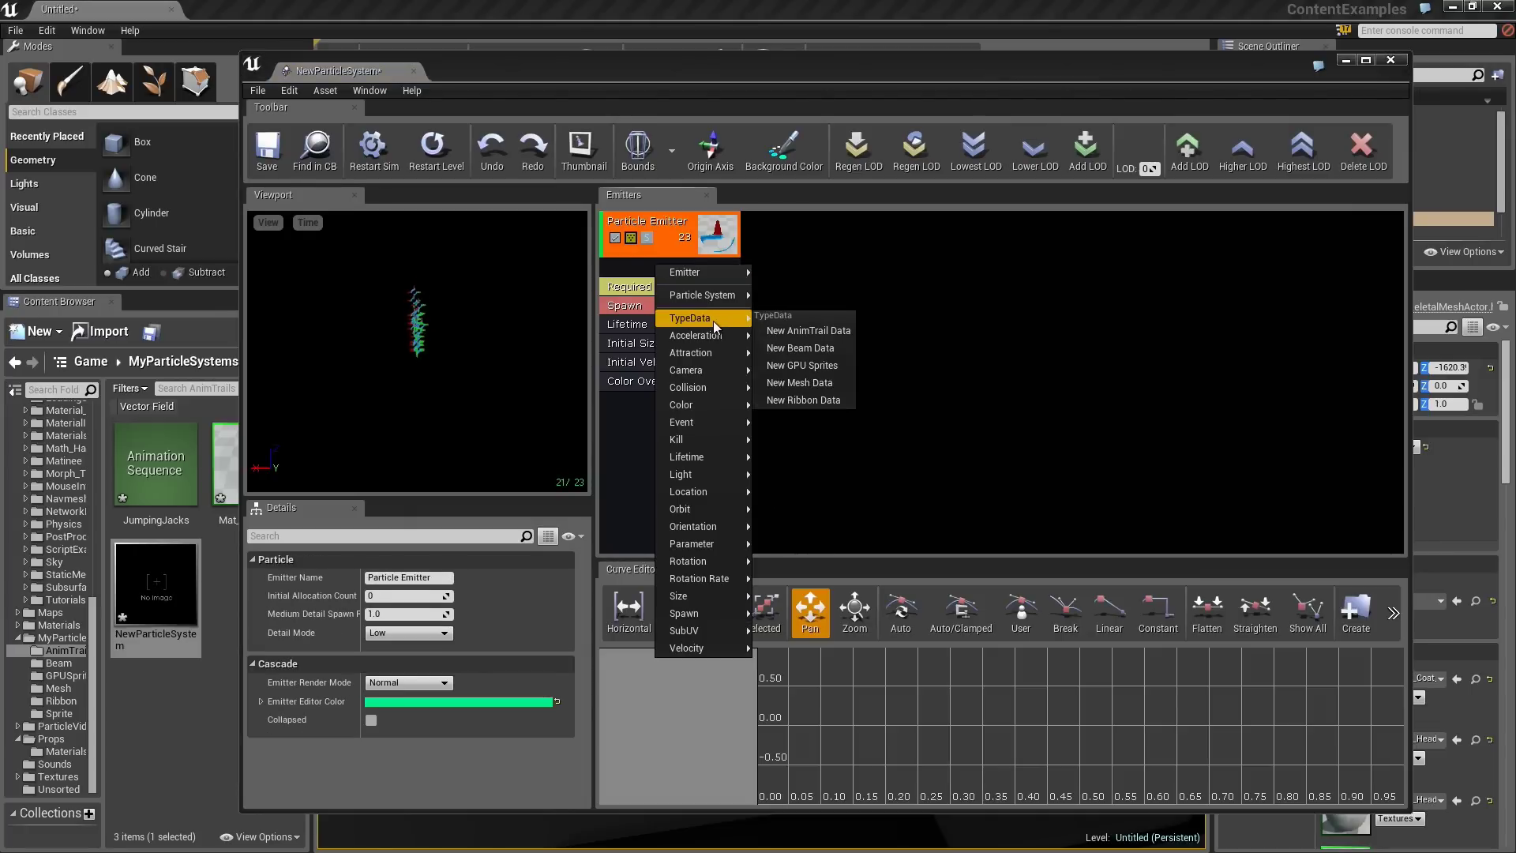
{"action": "left_click", "coordinate": [791, 332]}
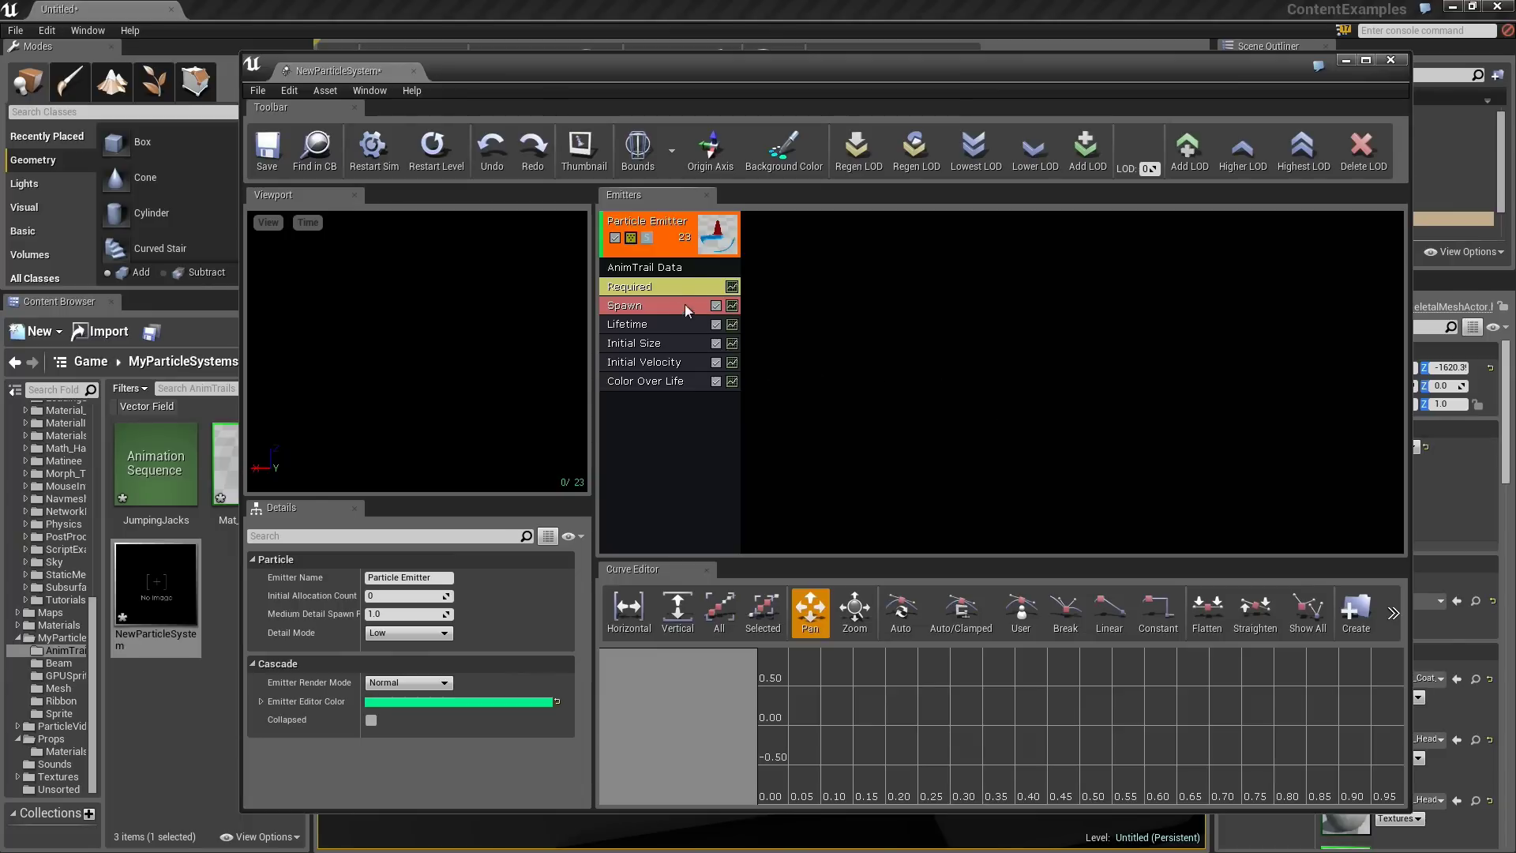
Step: Assign Mat_AnimTrails as the emitter's Required material, then open JumpingJacks in Persona
{"action": "left_click", "coordinate": [666, 285]}
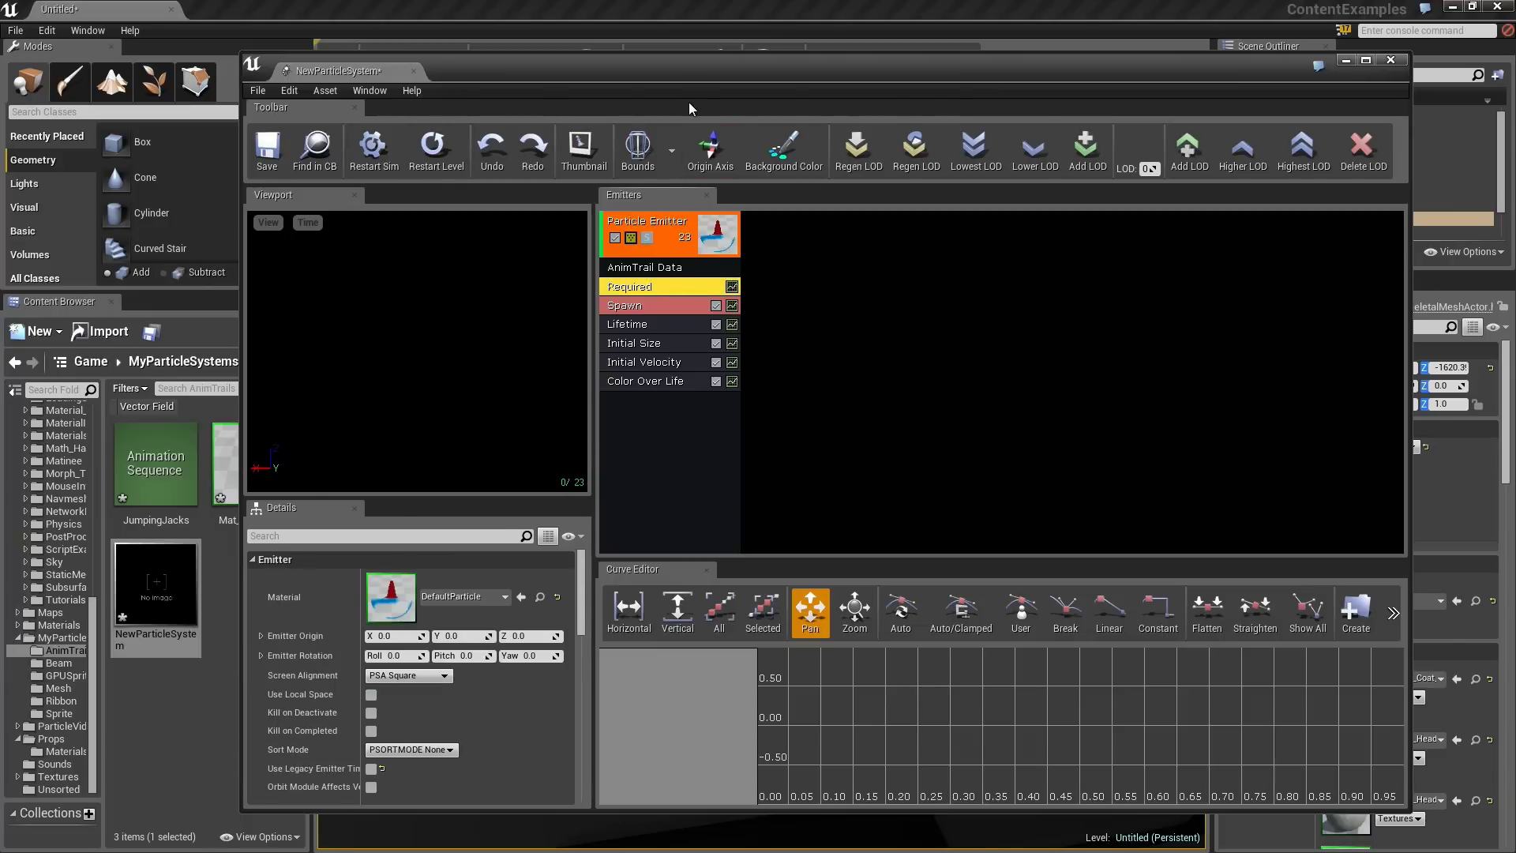
{"action": "left_click_drag", "start_coordinate": [656, 78], "coordinate": [826, 65]}
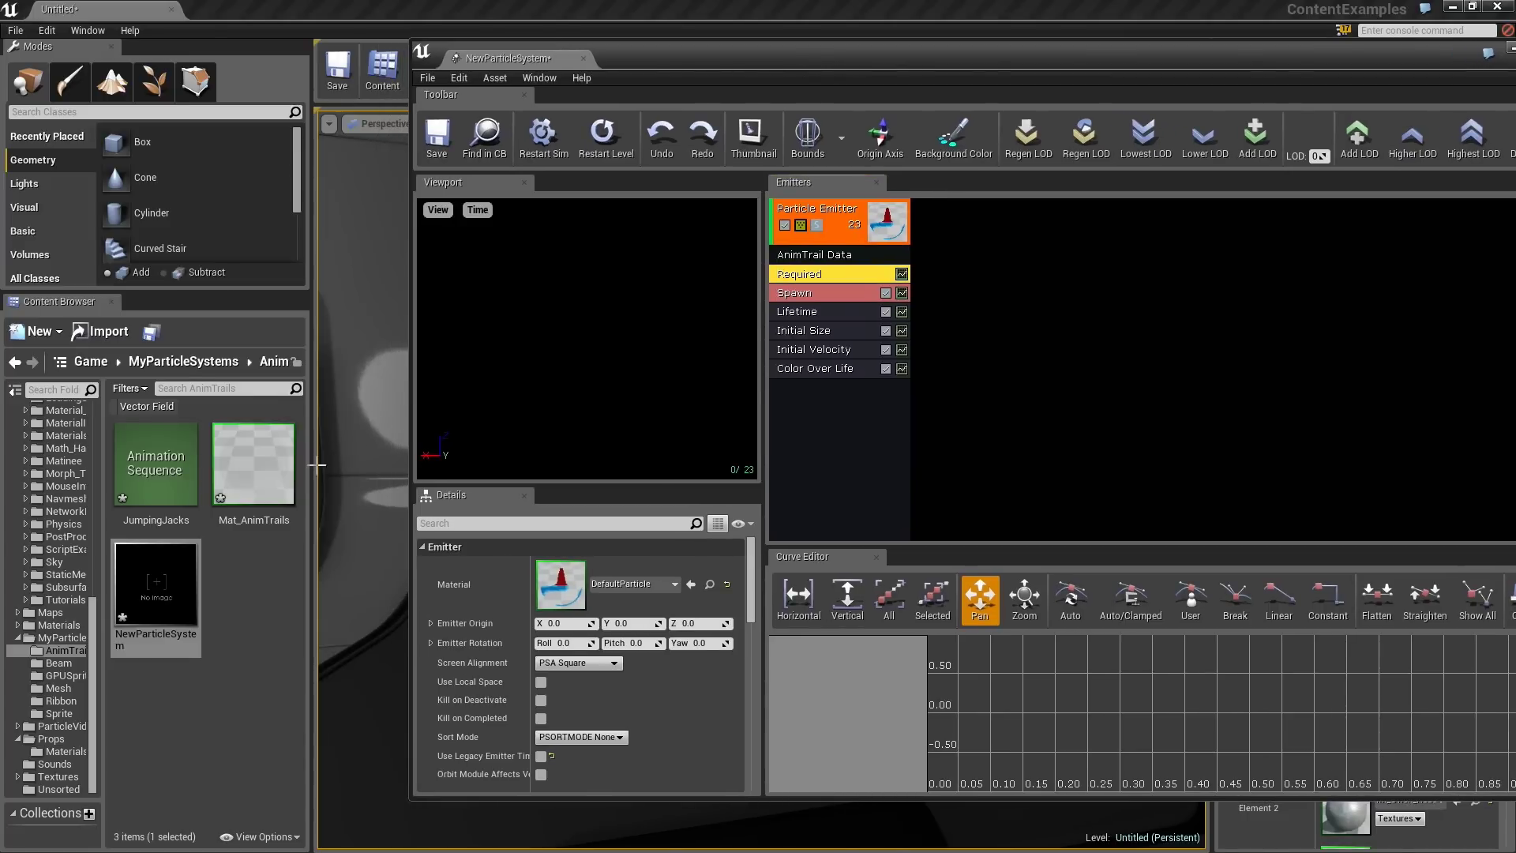
{"action": "left_click", "coordinate": [253, 465]}
{"action": "left_click", "coordinate": [691, 583]}
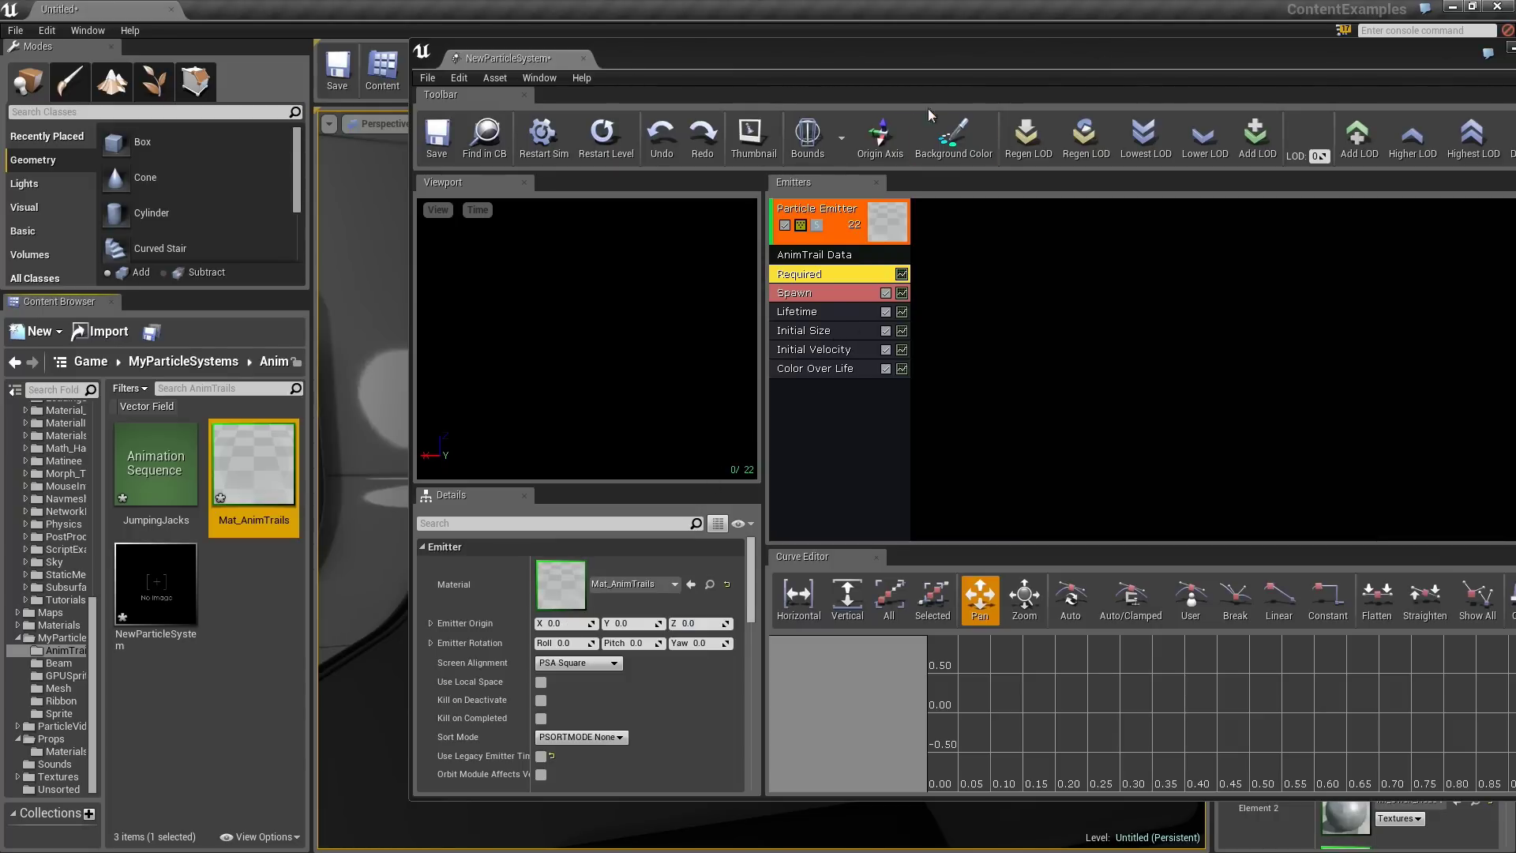
{"action": "left_click_drag", "start_coordinate": [879, 59], "coordinate": [712, 64]}
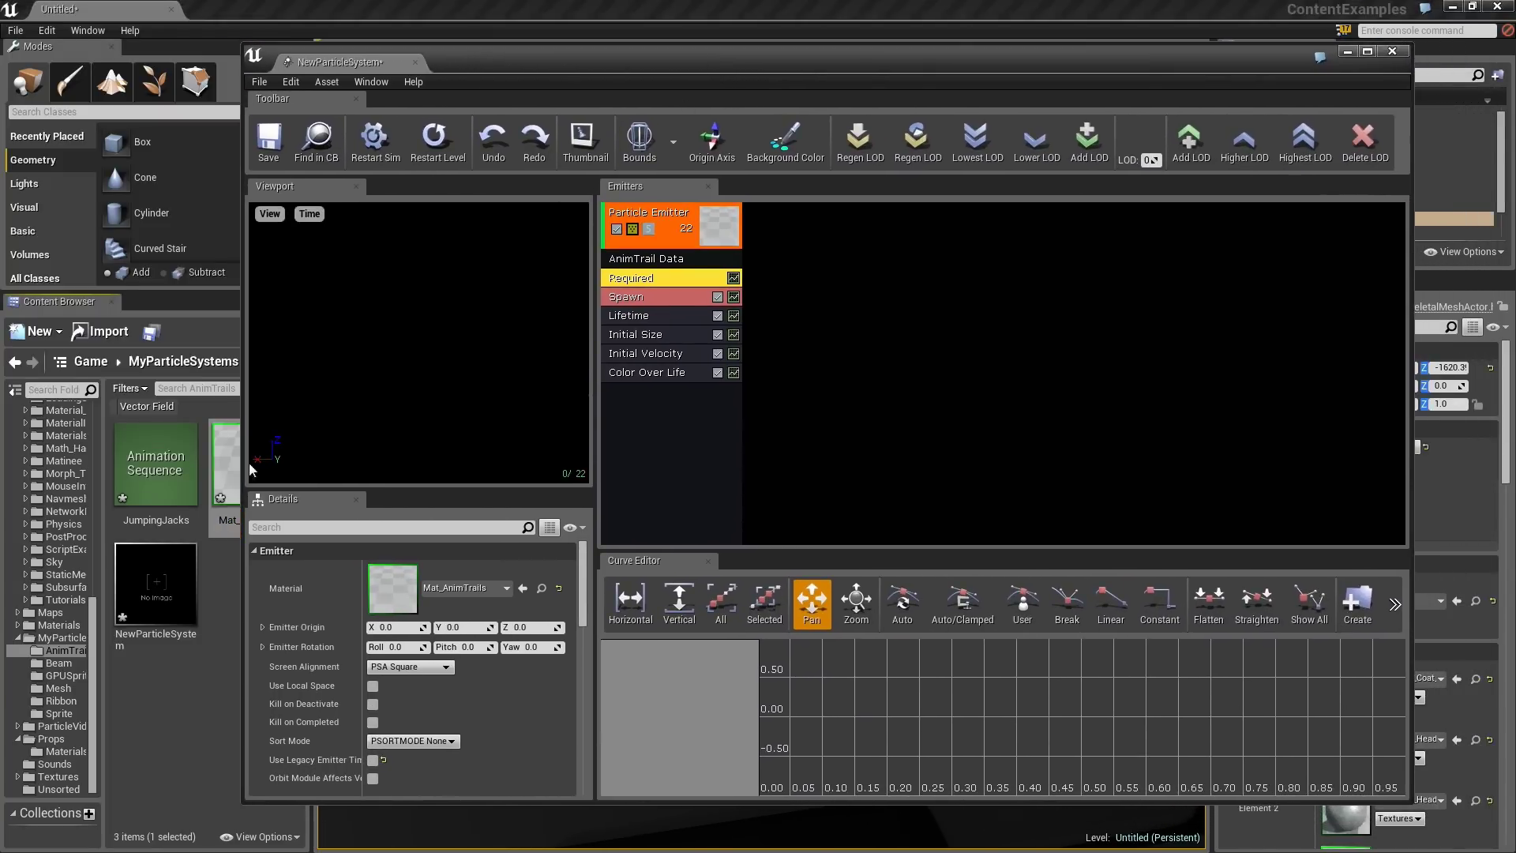
{"action": "double_click", "coordinate": [195, 460]}
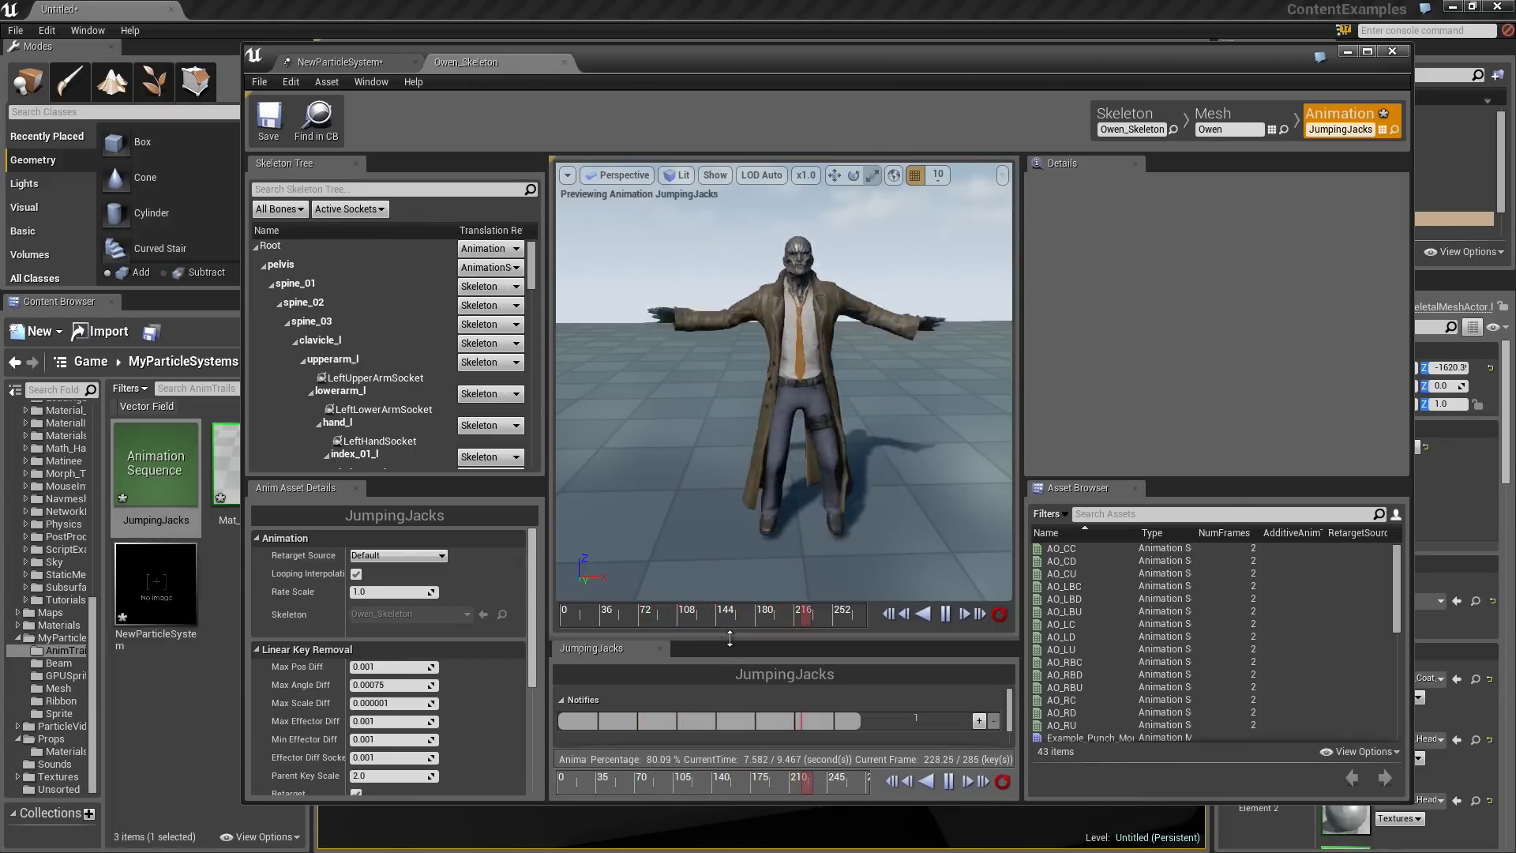
Step: Pause JumpingJacks with the arms raised and select upperarm_l, lowerarm_l and hand_l in the Skeleton Tree
{"action": "left_click_drag", "start_coordinate": [729, 633], "coordinate": [727, 579]}
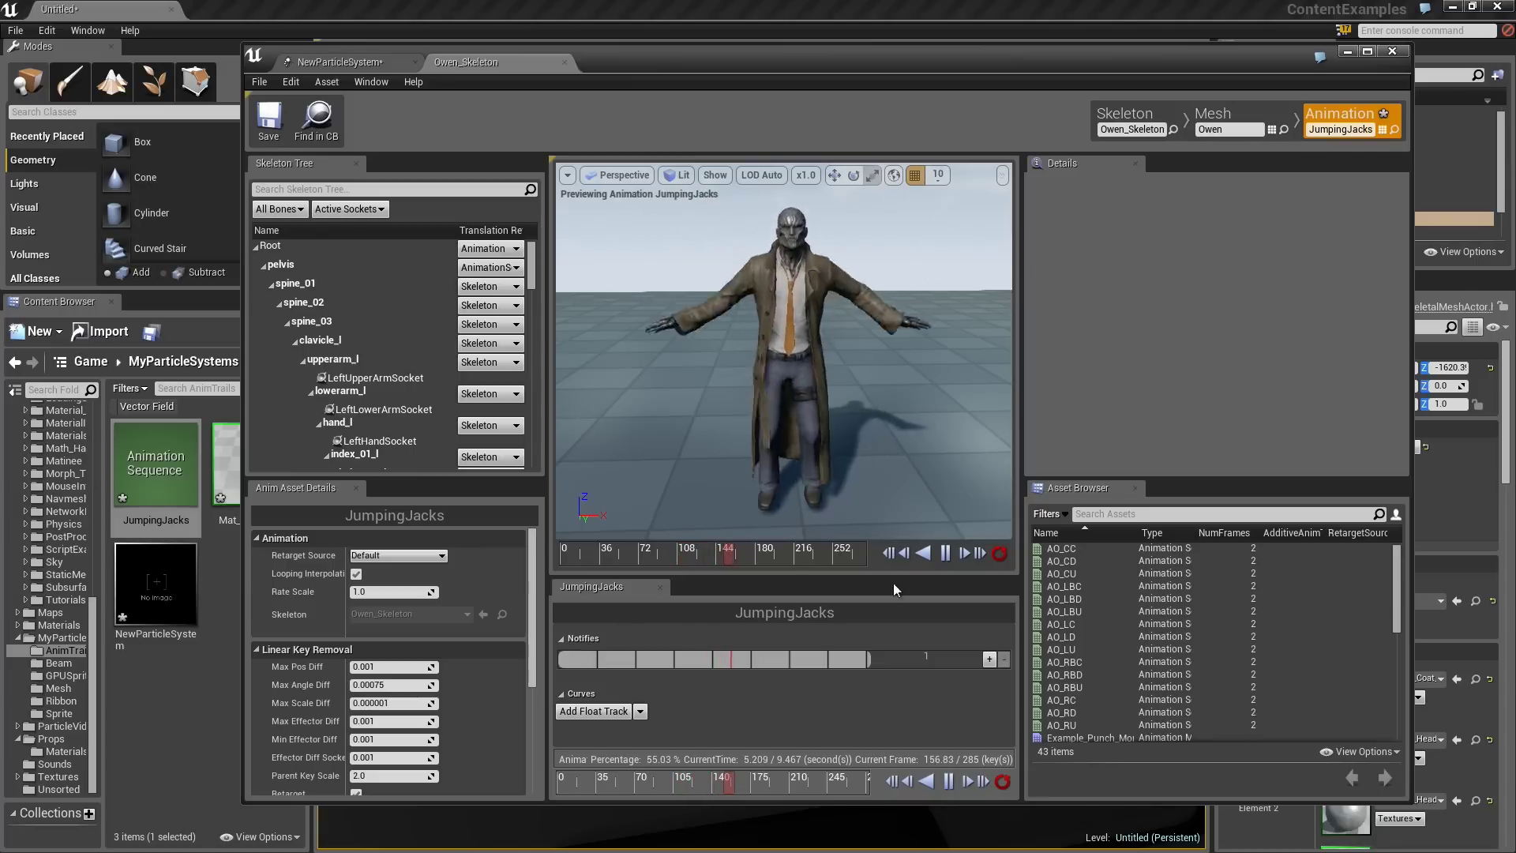
{"action": "left_click", "coordinate": [946, 554]}
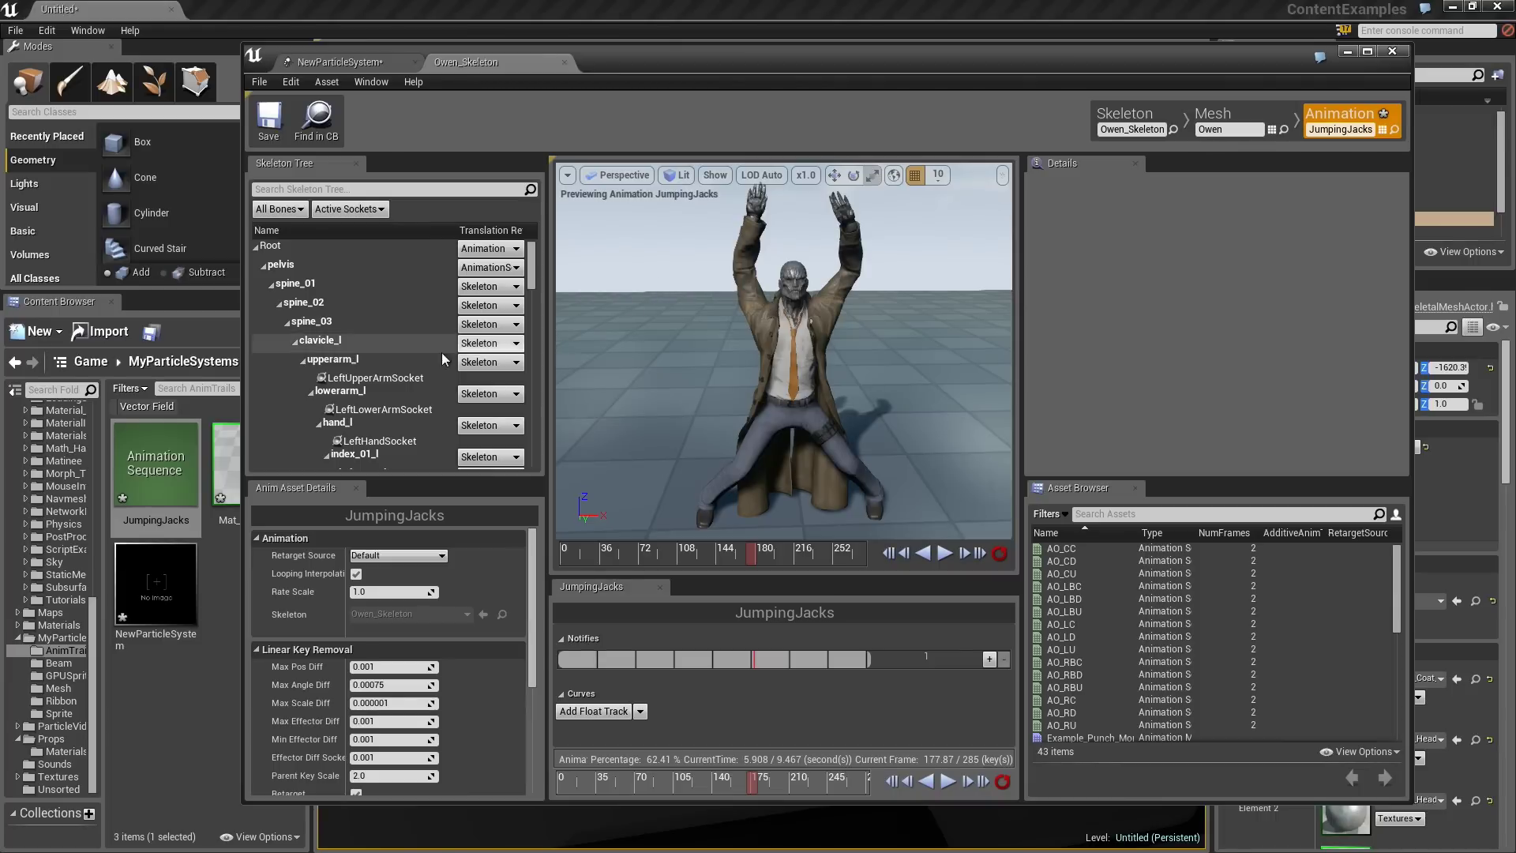
{"action": "left_click", "coordinate": [344, 365]}
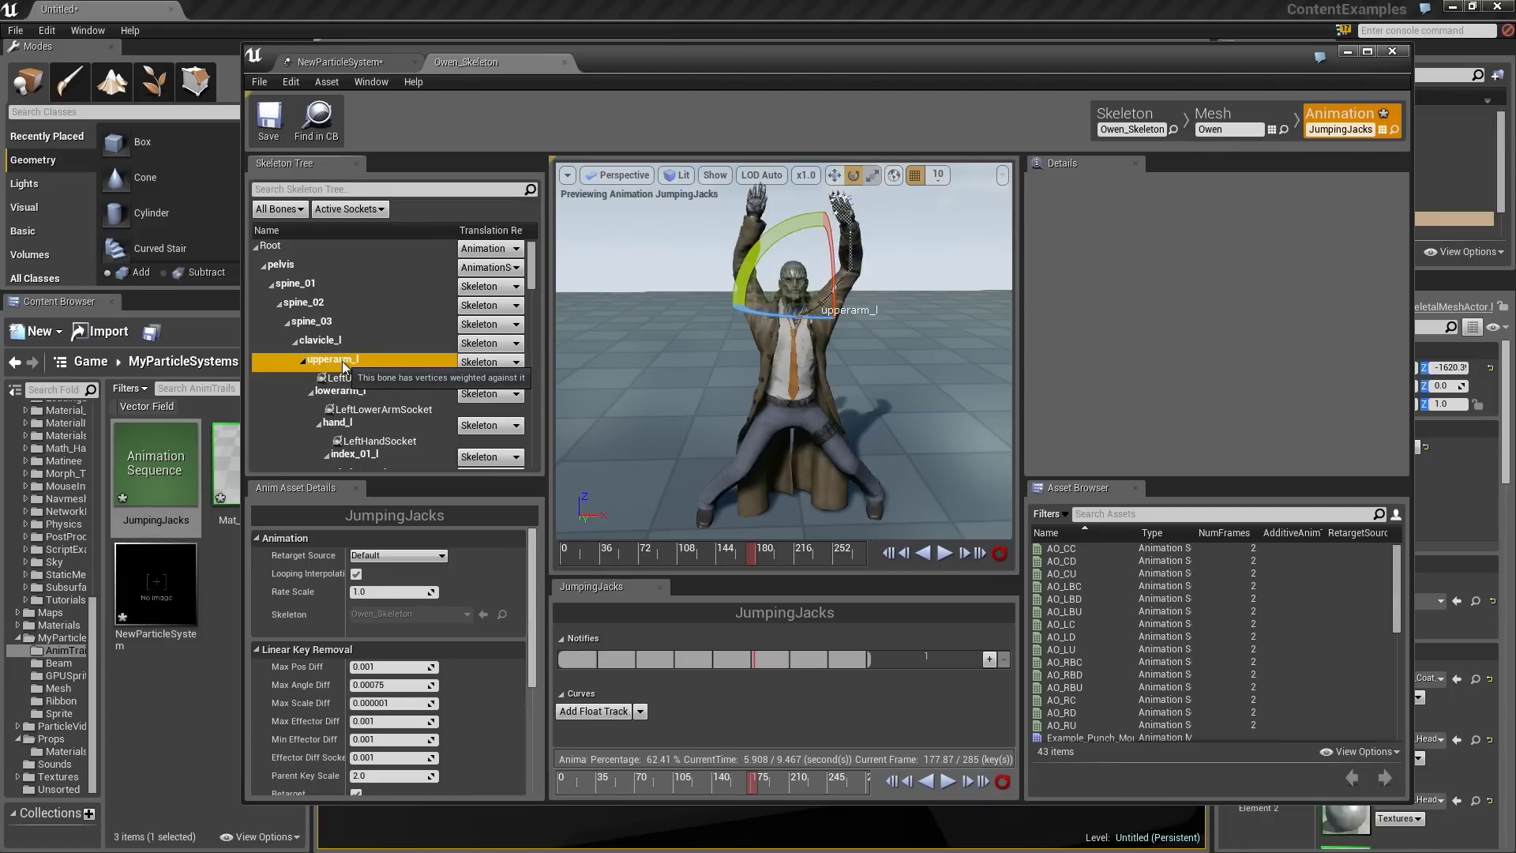
{"action": "left_click", "coordinate": [348, 394]}
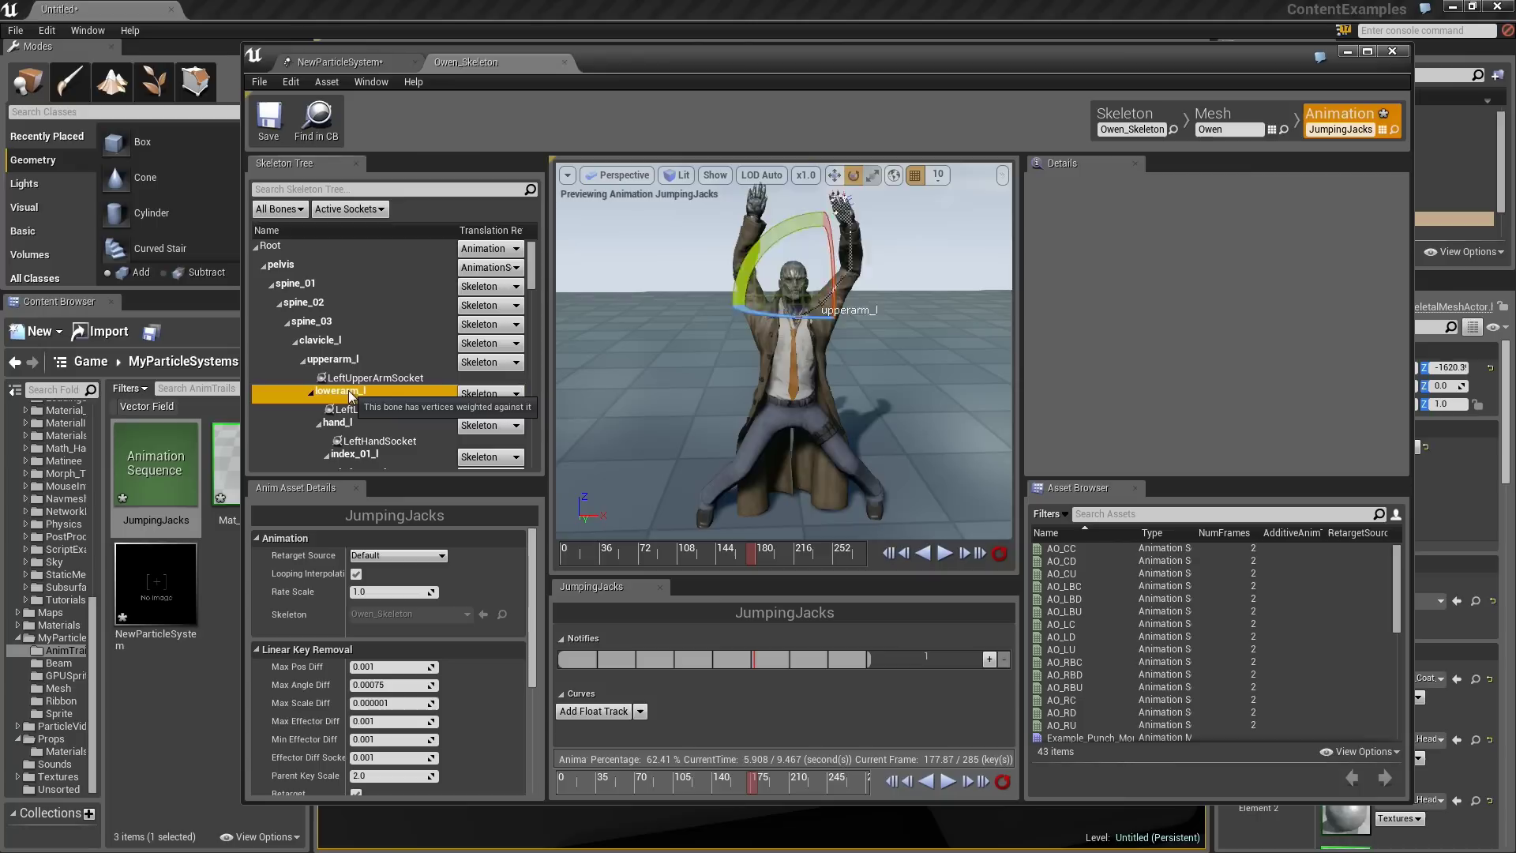
{"action": "left_click", "coordinate": [347, 423]}
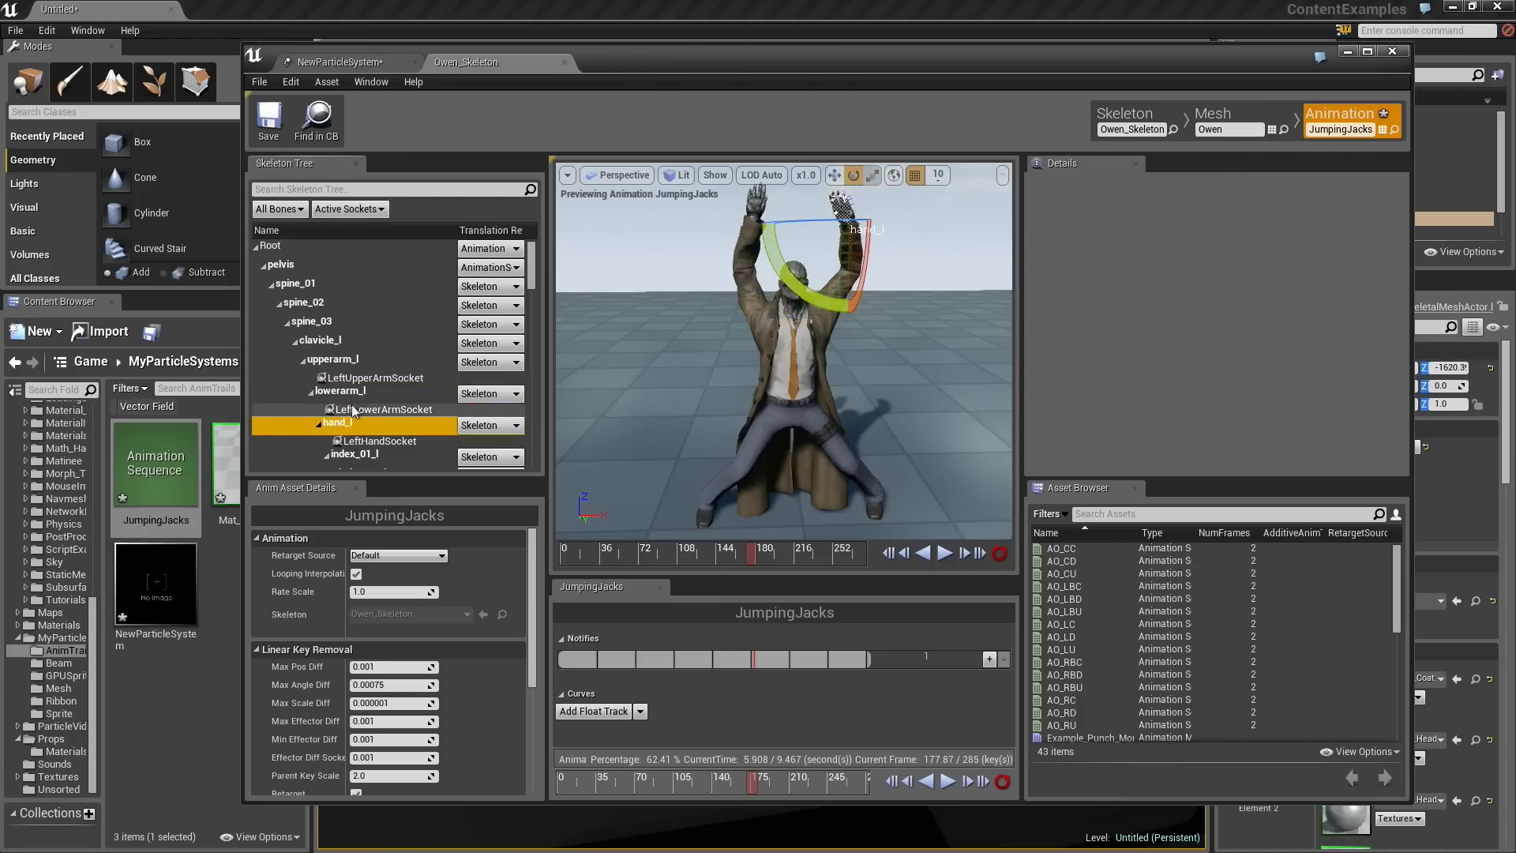
{"action": "left_click", "coordinate": [347, 392]}
{"action": "left_click", "coordinate": [352, 425]}
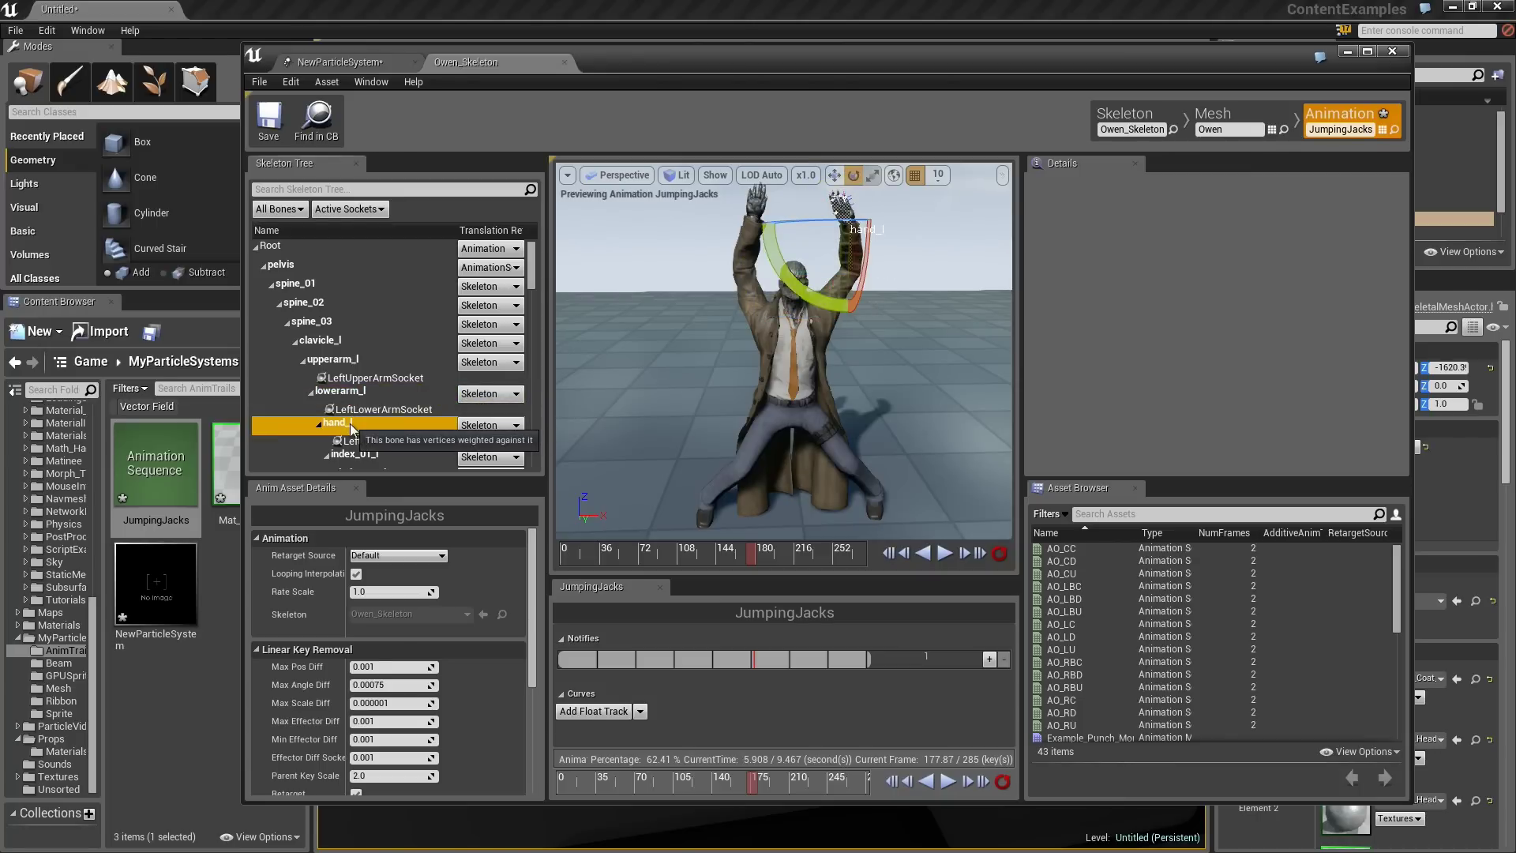
{"action": "left_click", "coordinate": [349, 393]}
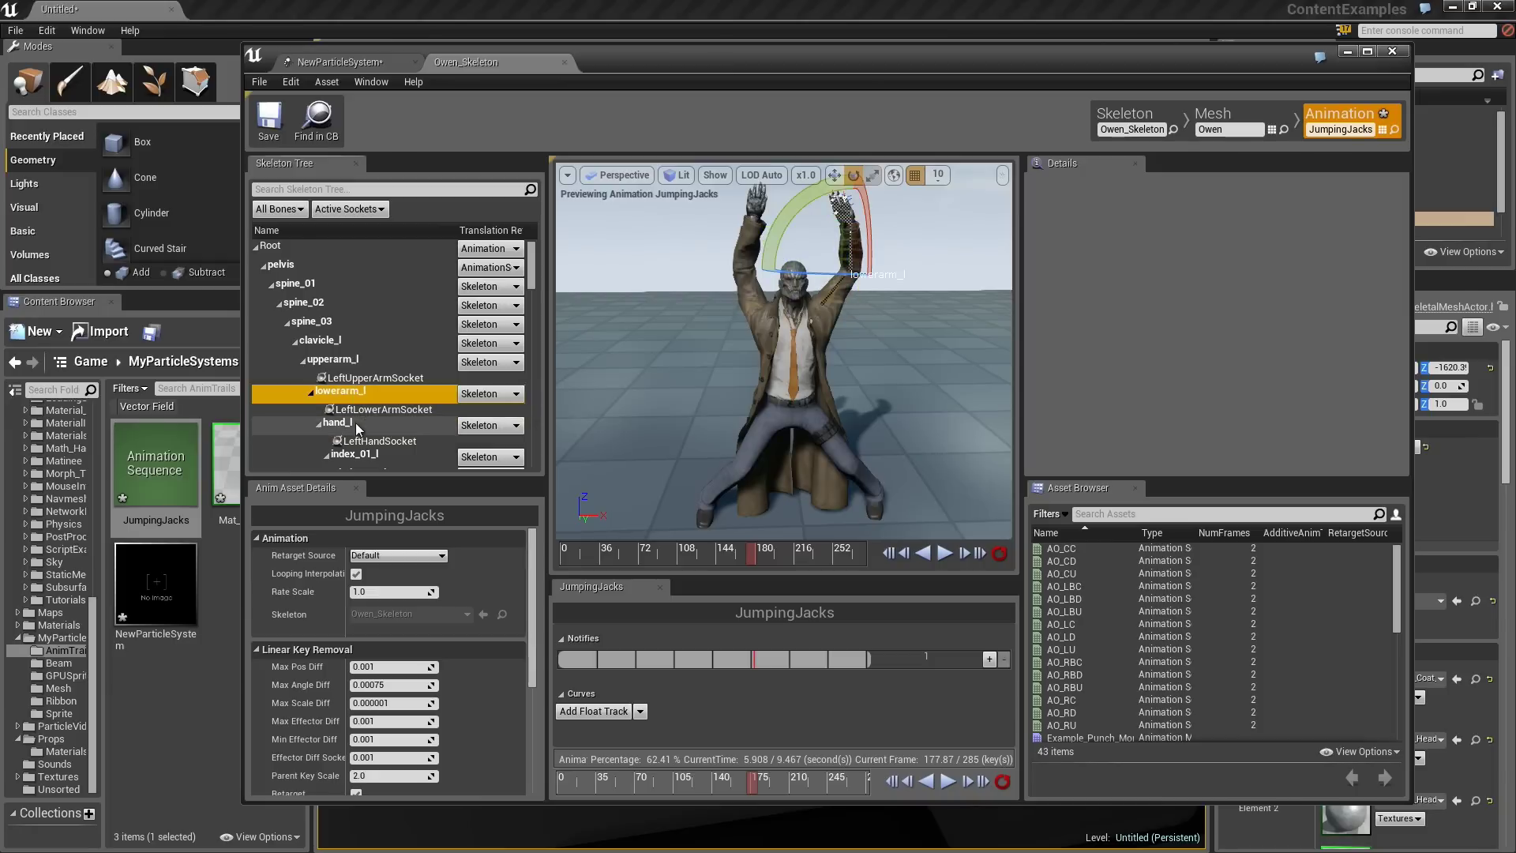
{"action": "left_click", "coordinate": [352, 425]}
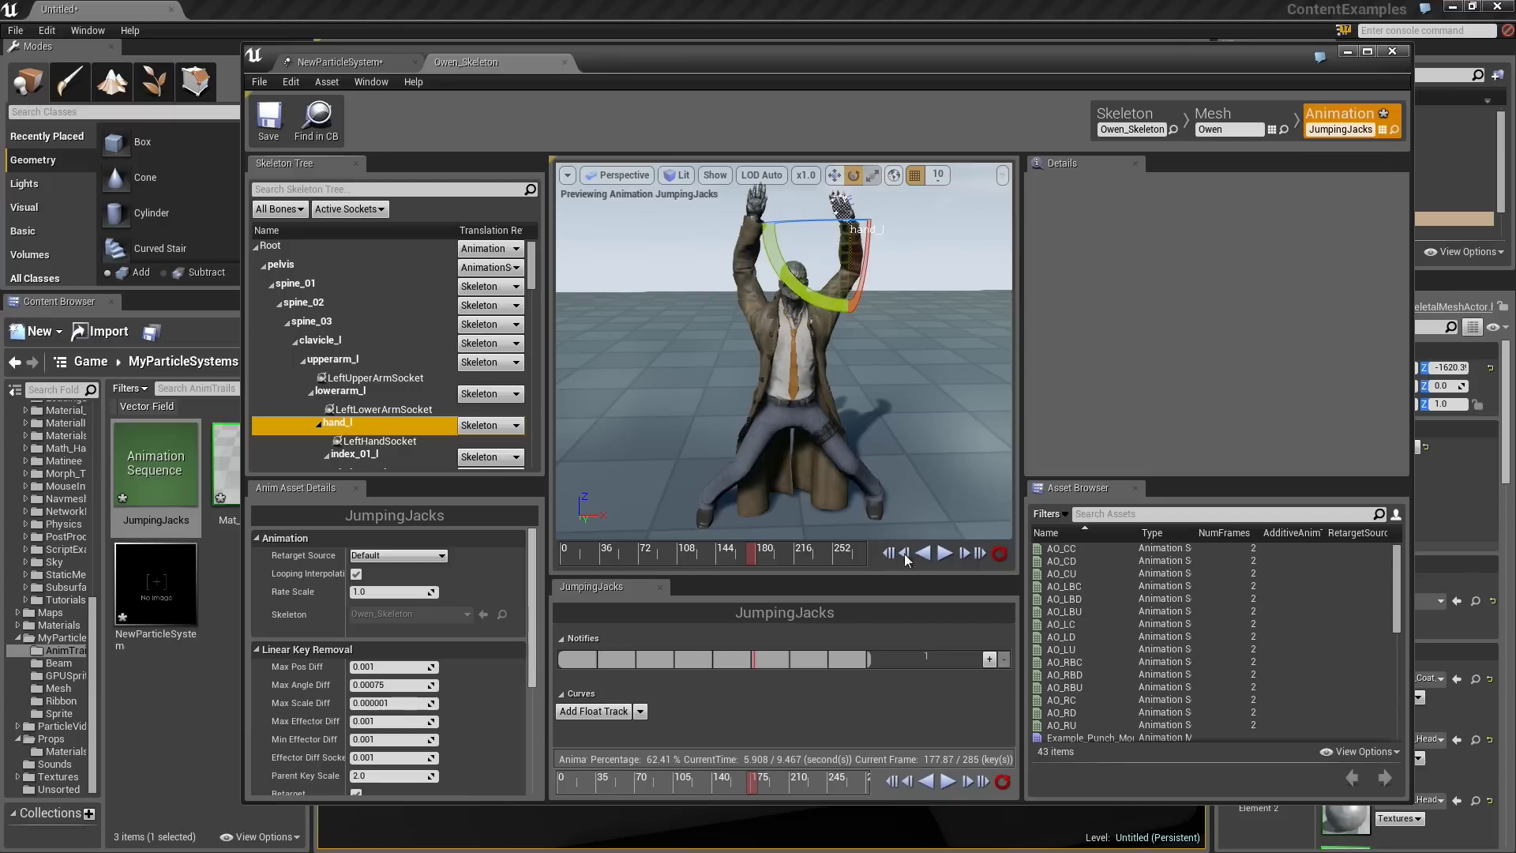
Step: Bring the JumpingJacks animation editor back up and maximize it
{"action": "left_click_drag", "start_coordinate": [855, 57], "coordinate": [1173, 60]}
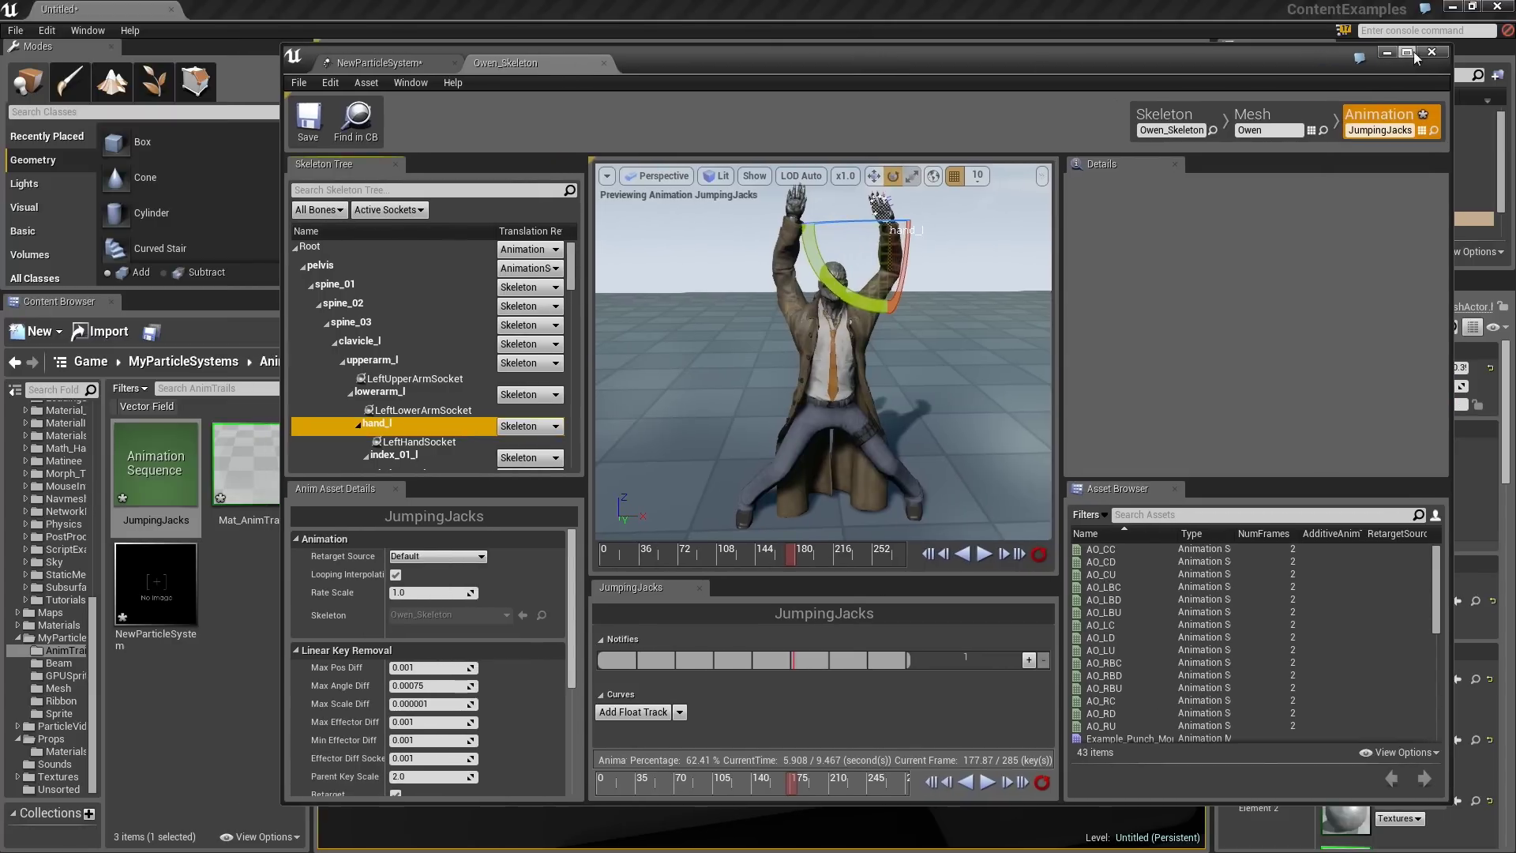
{"action": "left_click", "coordinate": [604, 63]}
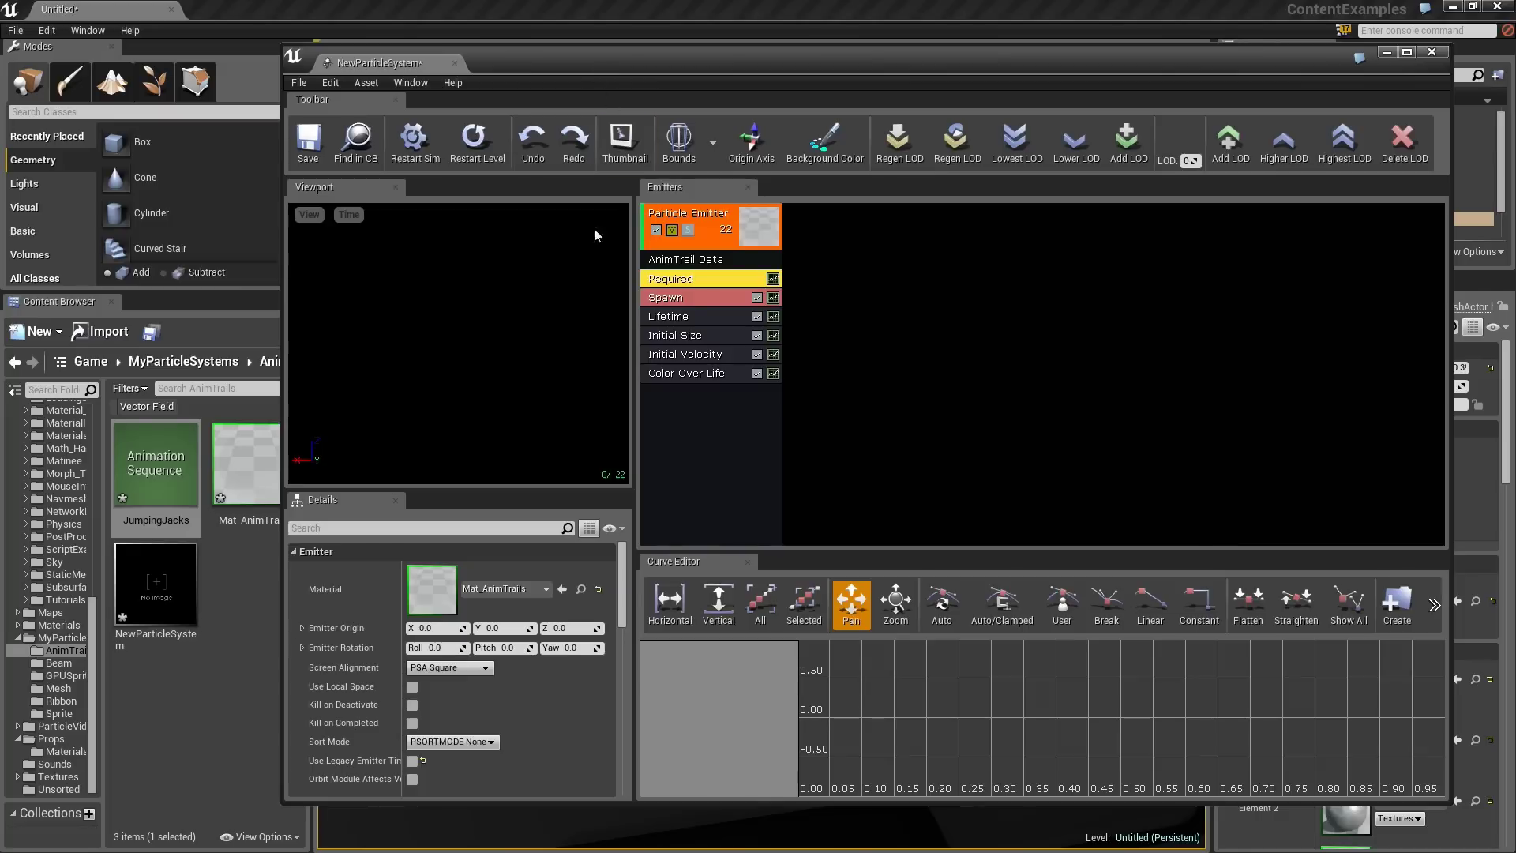
{"action": "double_click", "coordinate": [162, 466]}
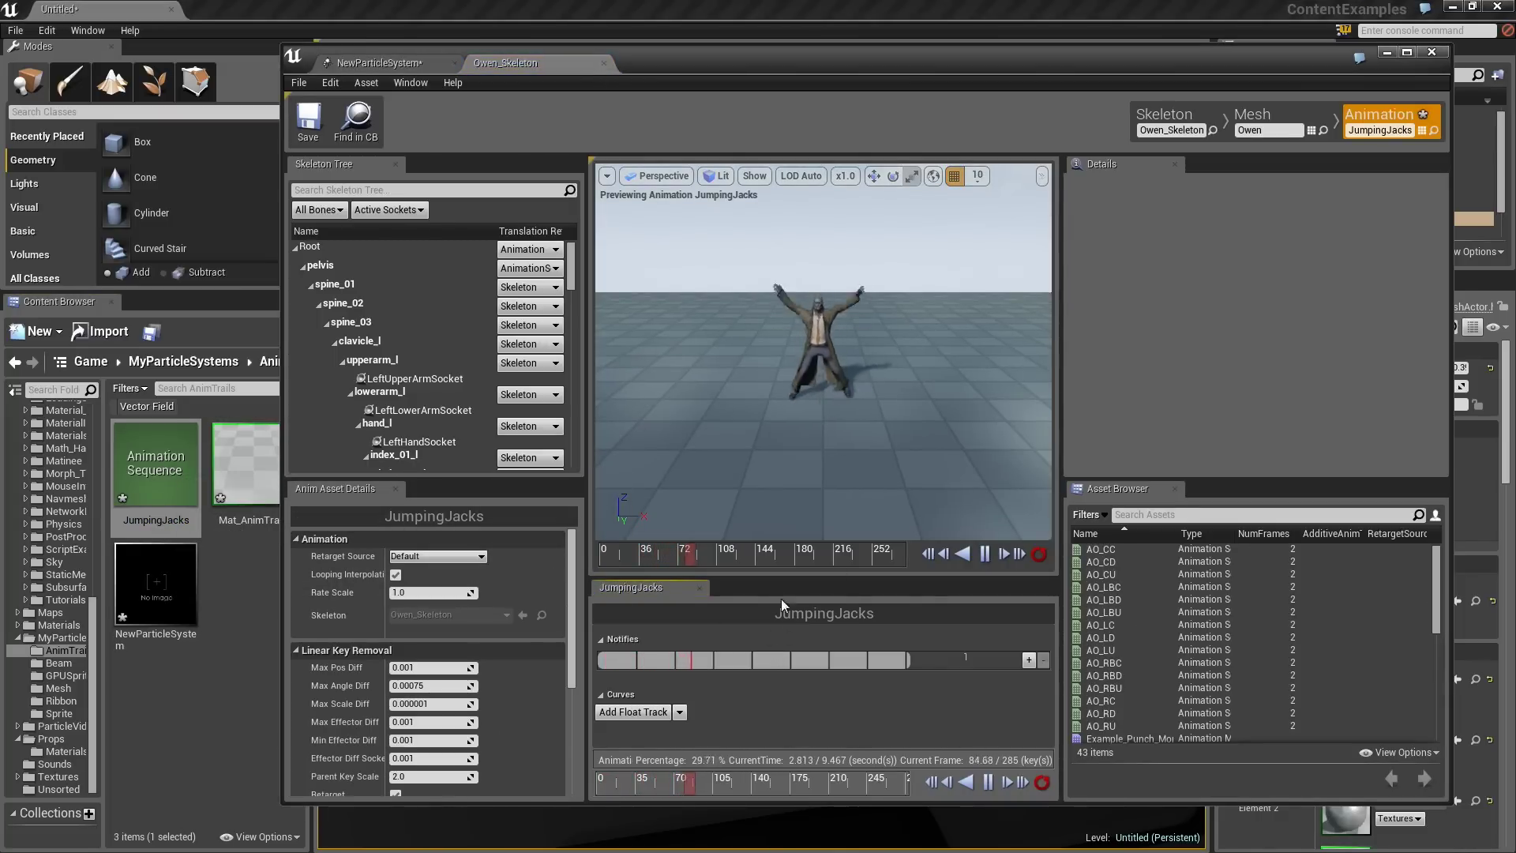
{"action": "double_click", "coordinate": [893, 65]}
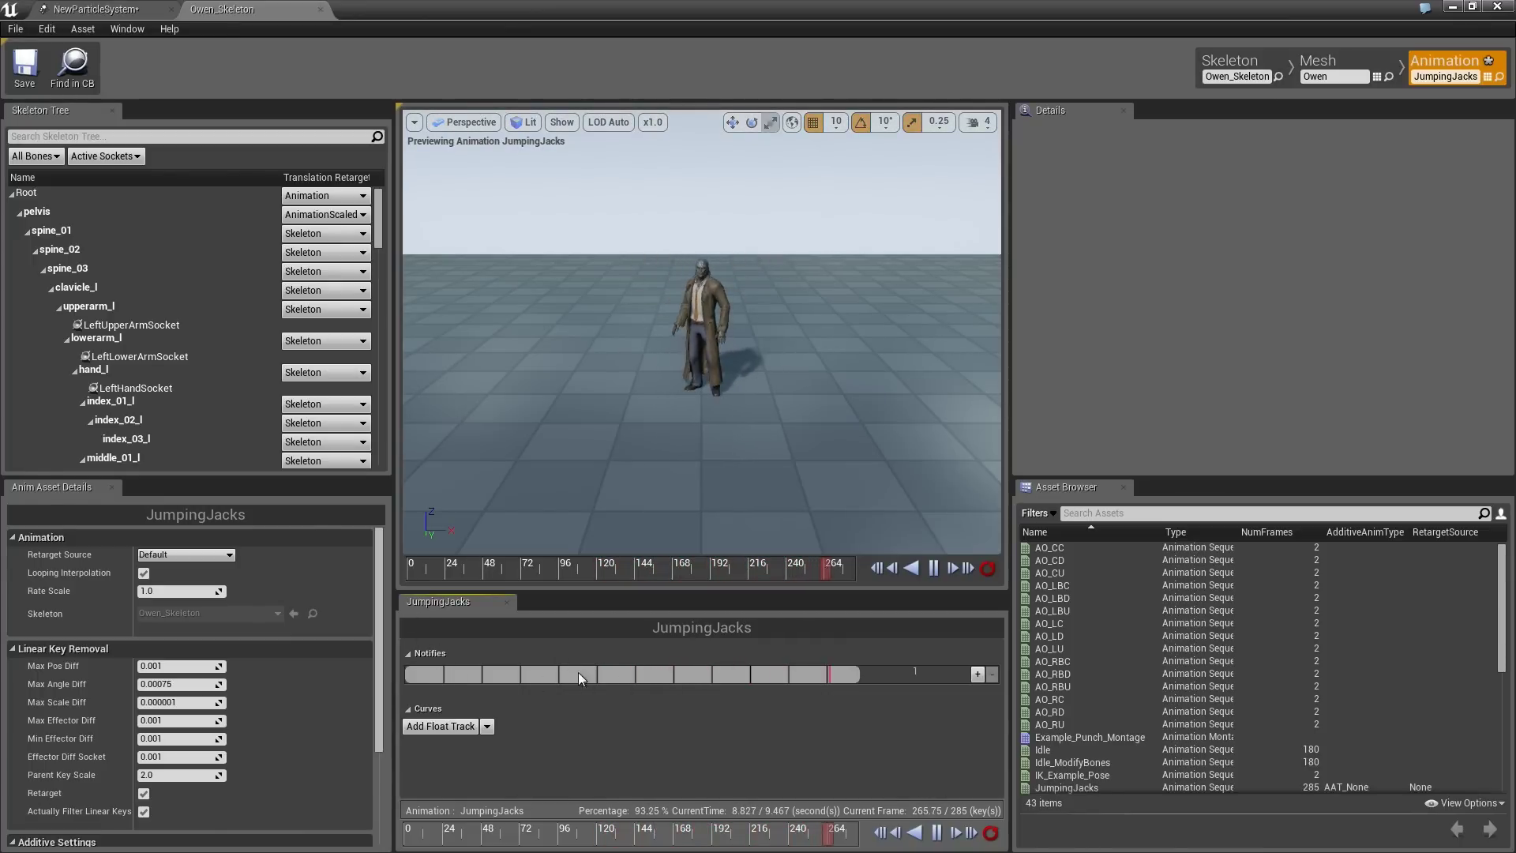
Step: Add a Trail notify state to the Notifies track and drag it and its start handle into place
{"action": "right_click", "coordinate": [466, 671]}
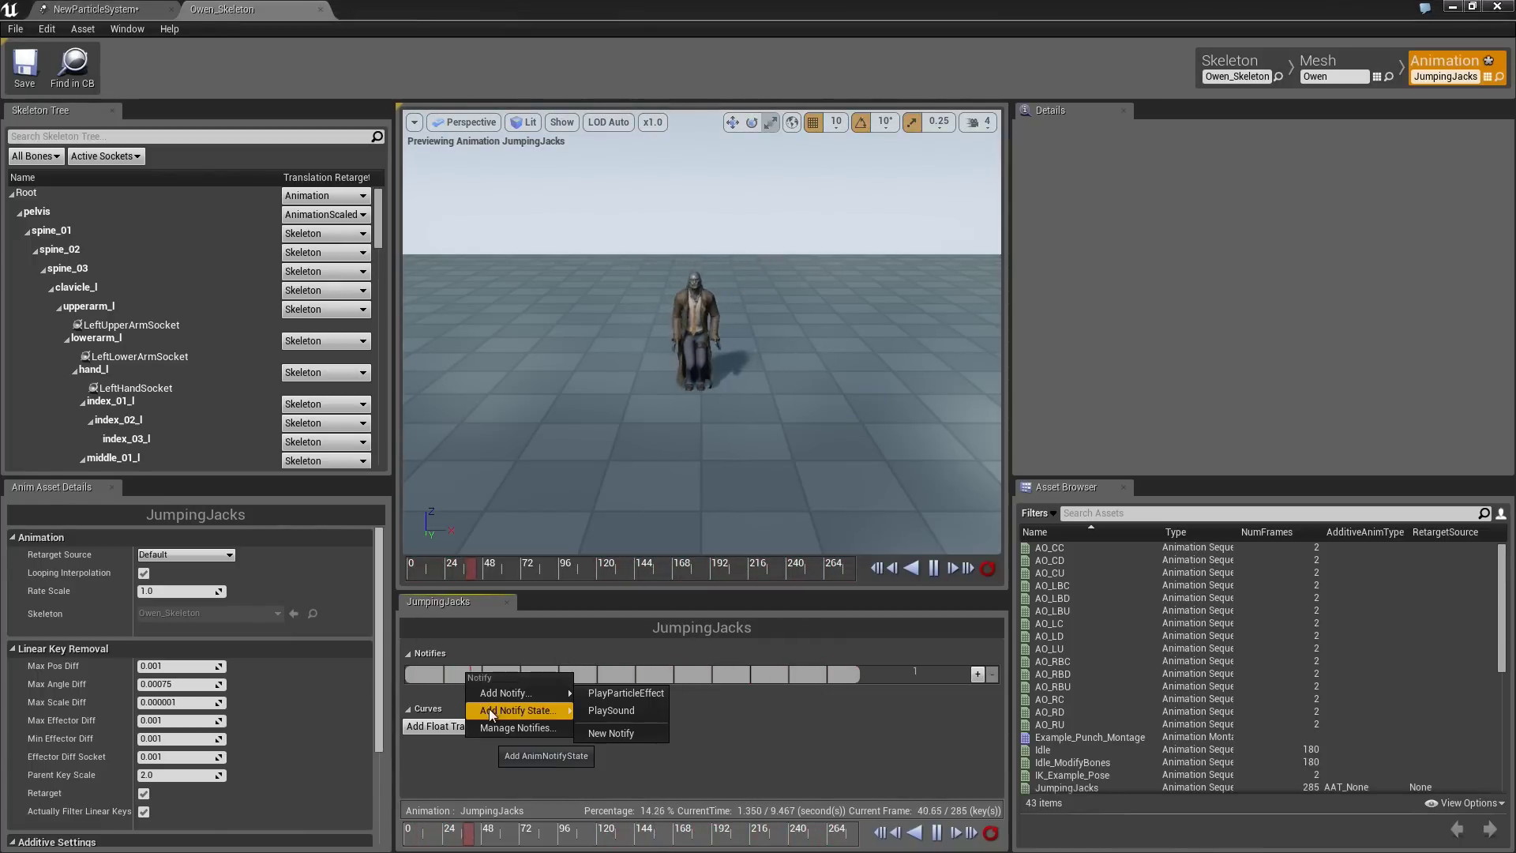
{"action": "mouse_move", "coordinate": [502, 708]}
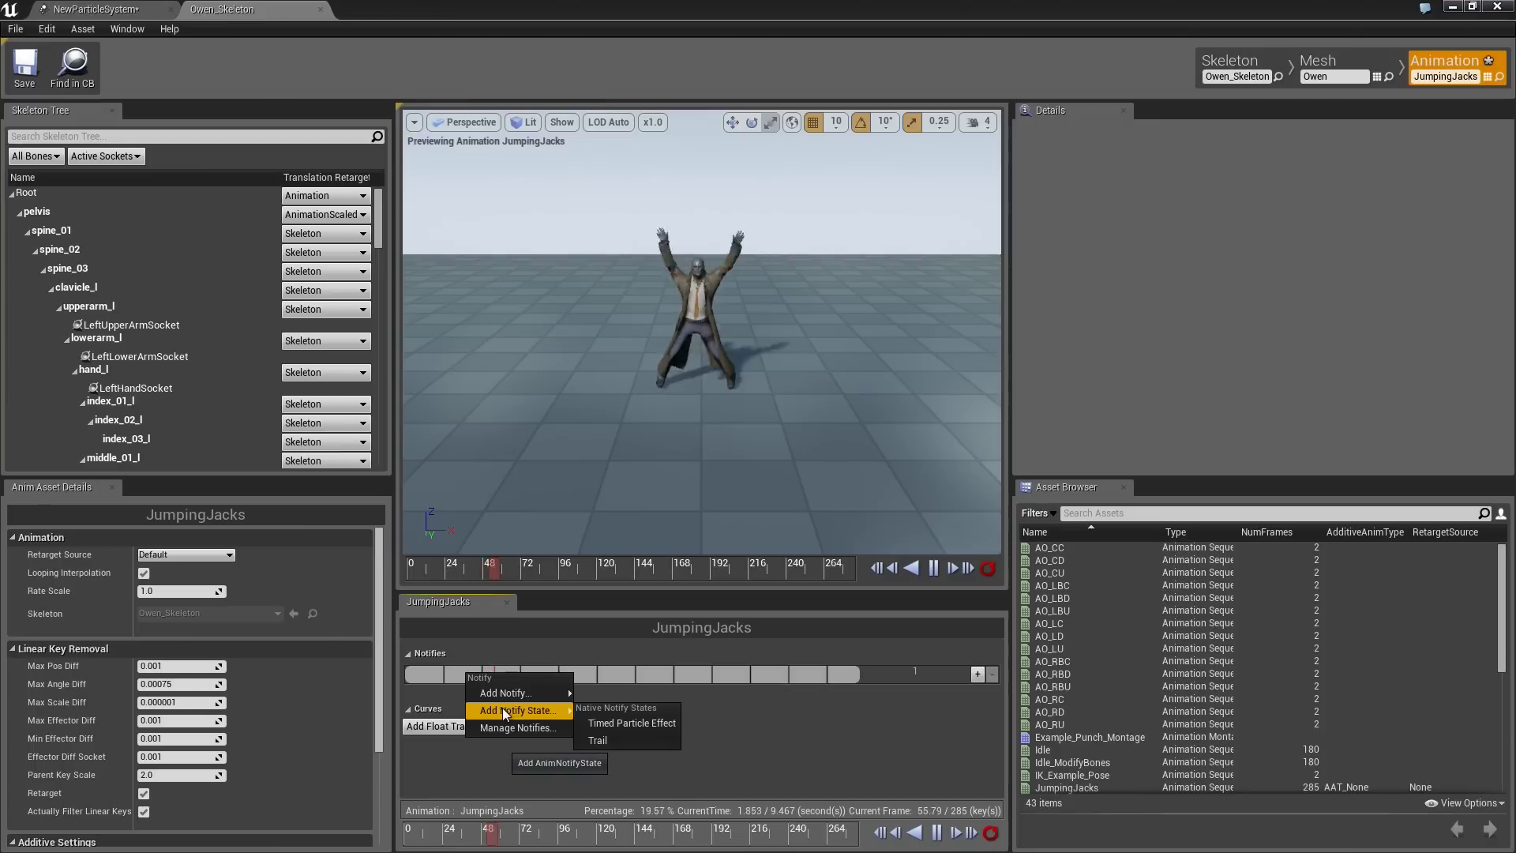
{"action": "left_click", "coordinate": [612, 737]}
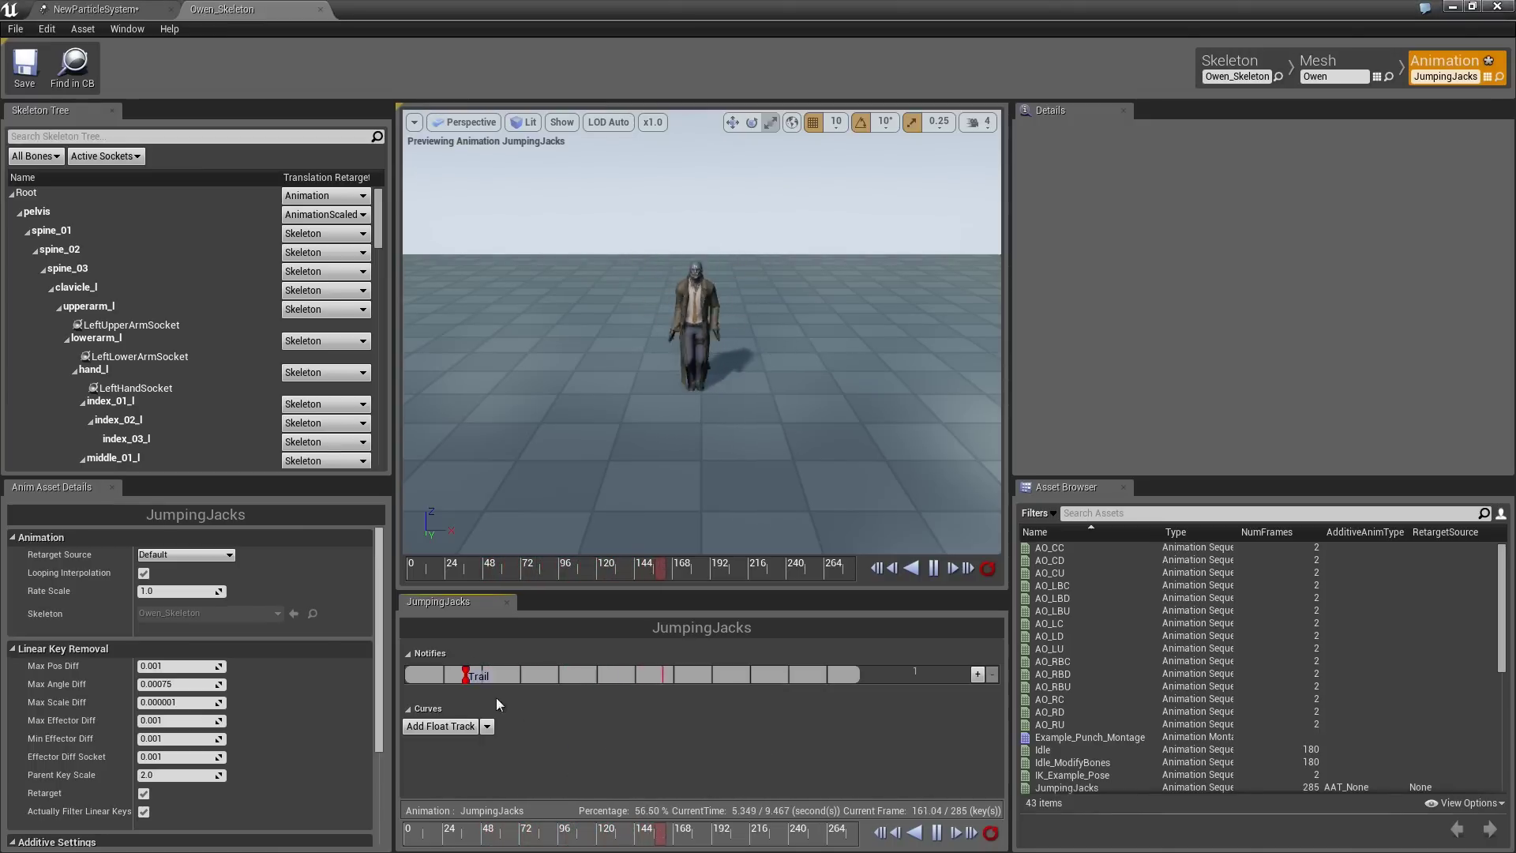
{"action": "left_click_drag", "start_coordinate": [463, 679], "coordinate": [538, 677]}
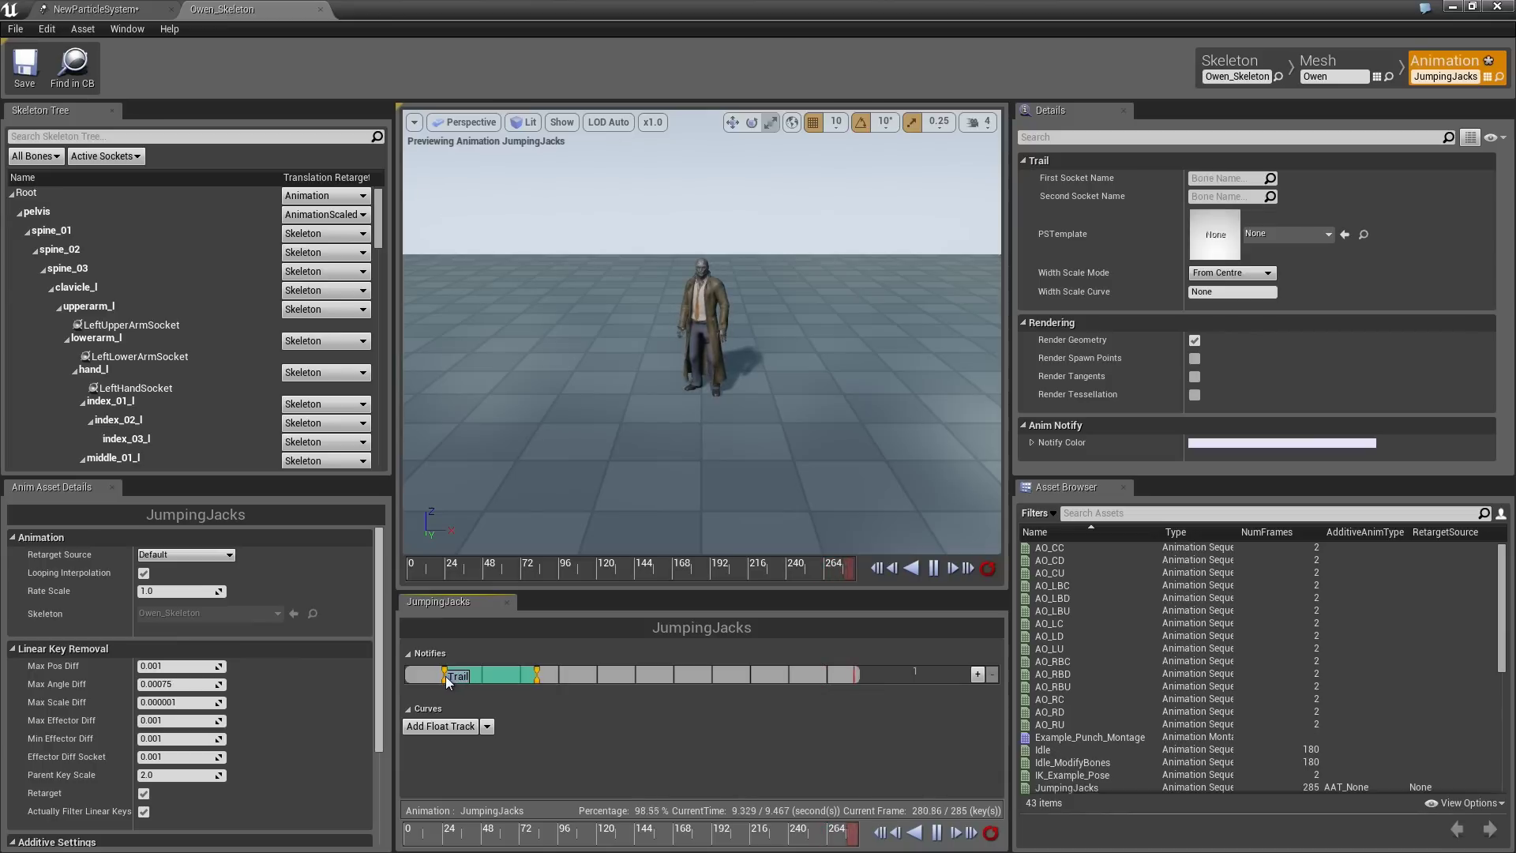
{"action": "left_click_drag", "start_coordinate": [445, 676], "coordinate": [566, 679]}
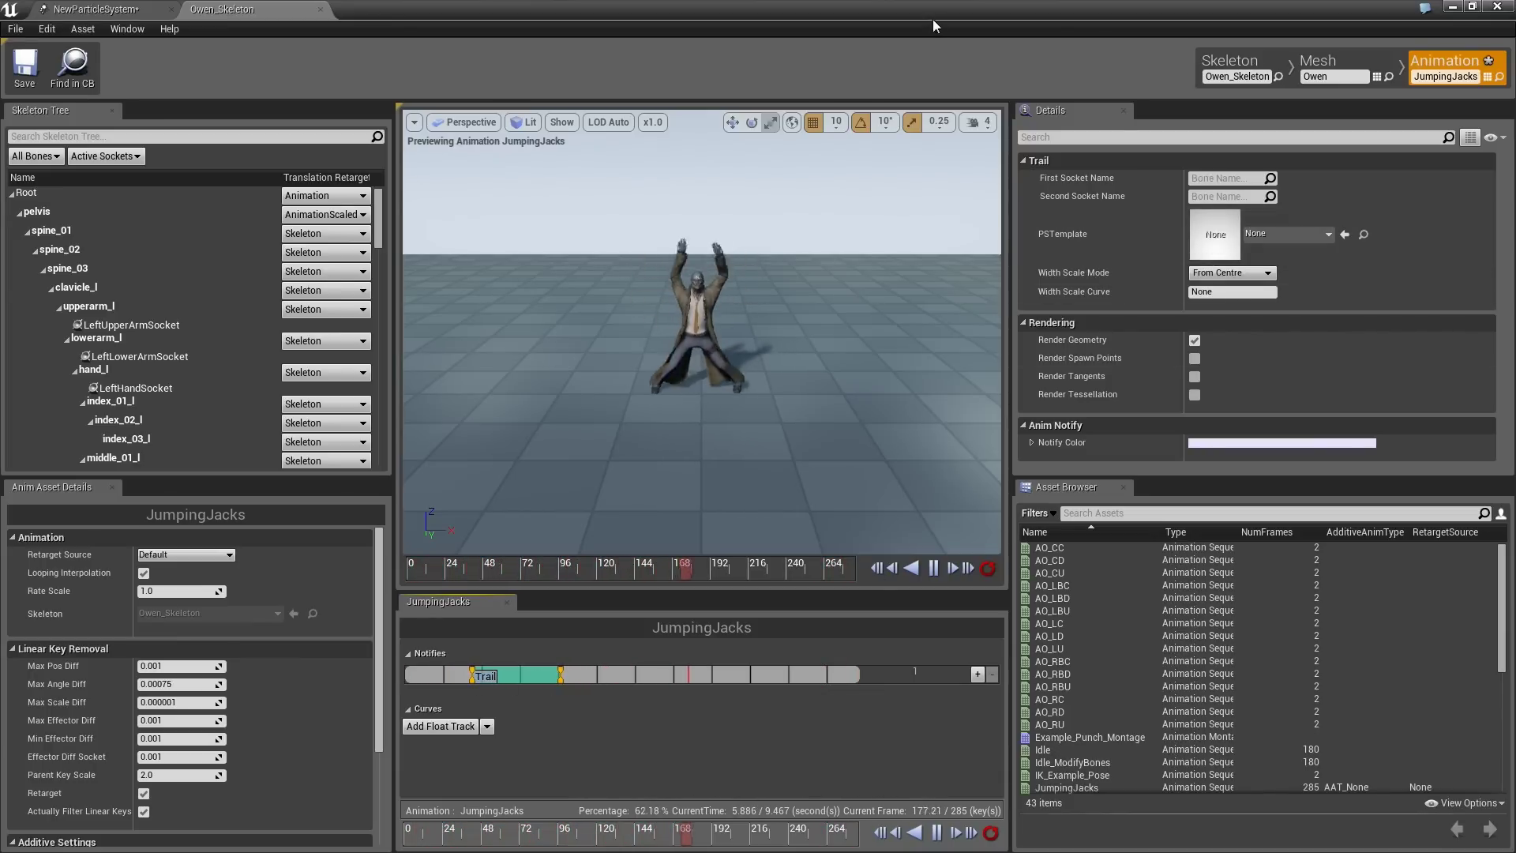
{"action": "left_click_drag", "start_coordinate": [932, 18], "coordinate": [1063, 46]}
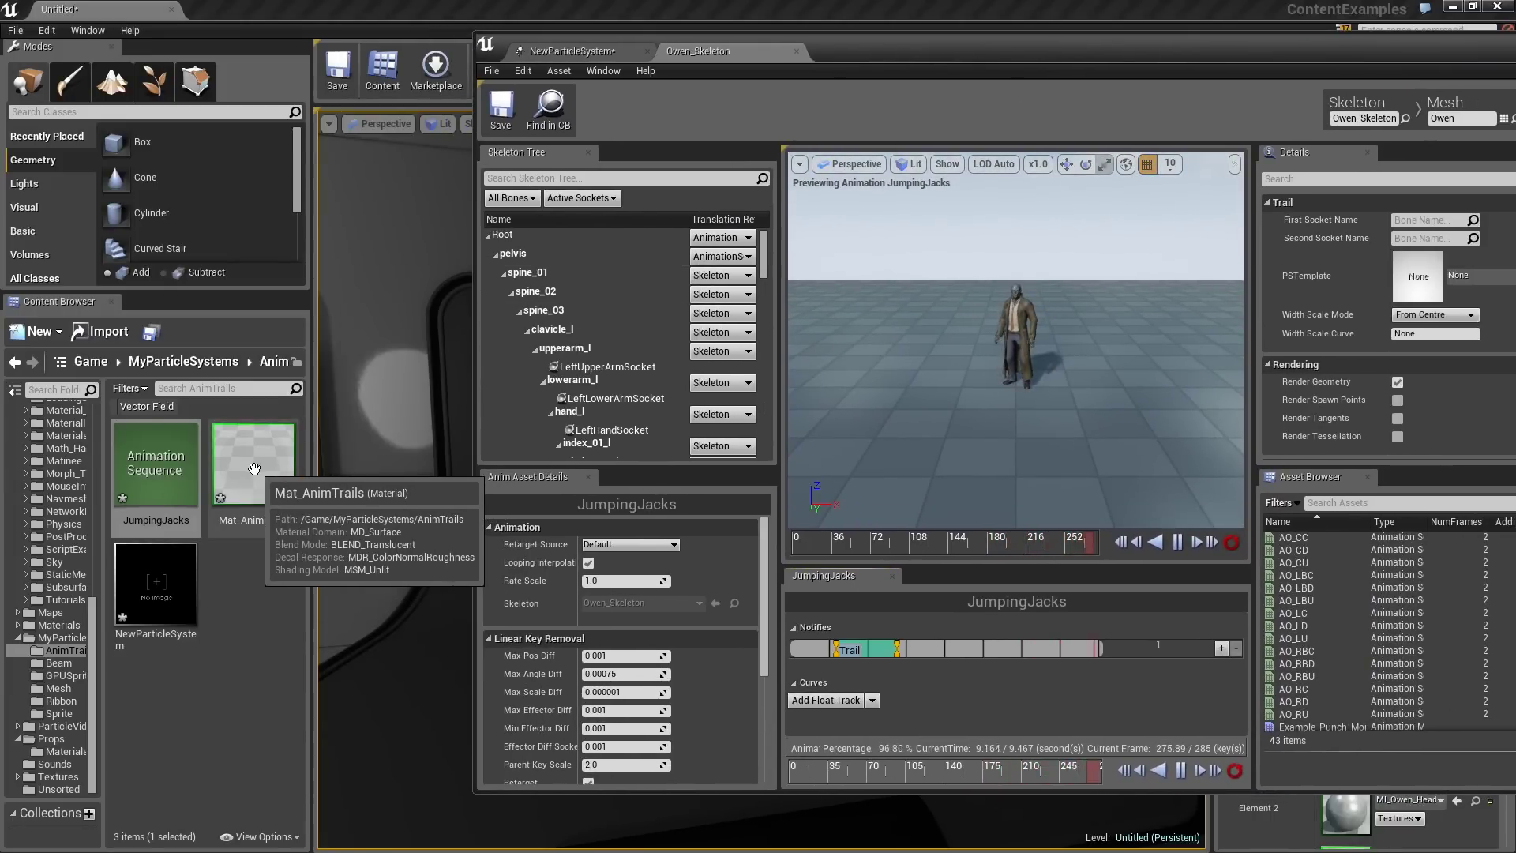
Step: Rename NewParticleSystem to P_AnimTrails, accepting the undo-history prompt
{"action": "right_click", "coordinate": [164, 598]}
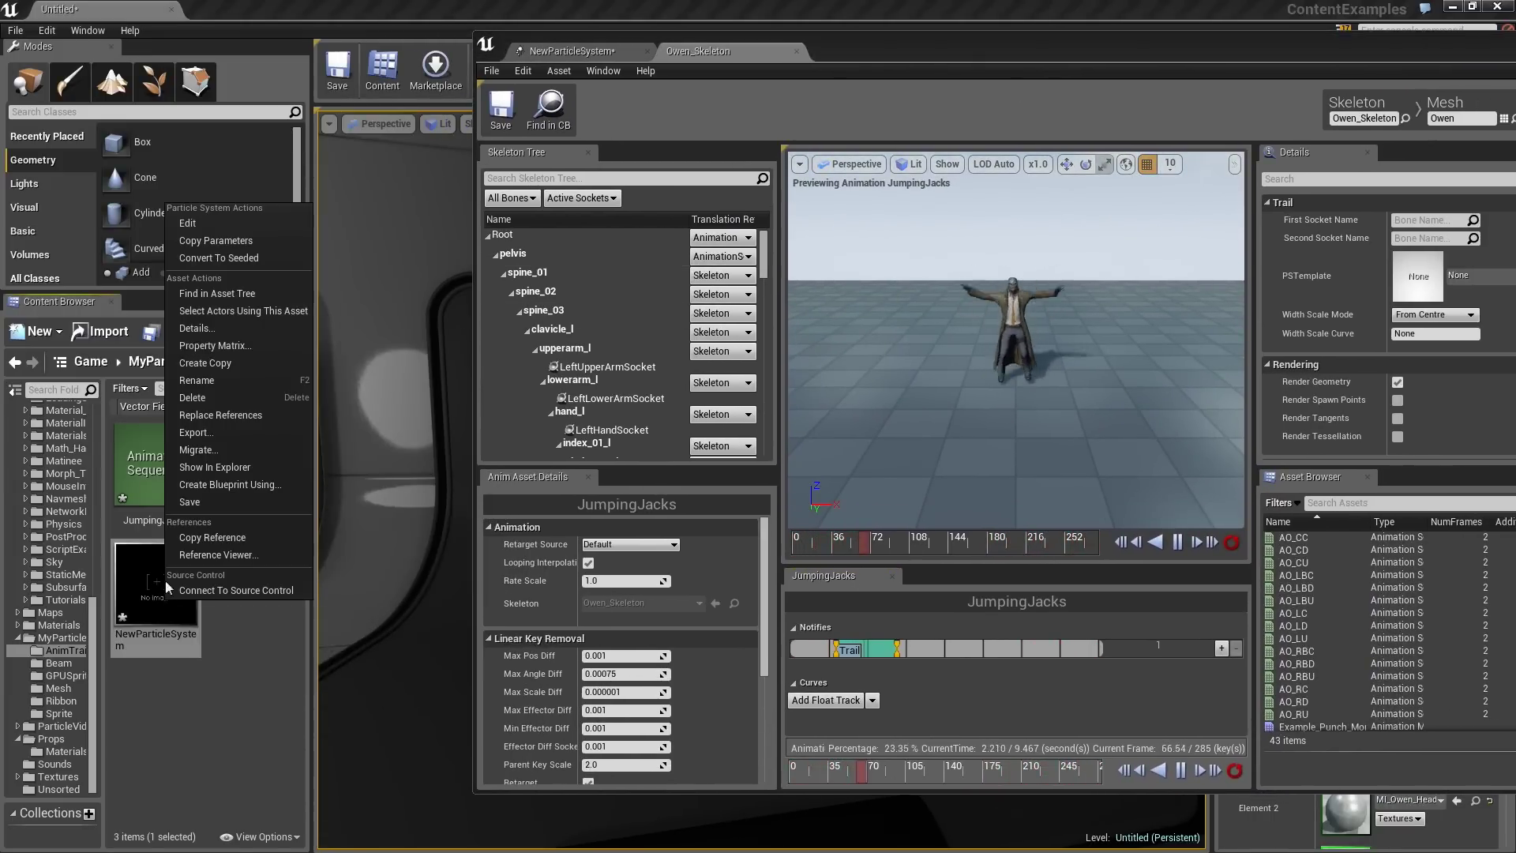
{"action": "left_click", "coordinate": [200, 377]}
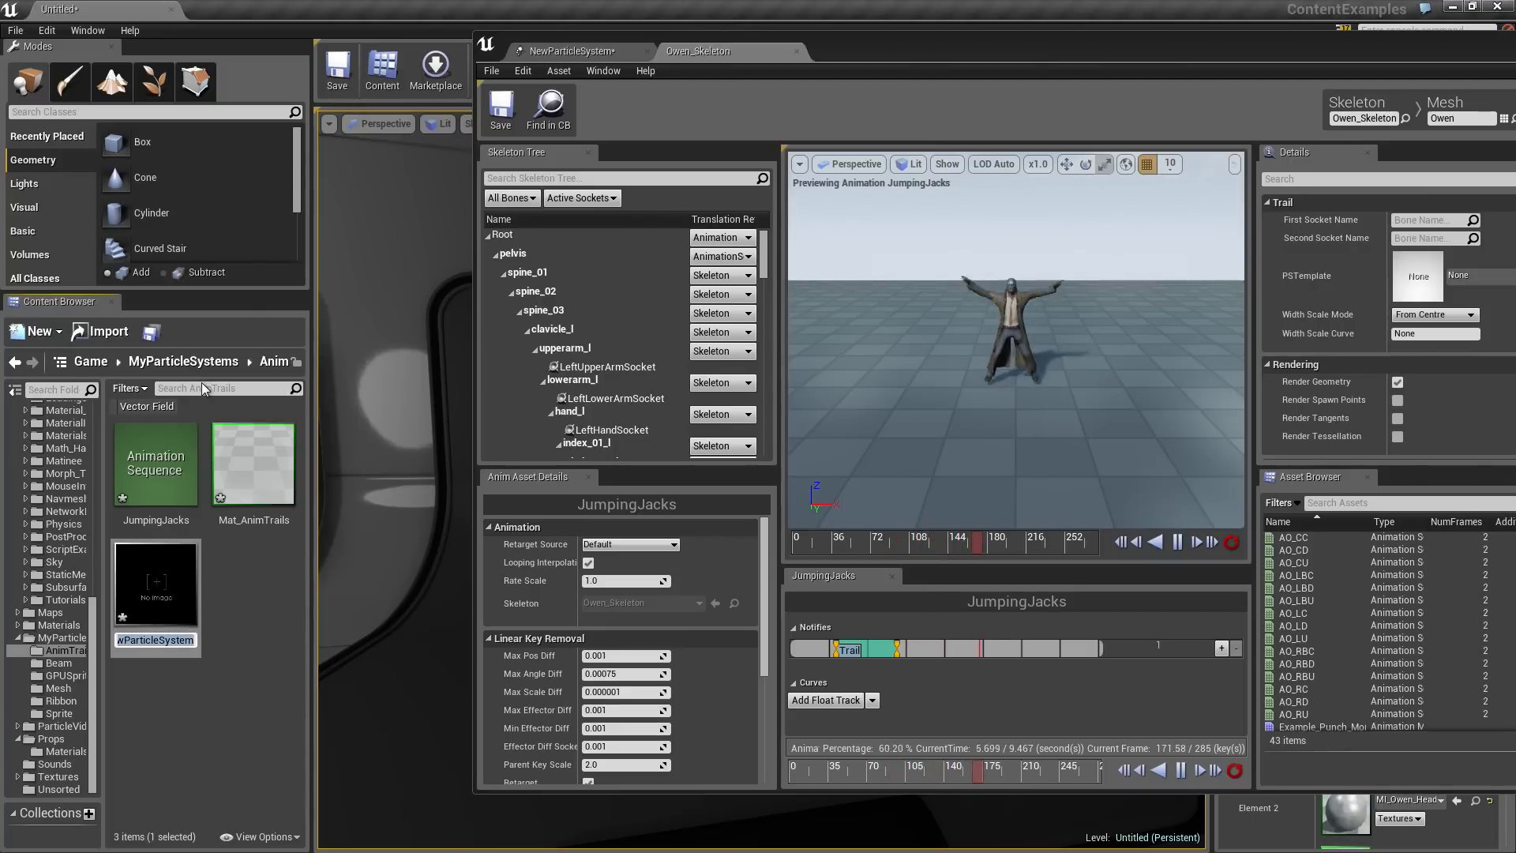
{"action": "type", "text": "P_Ani"}
{"action": "type", "text": "mTrails"}
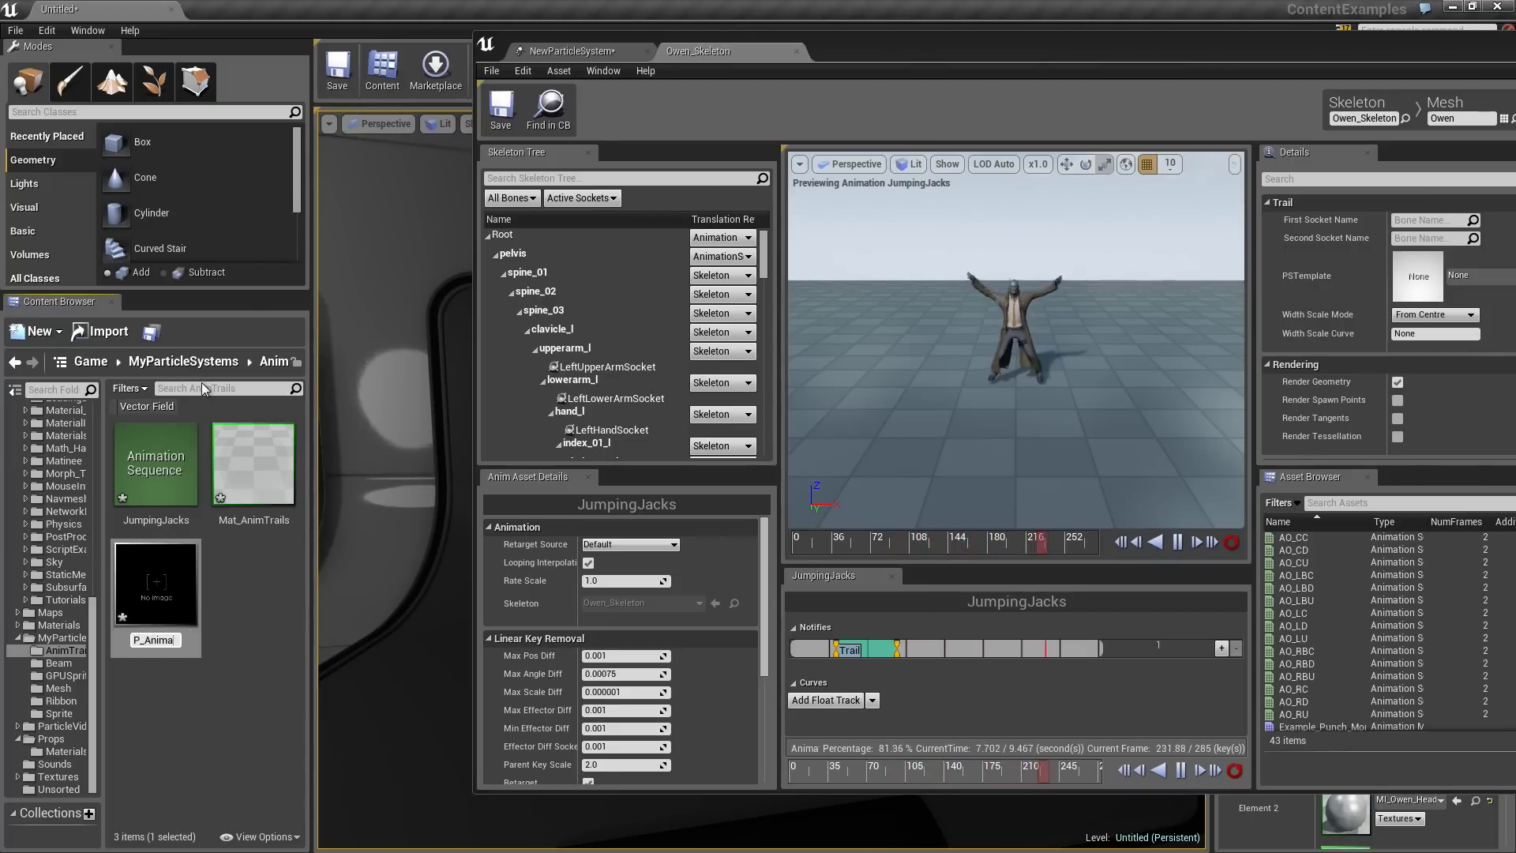
{"action": "key", "text": "Return"}
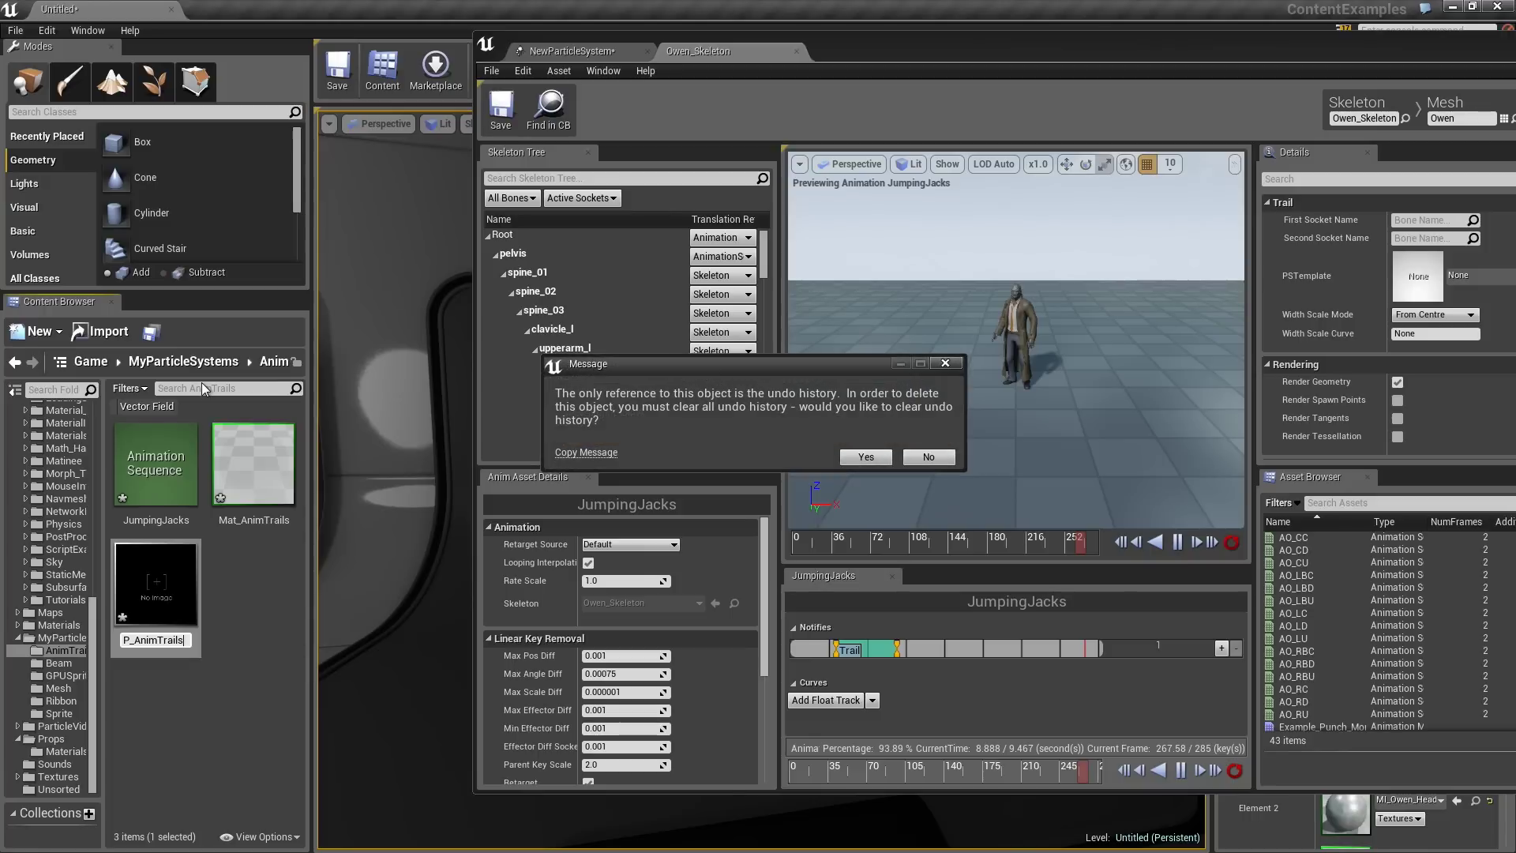
{"action": "left_click", "coordinate": [865, 457]}
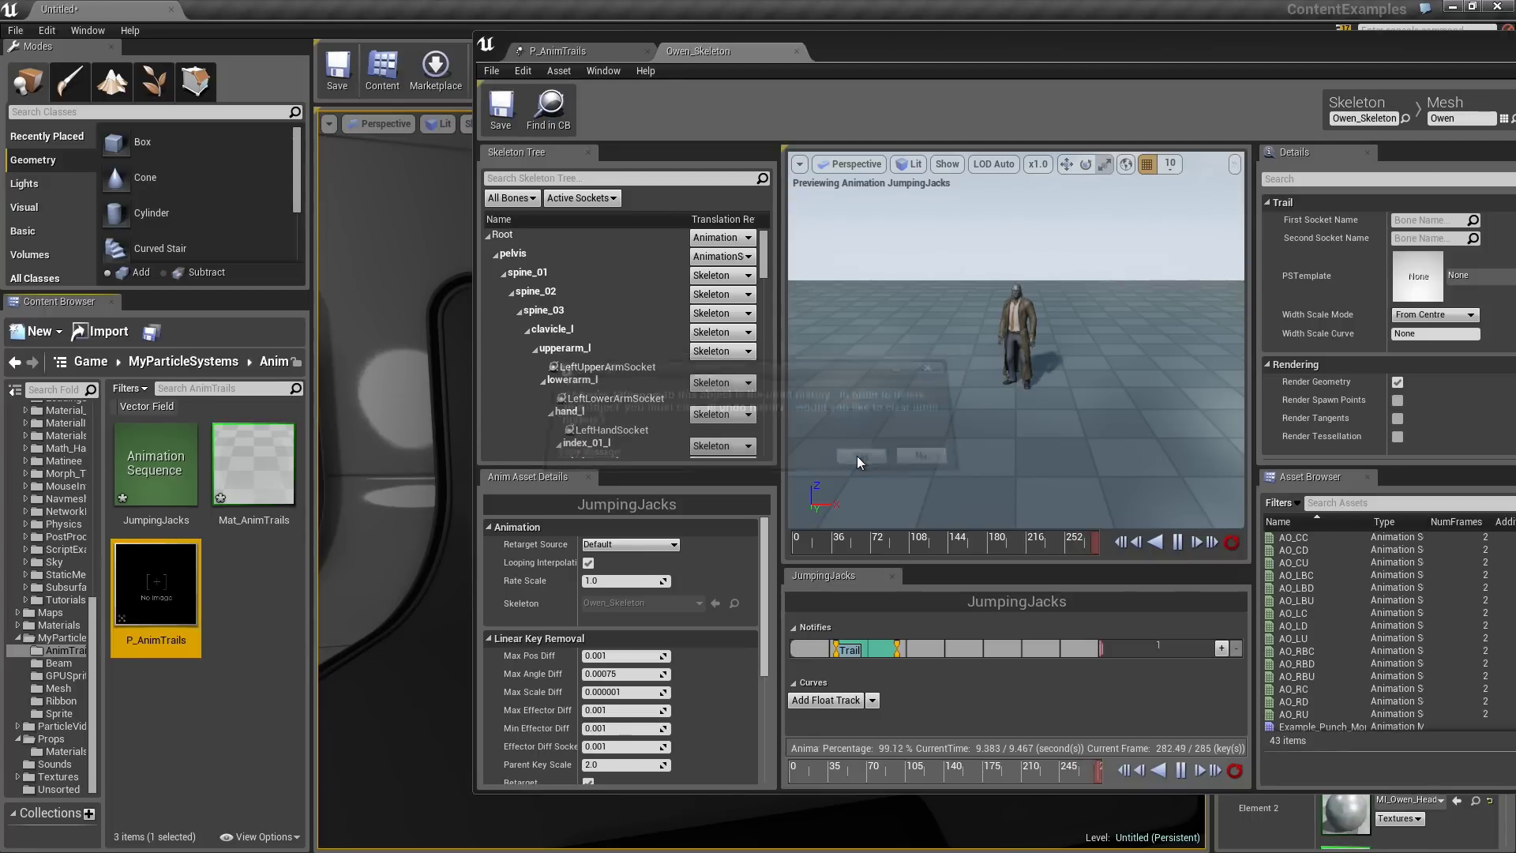
Step: Assign P_AnimTrails as the Trail notify's PSTemplate
{"action": "left_click_drag", "start_coordinate": [156, 584], "coordinate": [1419, 275]}
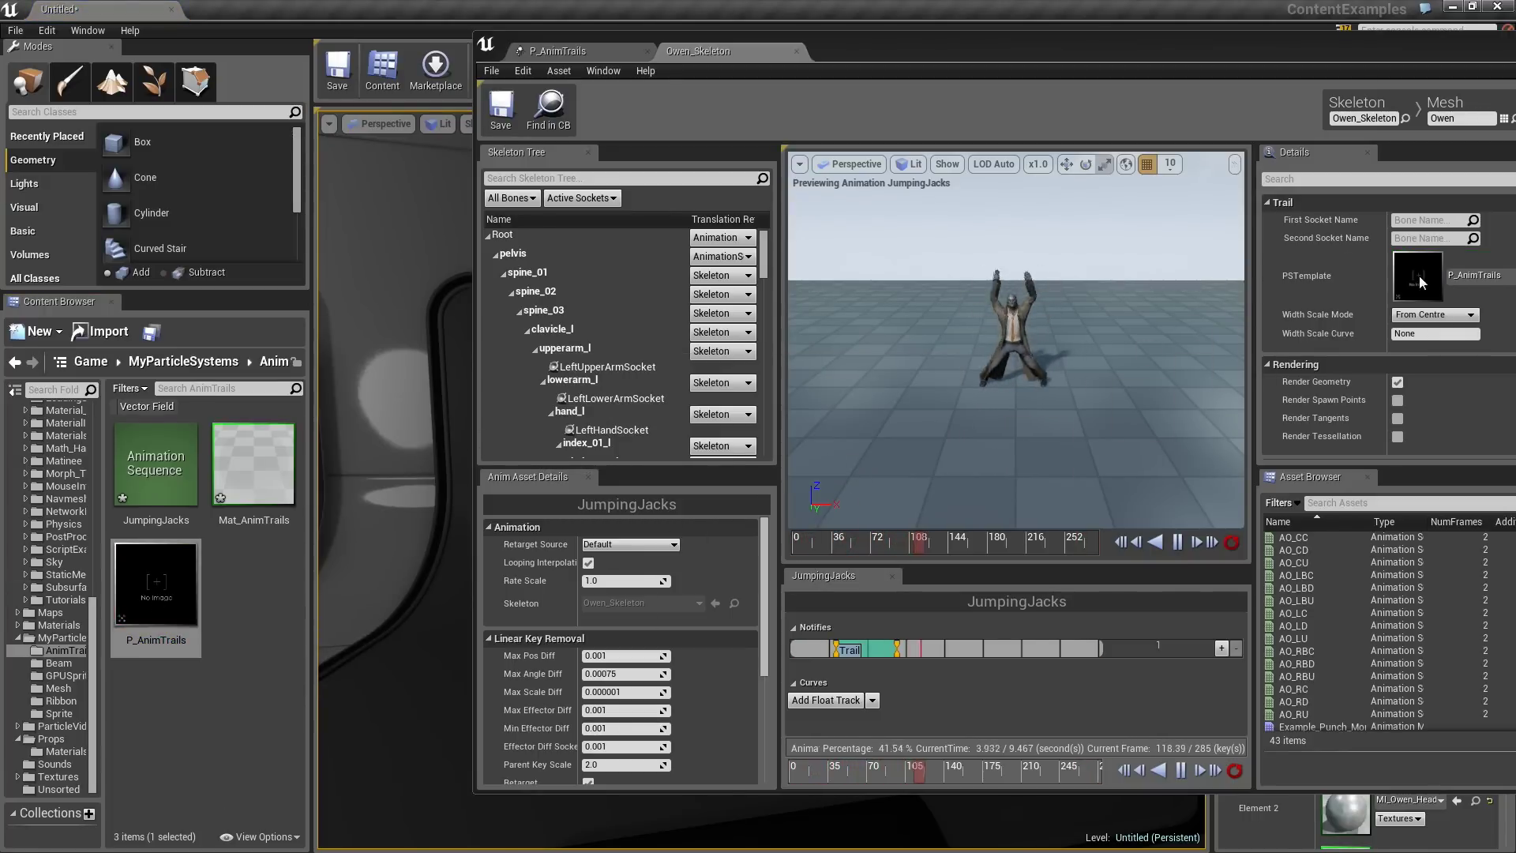
{"action": "left_click_drag", "start_coordinate": [1214, 63], "coordinate": [963, 38]}
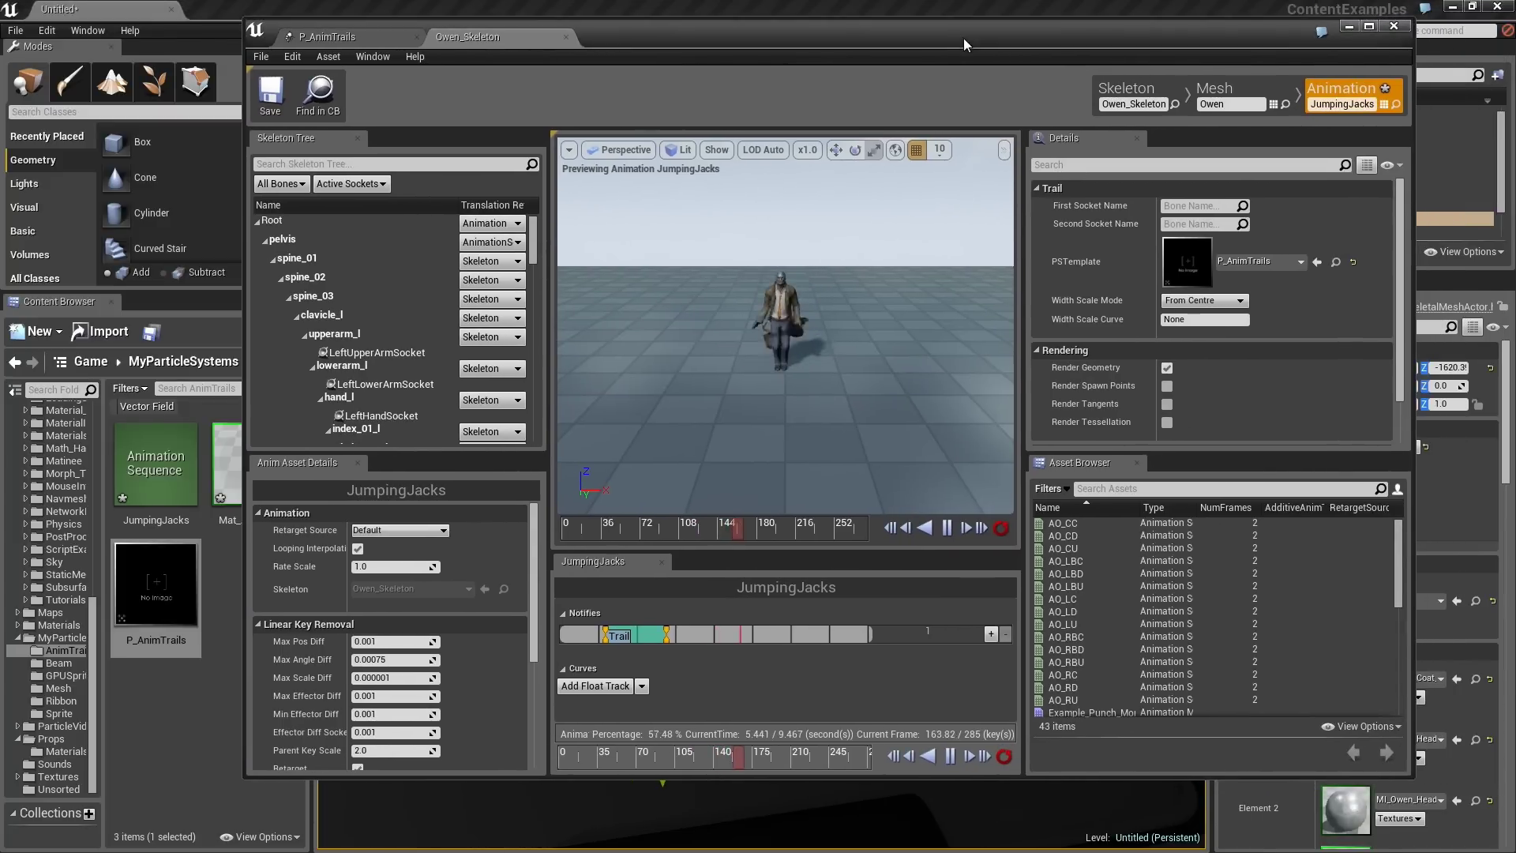
{"action": "double_click", "coordinate": [963, 38]}
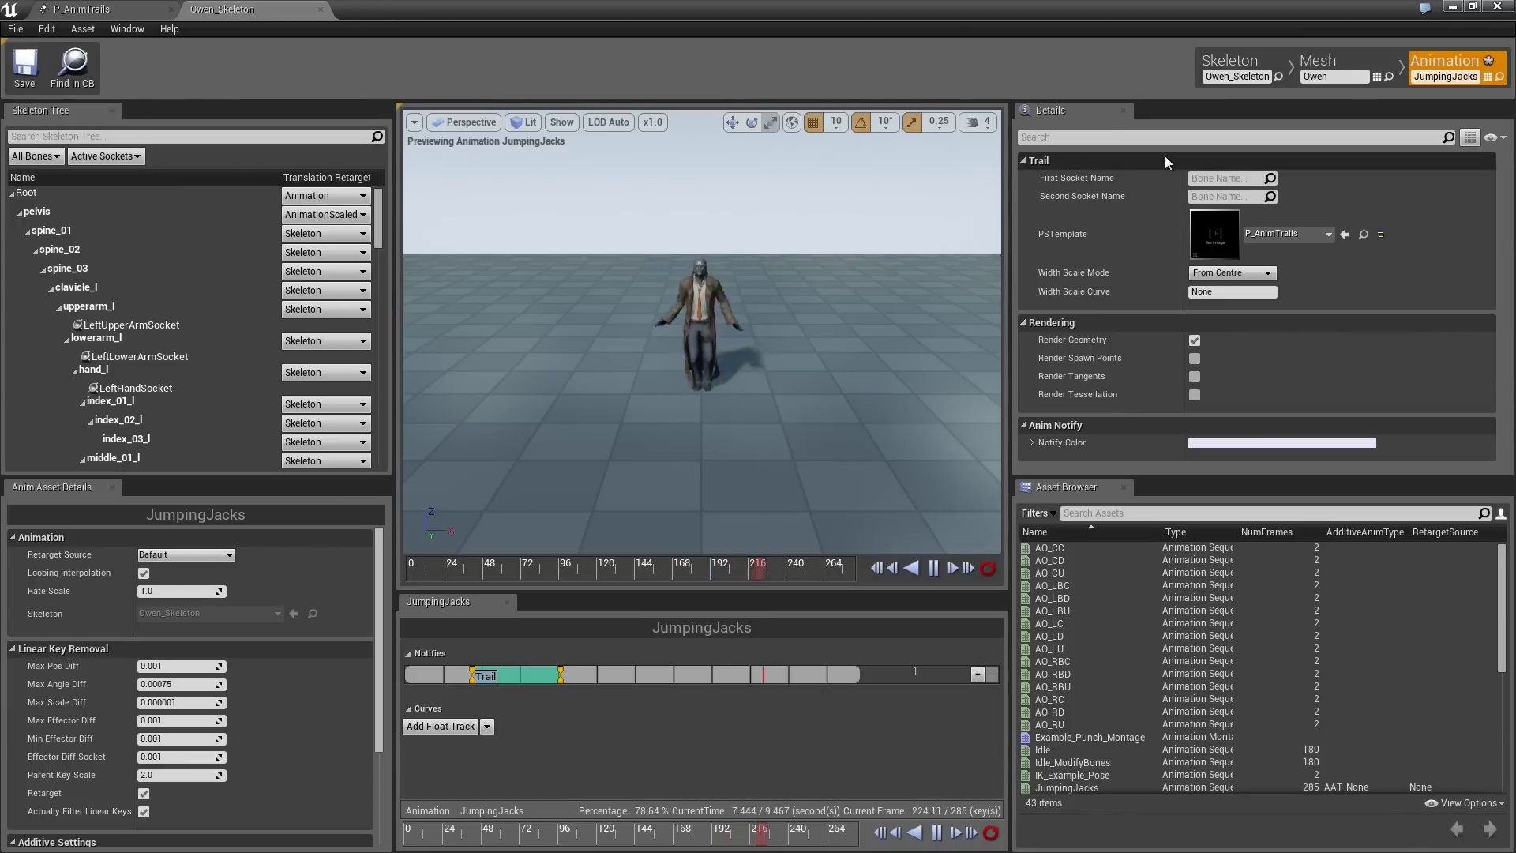
Step: Set the Trail's First Socket Name to lowerarm_l and Second Socket Name to hand_l
{"action": "left_click", "coordinate": [1216, 178]}
{"action": "type", "text": "lowerarm"}
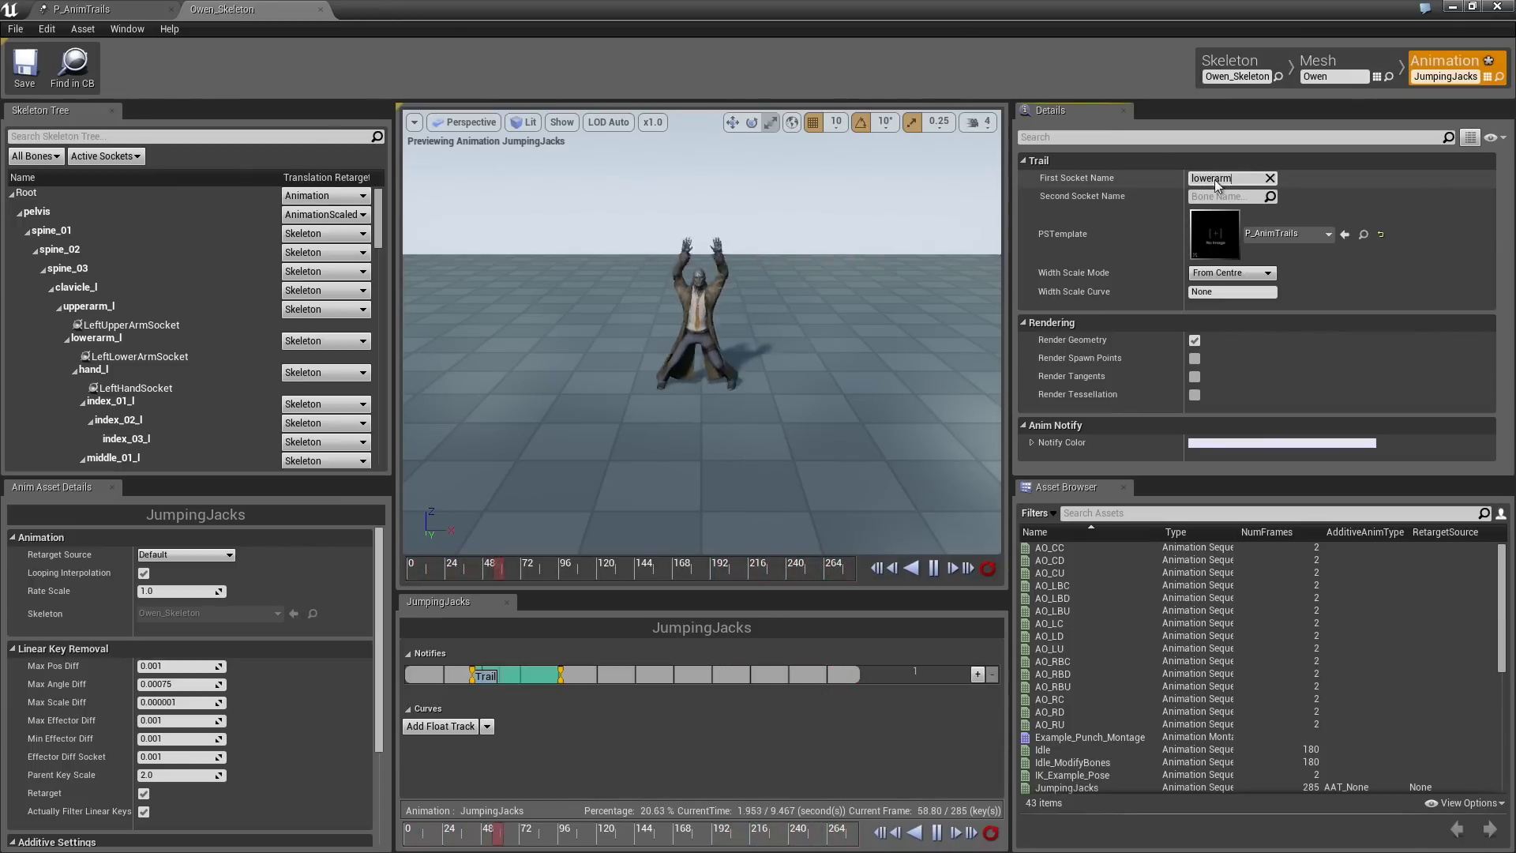
{"action": "type", "text": "_l"}
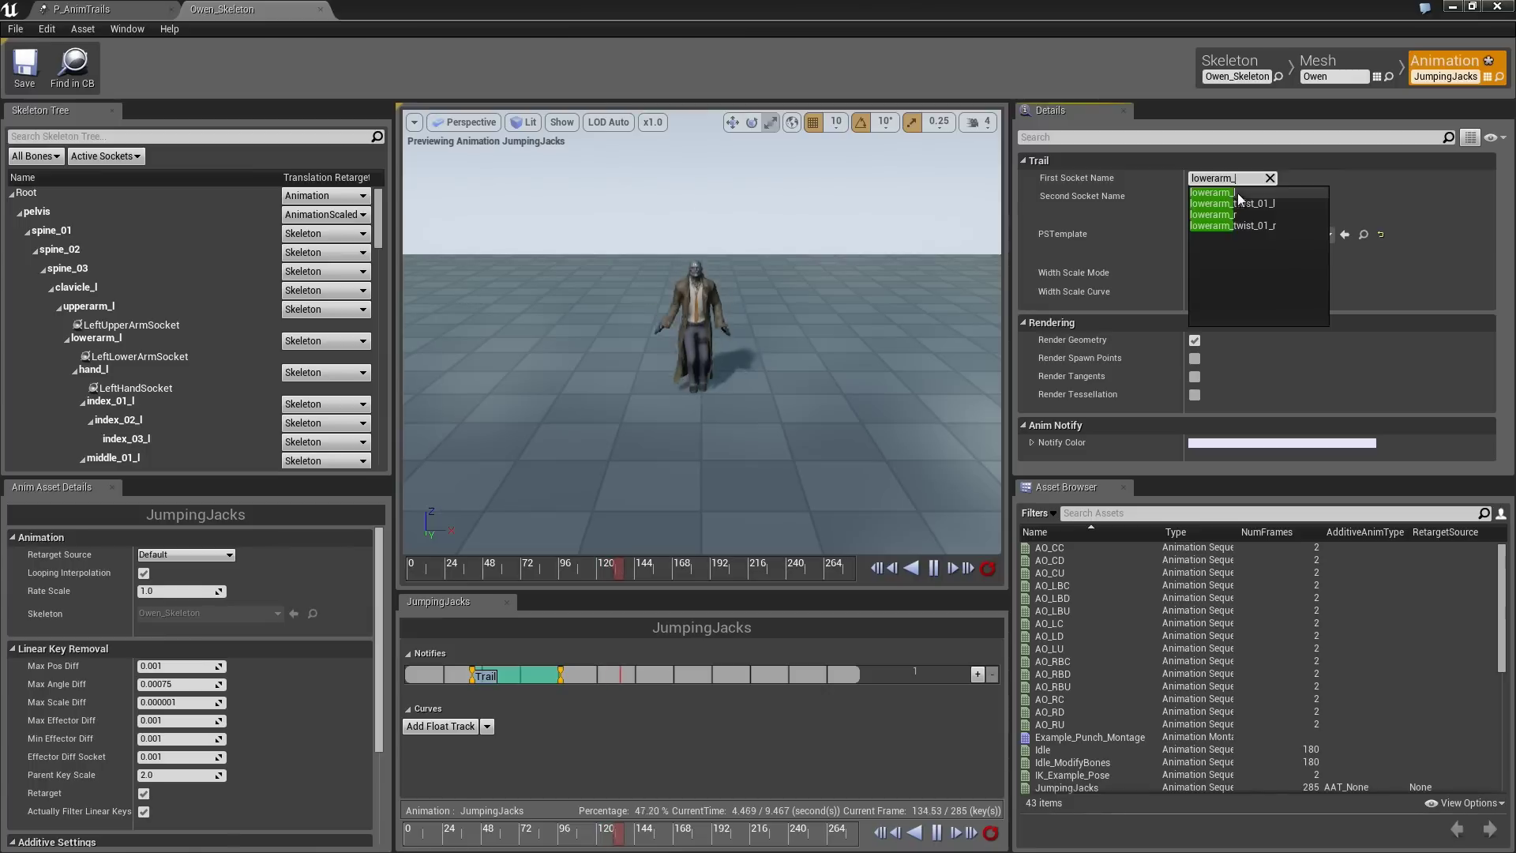
{"action": "left_click", "coordinate": [1238, 193]}
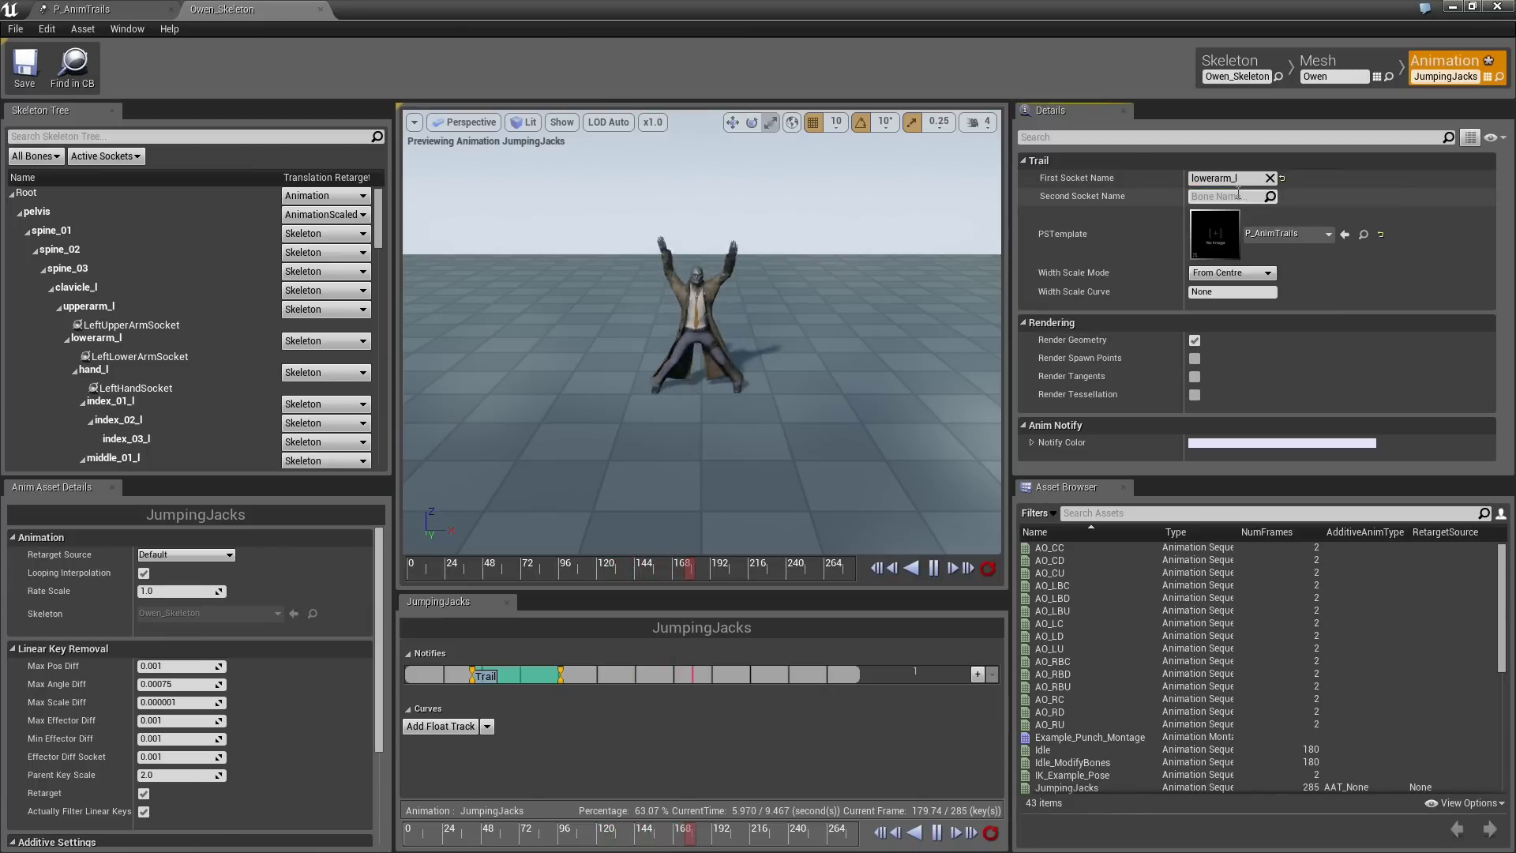
{"action": "type", "text": "hand"}
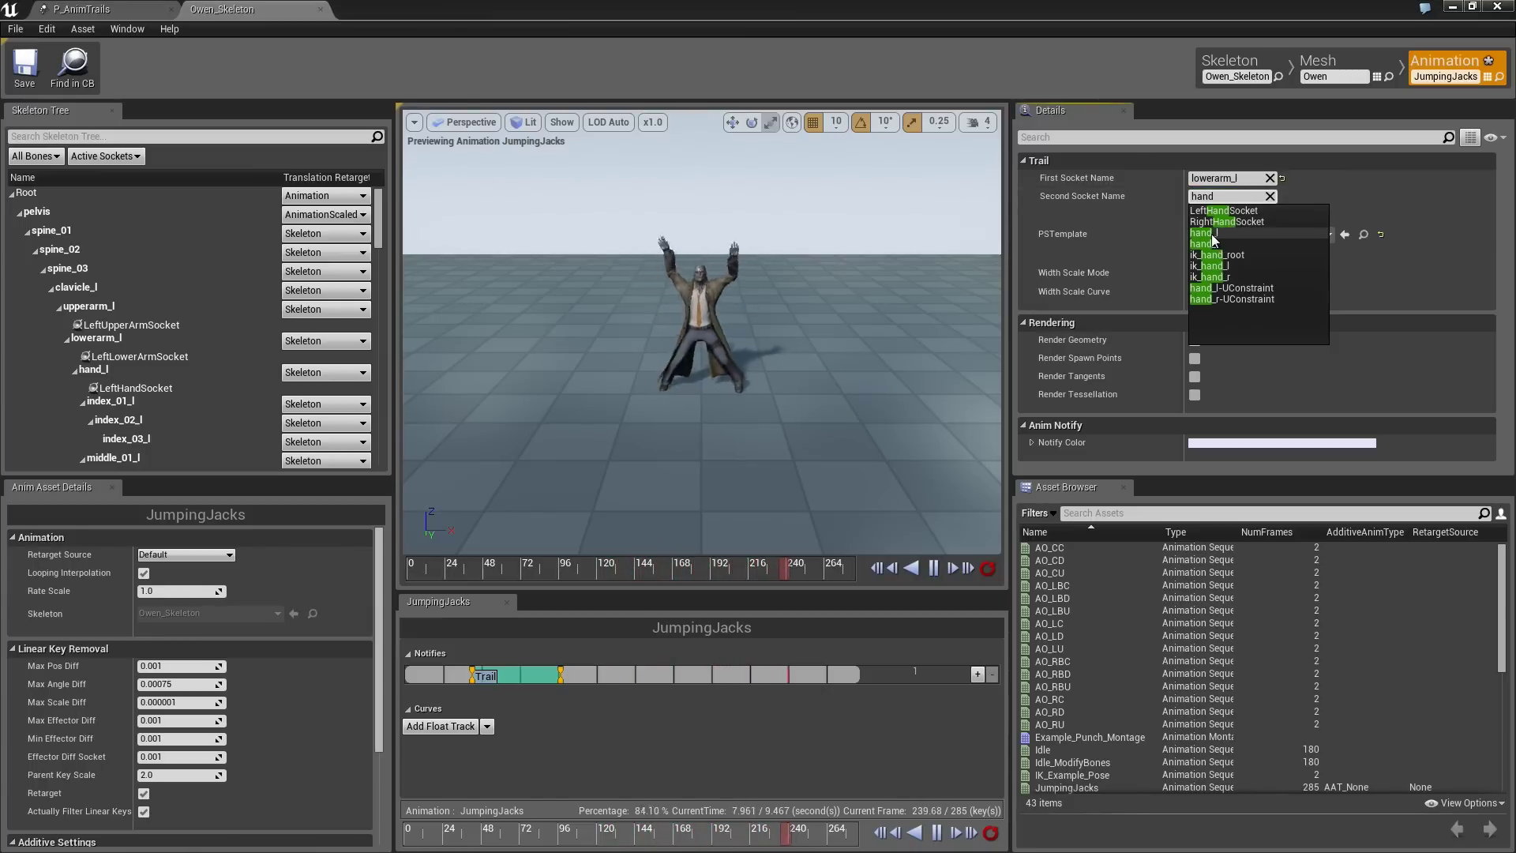
{"action": "left_click", "coordinate": [1211, 234]}
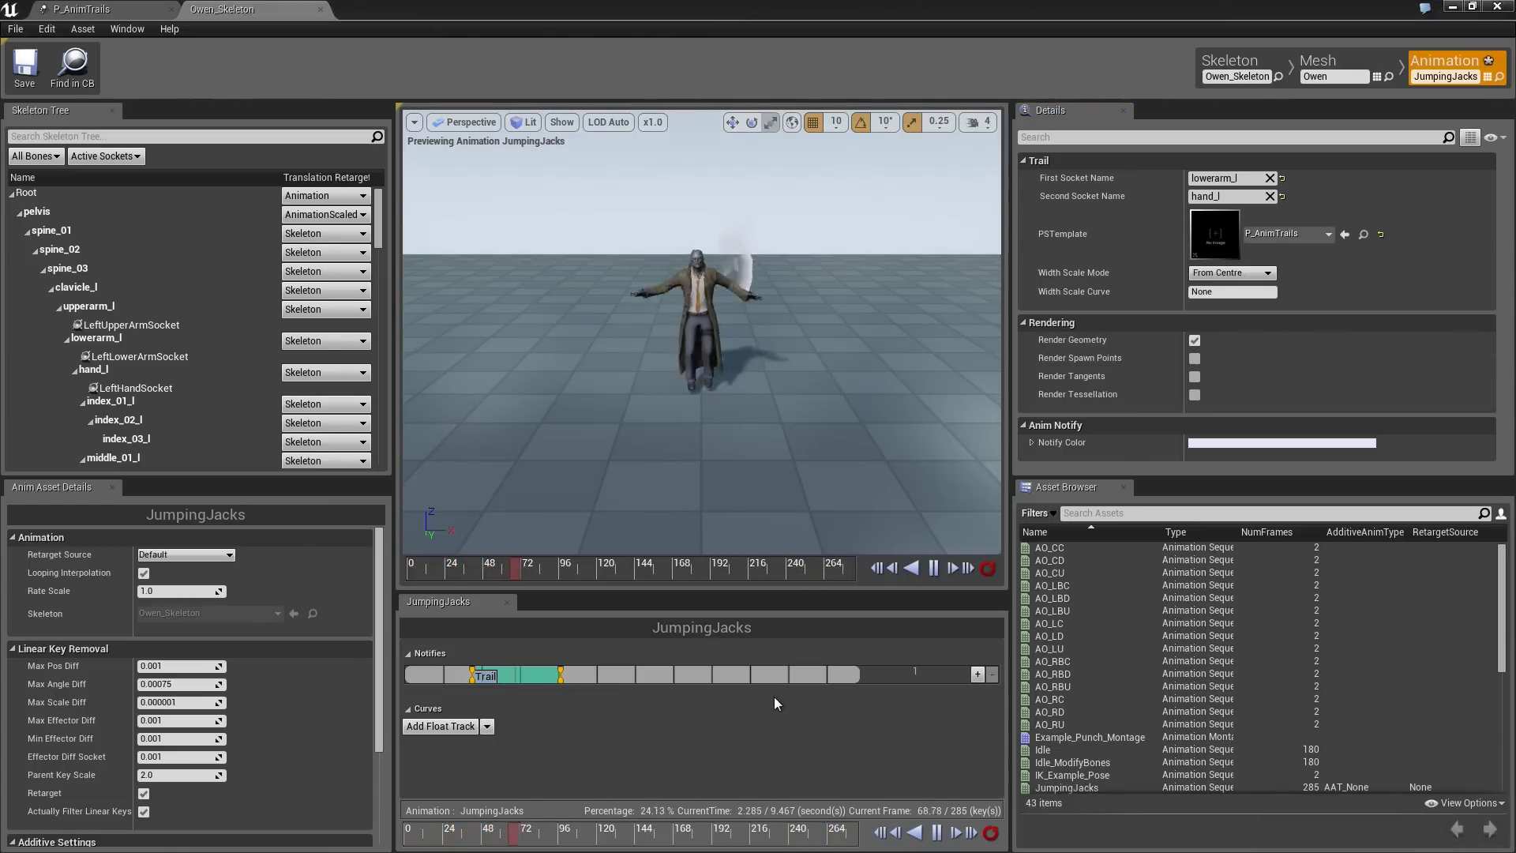
Step: Open P_AnimTrails in Cascade, raise the Lifetime values, then return to the Owen_Skeleton preview
{"action": "double_click", "coordinate": [1224, 230]}
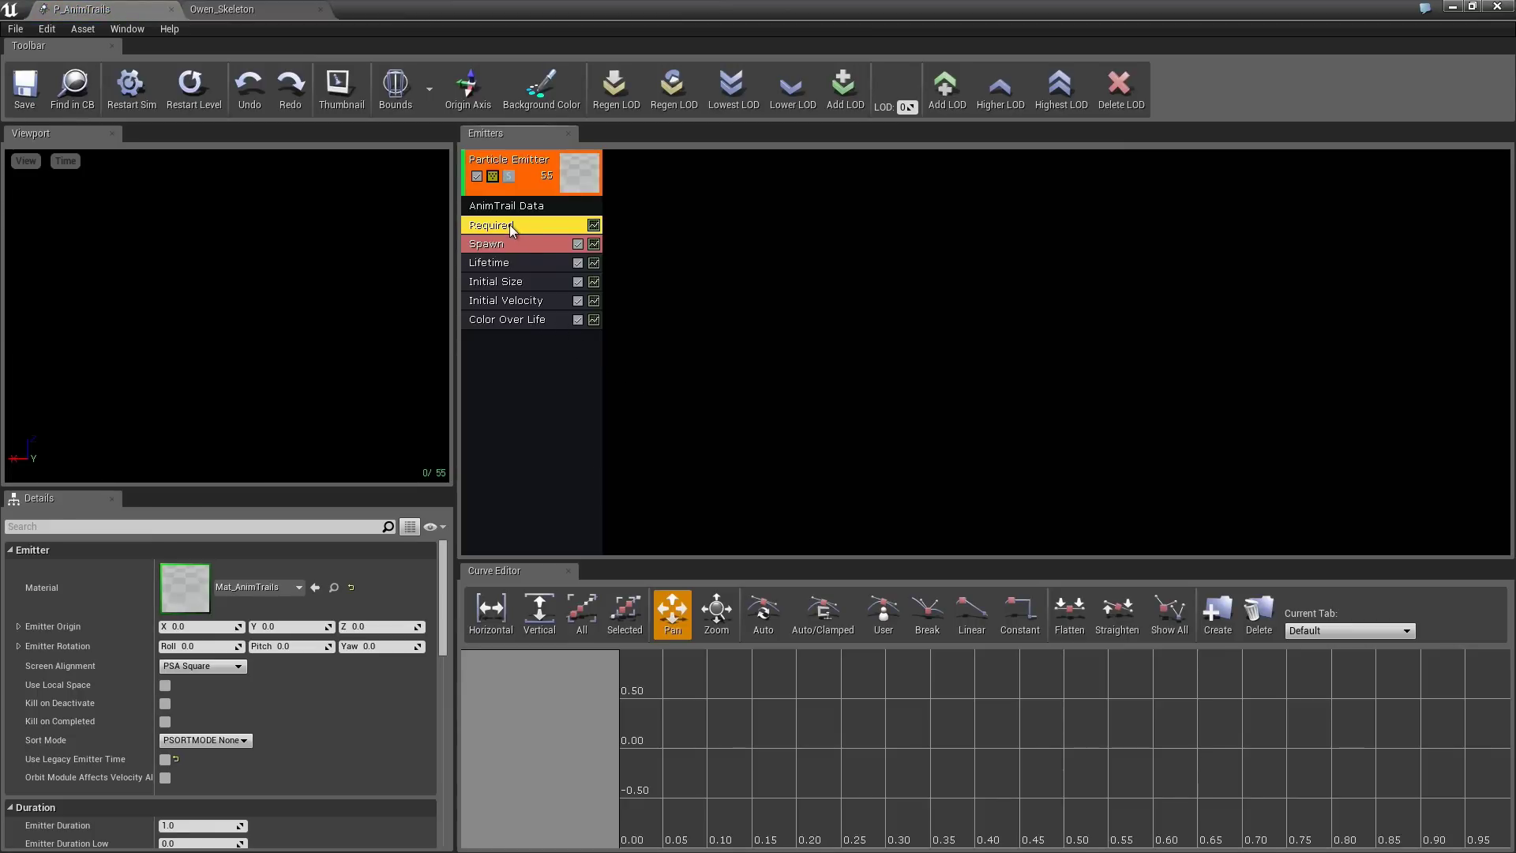
{"action": "left_click", "coordinate": [513, 321]}
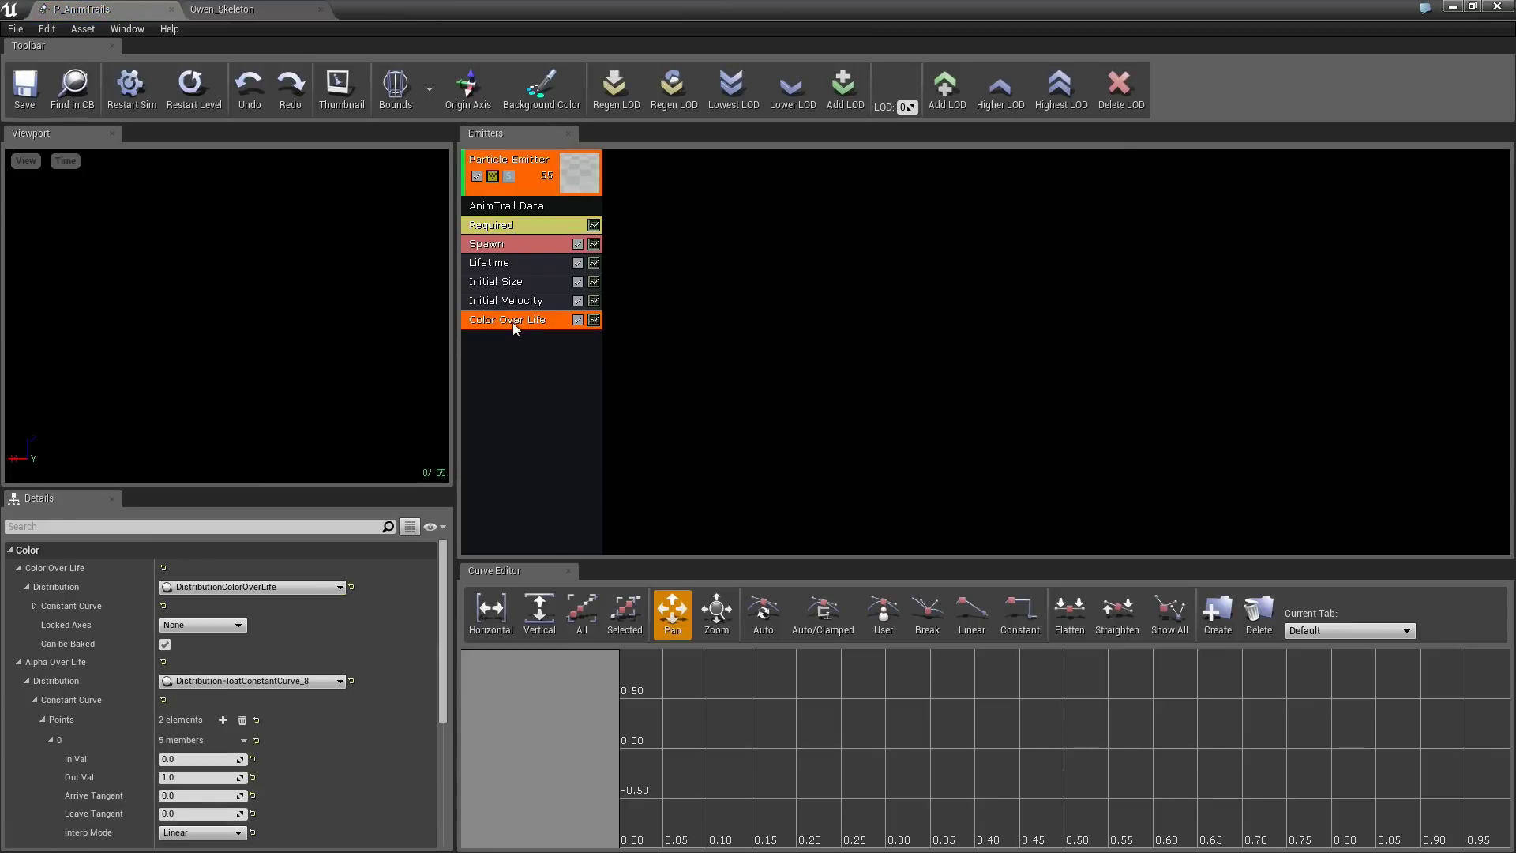
{"action": "left_click", "coordinate": [504, 263]}
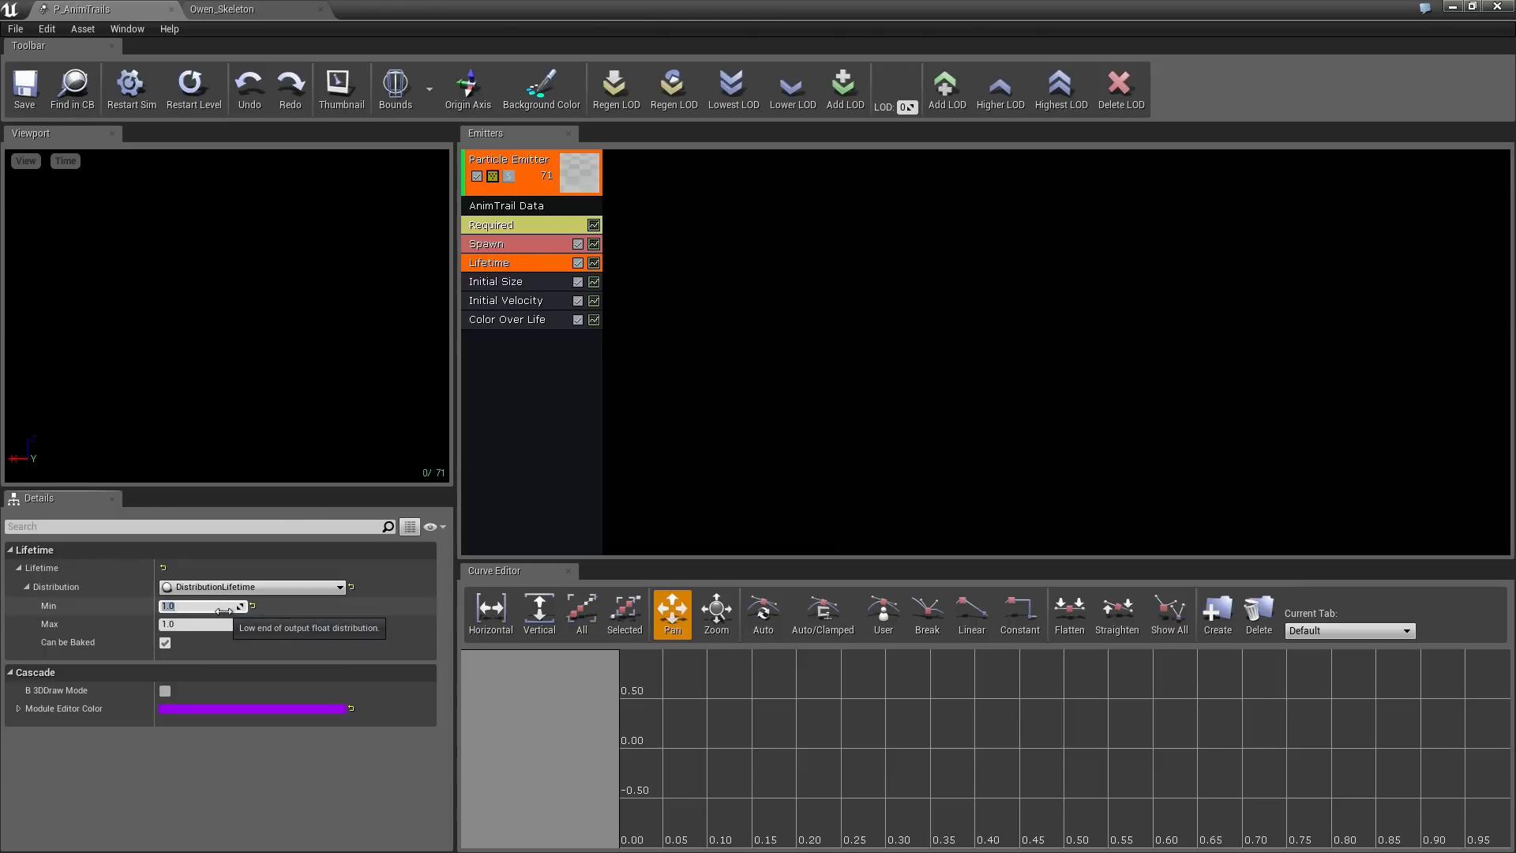
{"action": "left_click", "coordinate": [237, 10]}
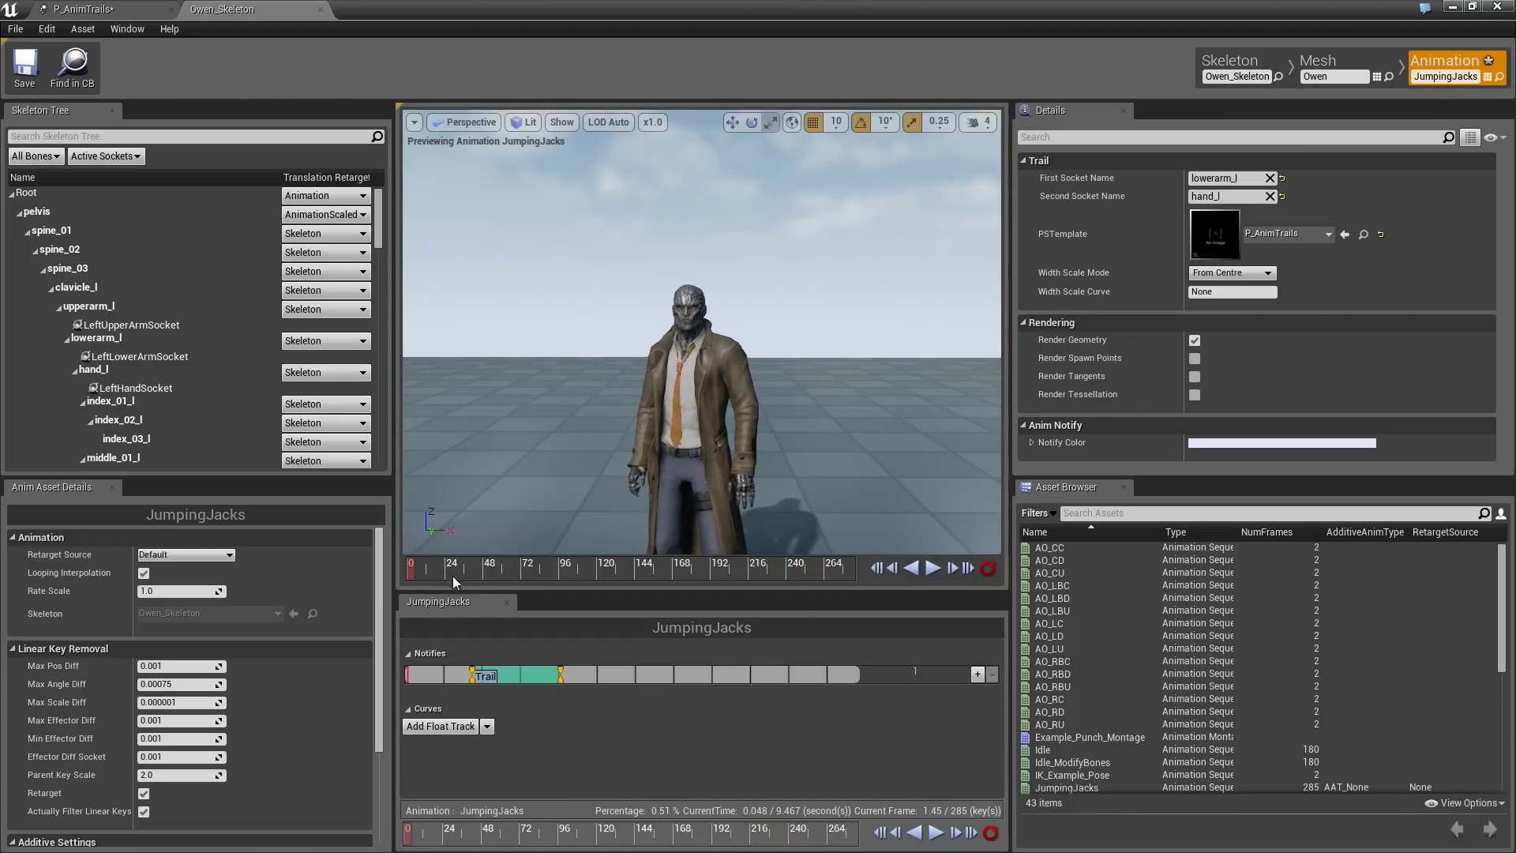
Step: Scrub to frames 39 and 120, drag the Trail notify's end later, and play the preview
{"action": "left_click_drag", "start_coordinate": [414, 567], "coordinate": [473, 574]}
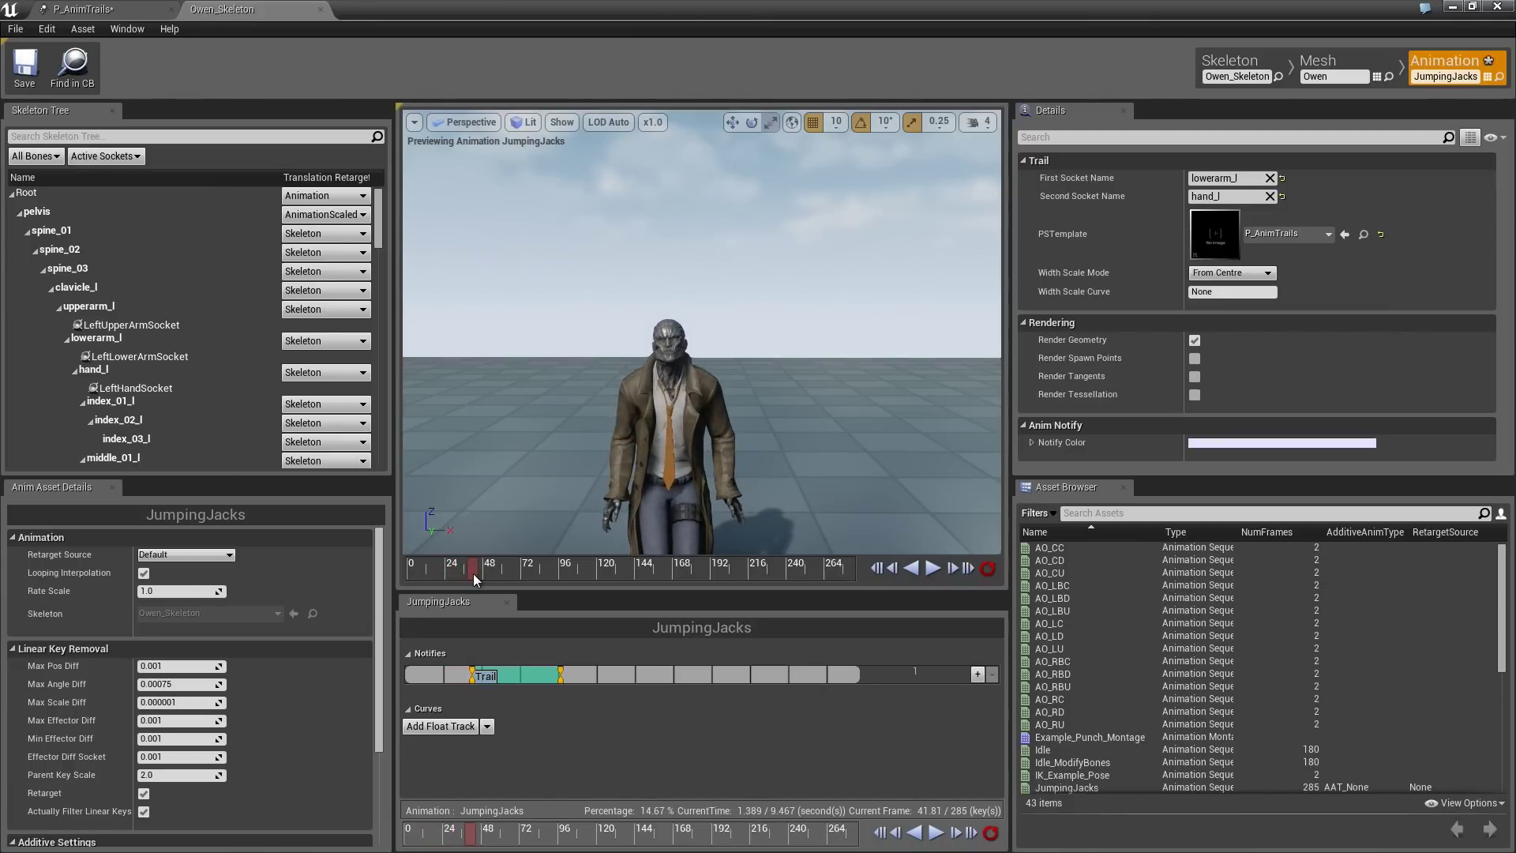
{"action": "left_click", "coordinate": [471, 676]}
{"action": "left_click_drag", "start_coordinate": [472, 571], "coordinate": [807, 570]}
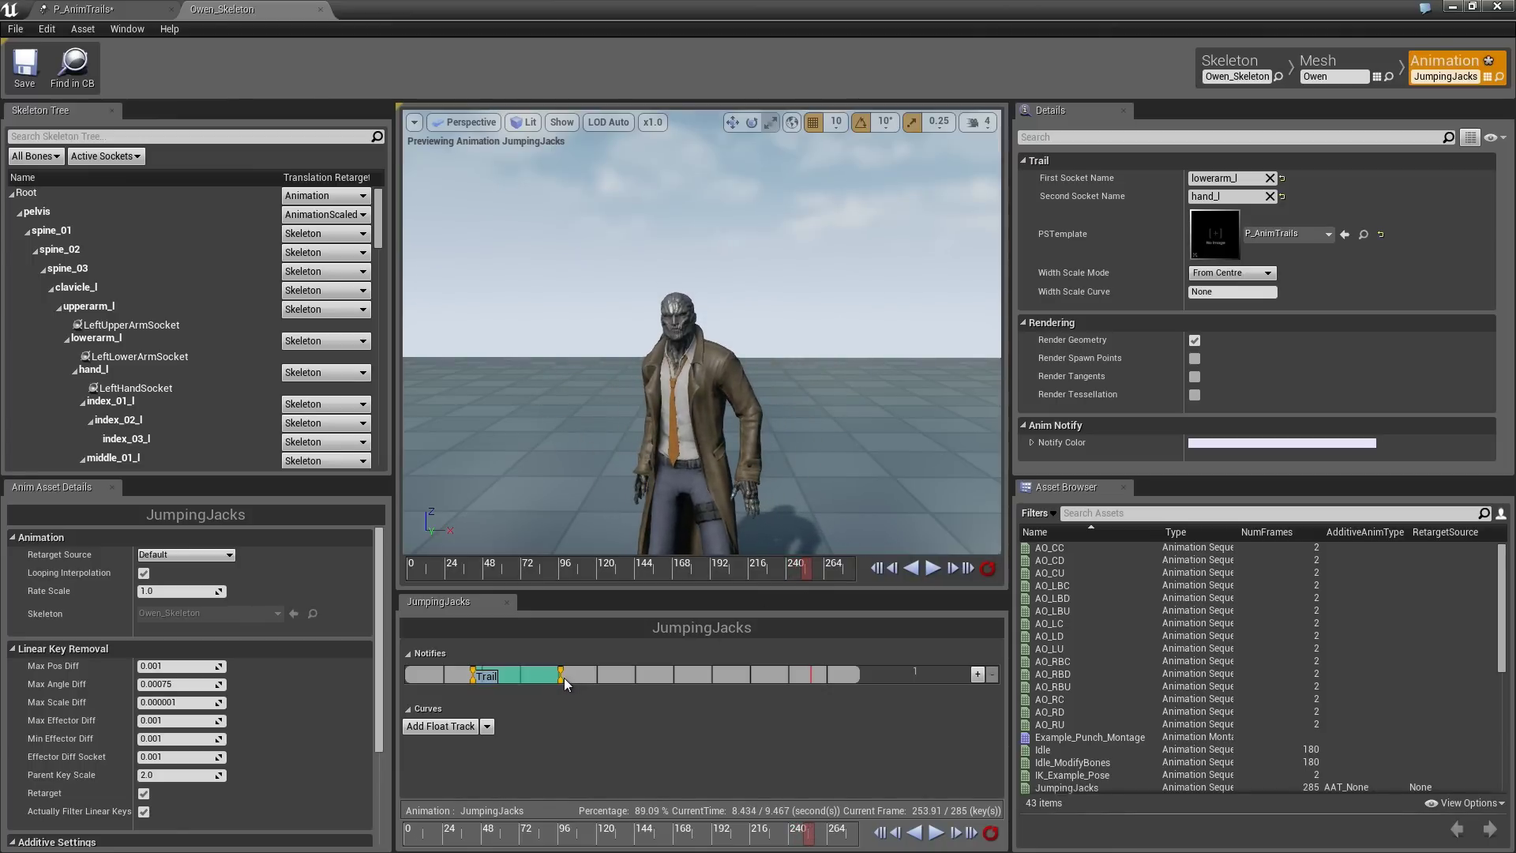
{"action": "left_click_drag", "start_coordinate": [561, 675], "coordinate": [640, 678]}
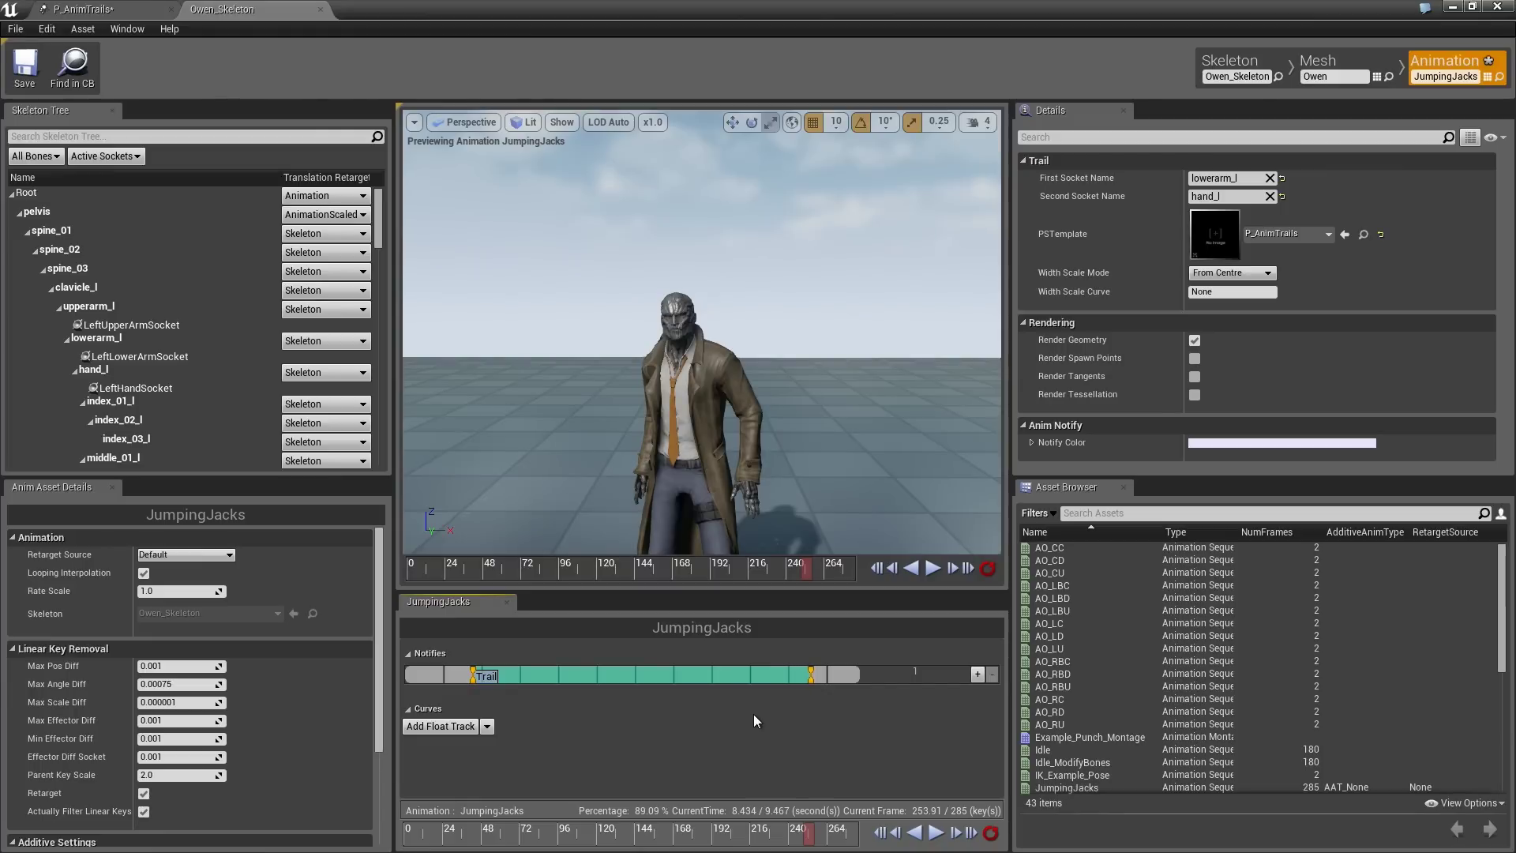
{"action": "left_click", "coordinate": [932, 569]}
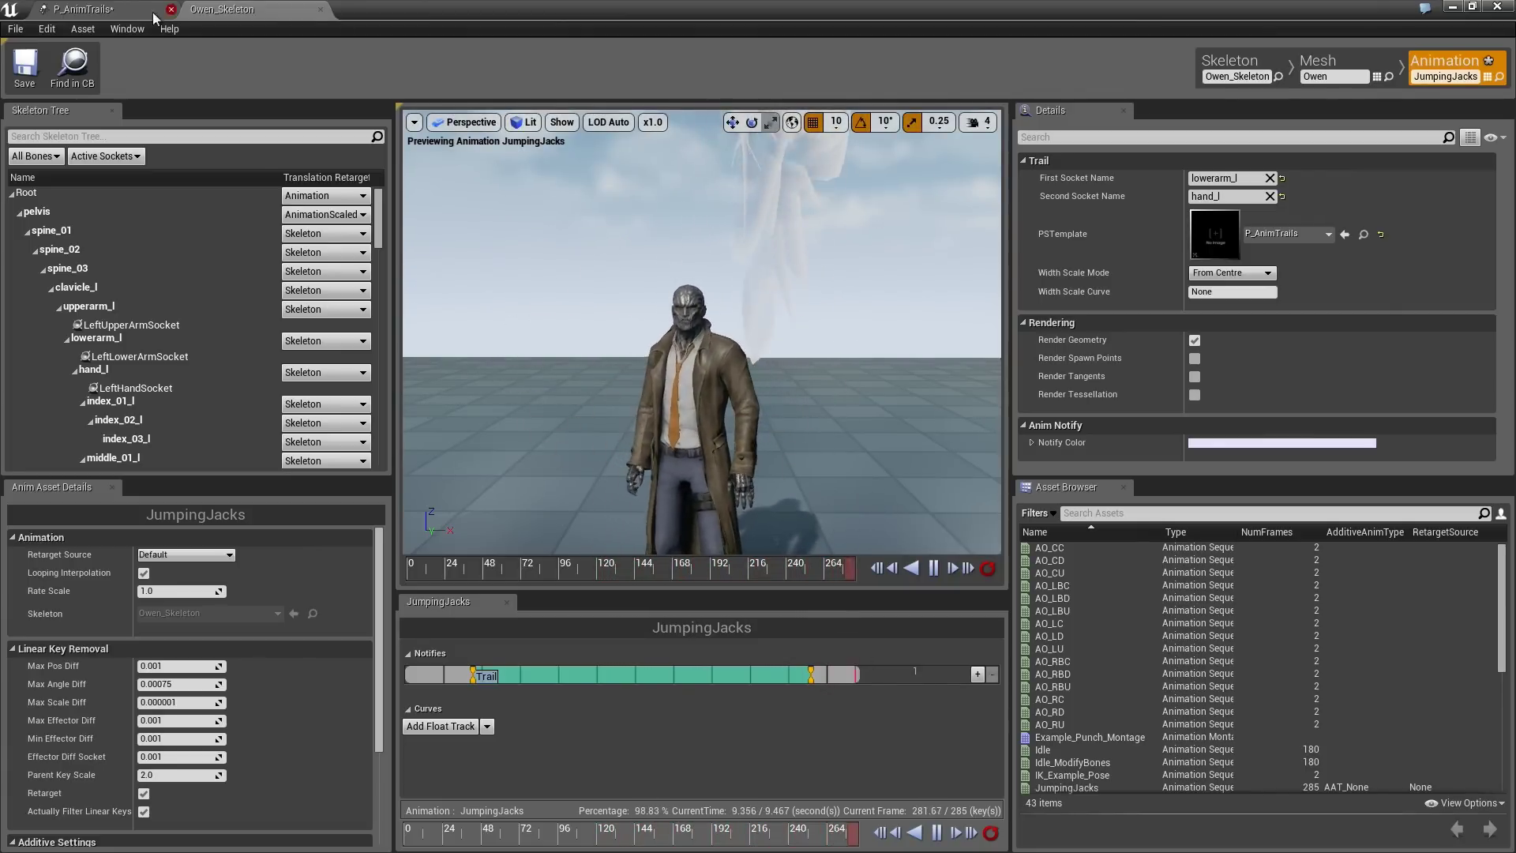
Step: Delete the Initial Velocity module from the P_AnimTrails emitter
{"action": "left_click", "coordinate": [119, 9]}
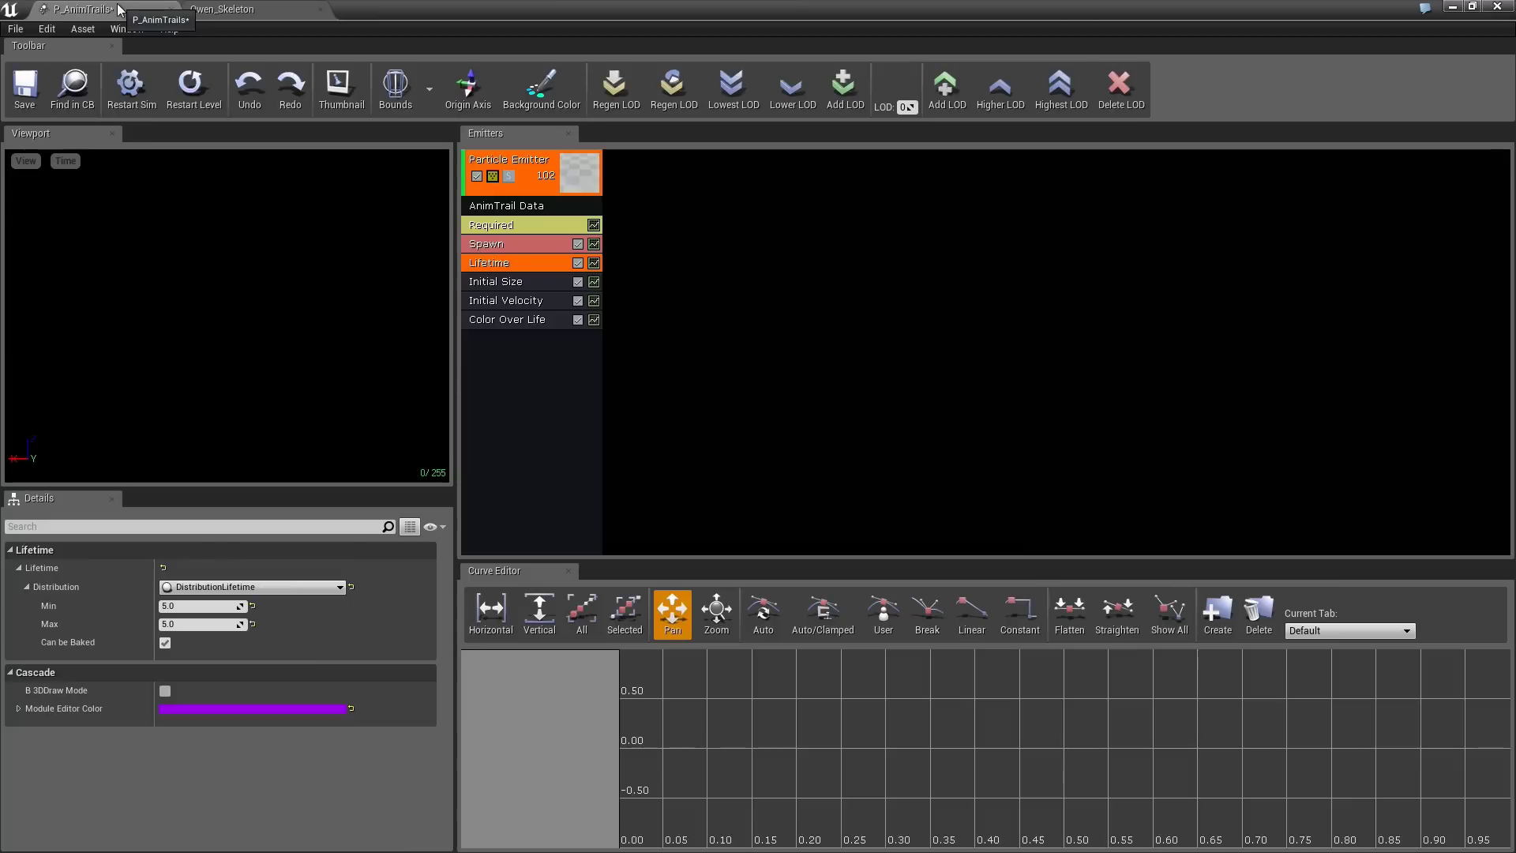
{"action": "left_click", "coordinate": [507, 303]}
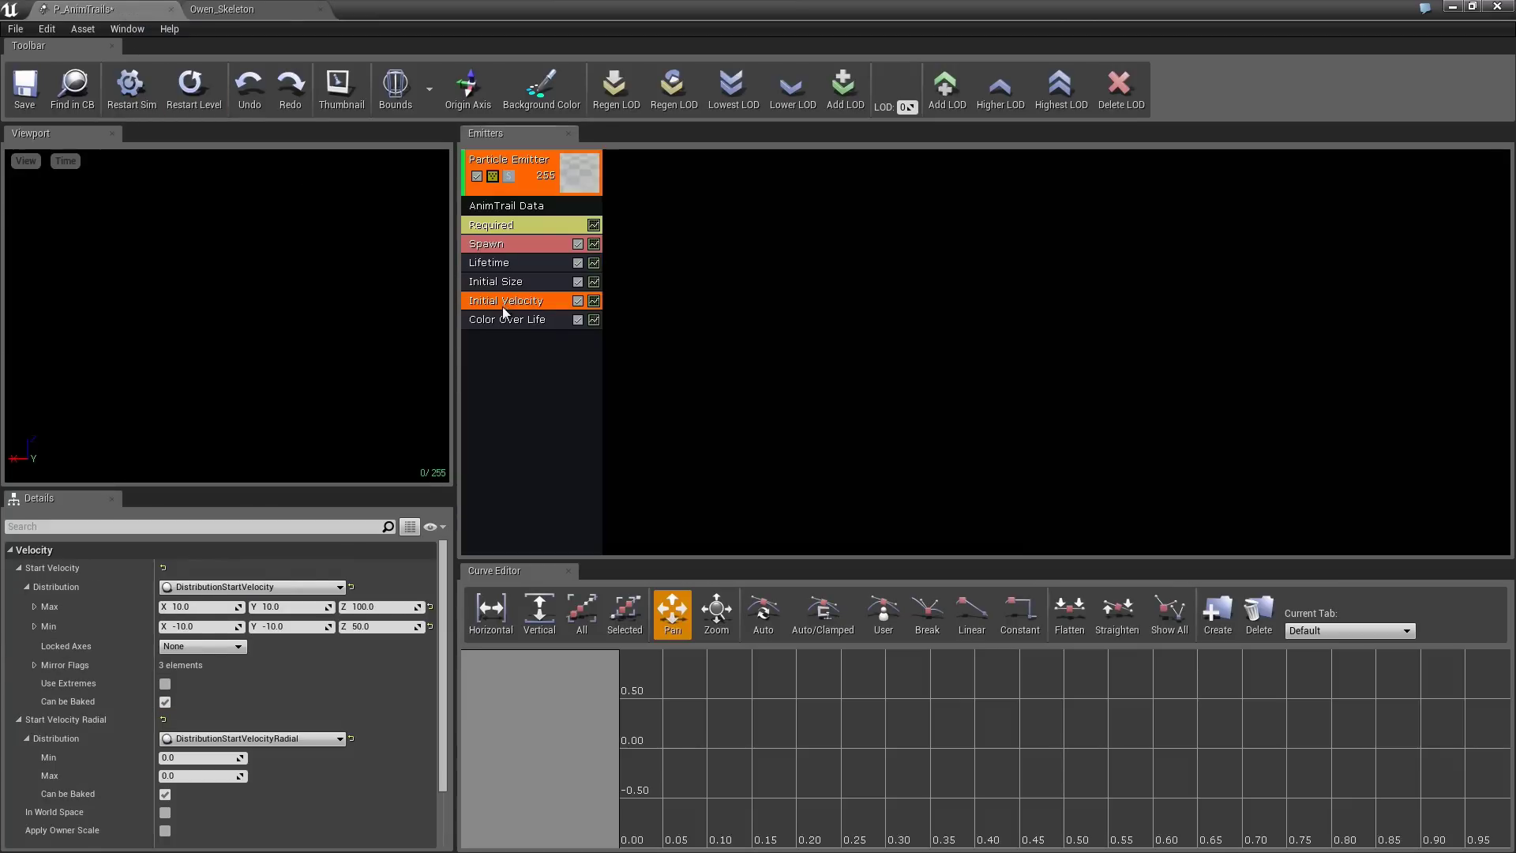
{"action": "key", "text": "Delete"}
Step: Replay JumpingJacks and orbit the camera to watch the curved trail on the left forearm
{"action": "left_click", "coordinate": [225, 9]}
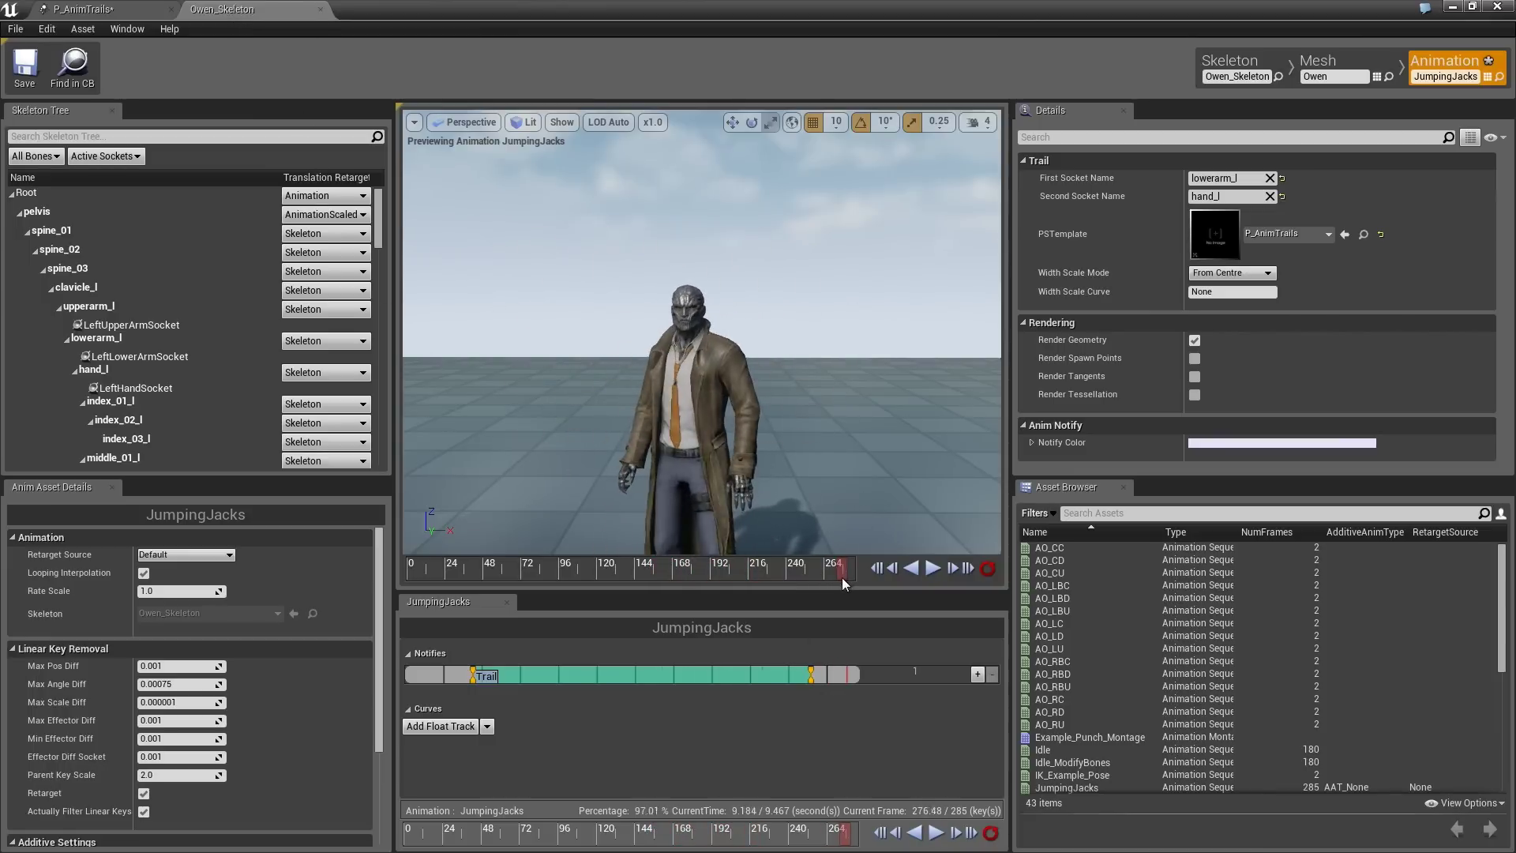
{"action": "left_click", "coordinate": [932, 568]}
{"action": "left_click", "coordinate": [932, 568]}
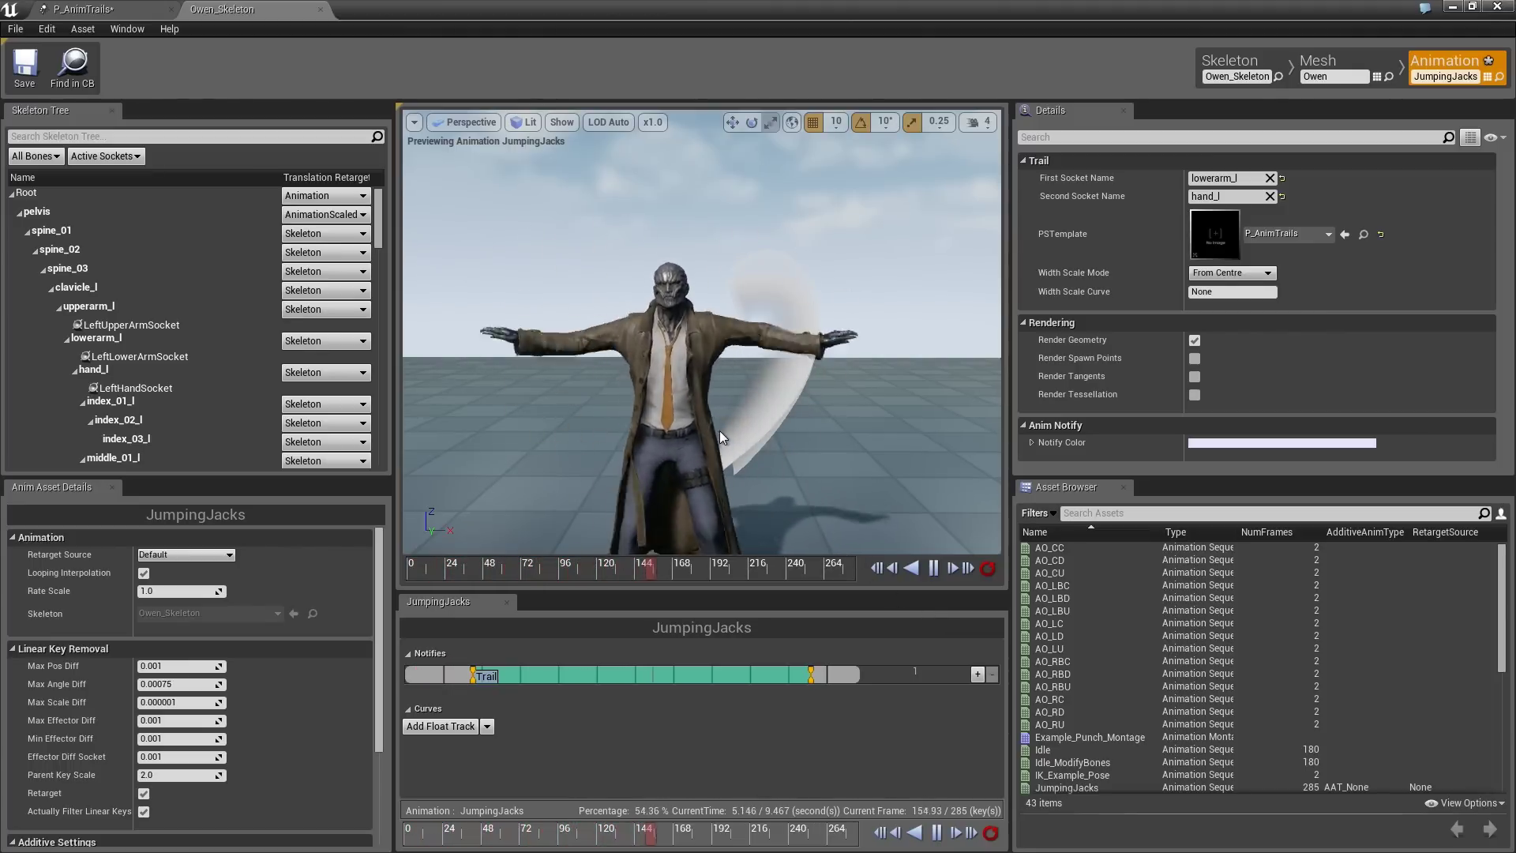
{"action": "left_click_drag", "start_coordinate": [719, 430], "coordinate": [718, 363]}
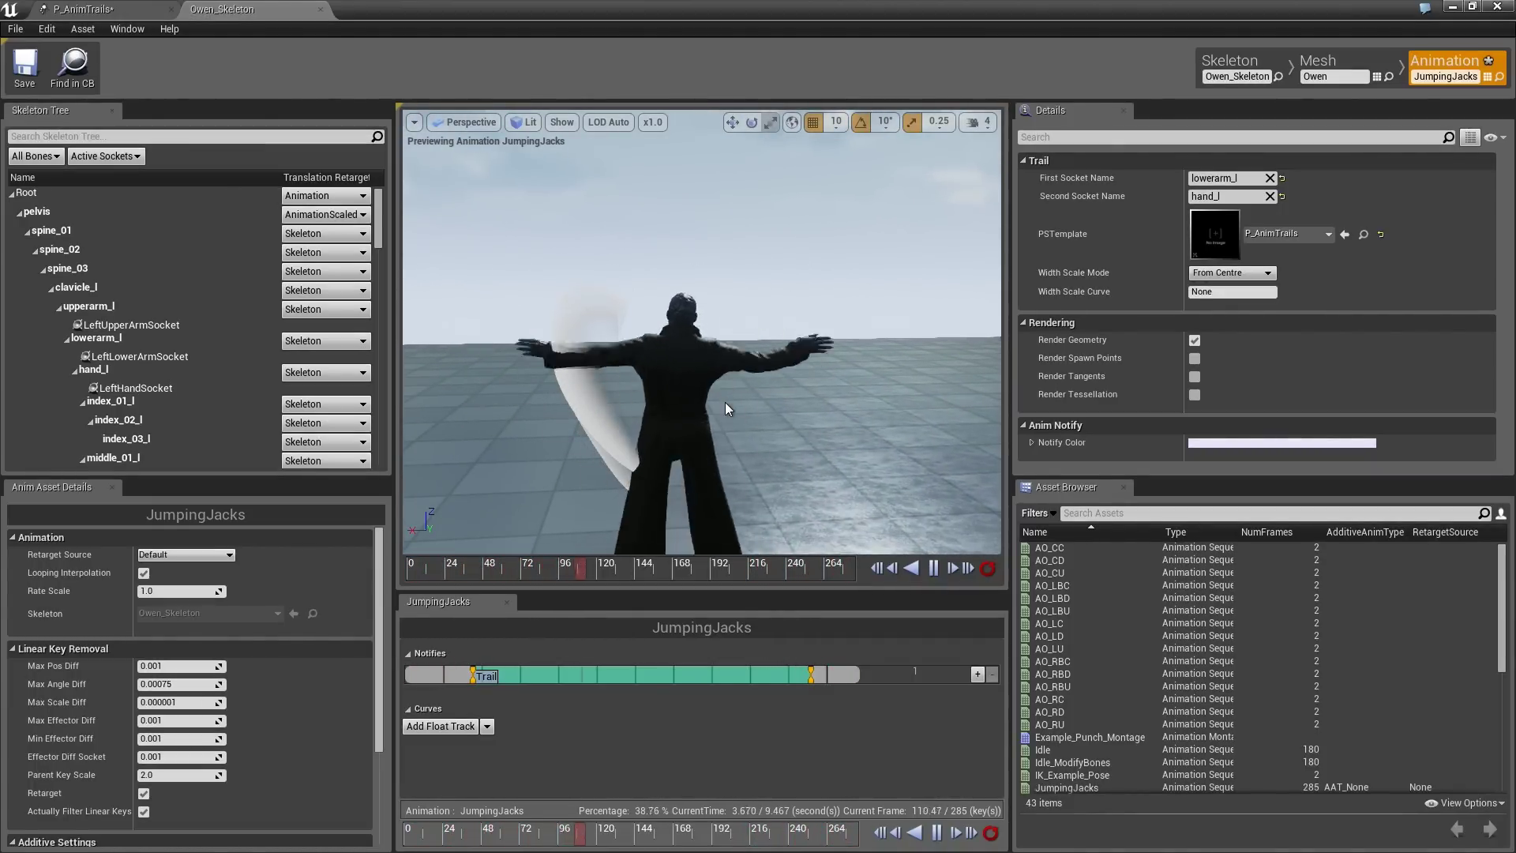
{"action": "left_click_drag", "start_coordinate": [619, 405], "coordinate": [604, 332]}
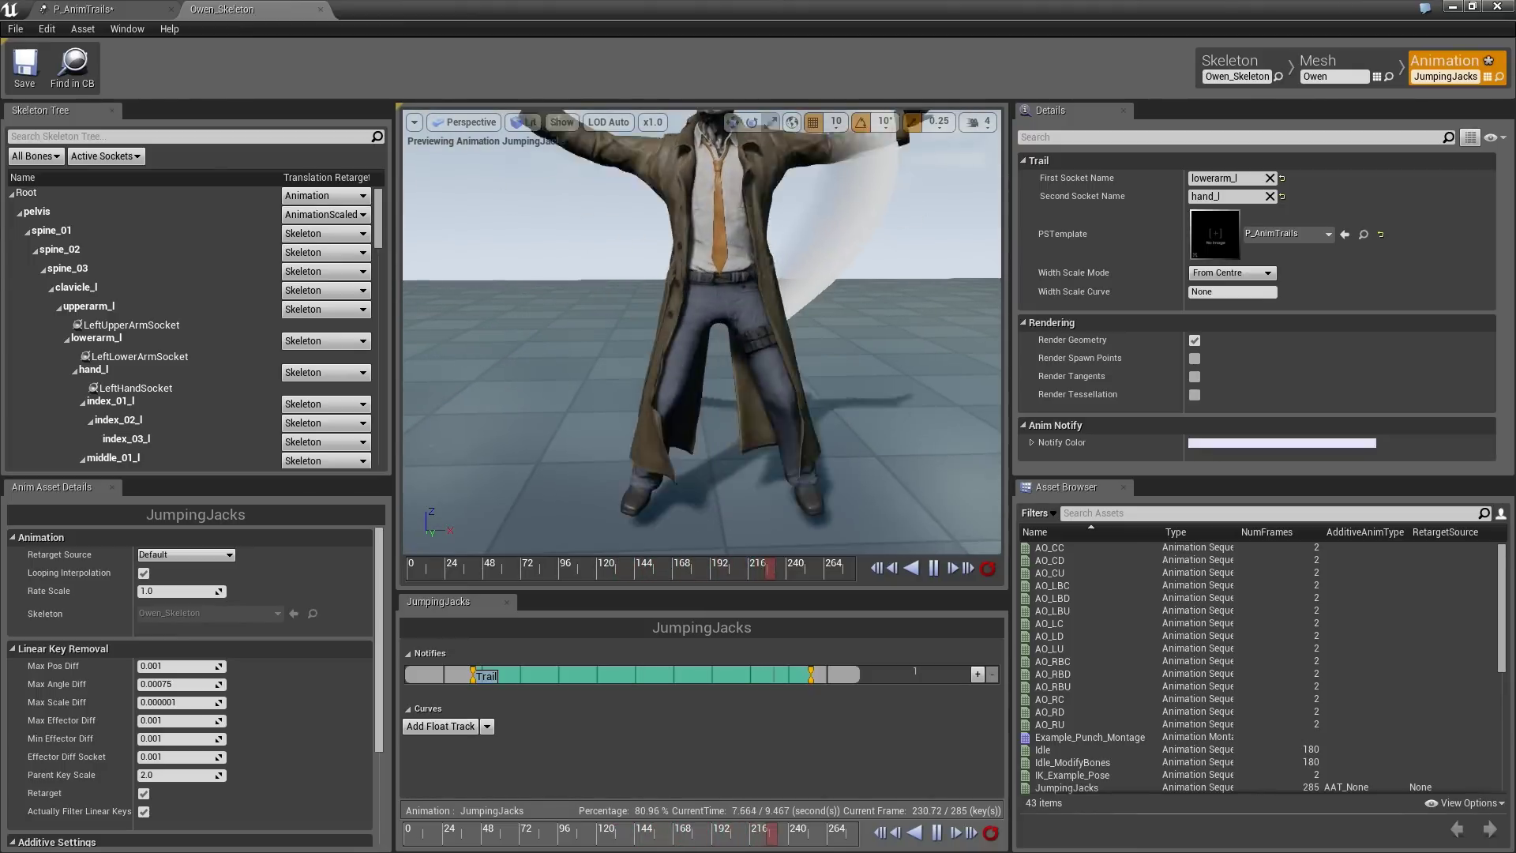
Step: Enable Two Sided on Mat_AnimTrails, save it, and go back to the Owen_Skeleton preview
{"action": "left_click_drag", "start_coordinate": [853, 7], "coordinate": [1219, 111]}
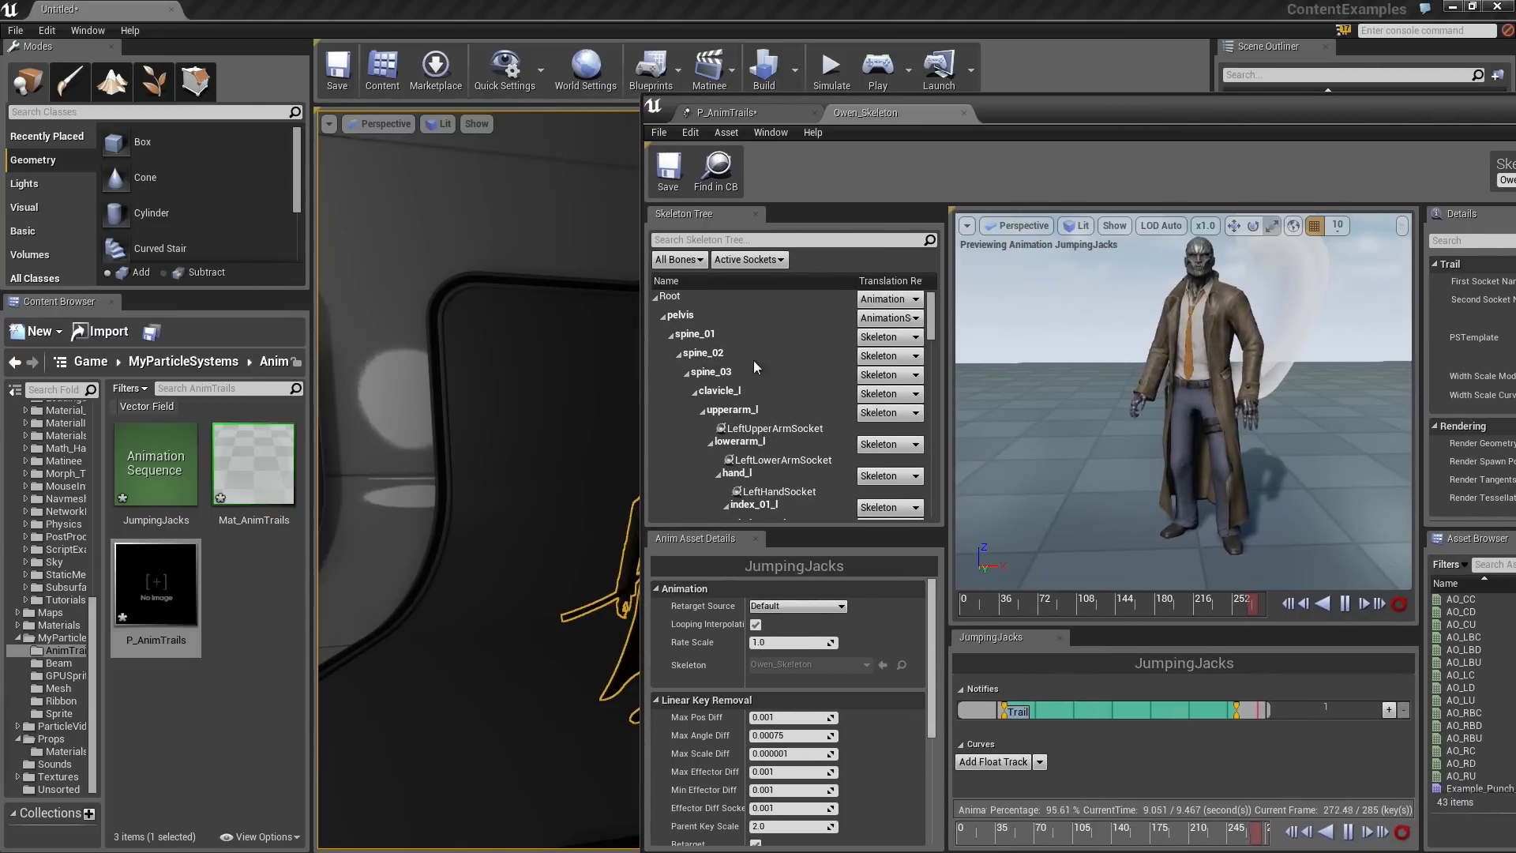
{"action": "double_click", "coordinate": [247, 479]}
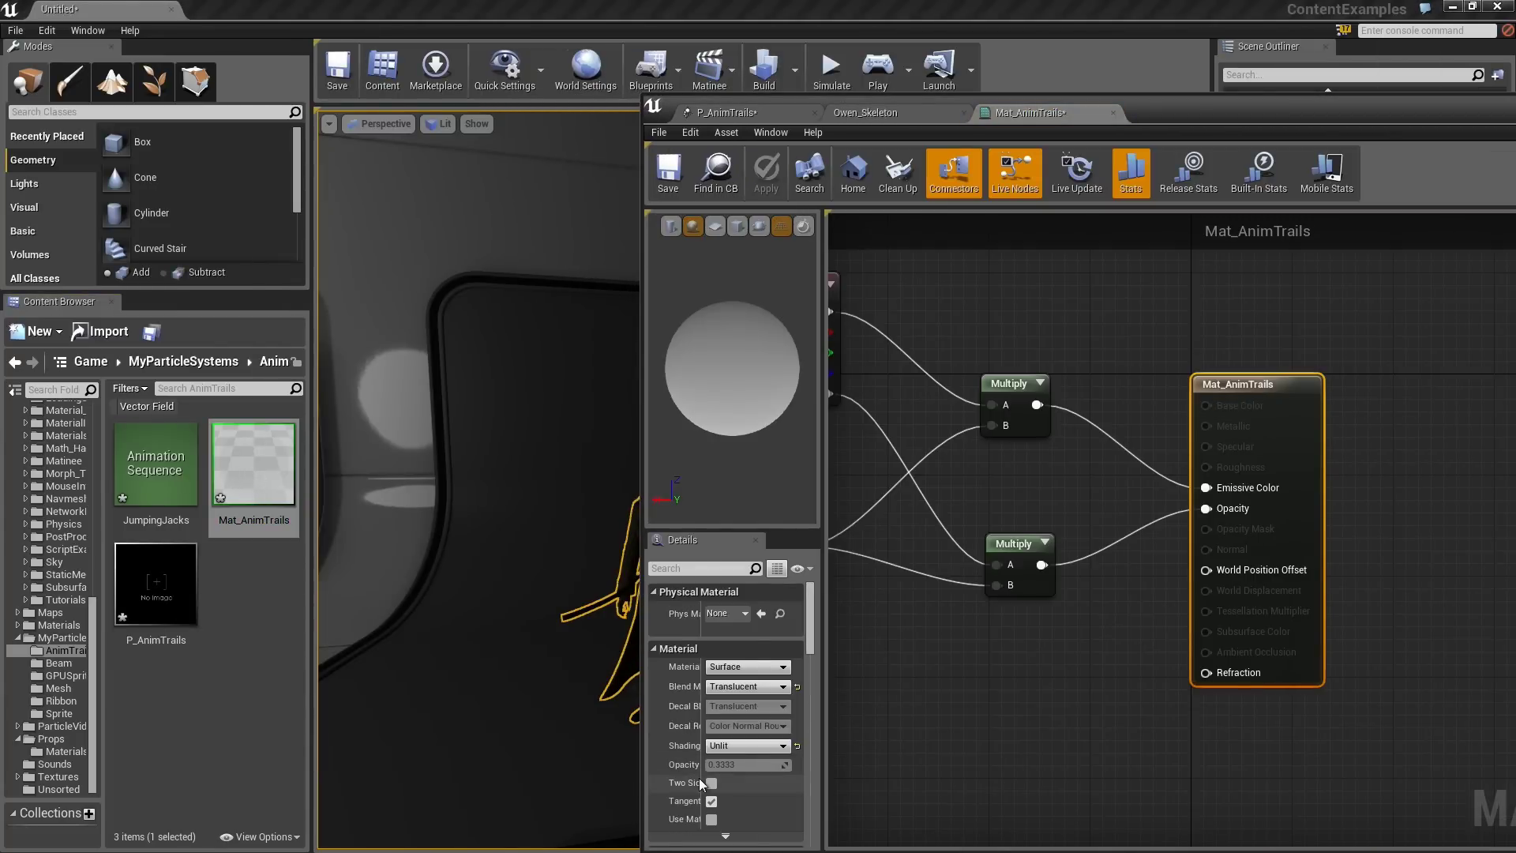
{"action": "left_click", "coordinate": [748, 783]}
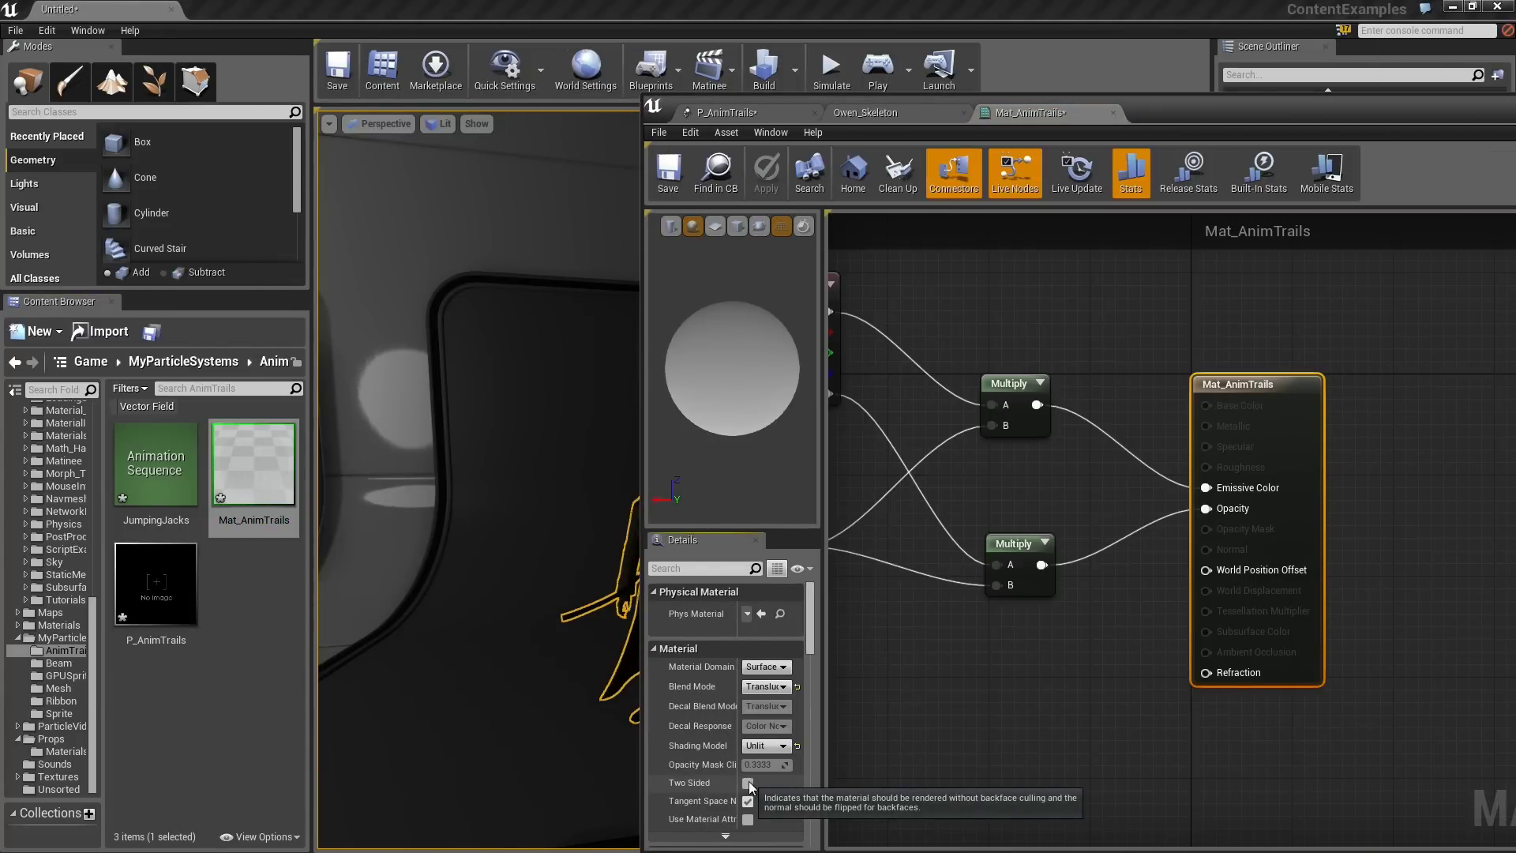
{"action": "left_click", "coordinate": [766, 170]}
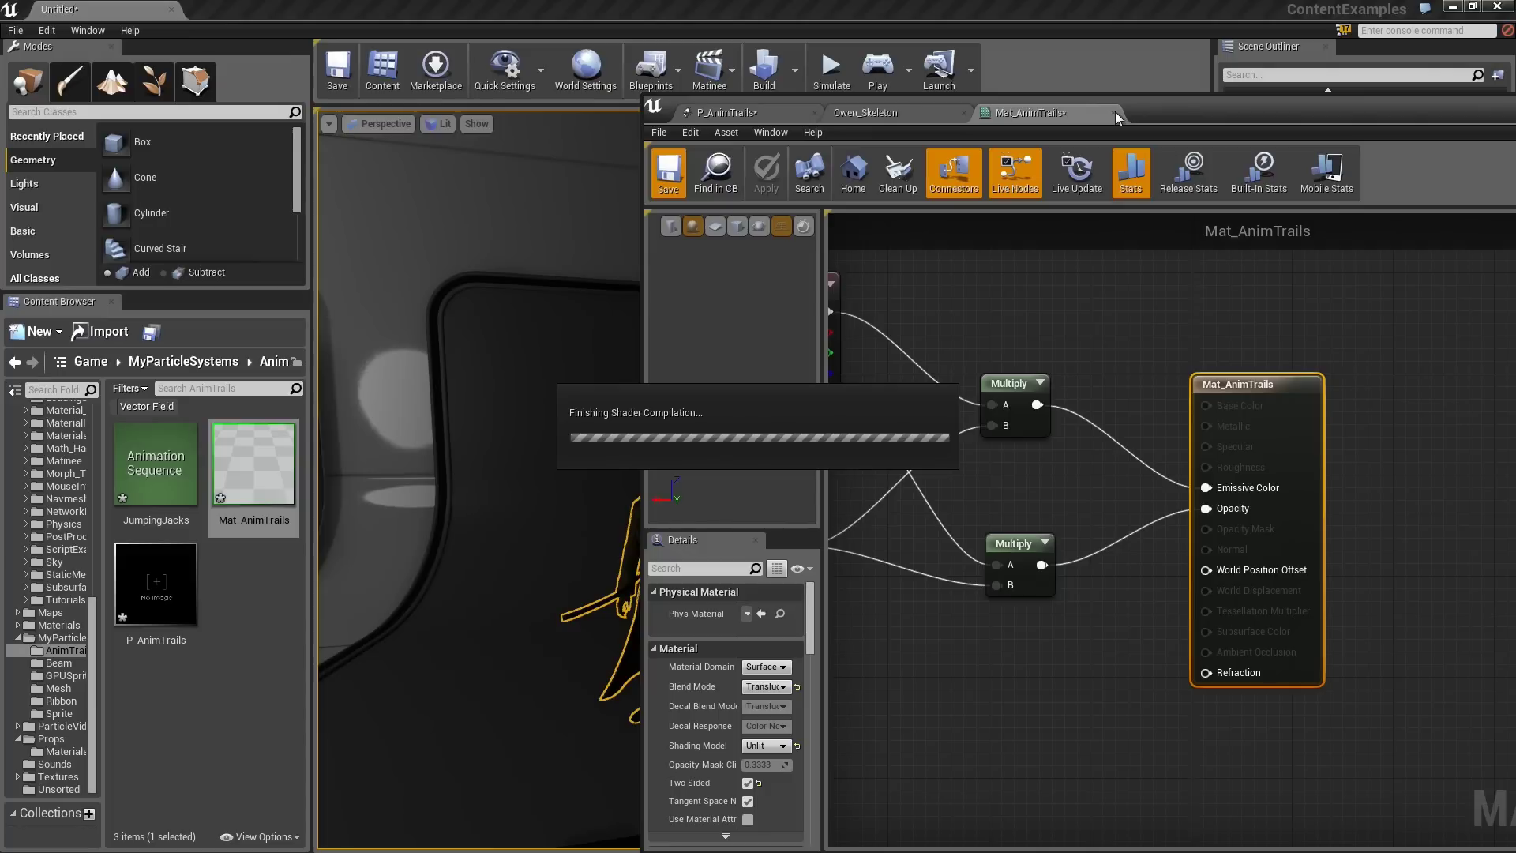
{"action": "key", "text": "ctrl+s"}
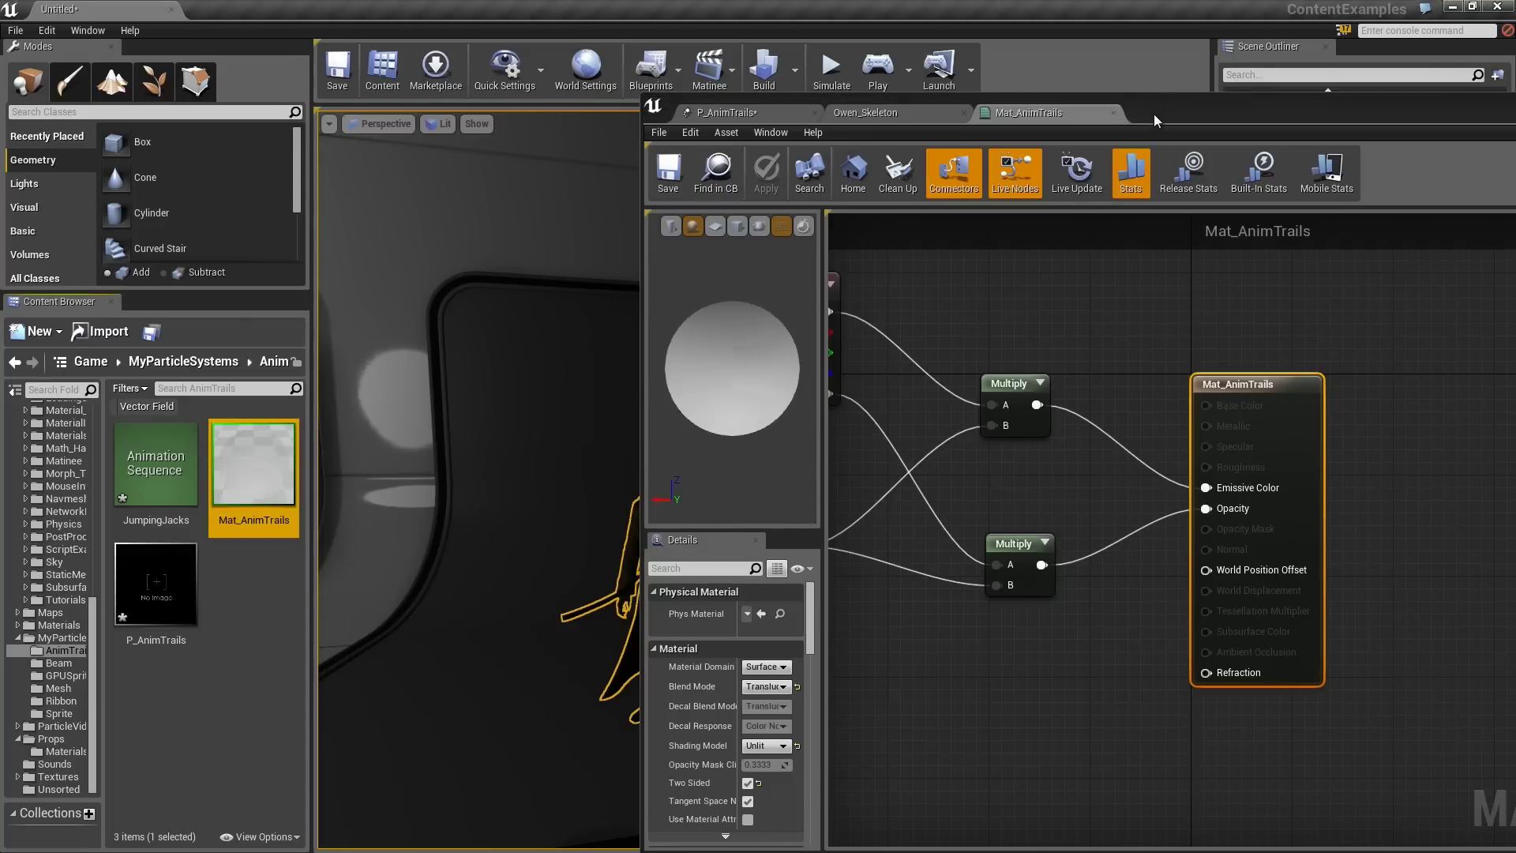
{"action": "left_click_drag", "start_coordinate": [1156, 114], "coordinate": [900, 2]}
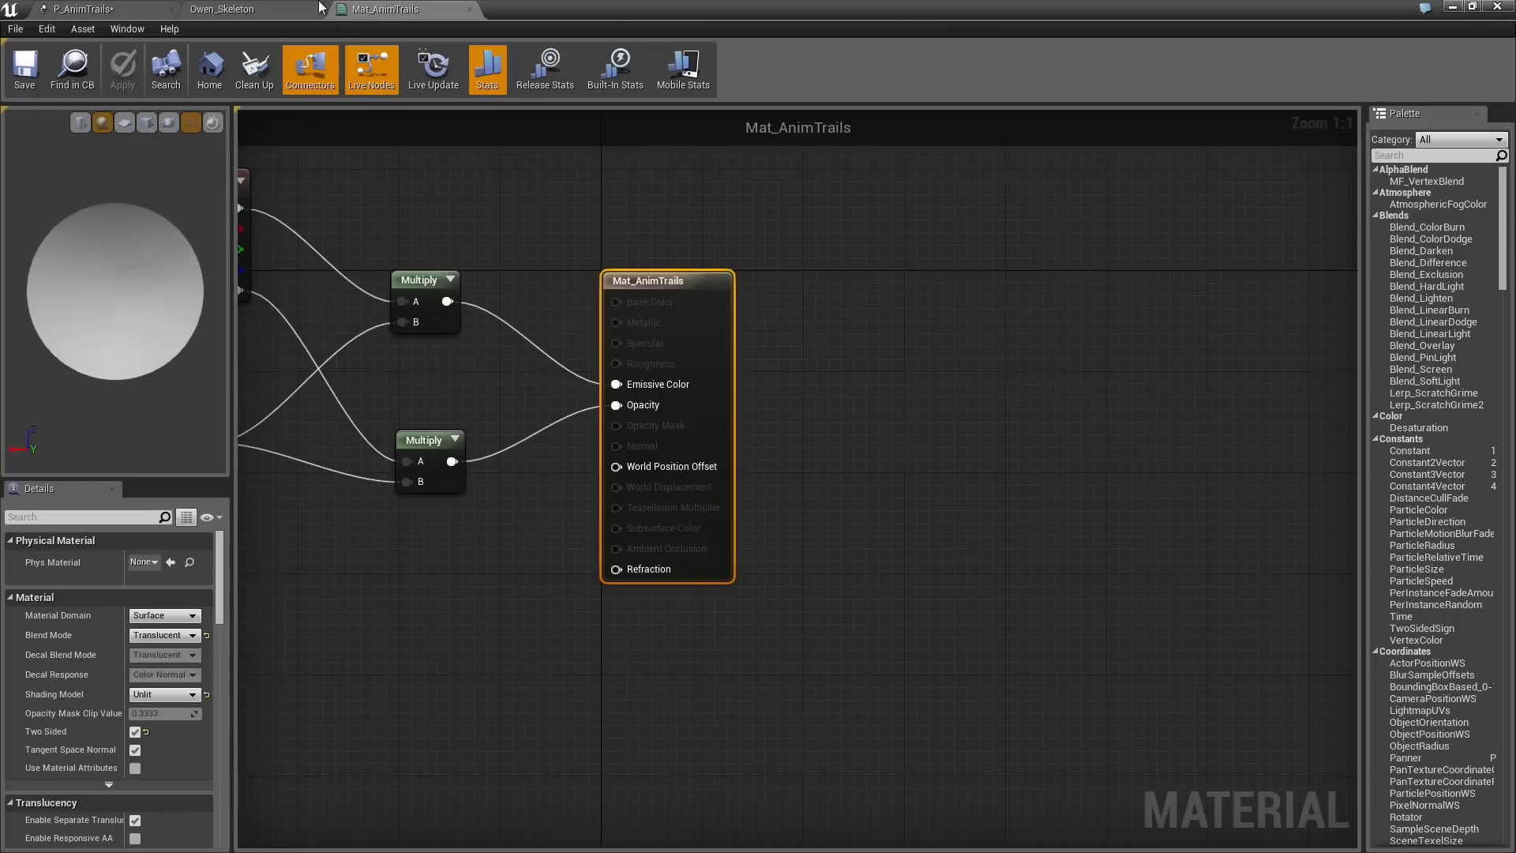
{"action": "left_click", "coordinate": [273, 13]}
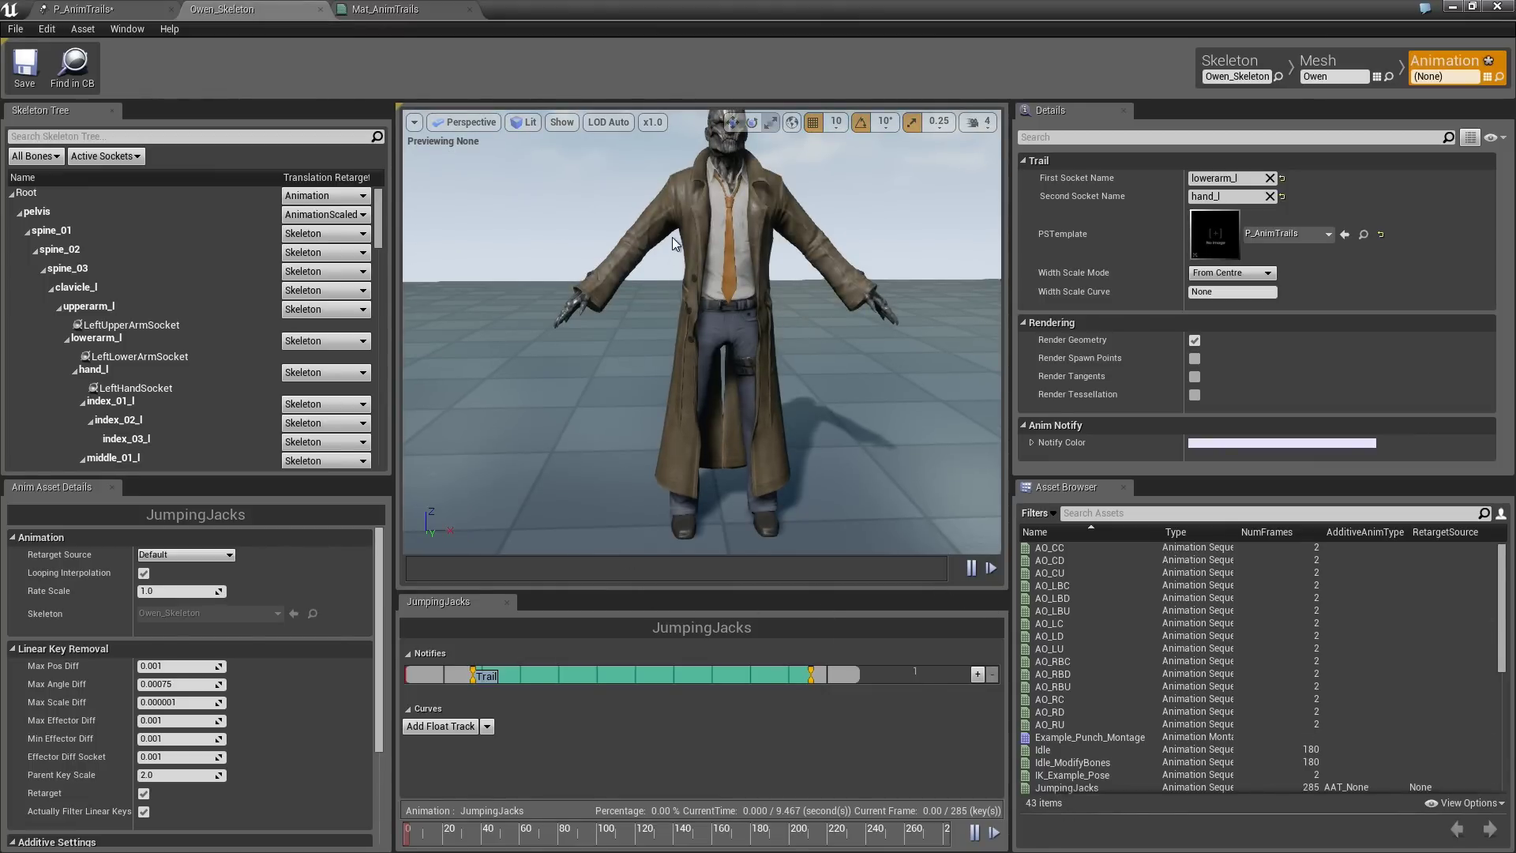
Step: Play the JumpingJacks preview with its trails, then pause it
{"action": "scroll", "coordinate": [674, 243], "scroll_direction": "down", "scroll_amount": 5}
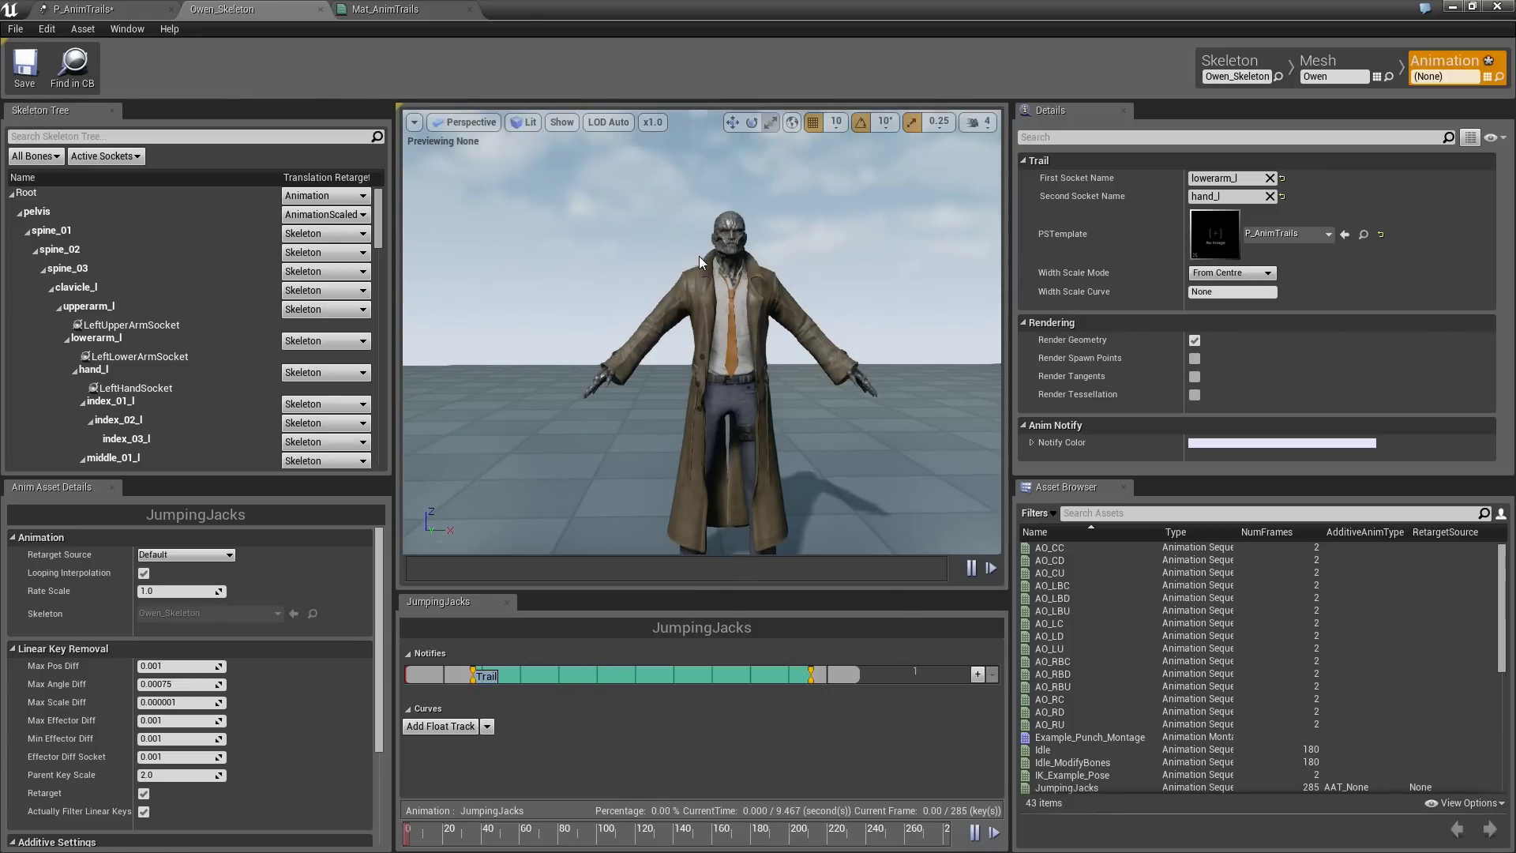
{"action": "left_click", "coordinate": [1062, 788]}
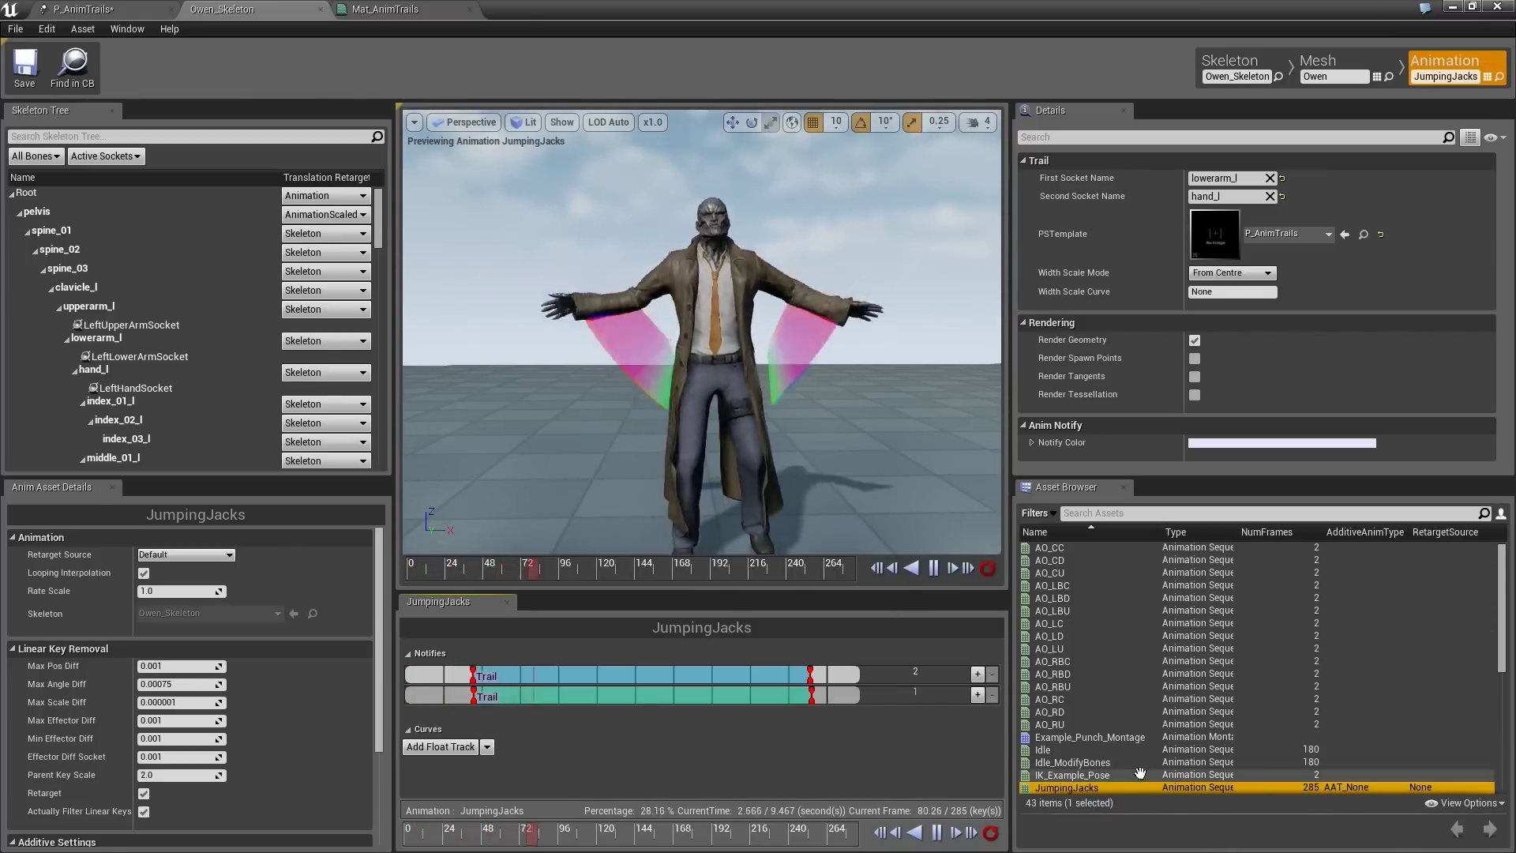
{"action": "left_click", "coordinate": [931, 569]}
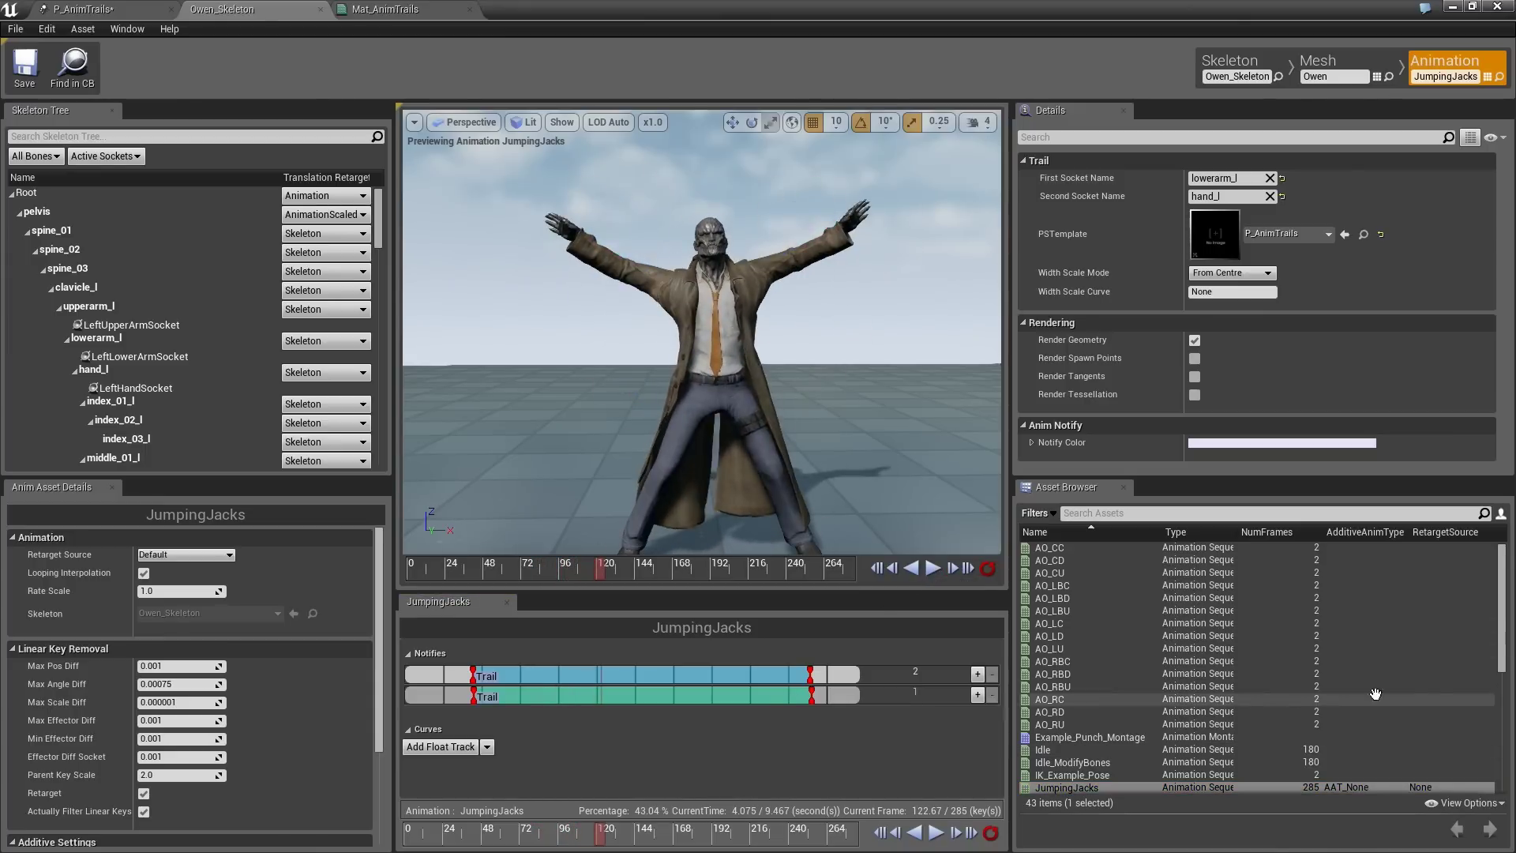
Step: Reopen the JumpingJacks animation, play and pause it, then switch to P_AnimTrails
{"action": "left_click_drag", "start_coordinate": [1504, 657], "coordinate": [1504, 670]}
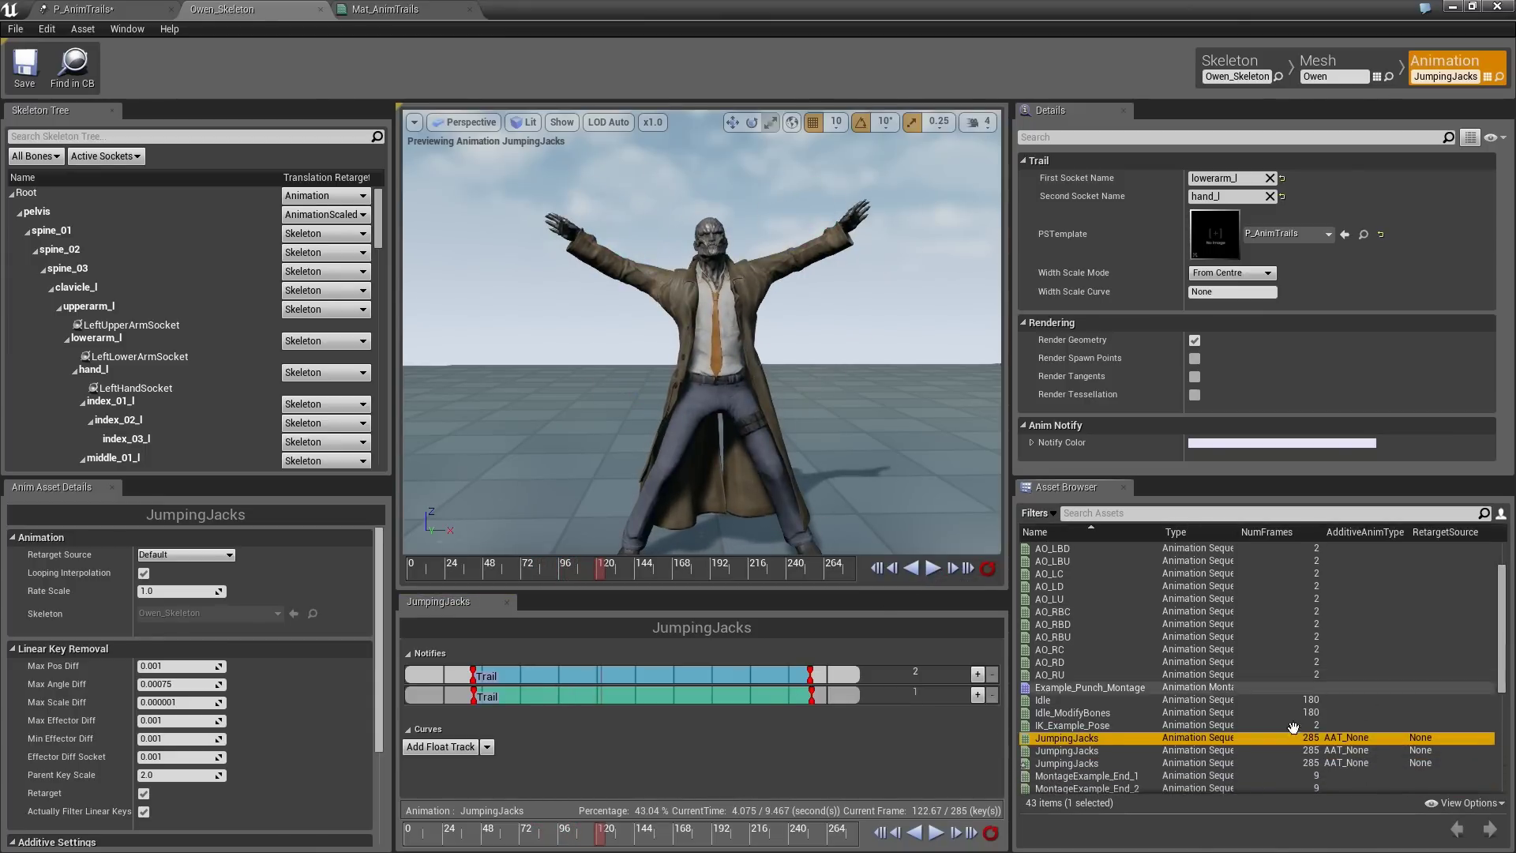
{"action": "double_click", "coordinate": [1055, 761]}
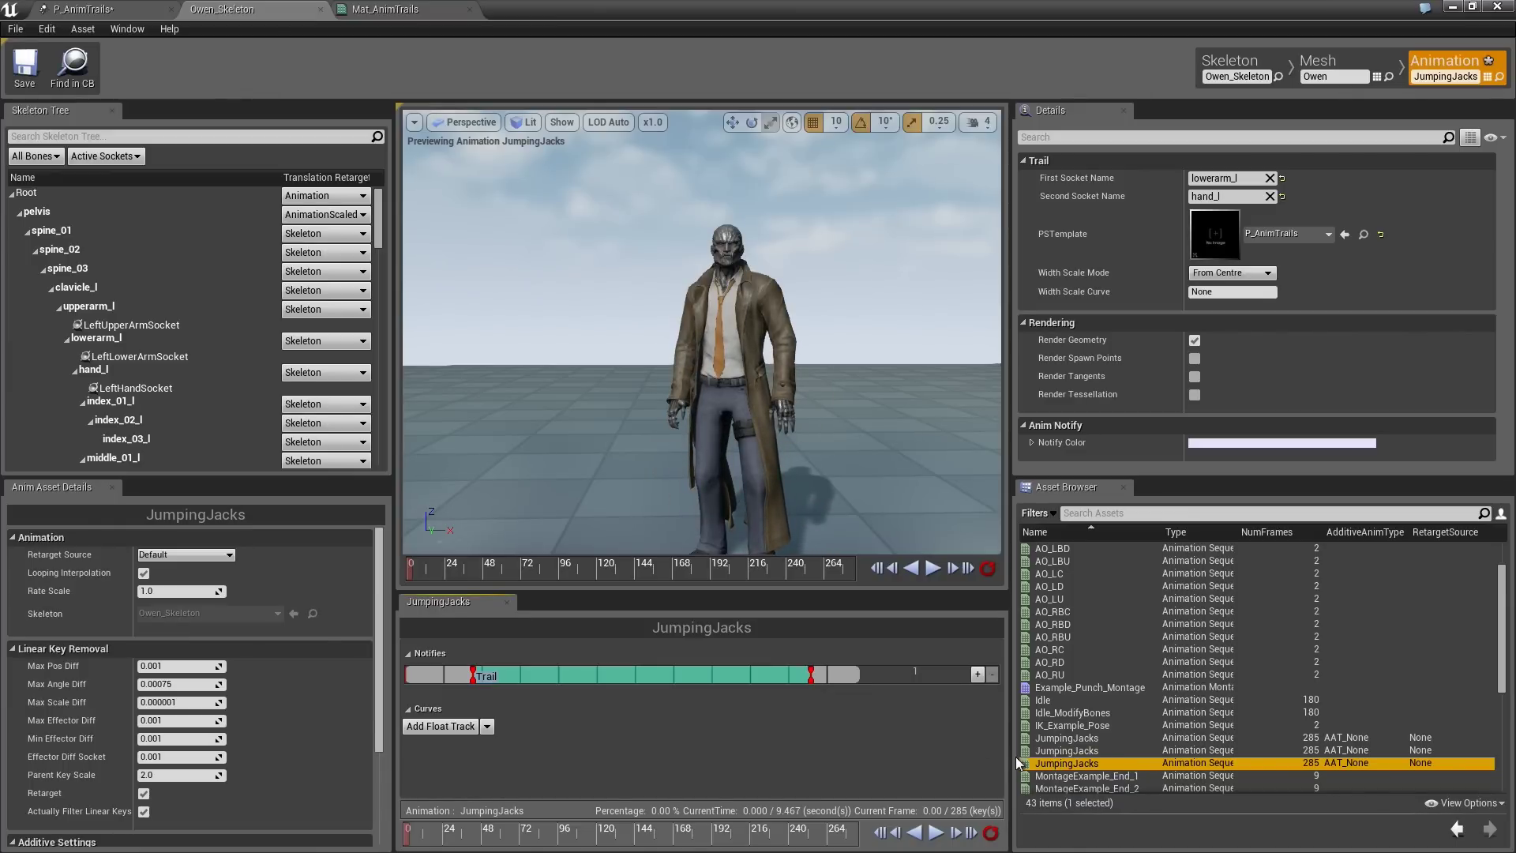
{"action": "left_click", "coordinate": [929, 568]}
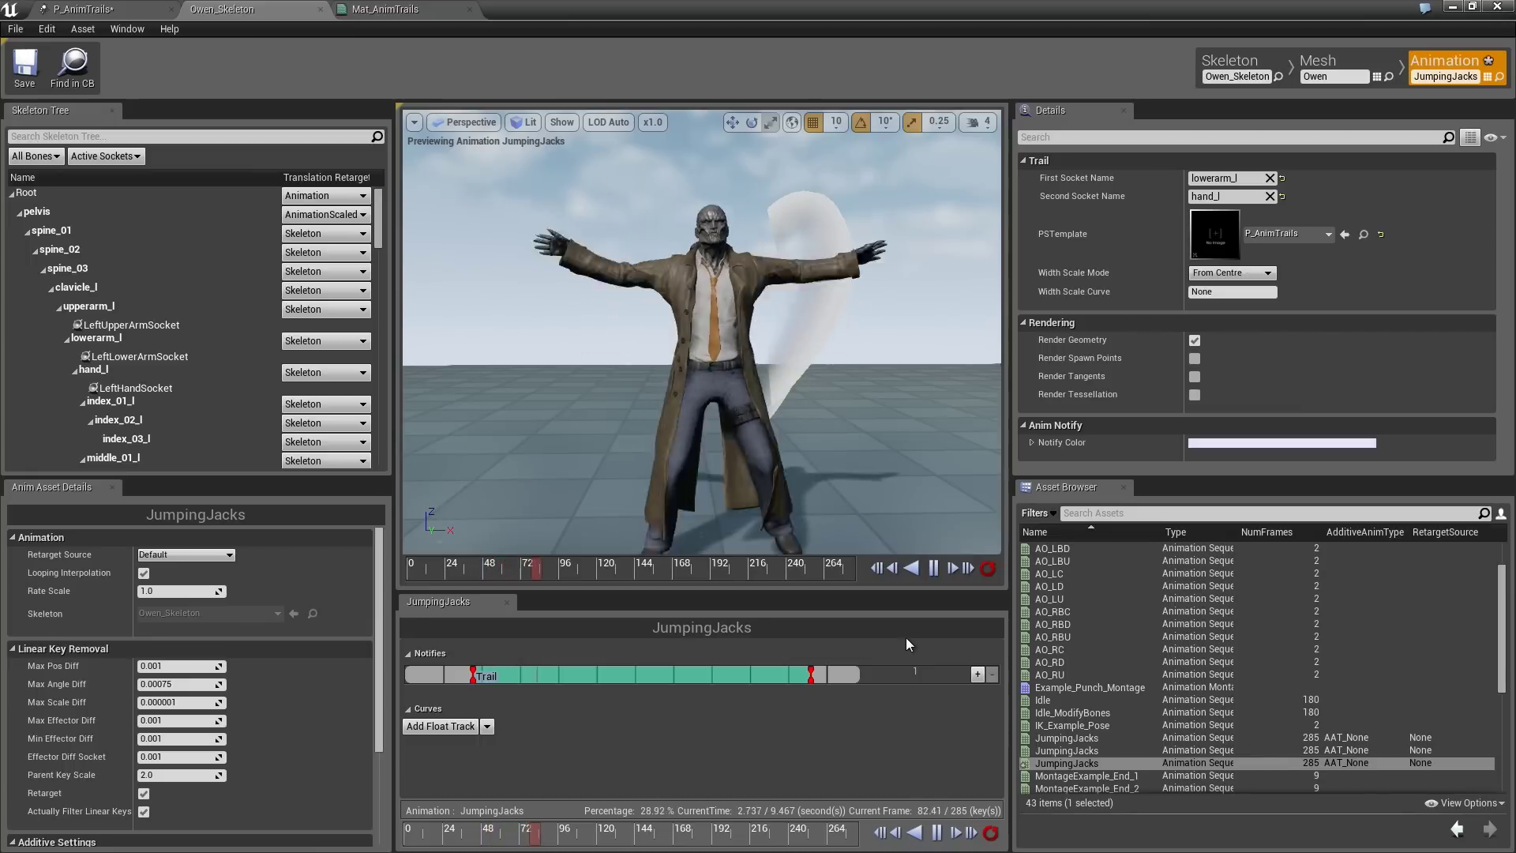
{"action": "left_click", "coordinate": [931, 568]}
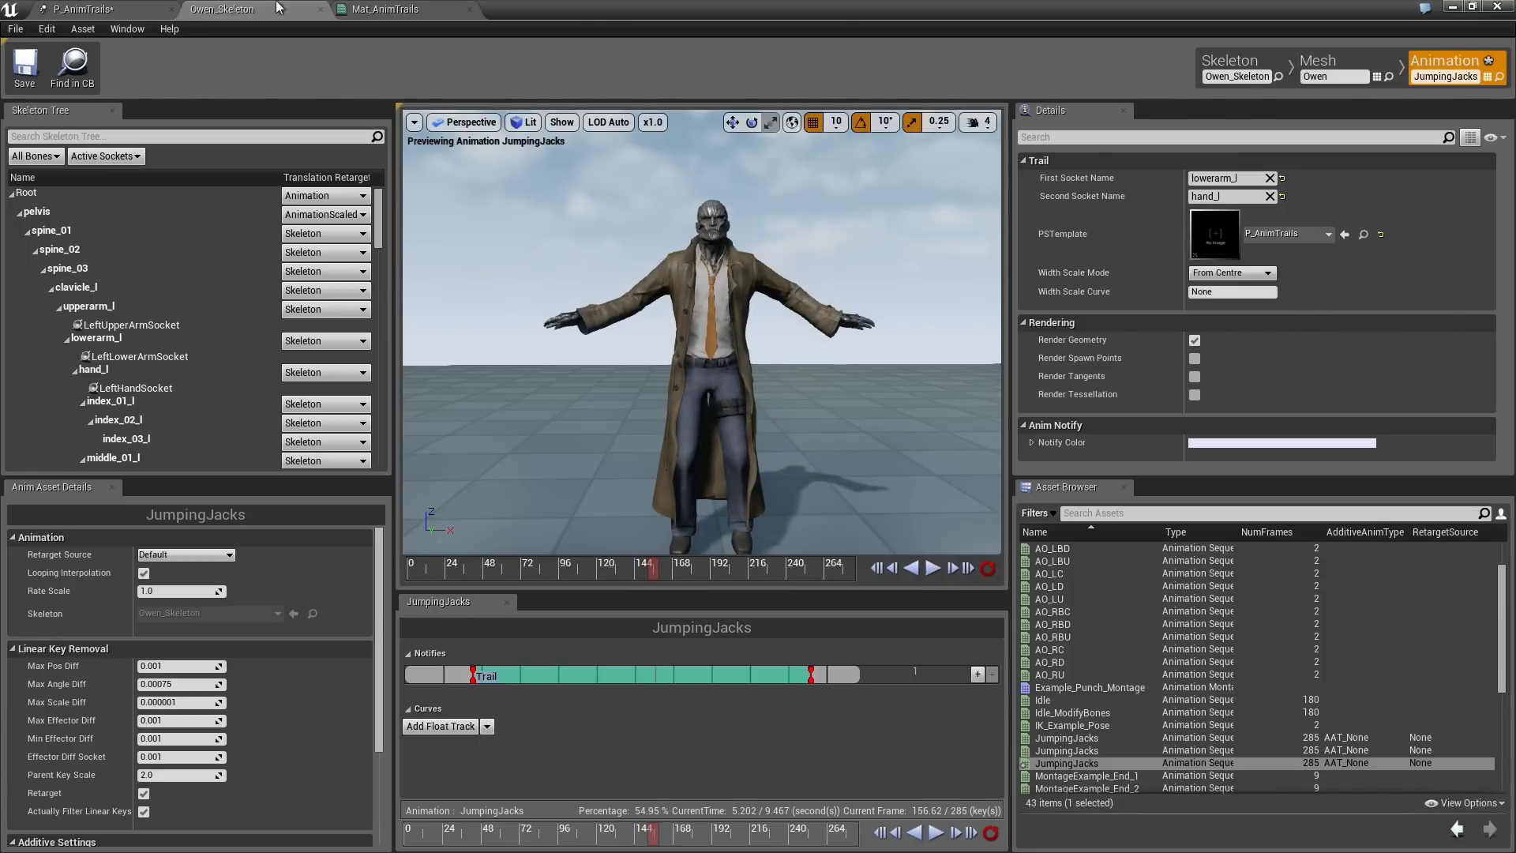
{"action": "left_click", "coordinate": [118, 15]}
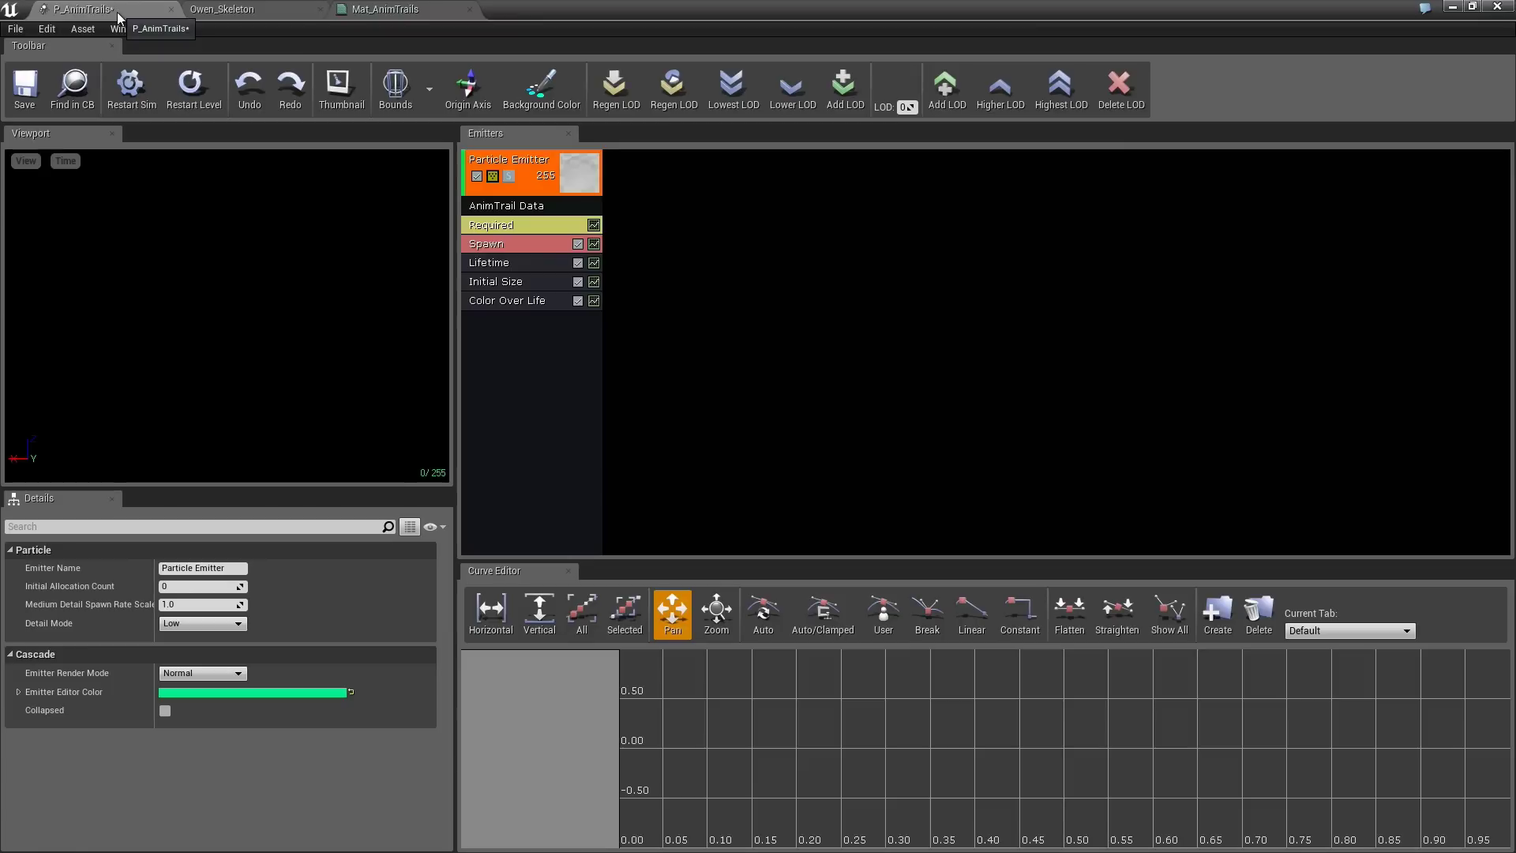
Step: Check the Lifetime module's values (Min 1.0), then scrub JumpingJacks later and replay it
{"action": "left_click", "coordinate": [489, 263]}
{"action": "left_click", "coordinate": [190, 606]}
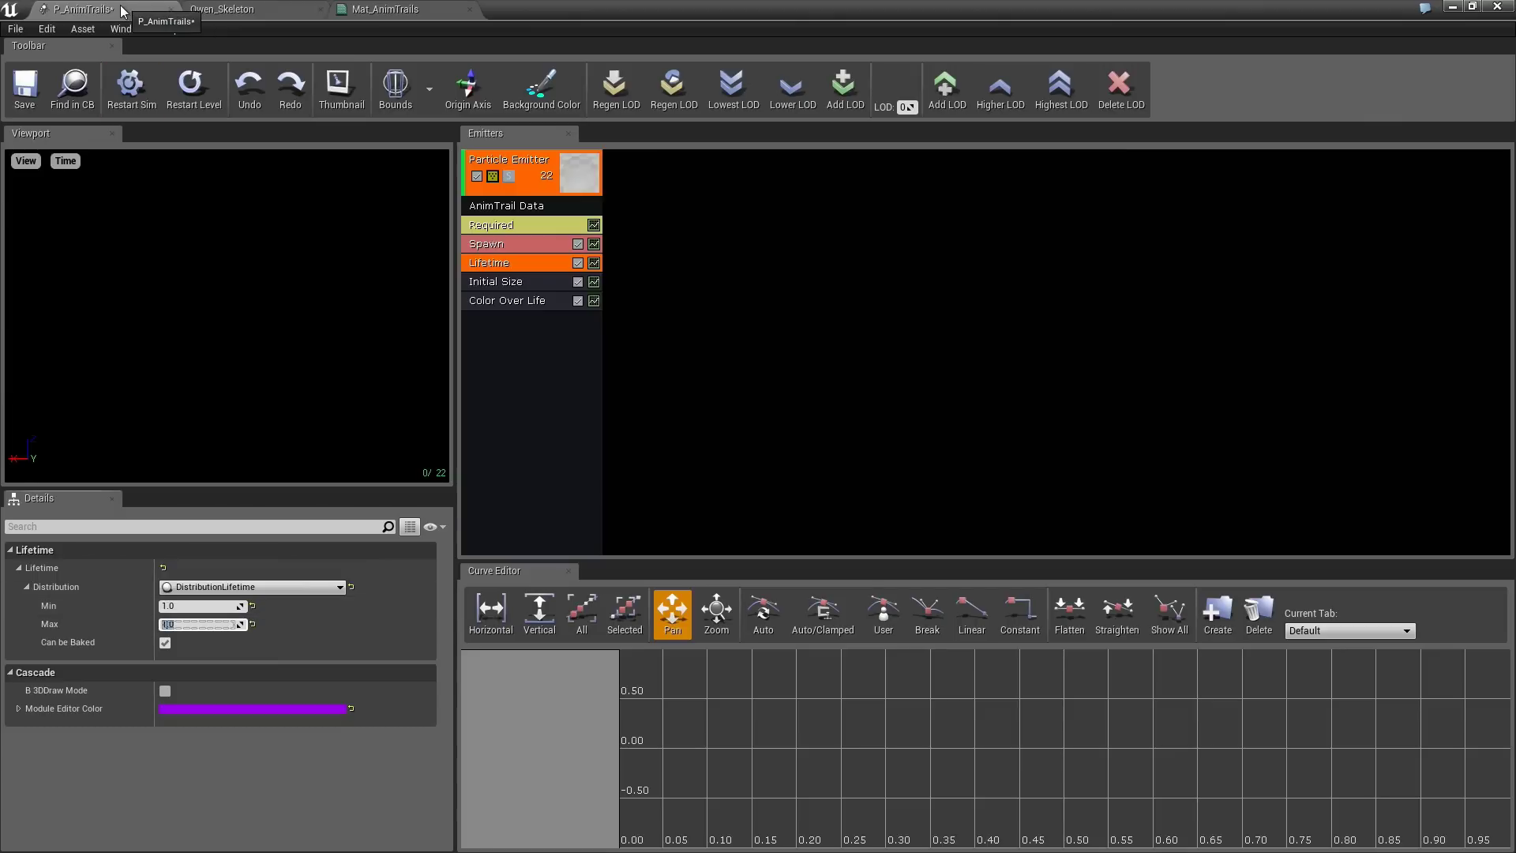
{"action": "left_click", "coordinate": [225, 9]}
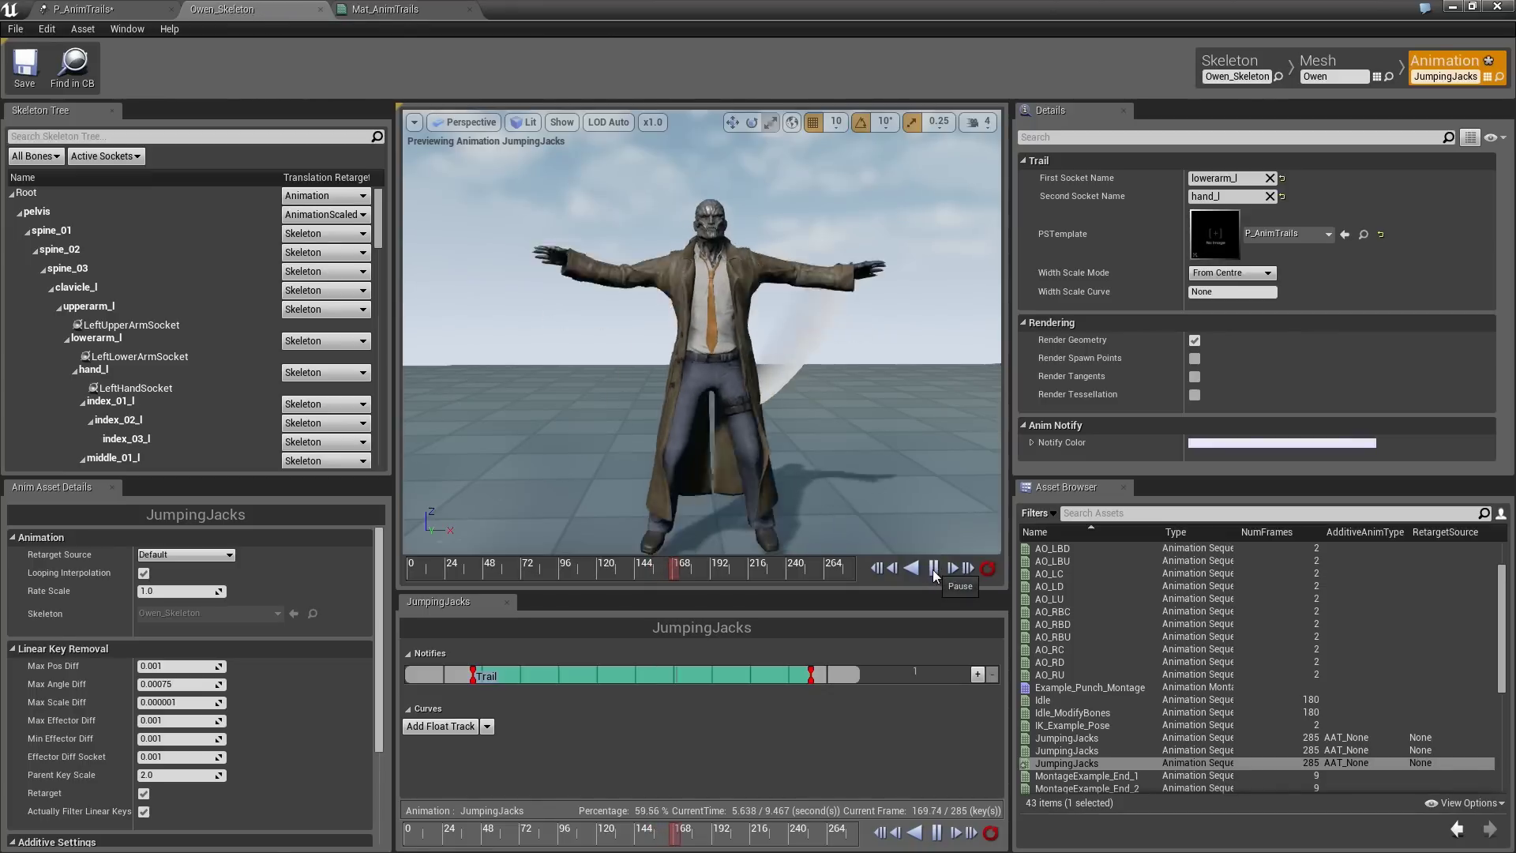
{"action": "left_click_drag", "start_coordinate": [663, 836], "coordinate": [814, 837]}
{"action": "left_click", "coordinate": [934, 570]}
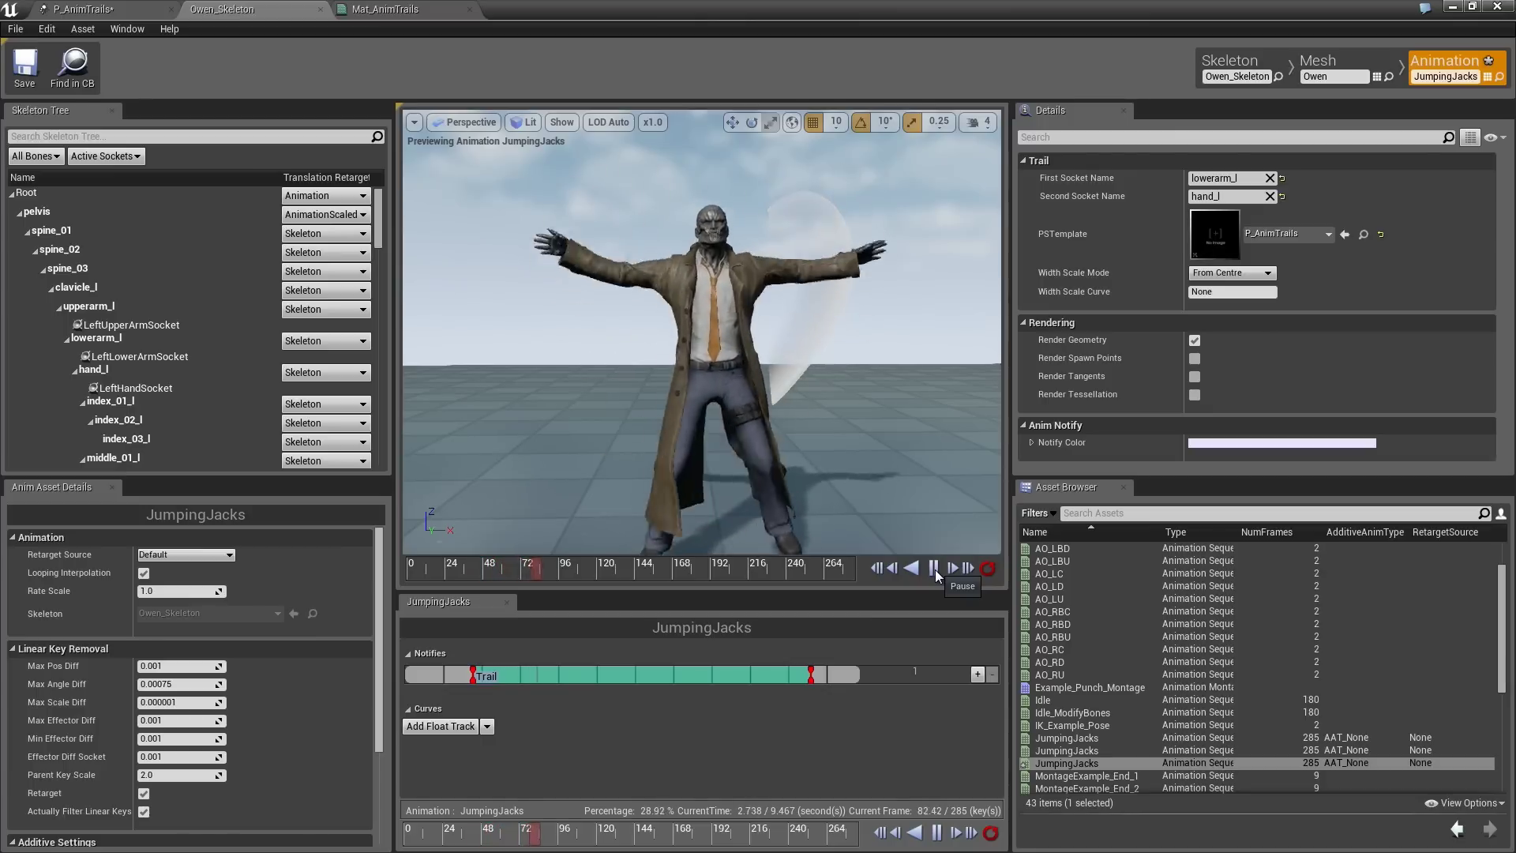
Step: Stop the preview and rearrange the TexCoord and Mask nodes in Mat_AnimTrails
{"action": "left_click", "coordinate": [934, 569]}
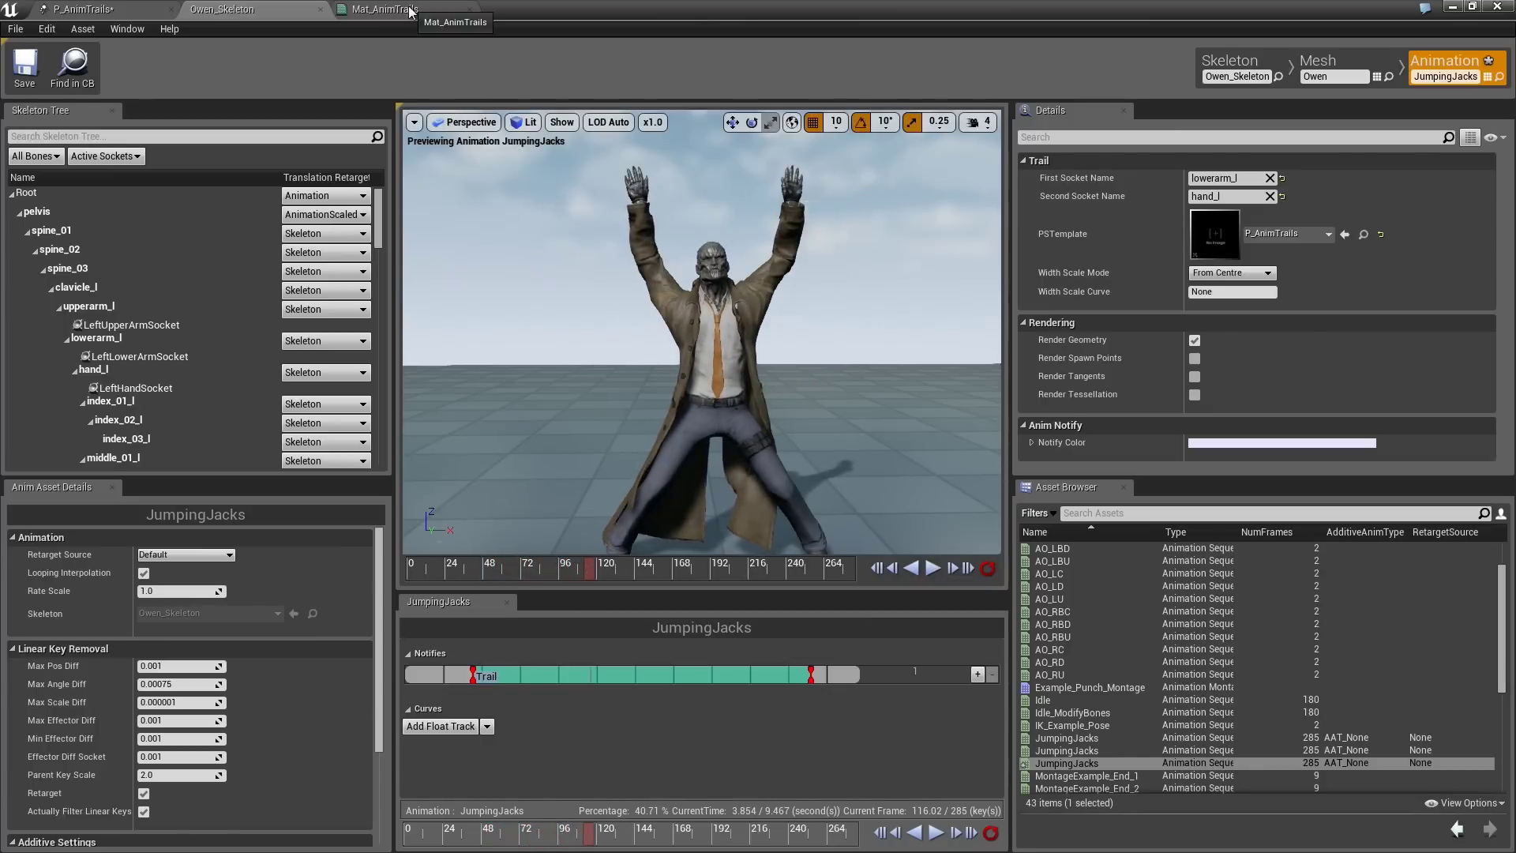
{"action": "left_click", "coordinate": [385, 8]}
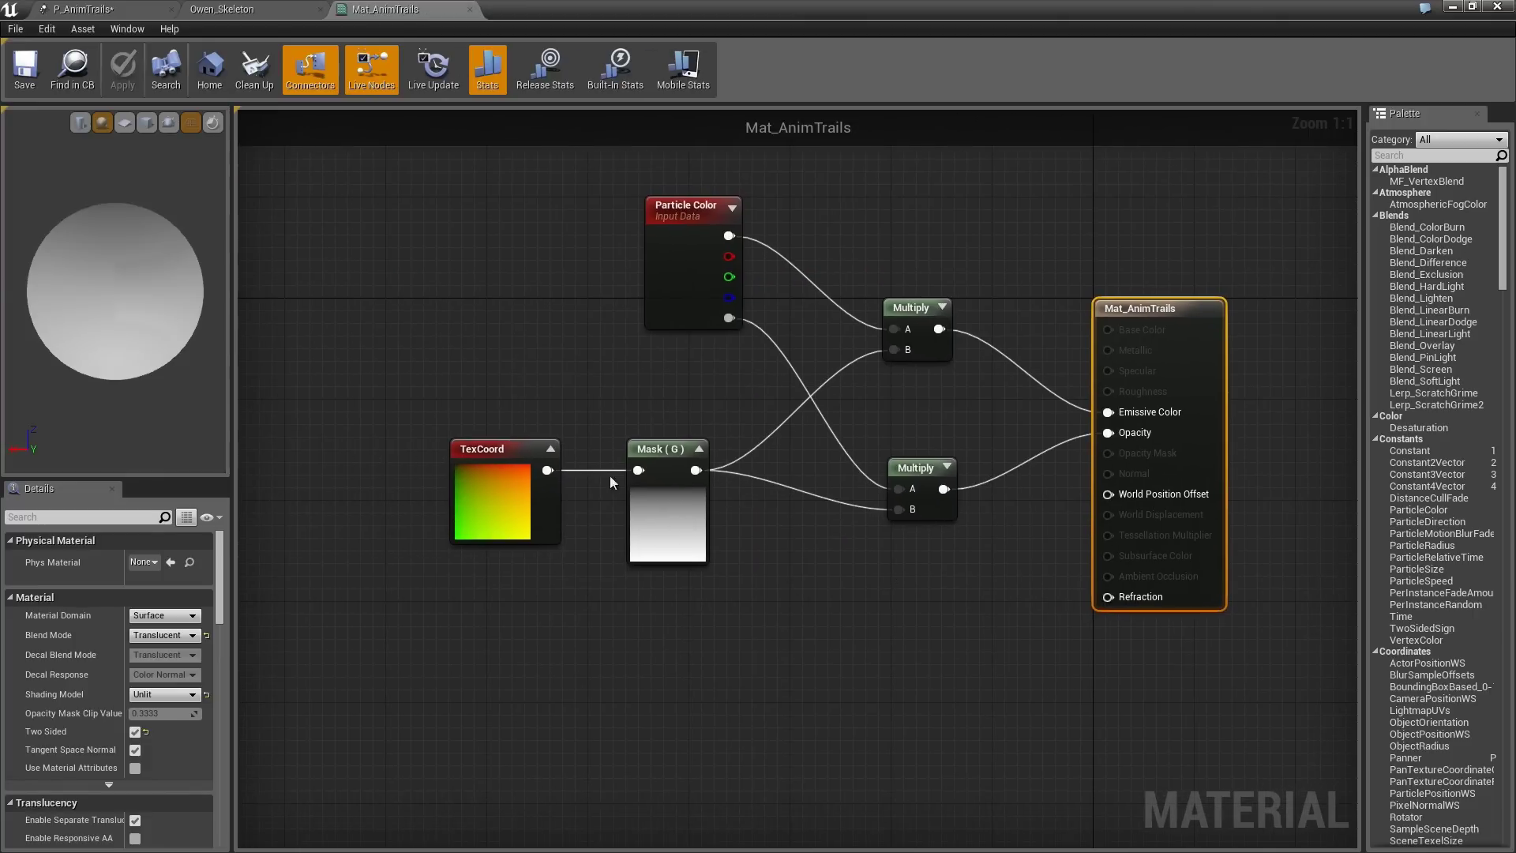
{"action": "left_click_drag", "start_coordinate": [532, 444], "coordinate": [441, 444]}
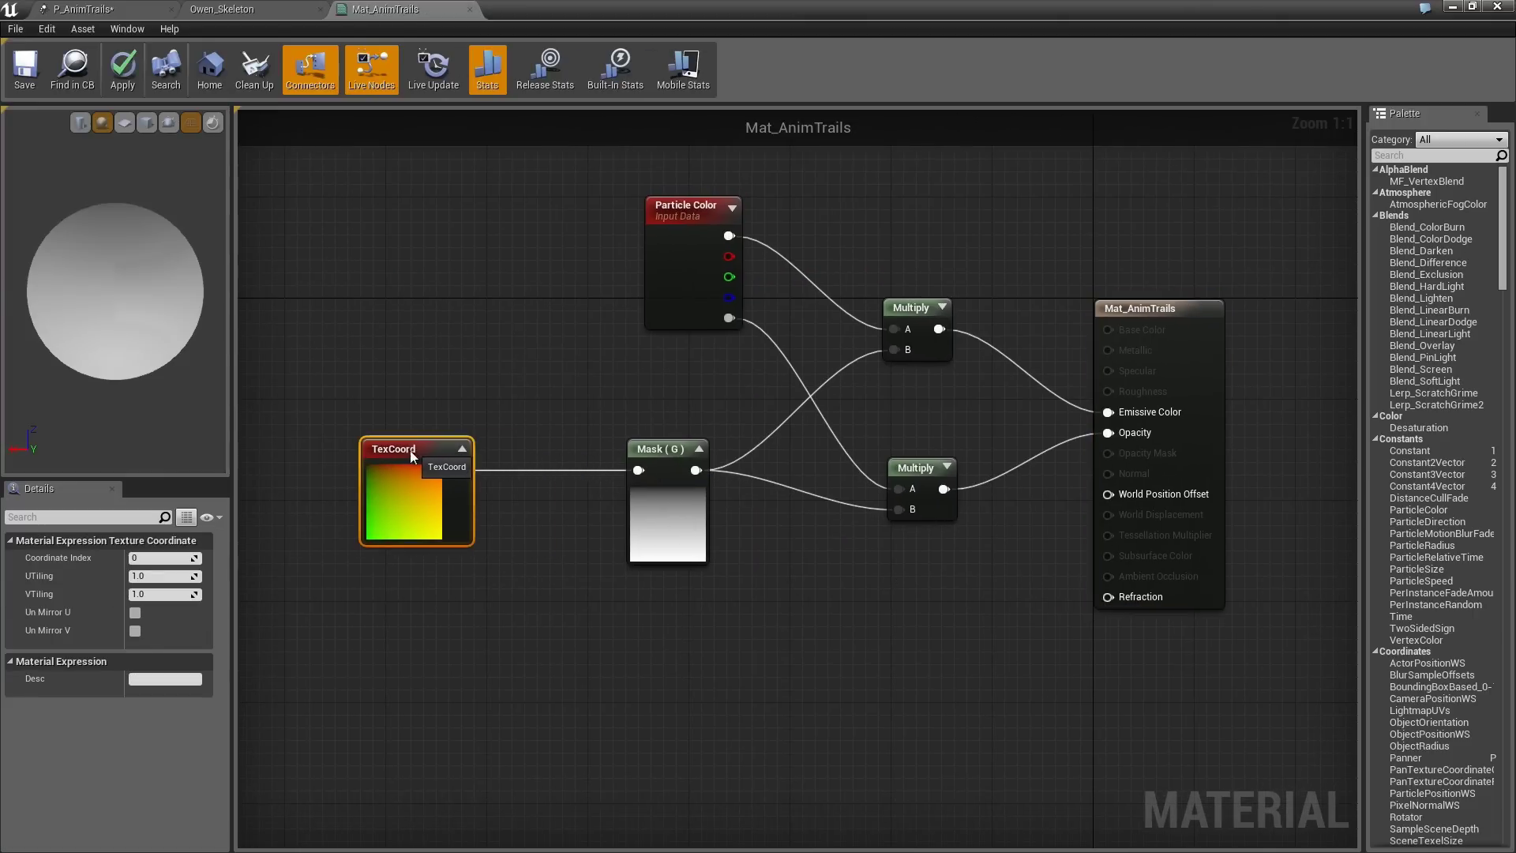
{"action": "left_click_drag", "start_coordinate": [662, 453], "coordinate": [635, 450]}
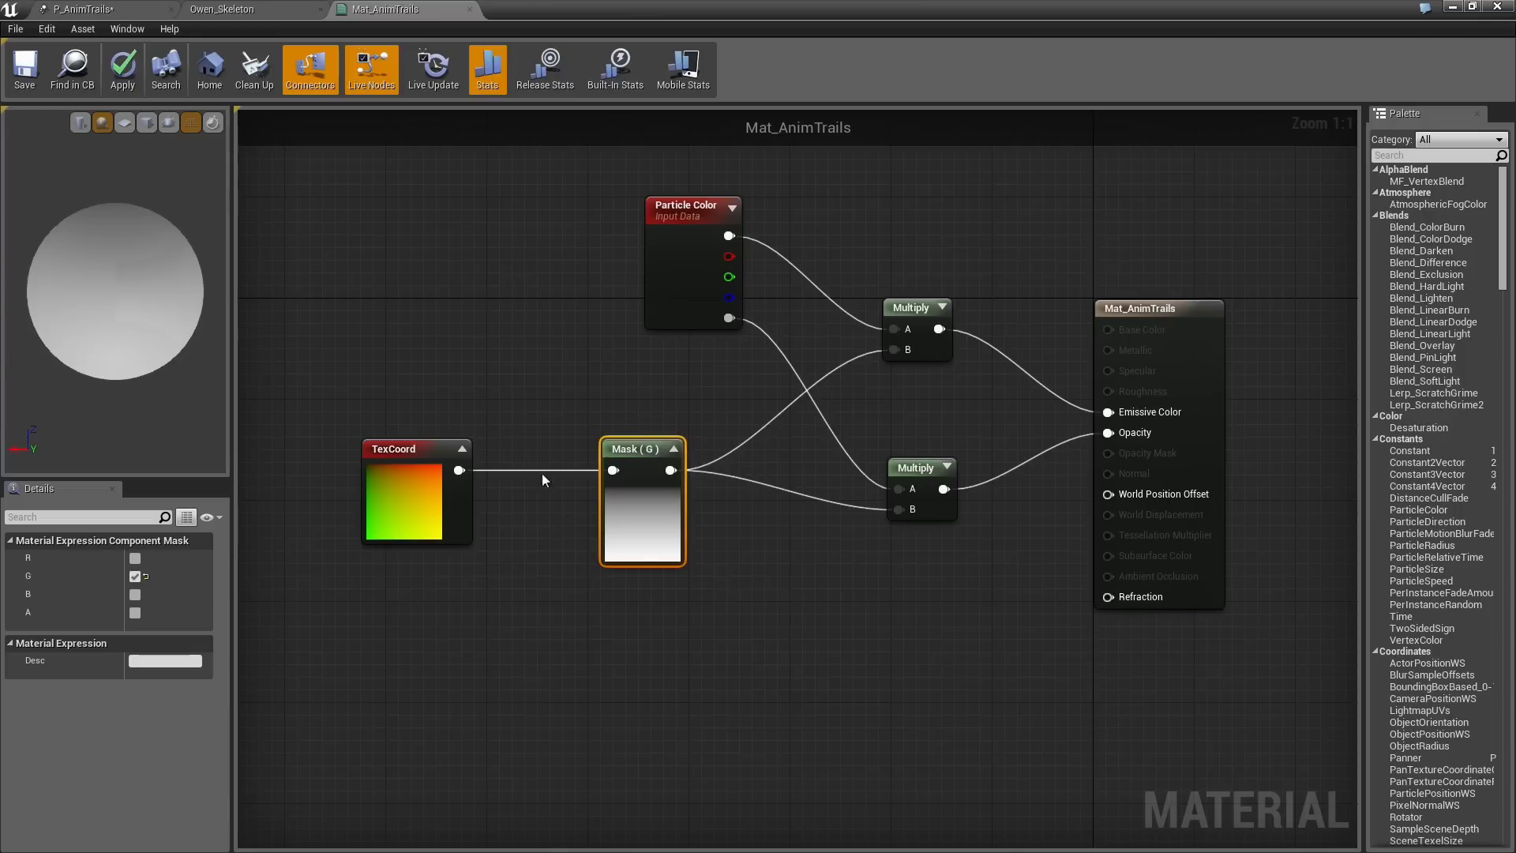
Step: Switch the Component Mask from G to R, apply, and return to Owen_Skeleton
{"action": "left_click", "coordinate": [135, 576]}
{"action": "left_click", "coordinate": [135, 557]}
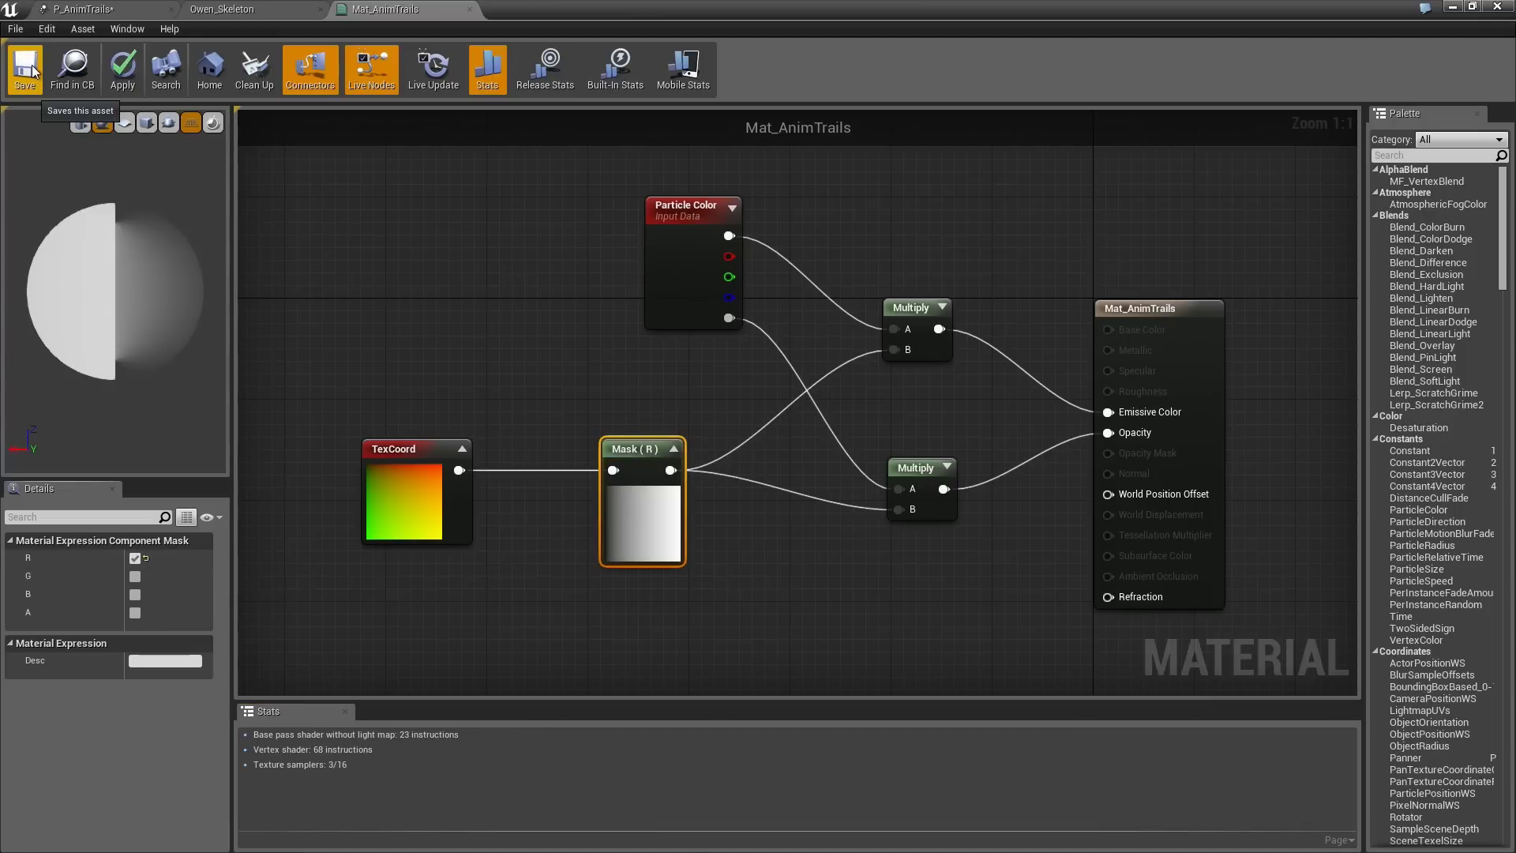
{"action": "left_click", "coordinate": [123, 69]}
{"action": "left_click", "coordinate": [222, 9]}
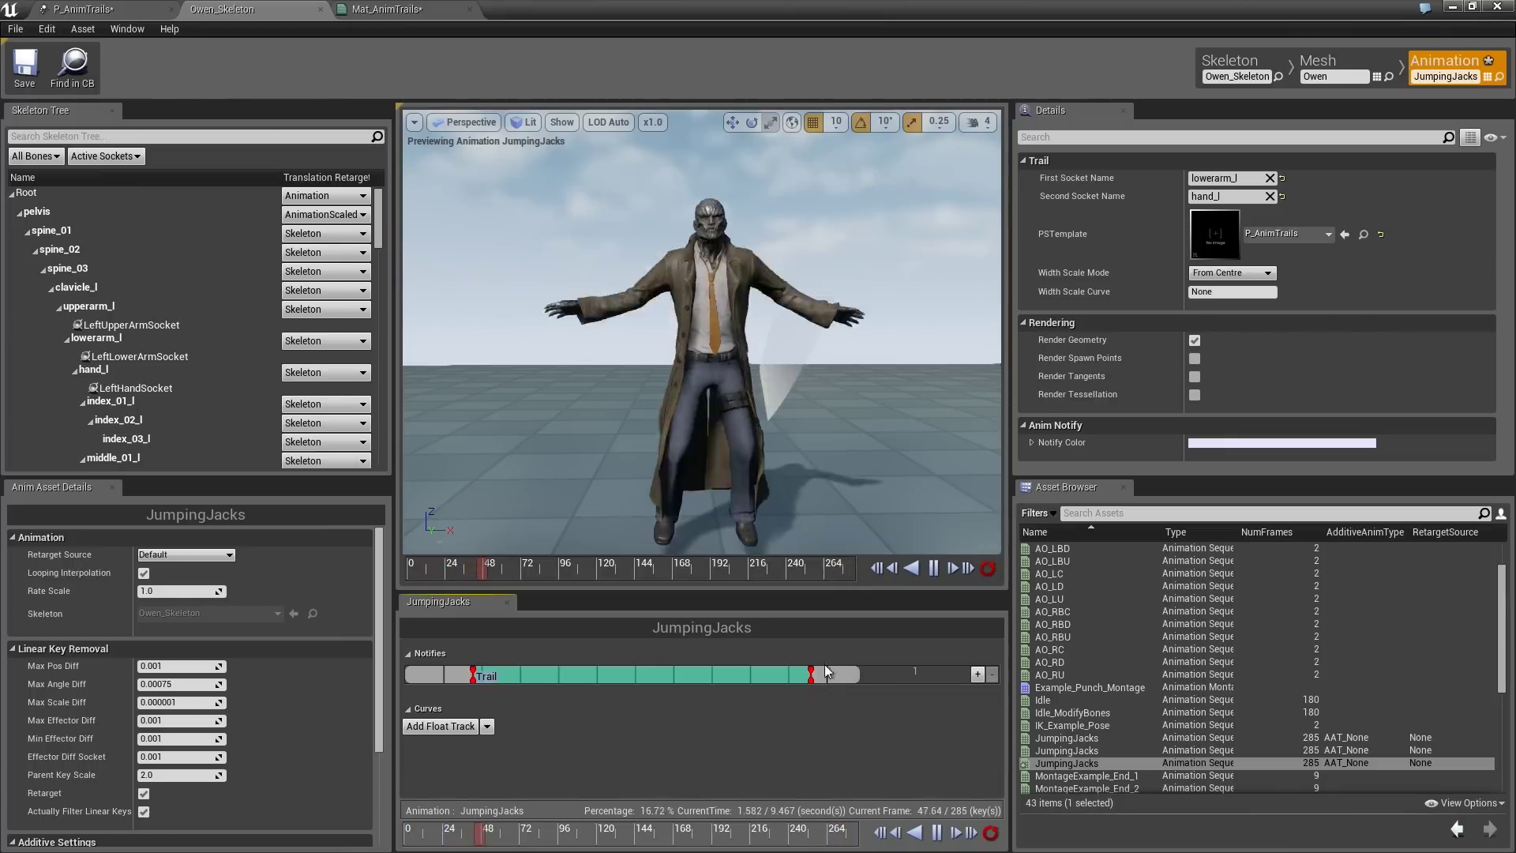
Step: Add notify track 2 with a new Trail notify state
{"action": "left_click", "coordinate": [978, 674]}
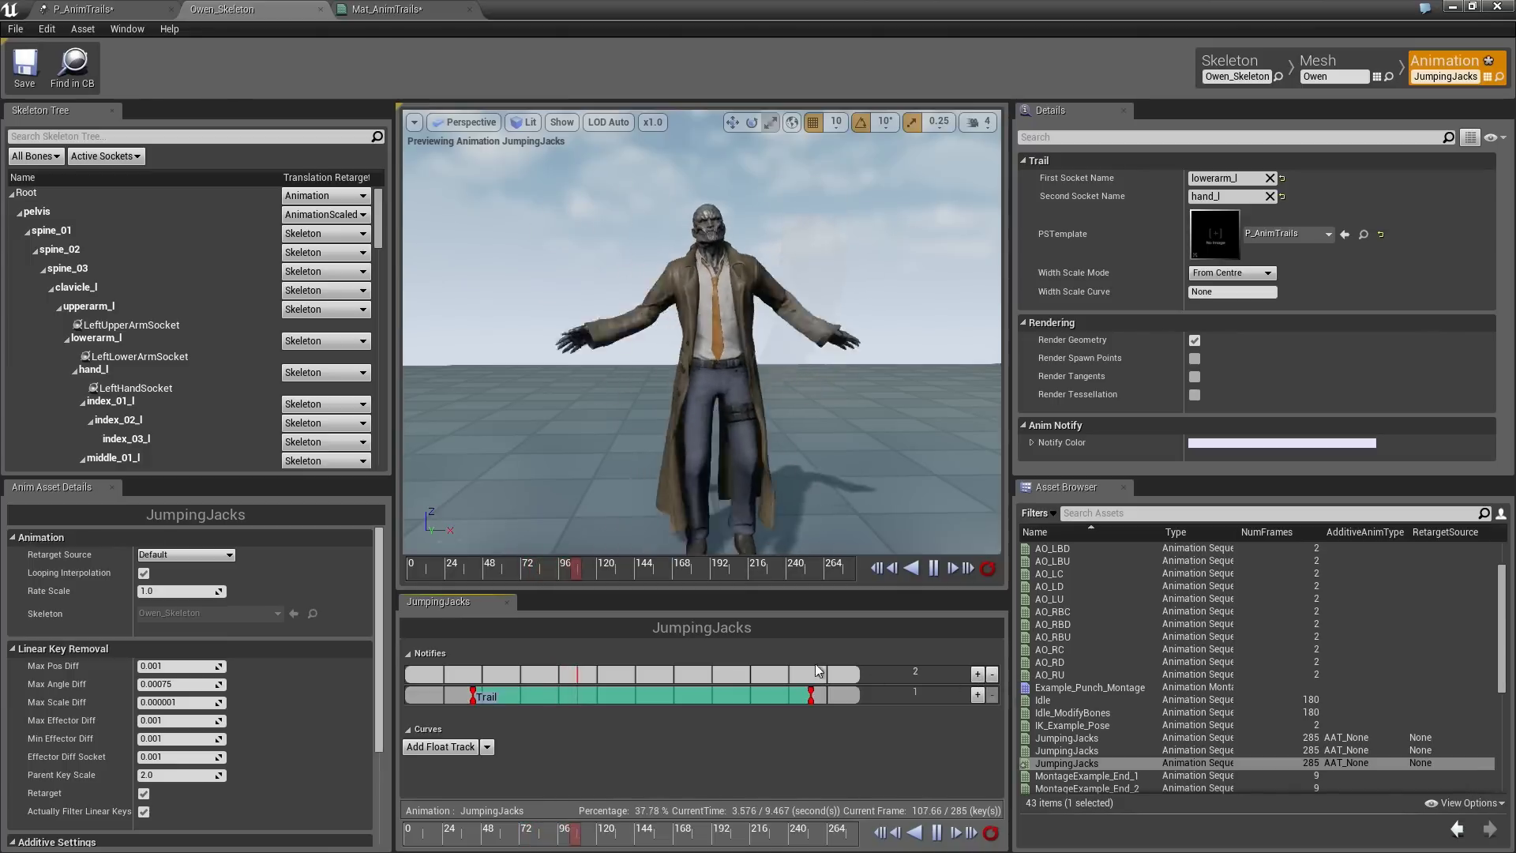
{"action": "right_click", "coordinate": [472, 675]}
{"action": "mouse_move", "coordinate": [501, 712]}
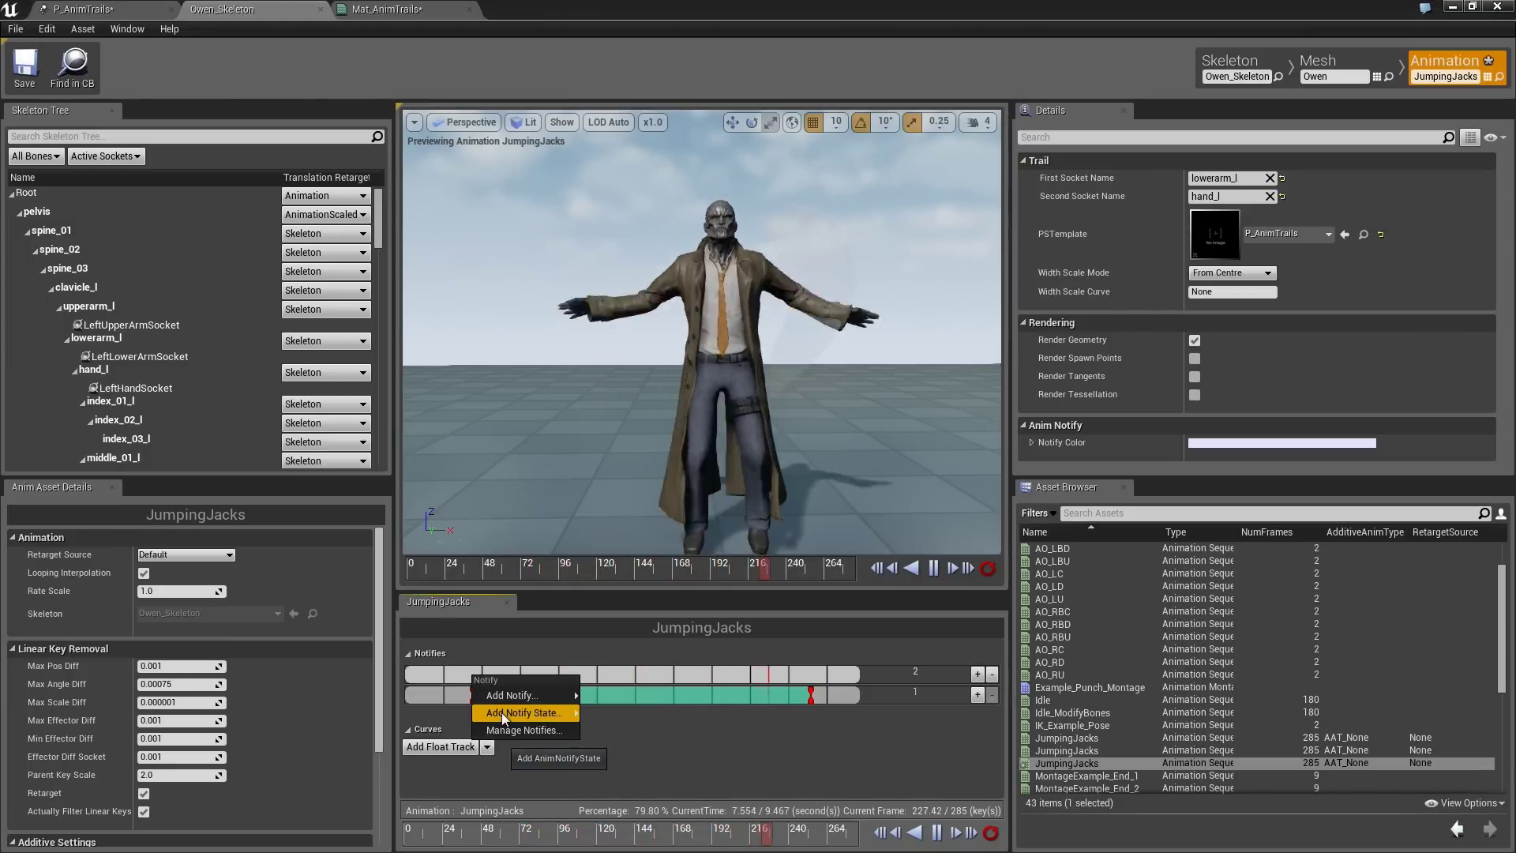
{"action": "left_click", "coordinate": [604, 742]}
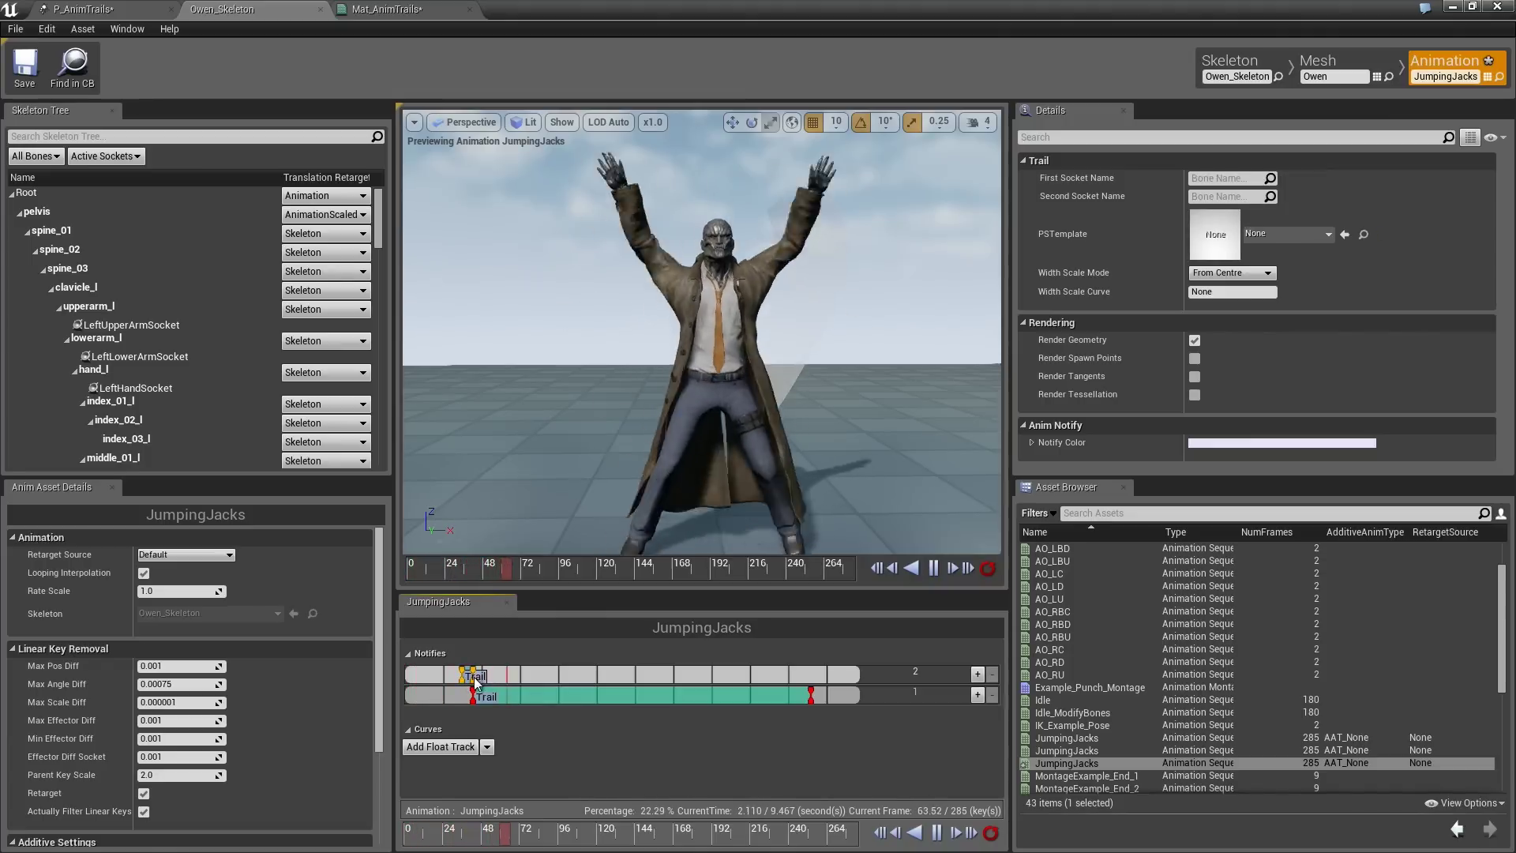
Step: Align the new Trail with the first one and assign P_AnimTrails as its PSTemplate
{"action": "left_click_drag", "start_coordinate": [467, 676], "coordinate": [810, 710]}
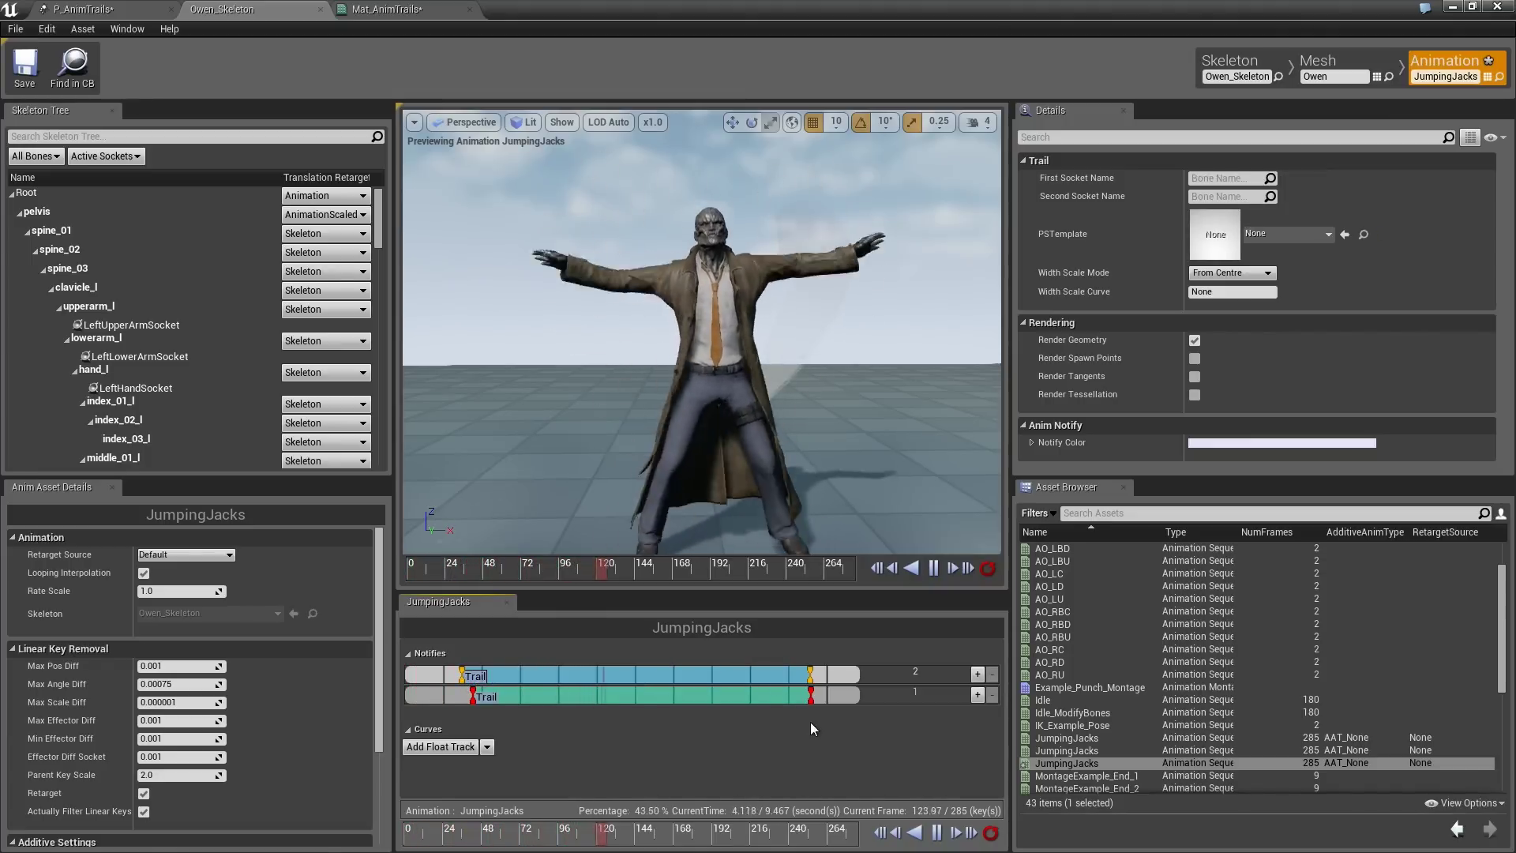
{"action": "left_click_drag", "start_coordinate": [469, 680], "coordinate": [475, 692]}
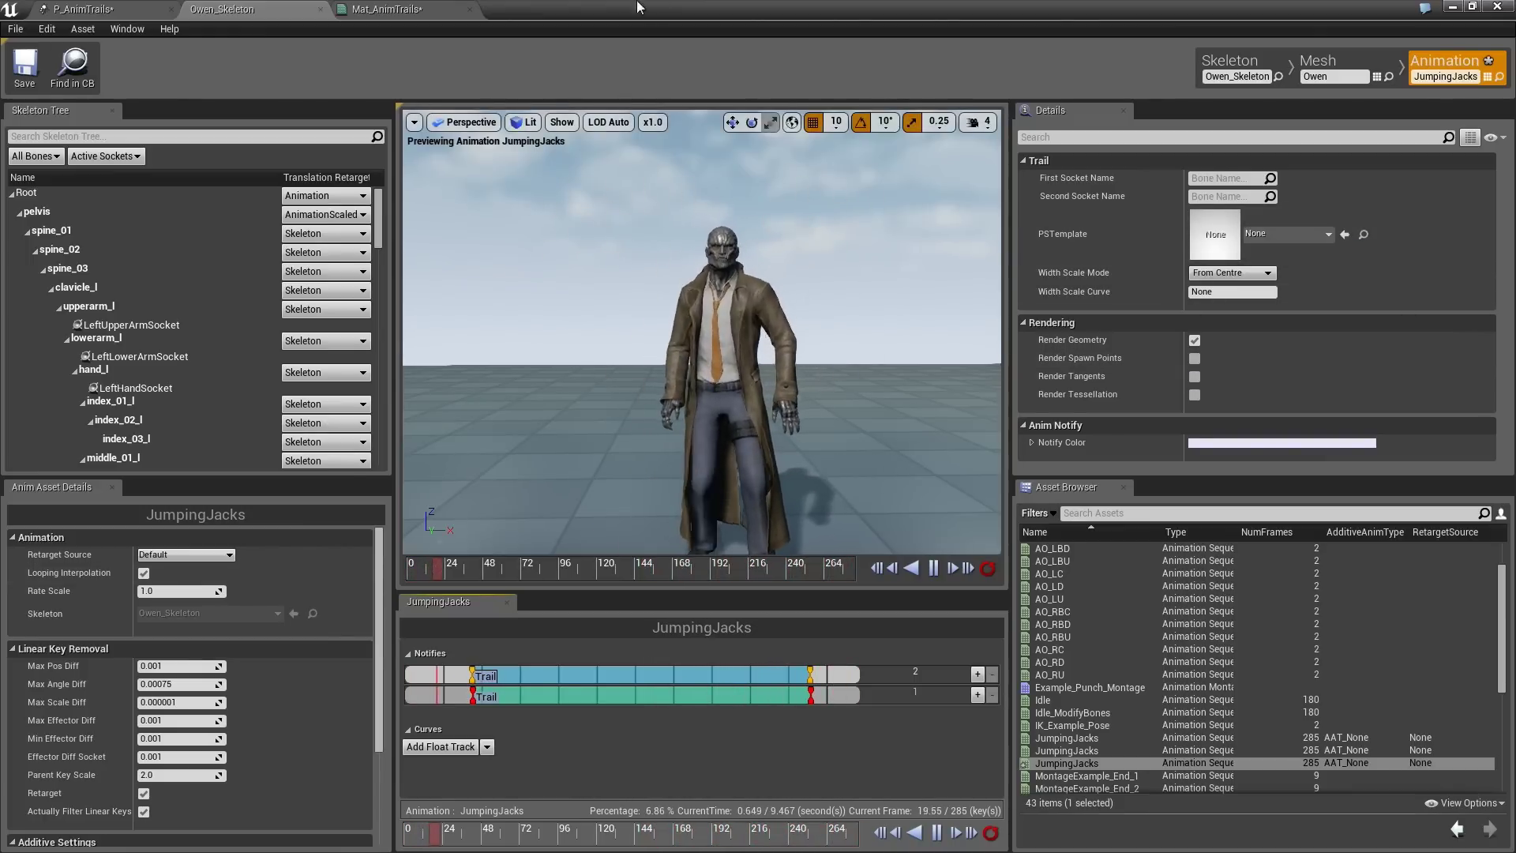
{"action": "left_click_drag", "start_coordinate": [584, 9], "coordinate": [852, 55]}
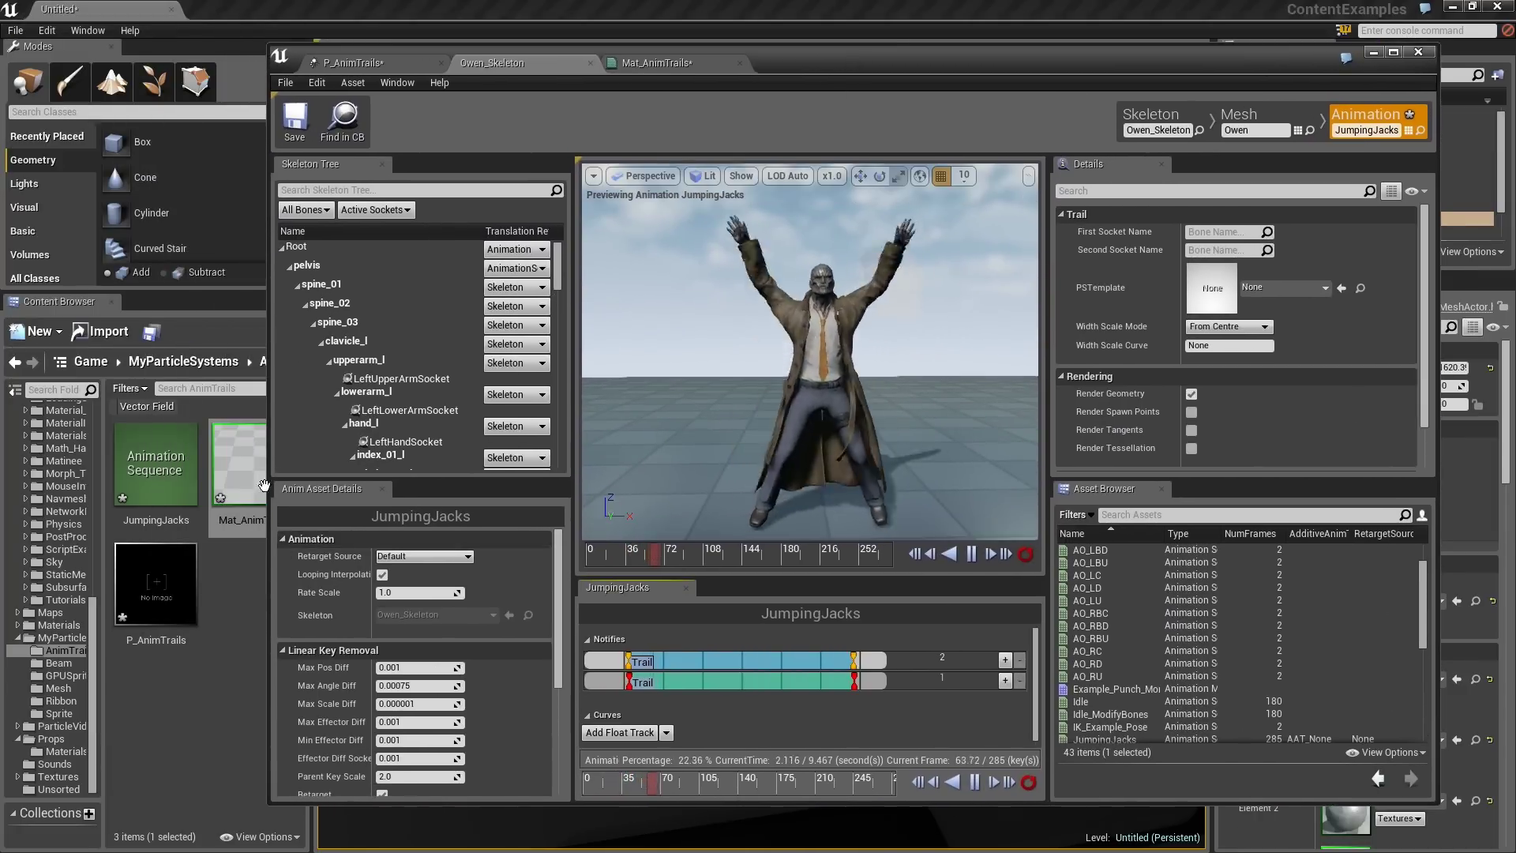
{"action": "left_click_drag", "start_coordinate": [237, 474], "coordinate": [1216, 292]}
Step: Set the new Trail's First Socket Name to lowerarm_r and Second Socket Name to hand_r
{"action": "left_click", "coordinate": [1224, 232]}
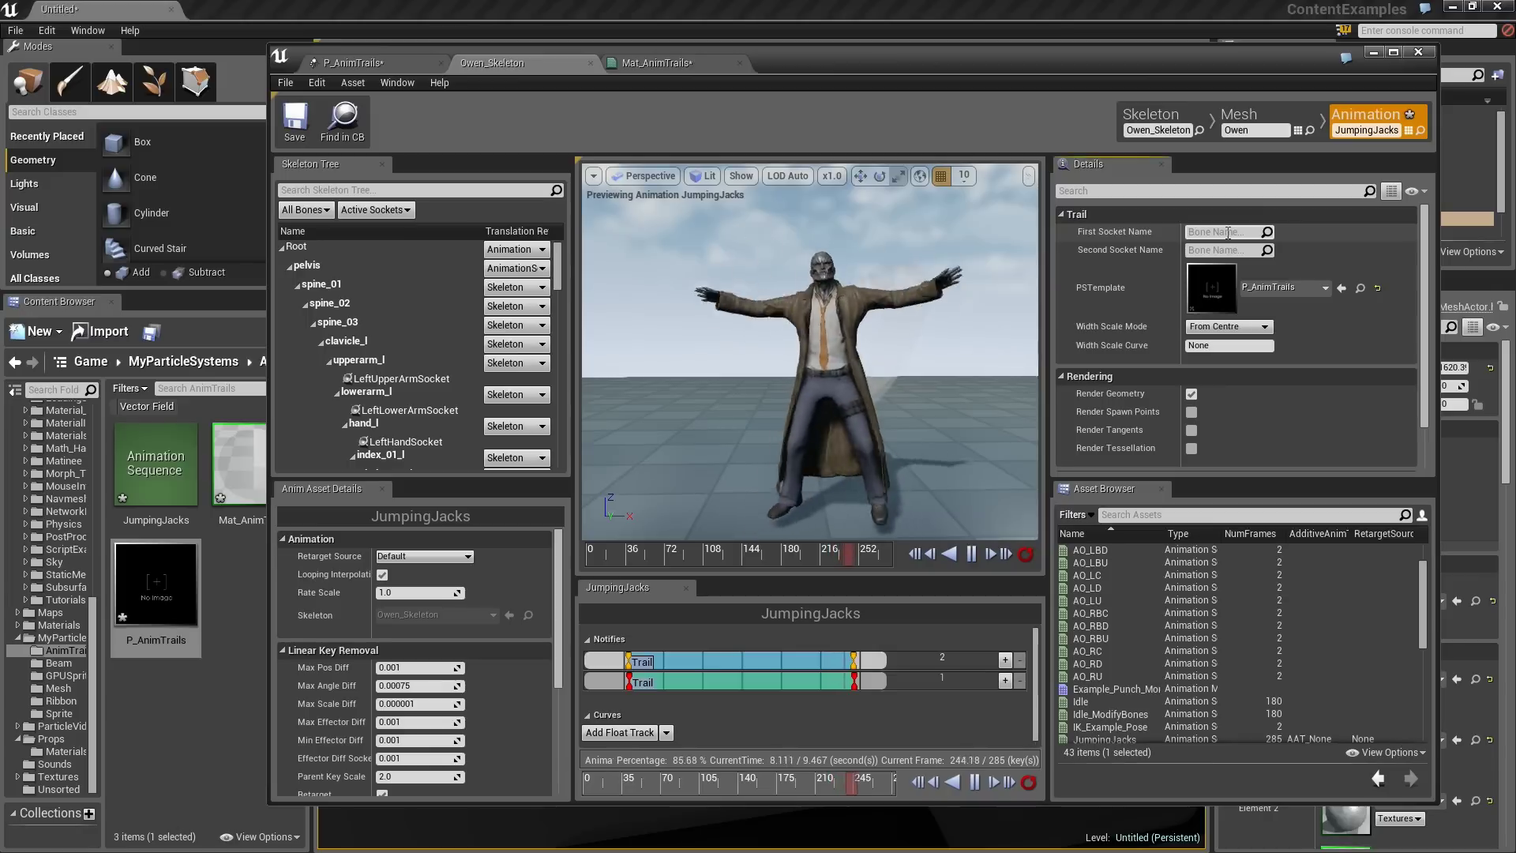
{"action": "type", "text": "lowerar"}
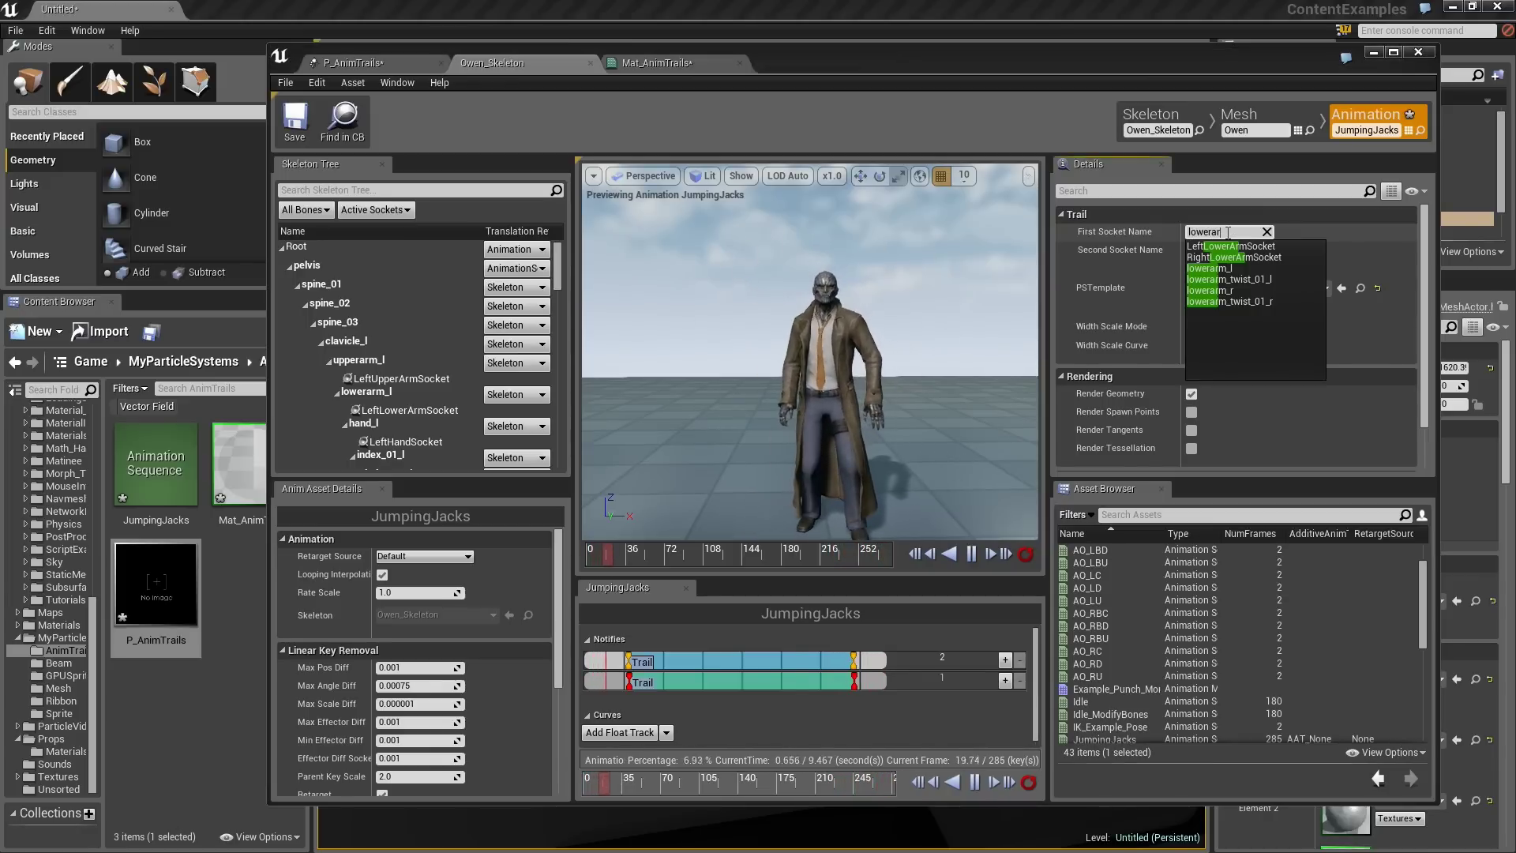
{"action": "type", "text": "m_r"}
{"action": "key", "text": "Return"}
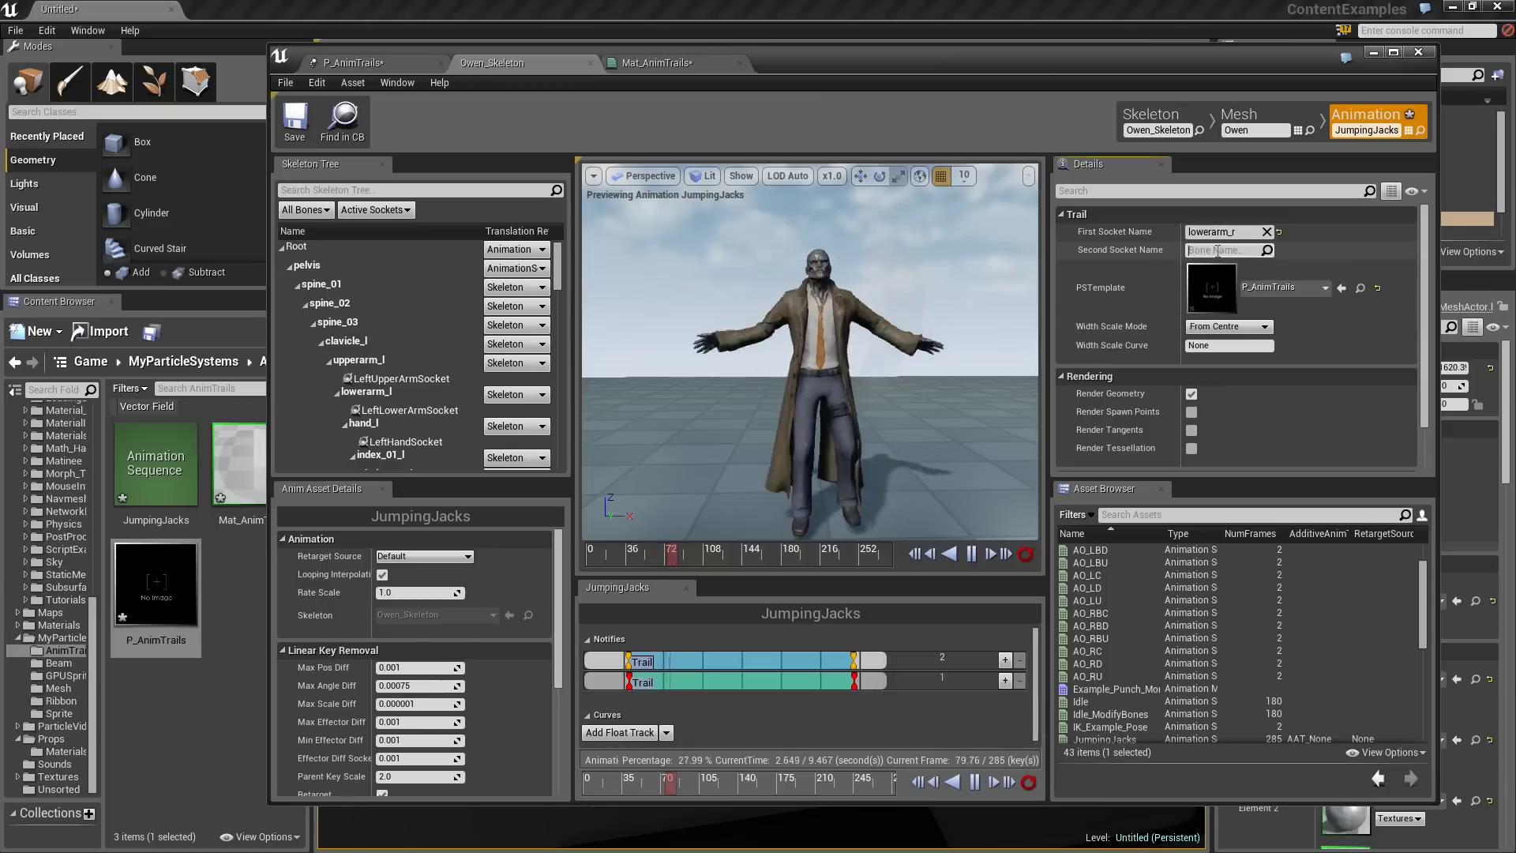
{"action": "left_click", "coordinate": [1217, 251]}
{"action": "type", "text": "hand"}
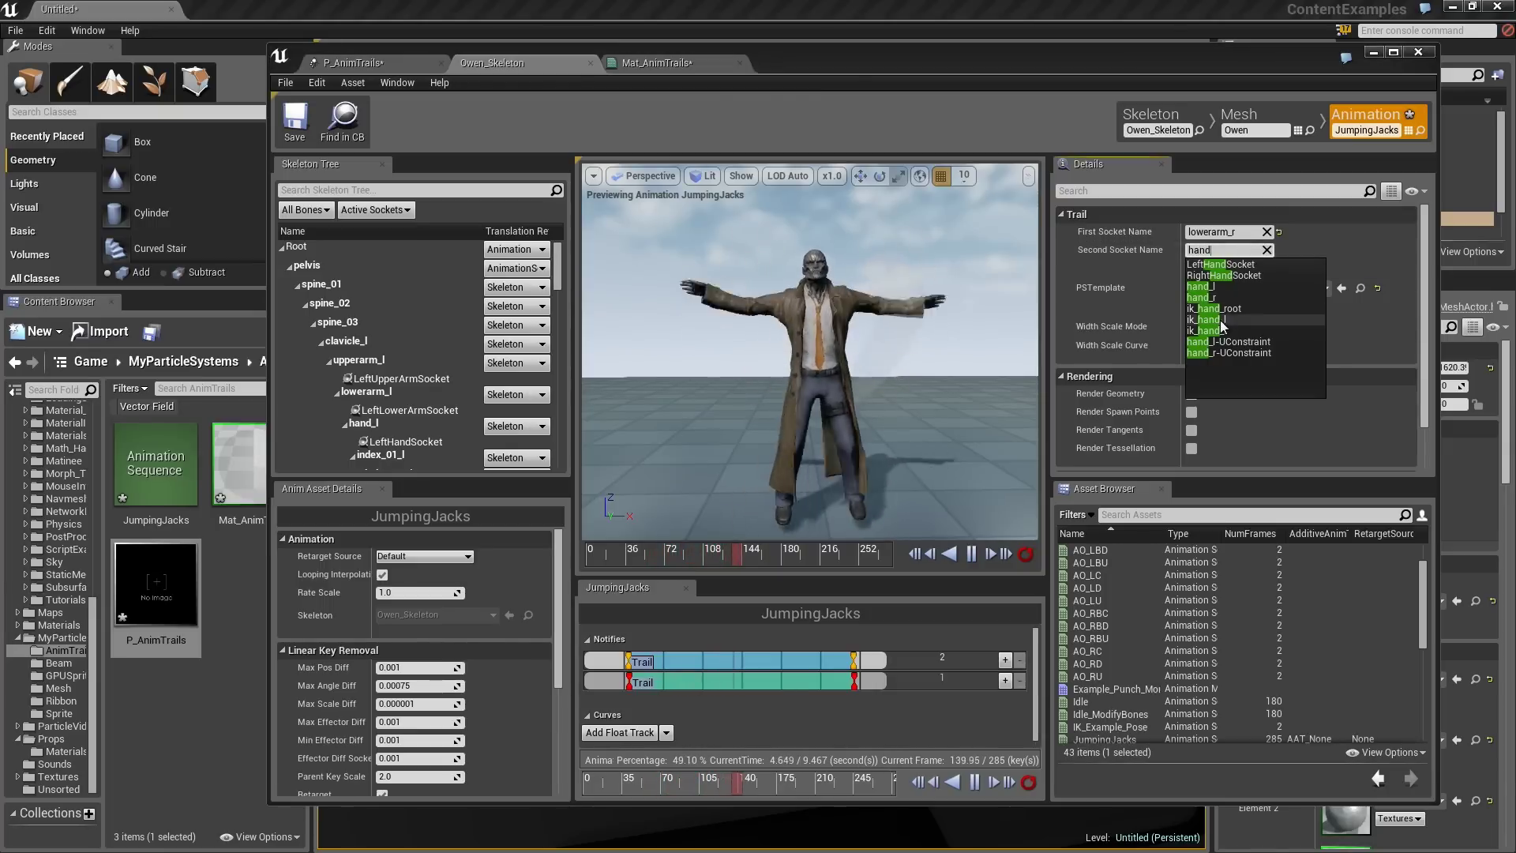
{"action": "left_click", "coordinate": [1204, 298]}
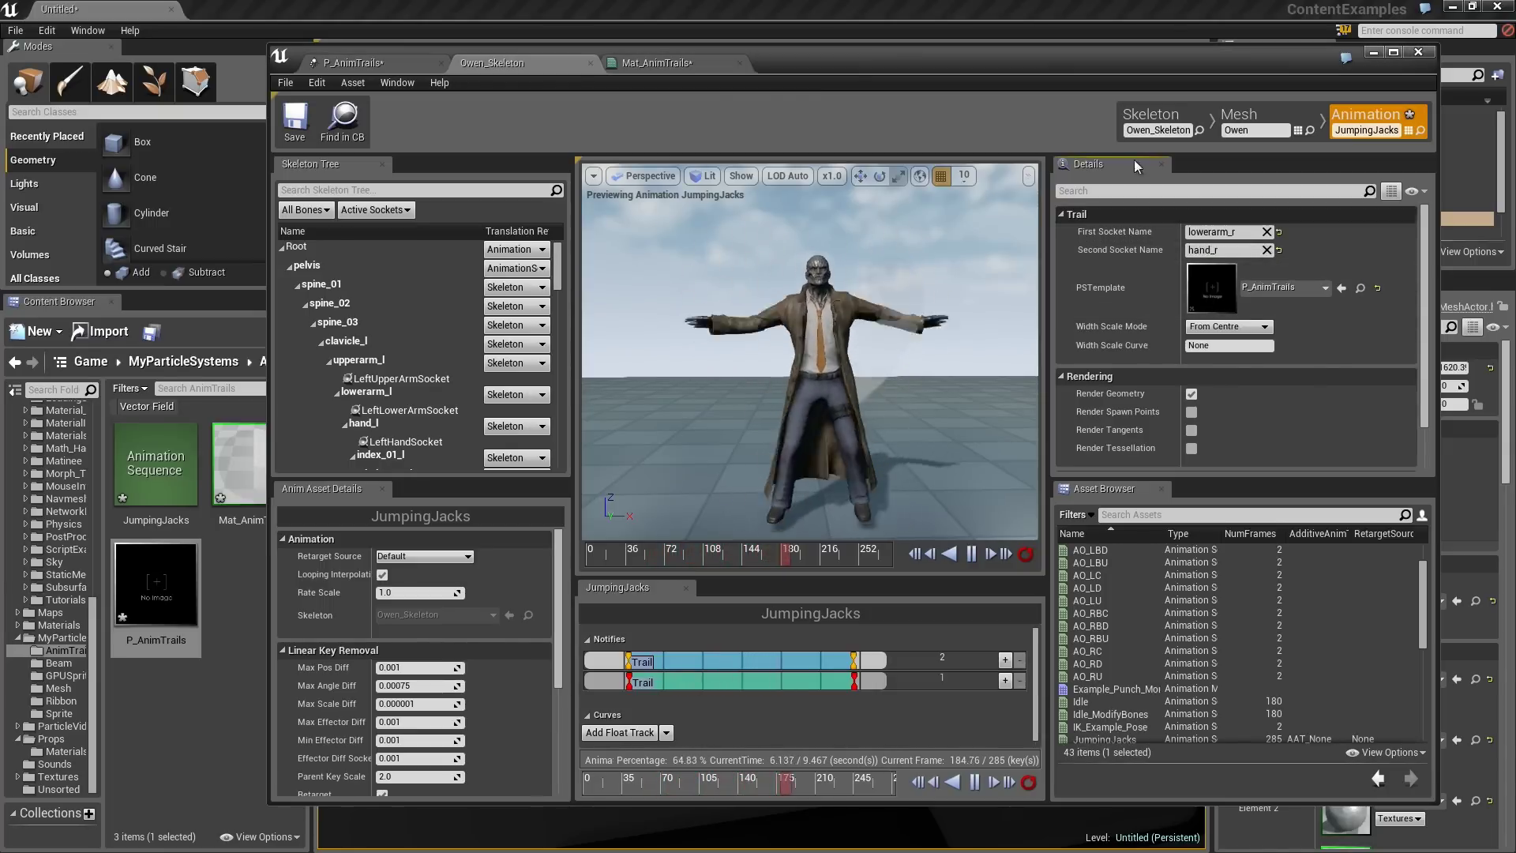
{"action": "double_click", "coordinate": [1077, 74]}
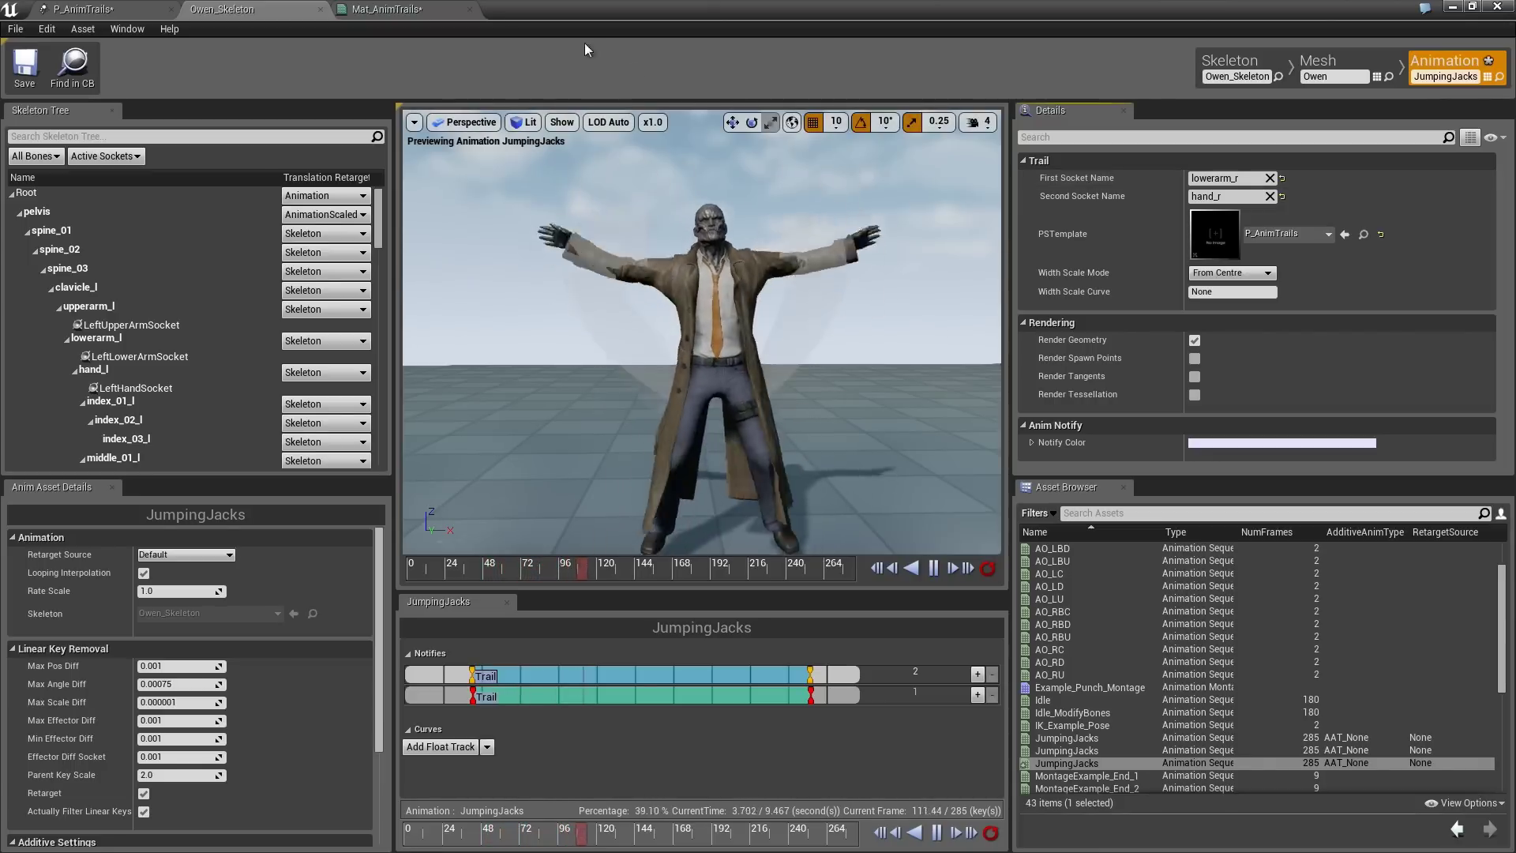
Step: After watching the trails on both arms, switch to the Mat_AnimTrails graph
{"action": "left_click", "coordinate": [381, 11]}
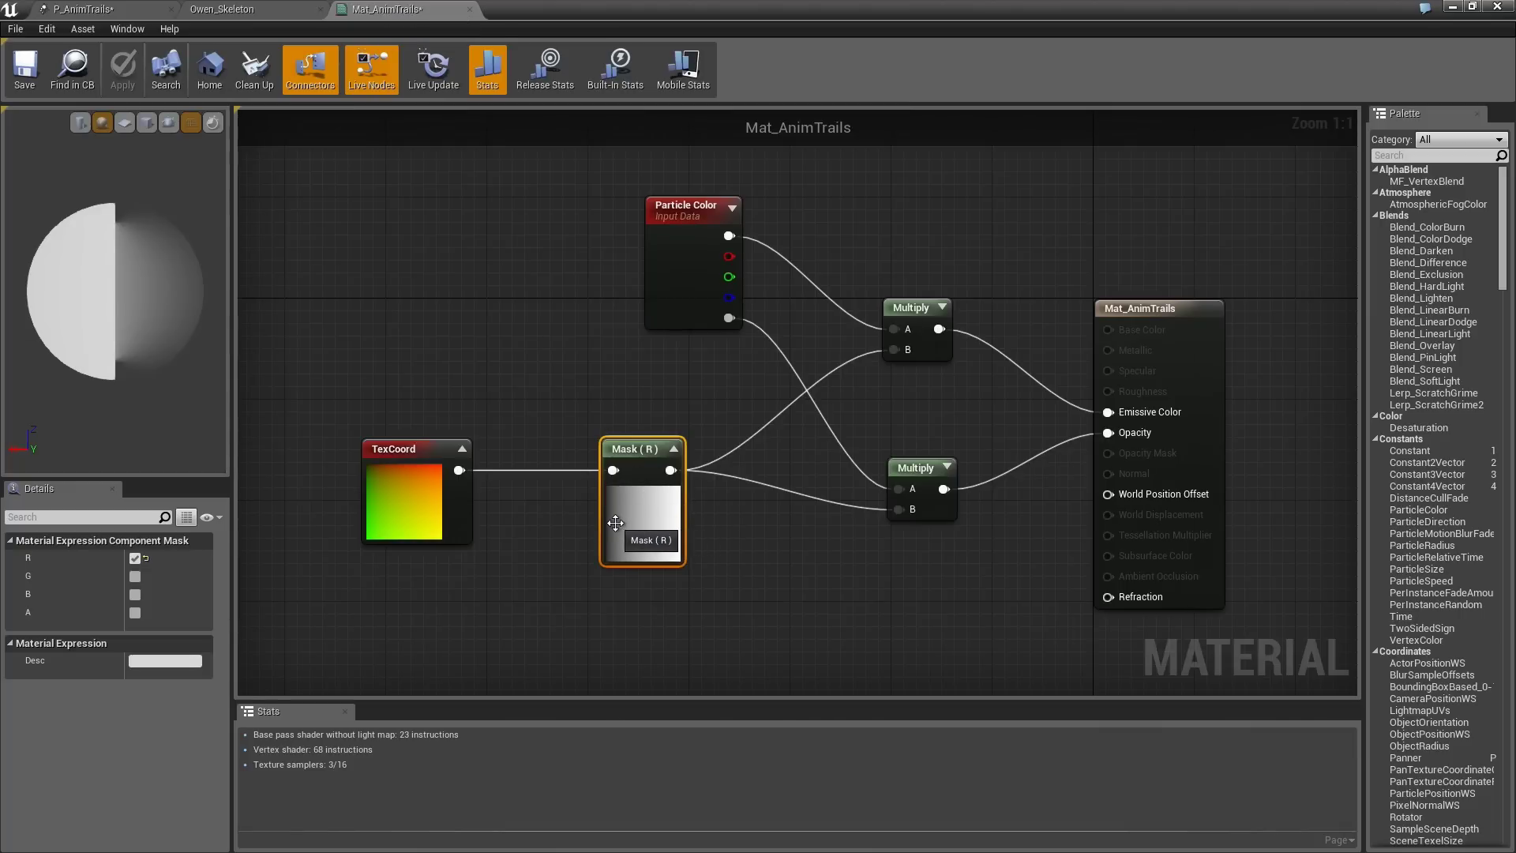
Step: Wire a 1-x node between TexCoord and Mask (R), then go back to Owen_Skeleton
{"action": "left_click_drag", "start_coordinate": [629, 449], "coordinate": [708, 451]}
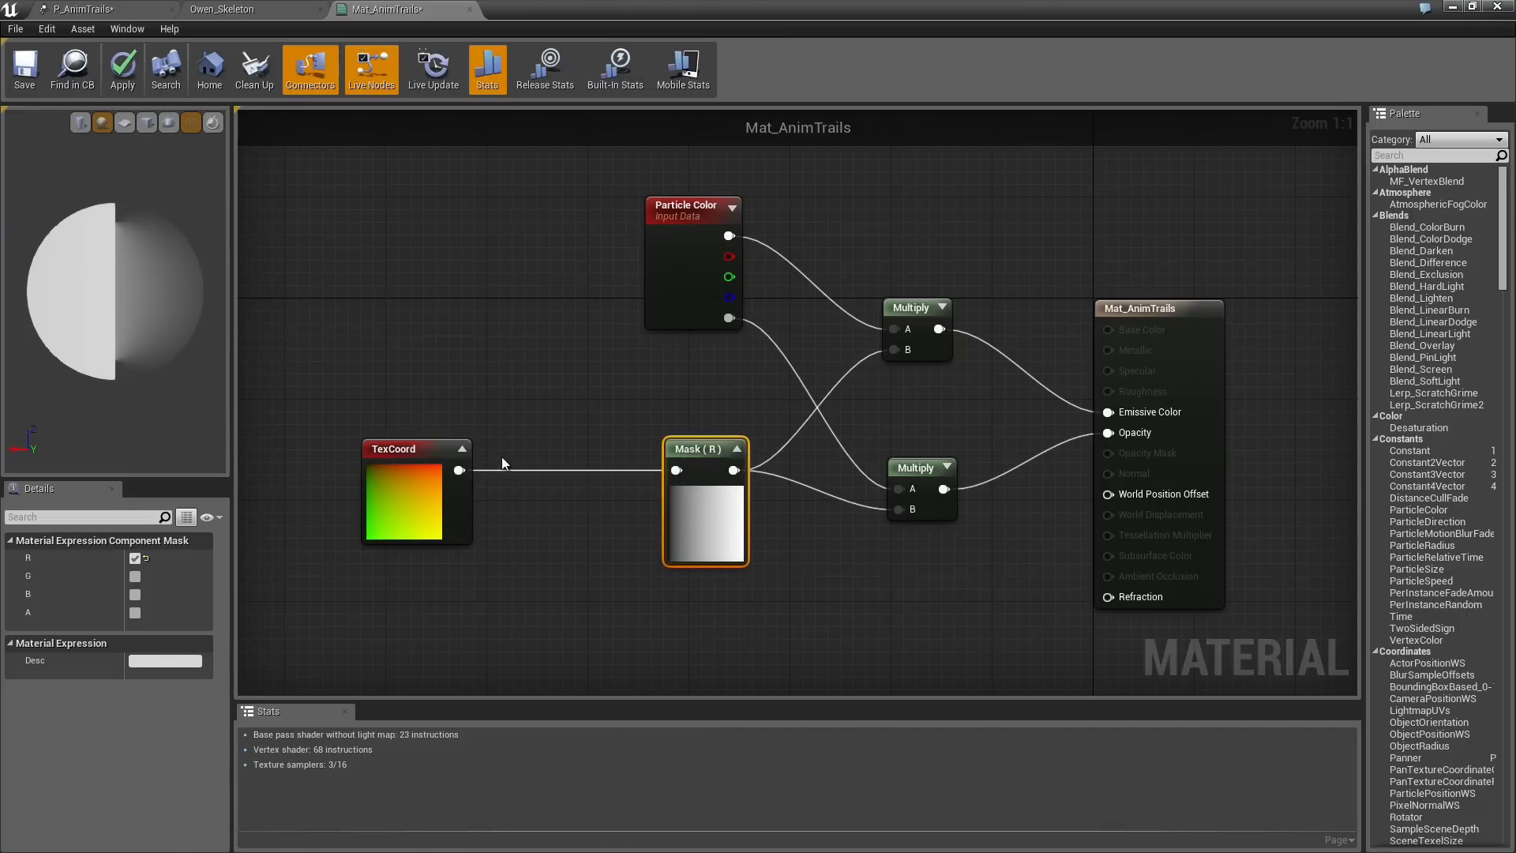
{"action": "left_click", "coordinate": [537, 439]}
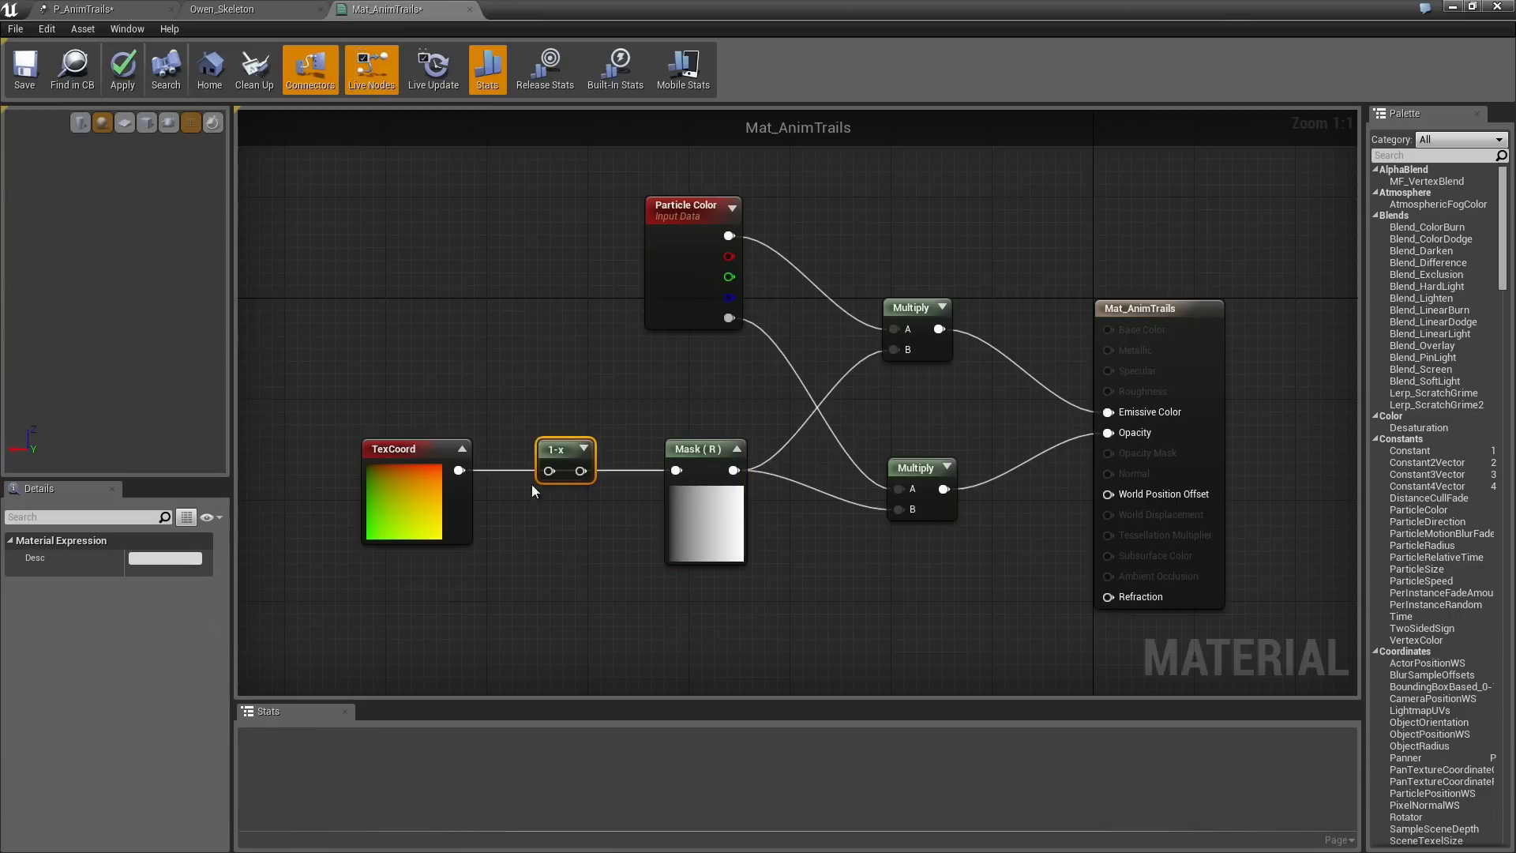
{"action": "left_click_drag", "start_coordinate": [470, 472], "coordinate": [676, 471]}
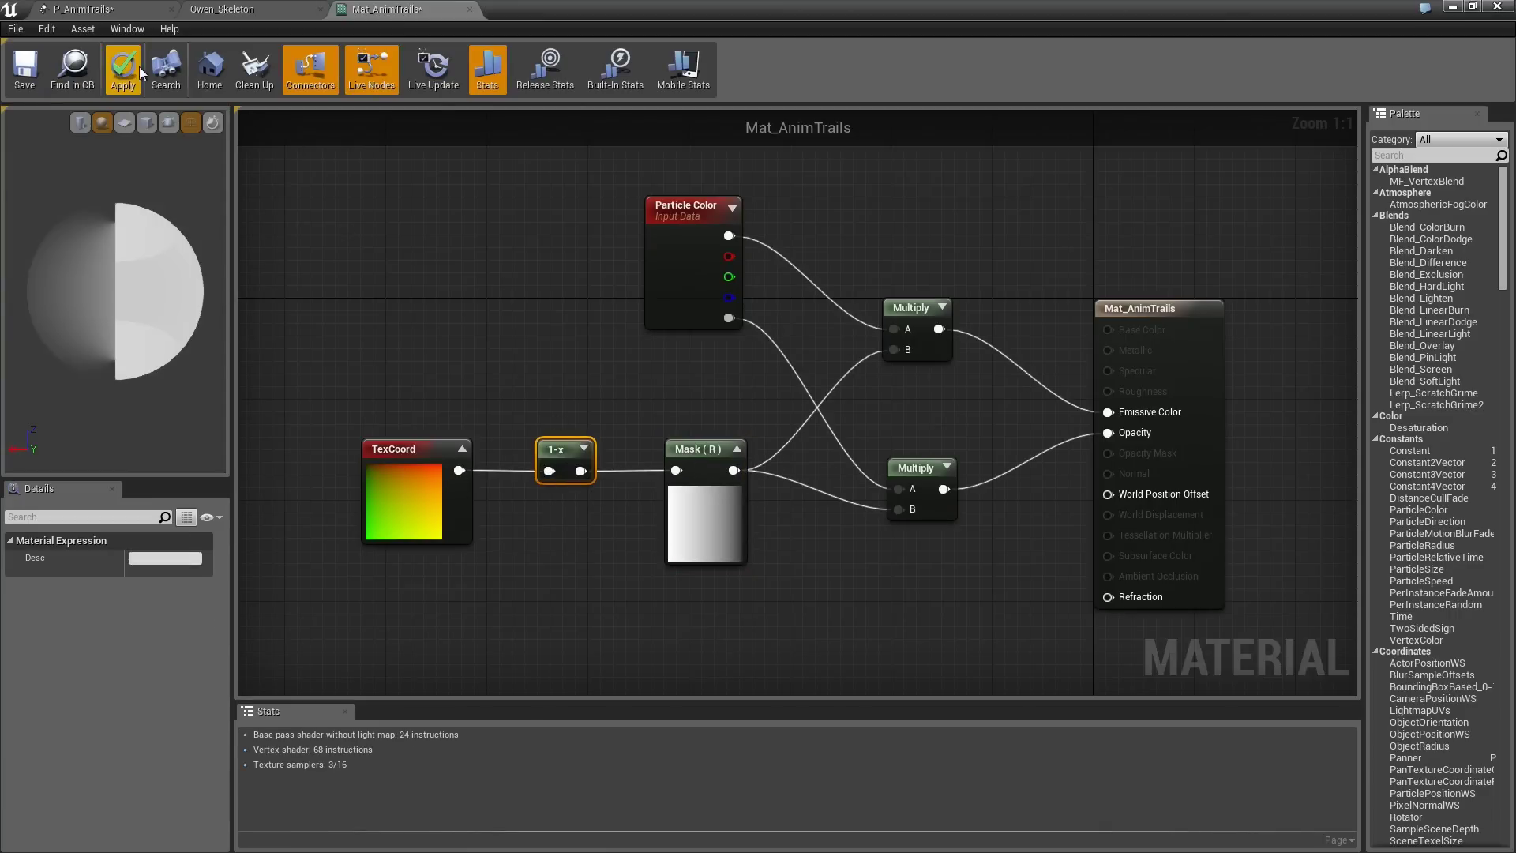
{"action": "left_click", "coordinate": [228, 12]}
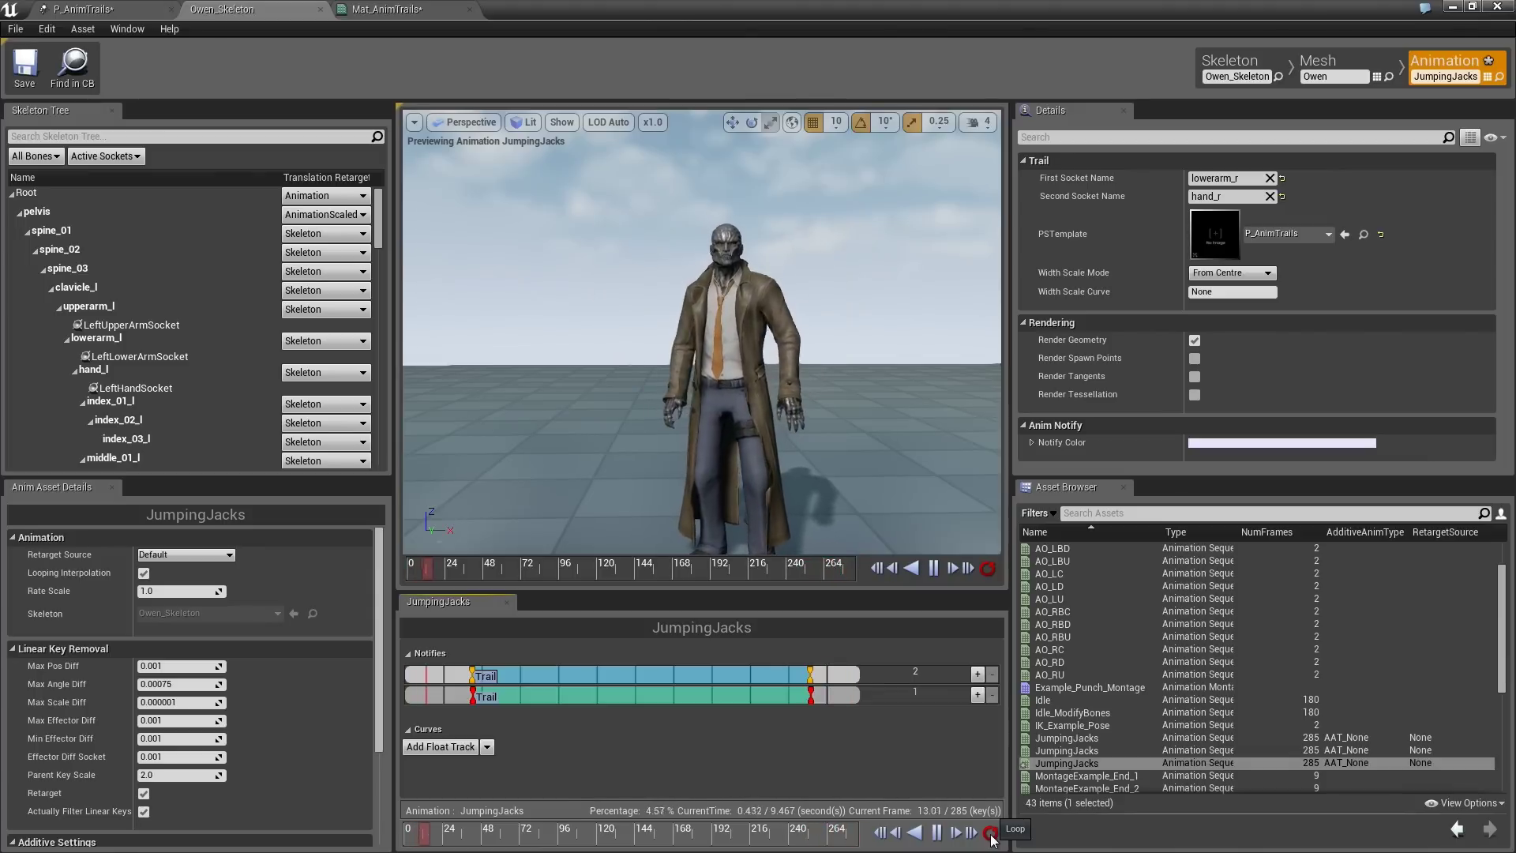
Step: In P_AnimTrails, expand Color Over Life's Constant Curve down to point 0
{"action": "left_click", "coordinate": [403, 11]}
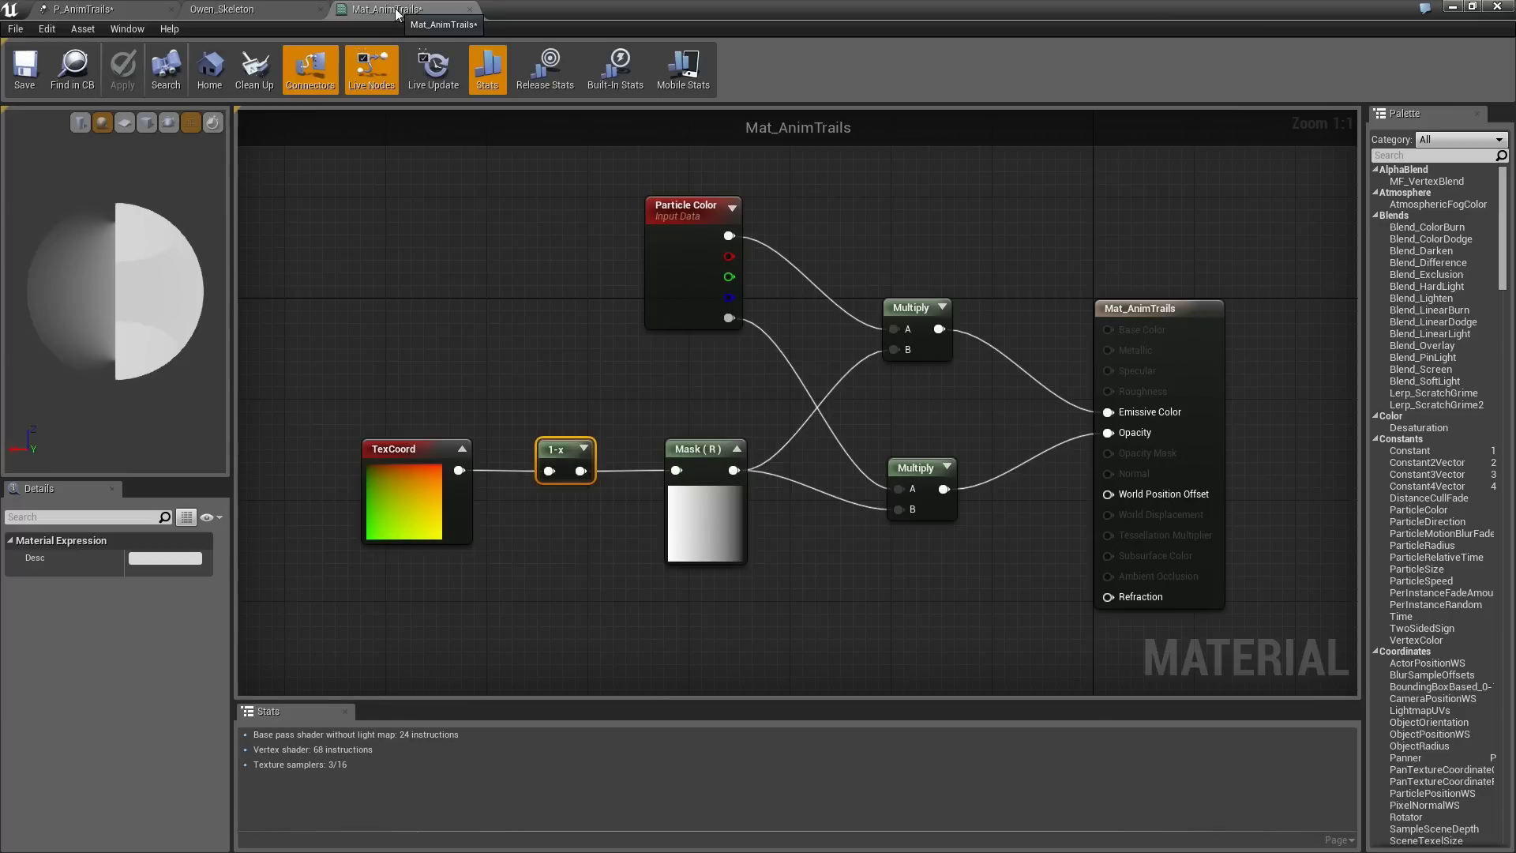
{"action": "left_click", "coordinate": [216, 11]}
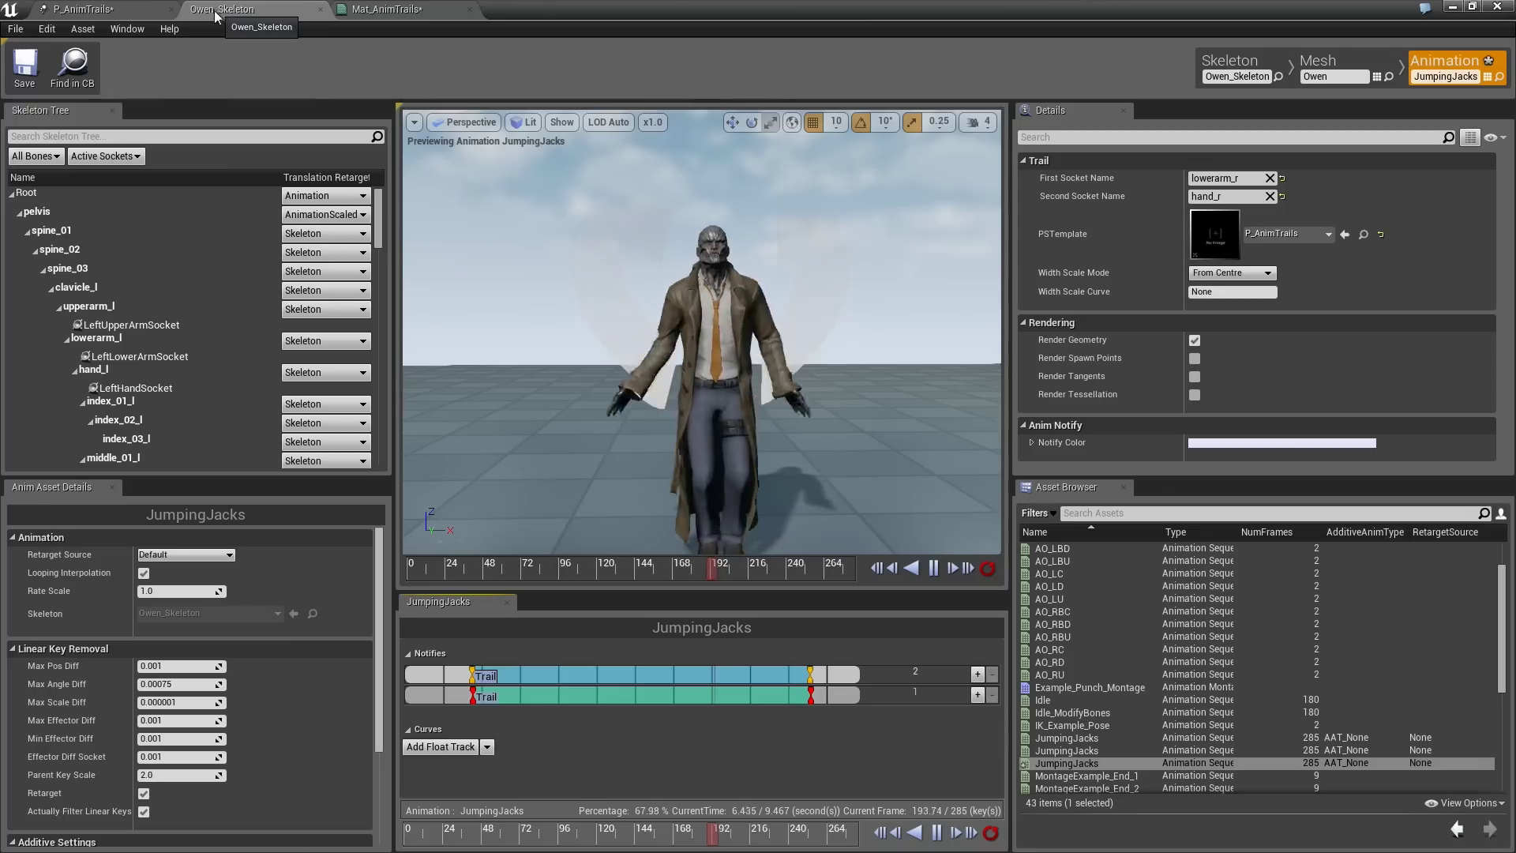
{"action": "left_click", "coordinate": [114, 11]}
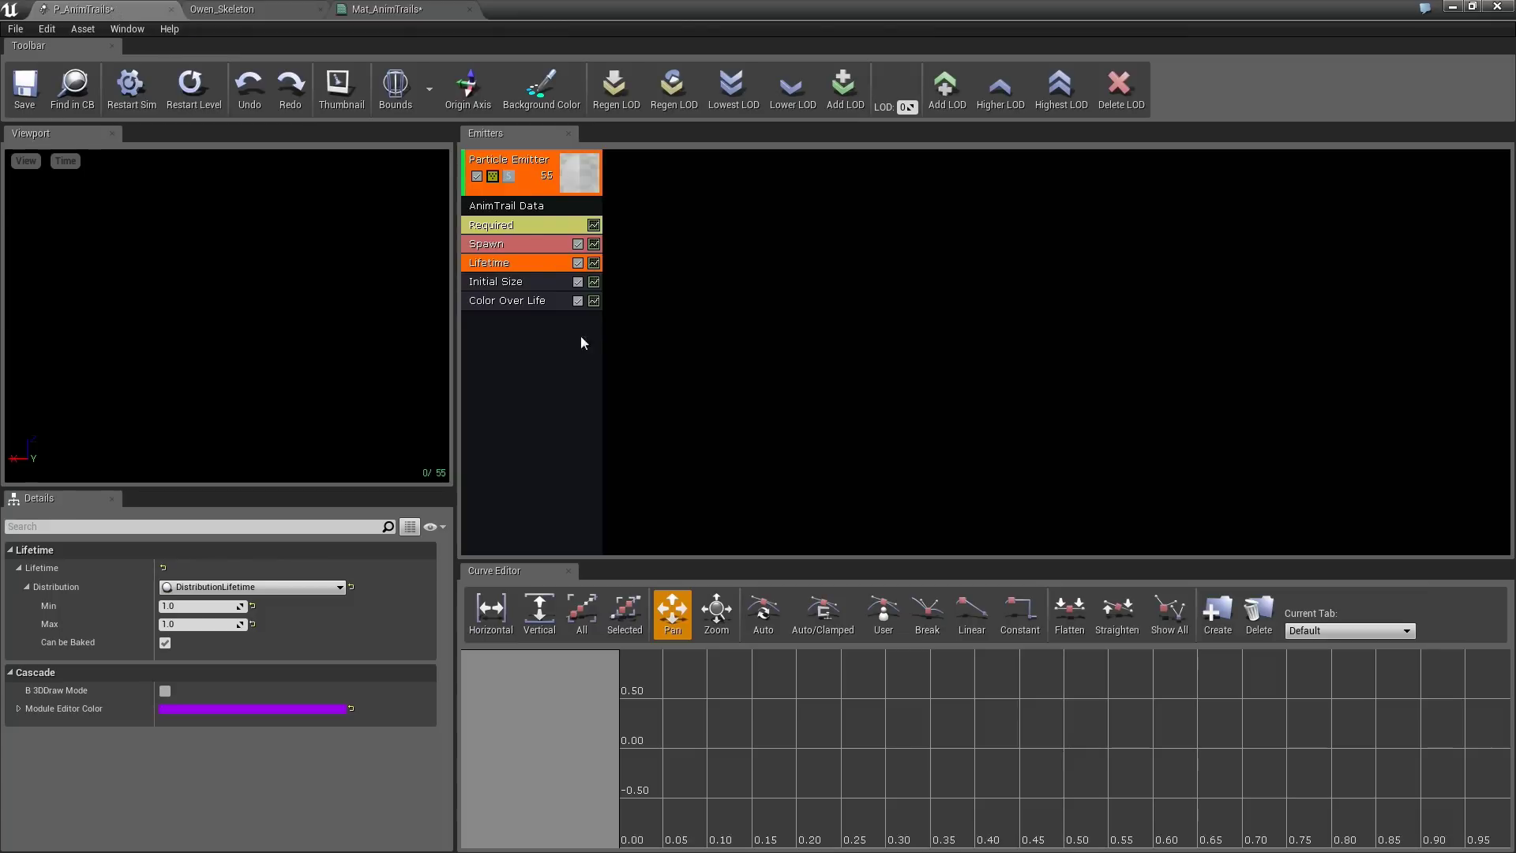
{"action": "left_click", "coordinate": [525, 303]}
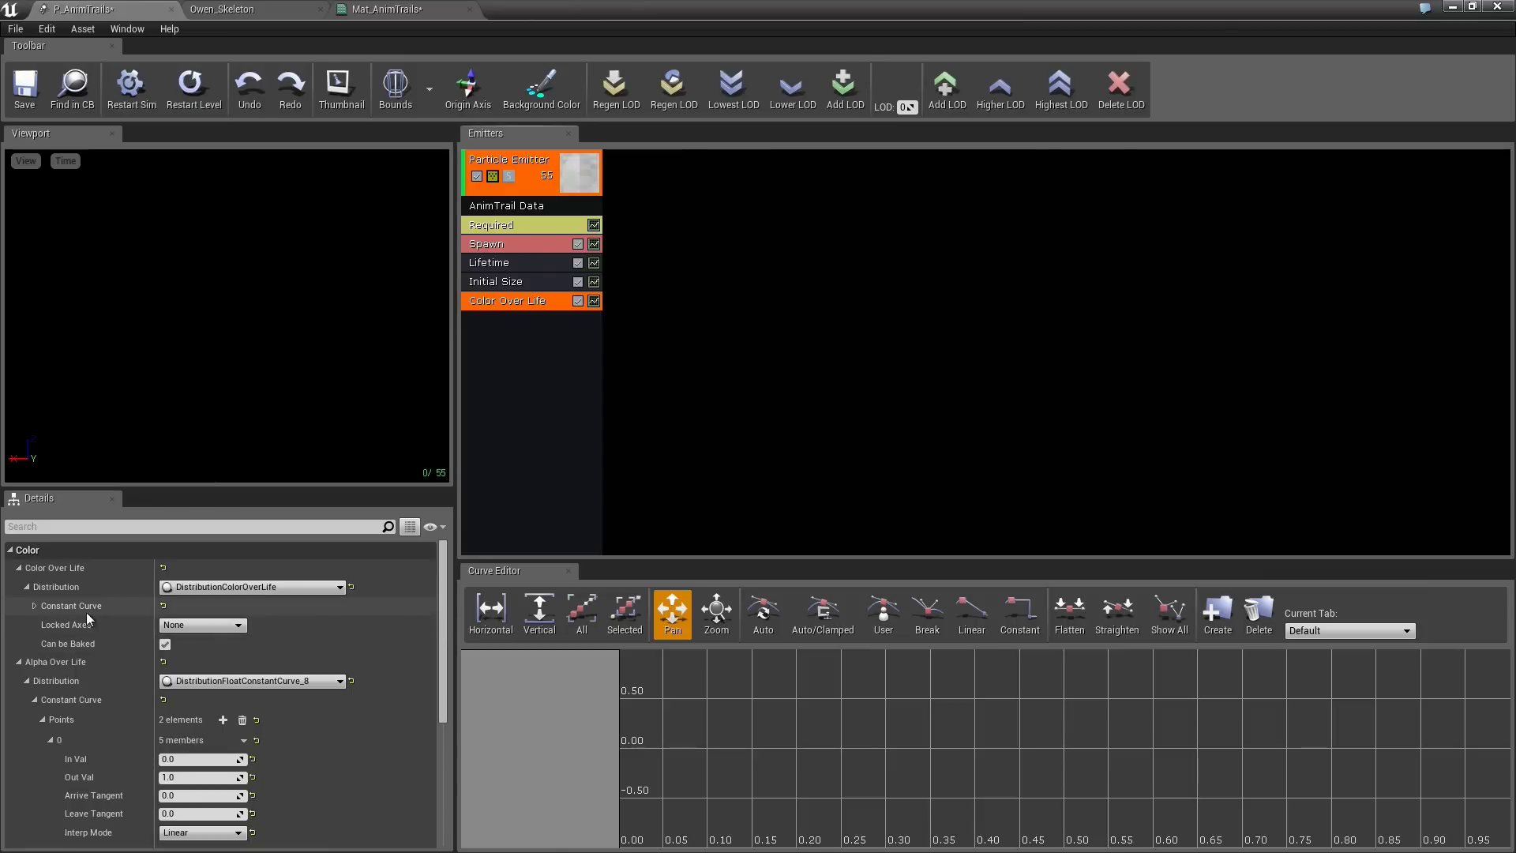
{"action": "left_click", "coordinate": [34, 606]}
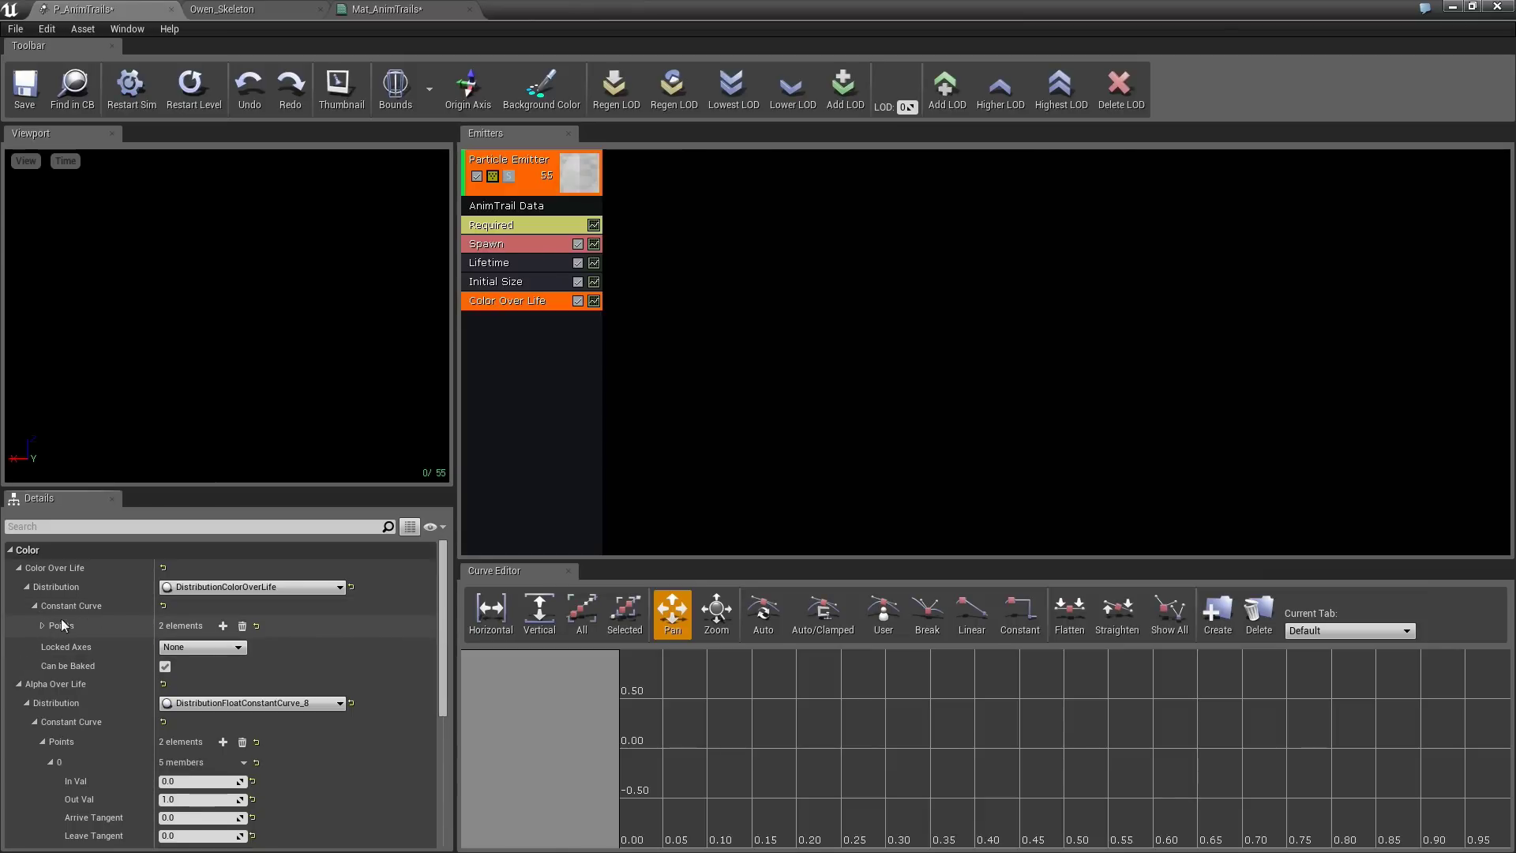
{"action": "left_click", "coordinate": [42, 626]}
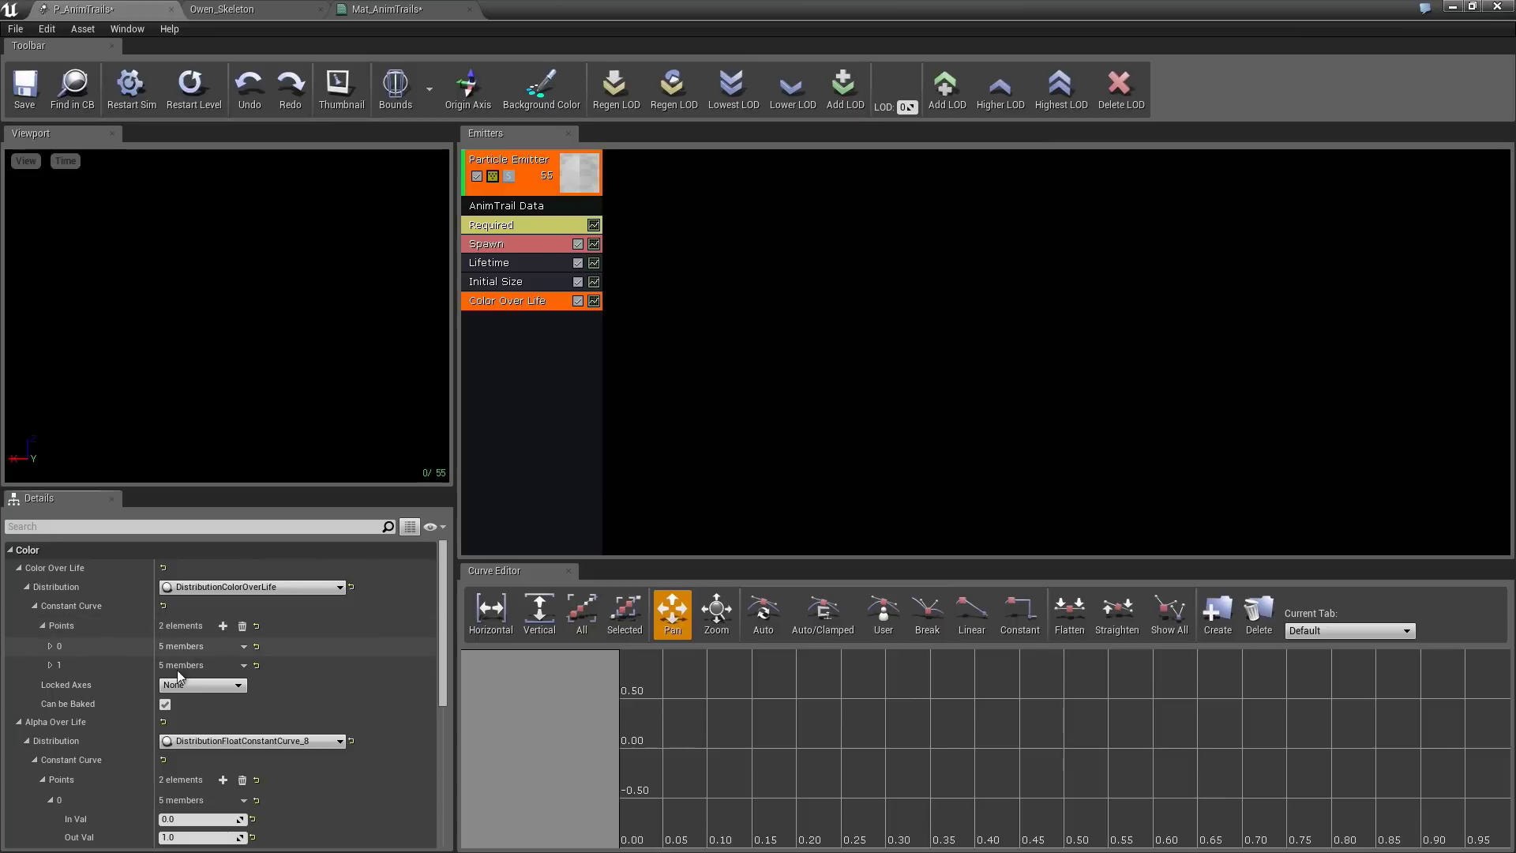
{"action": "left_click", "coordinate": [50, 646]}
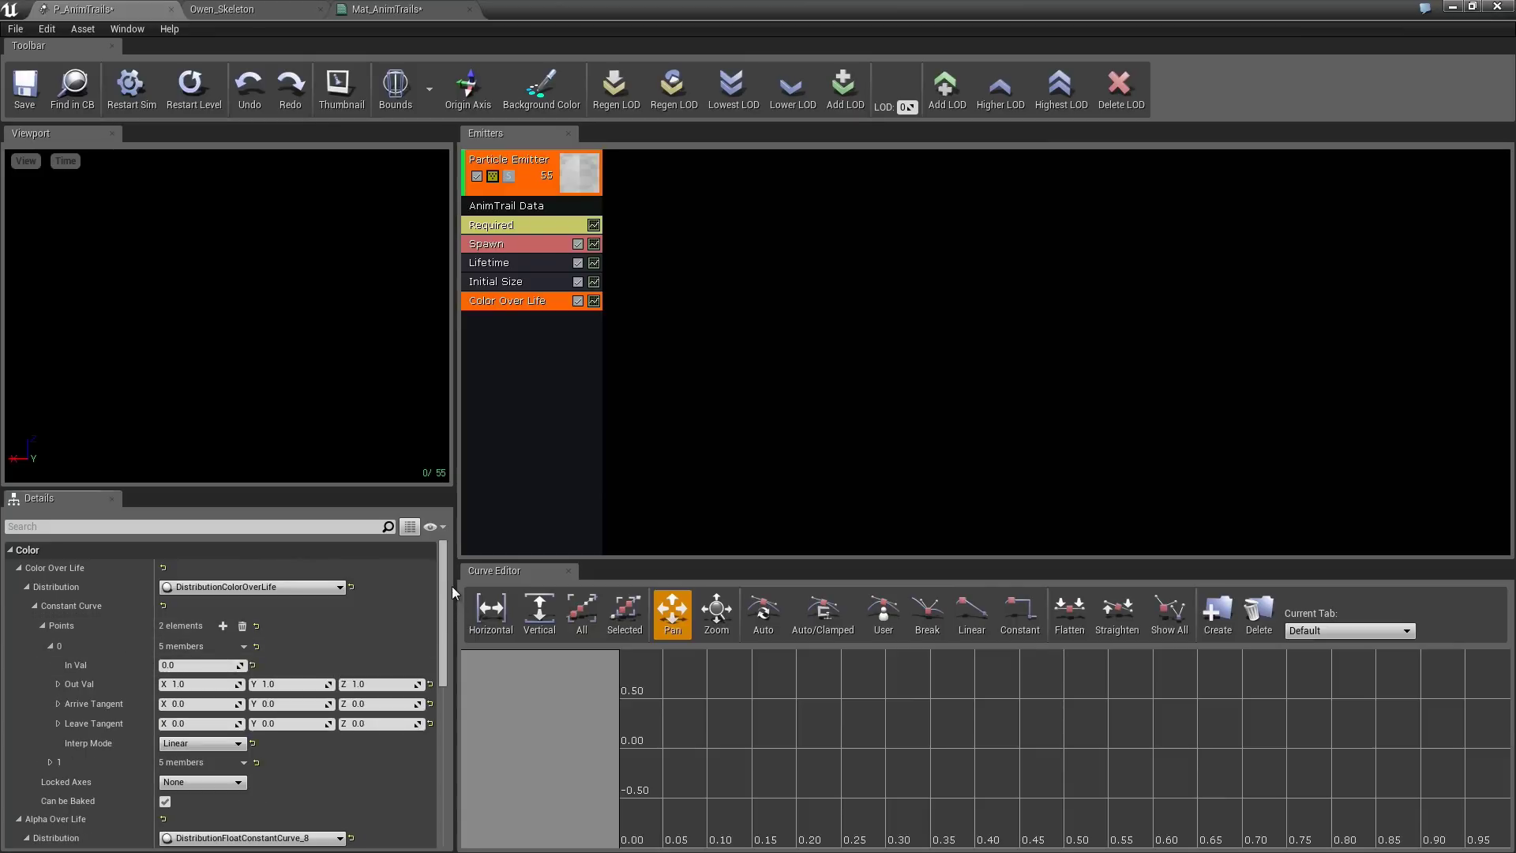
Step: Set point 0 to In Val 0.25 with Out Val 1, 0, 0
{"action": "scroll", "coordinate": [257, 632], "scroll_direction": "down", "scroll_amount": 3}
{"action": "key", "text": "Tab"}
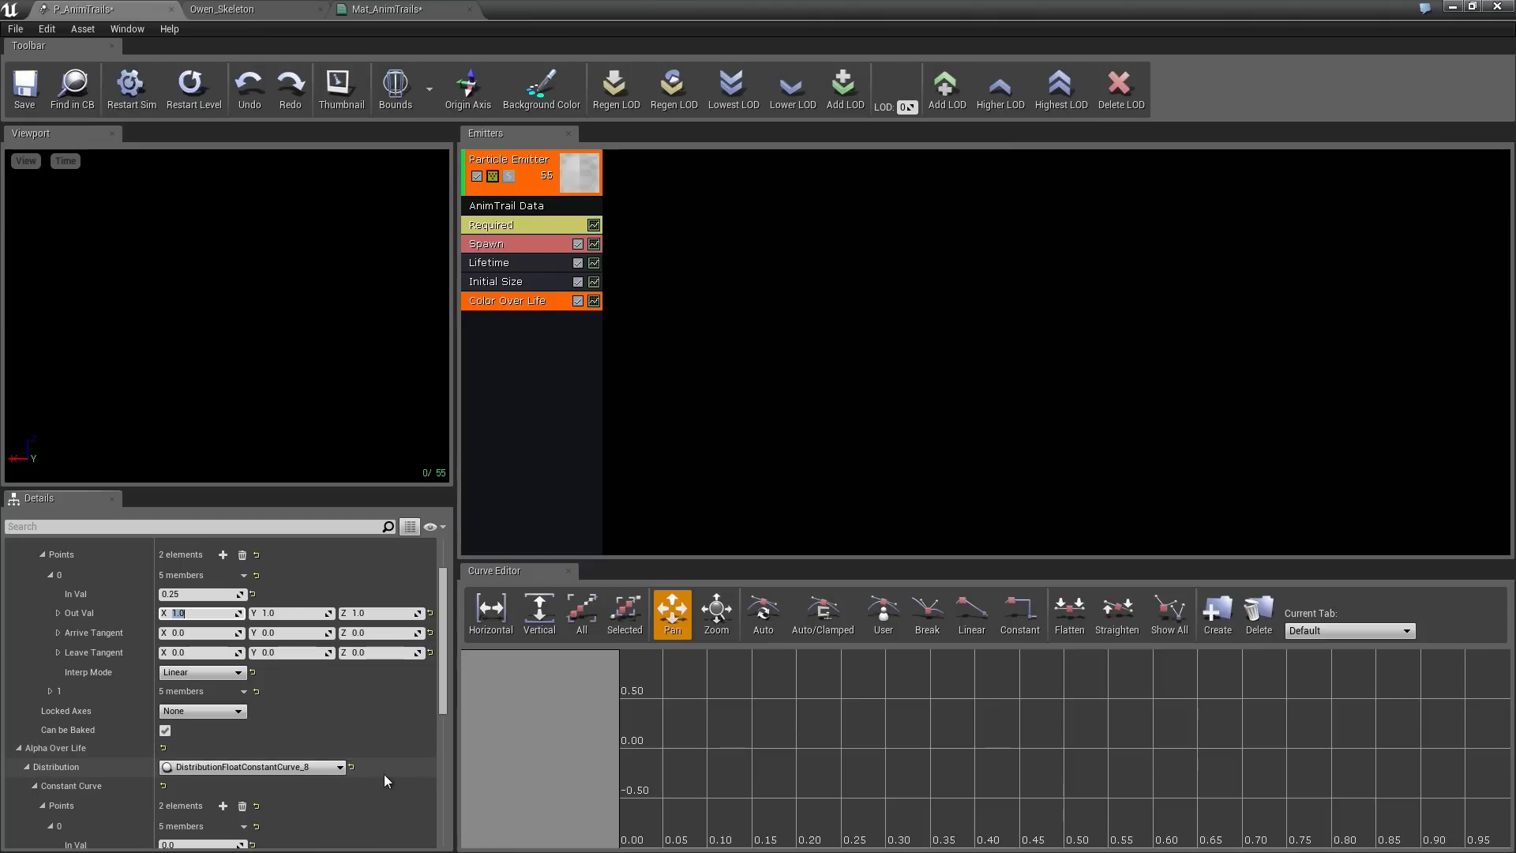
{"action": "key", "text": "Tab"}
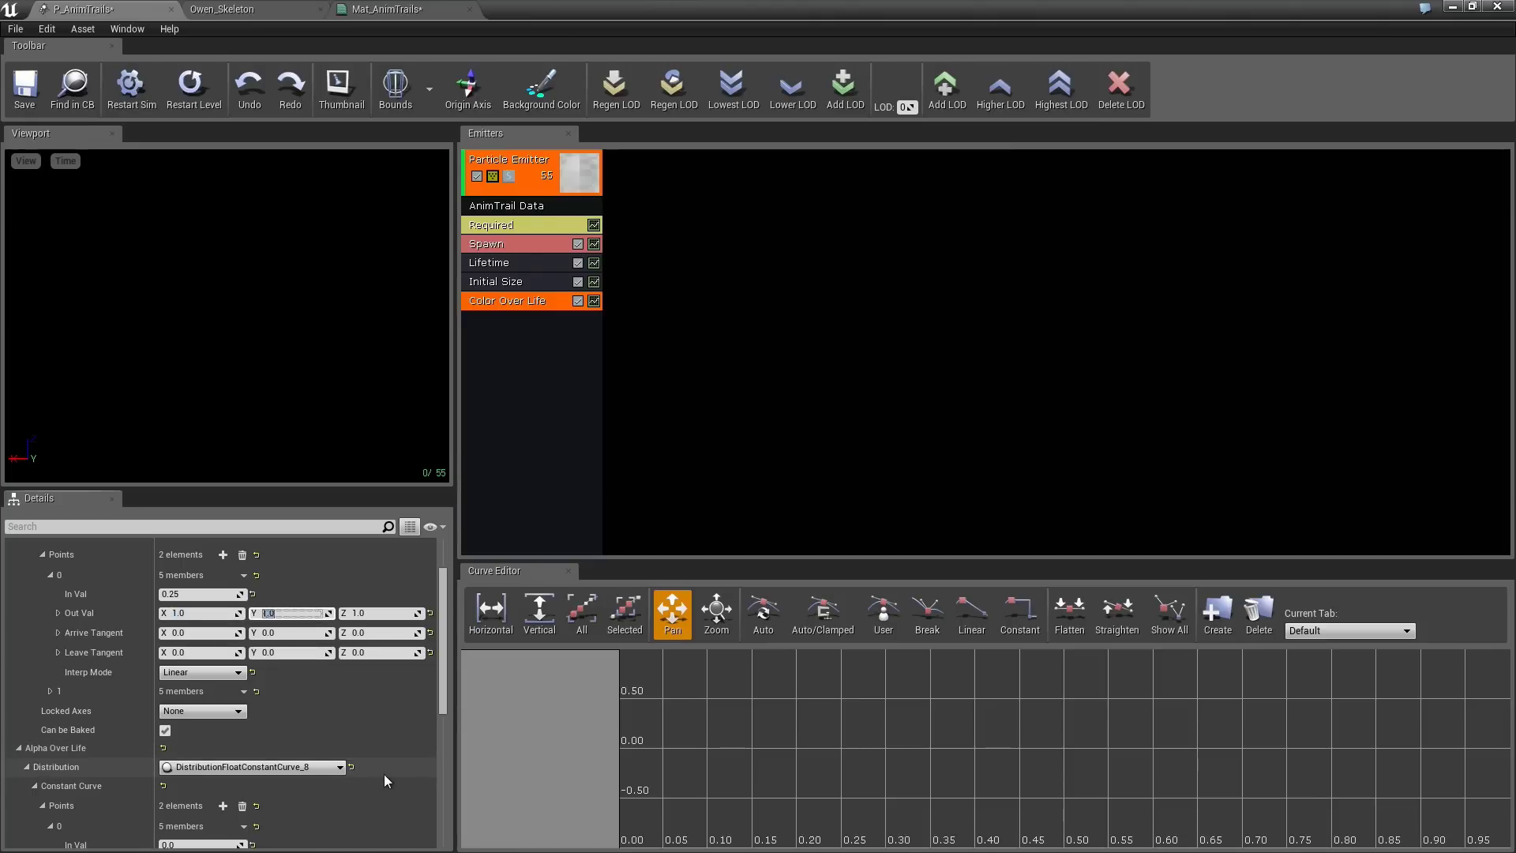
{"action": "type", "text": "0"}
{"action": "key", "text": "Tab"}
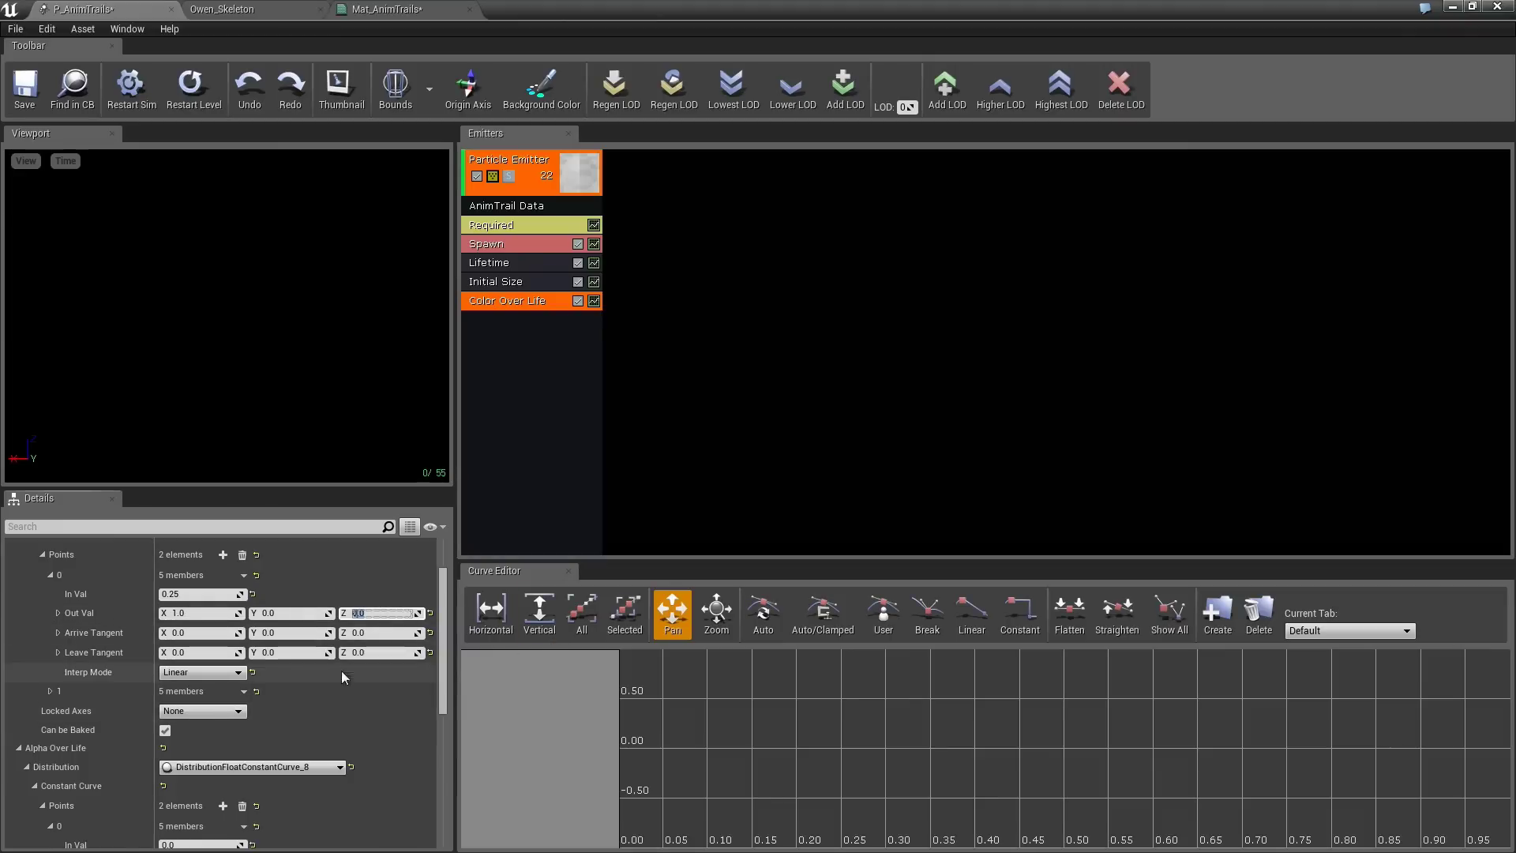
Step: Add point 1 at In Val 0.5 with green Out Val 0, 1, 0
{"action": "left_click", "coordinate": [224, 554]}
{"action": "left_click", "coordinate": [50, 691]}
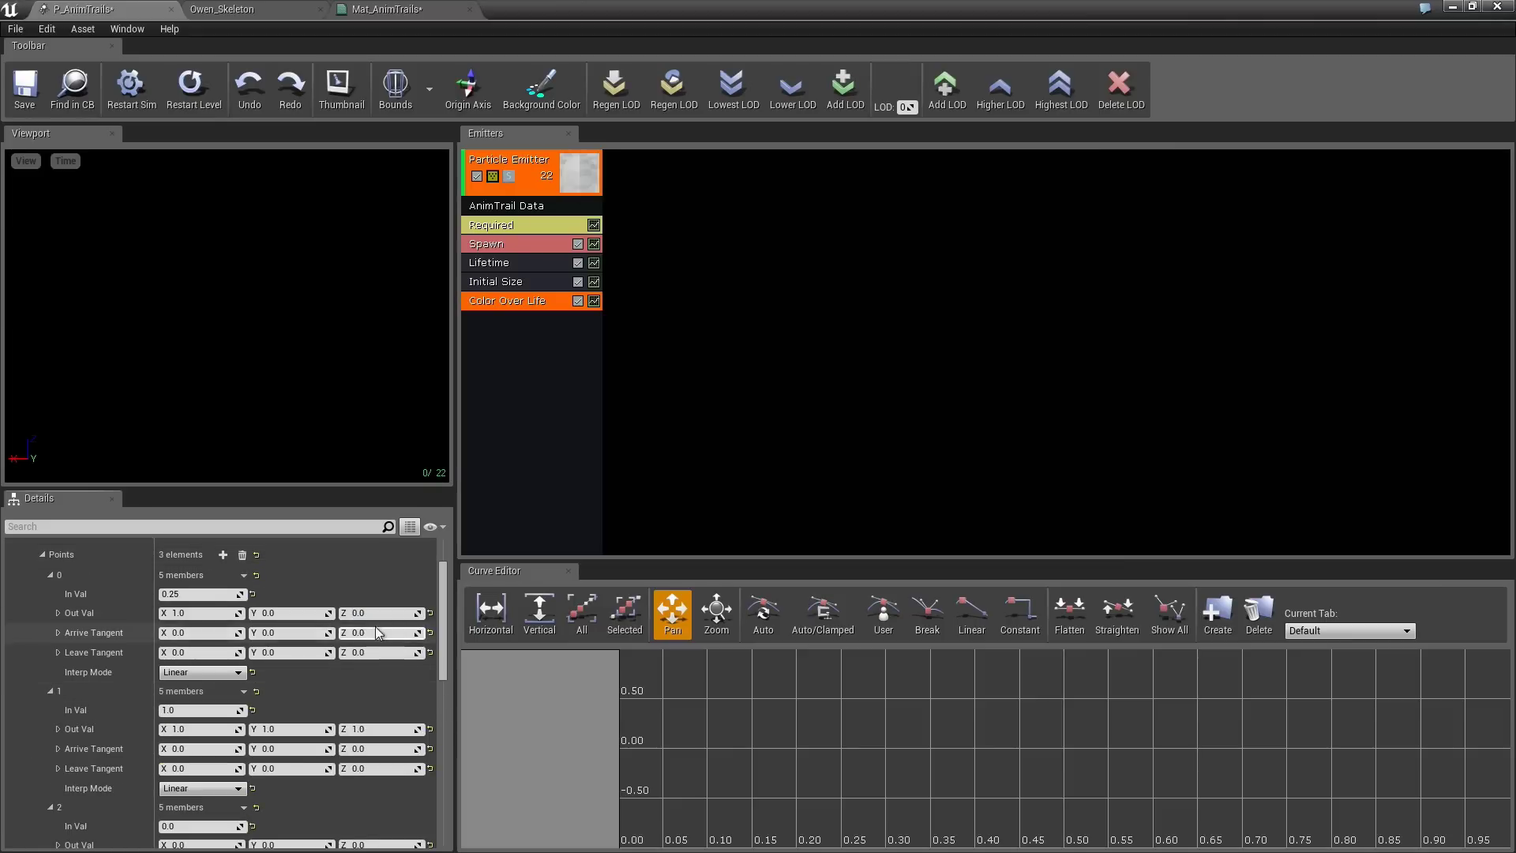
{"action": "scroll", "coordinate": [207, 573], "scroll_direction": "down", "scroll_amount": 4}
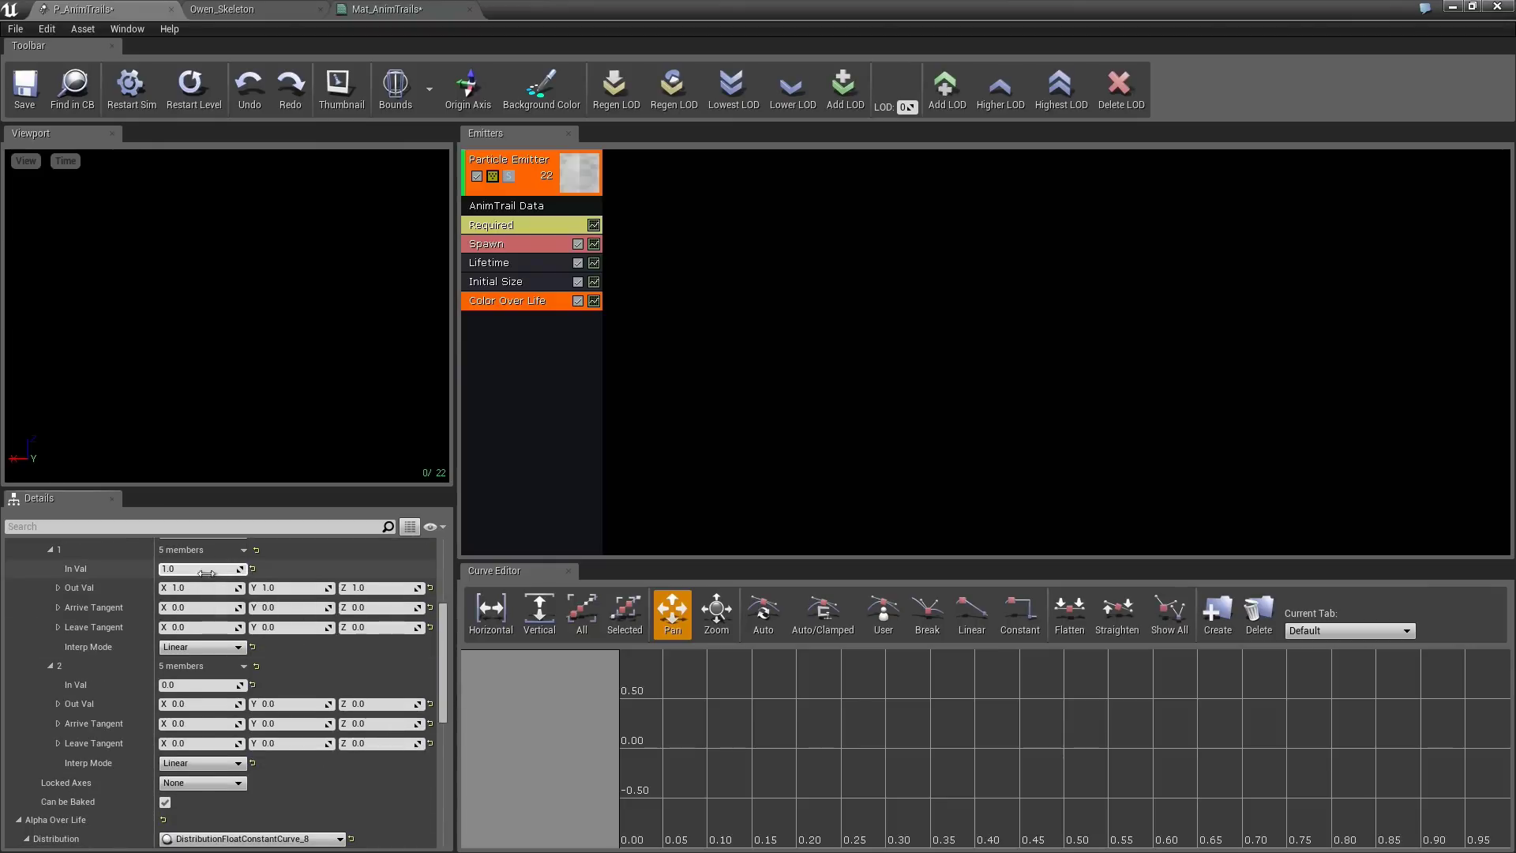
{"action": "left_click", "coordinate": [207, 569]}
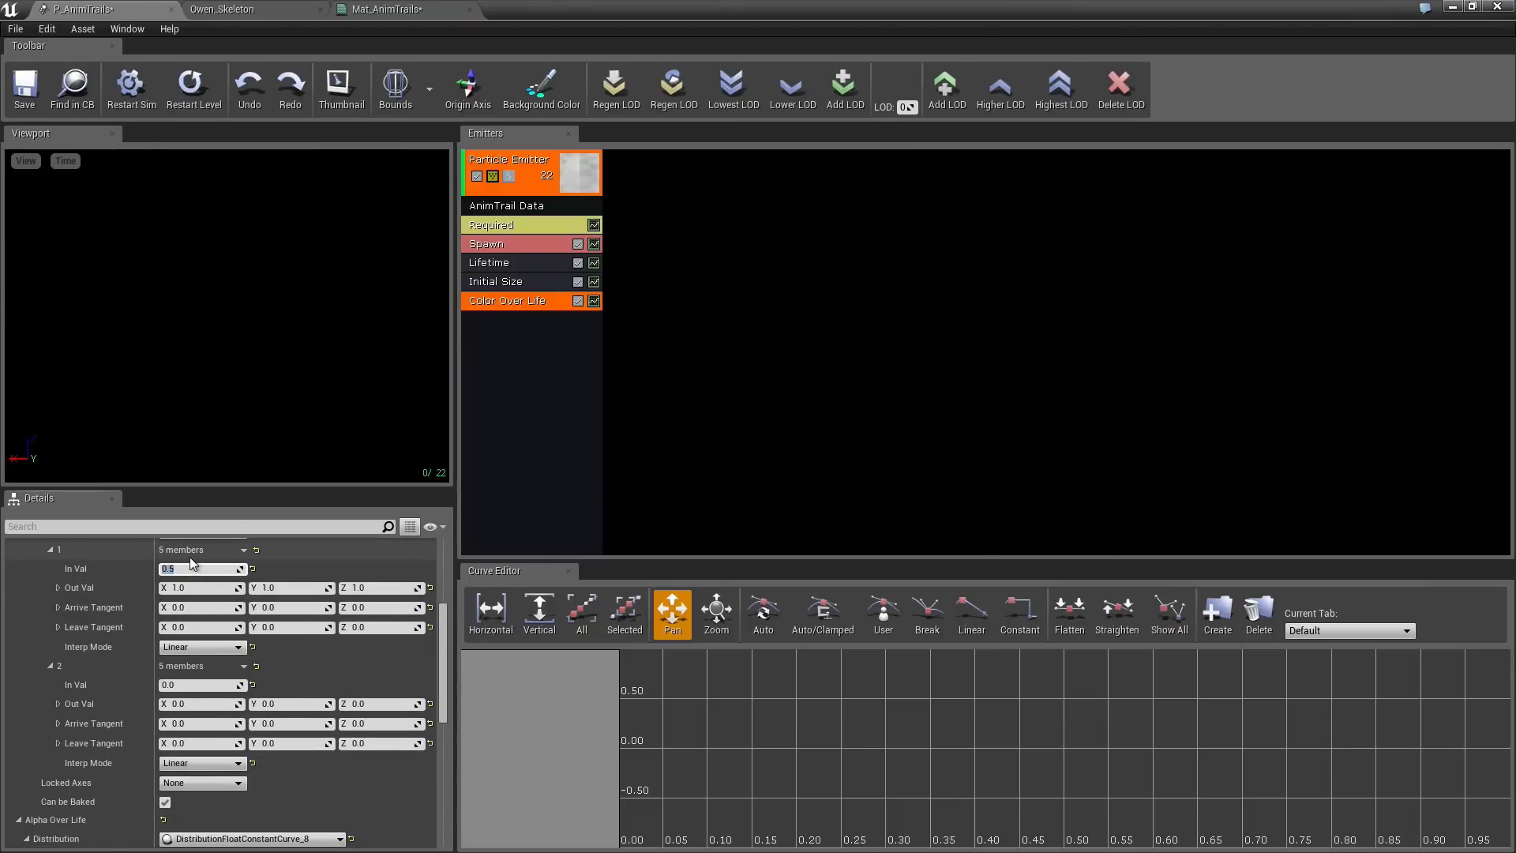
{"action": "left_click", "coordinate": [212, 588]}
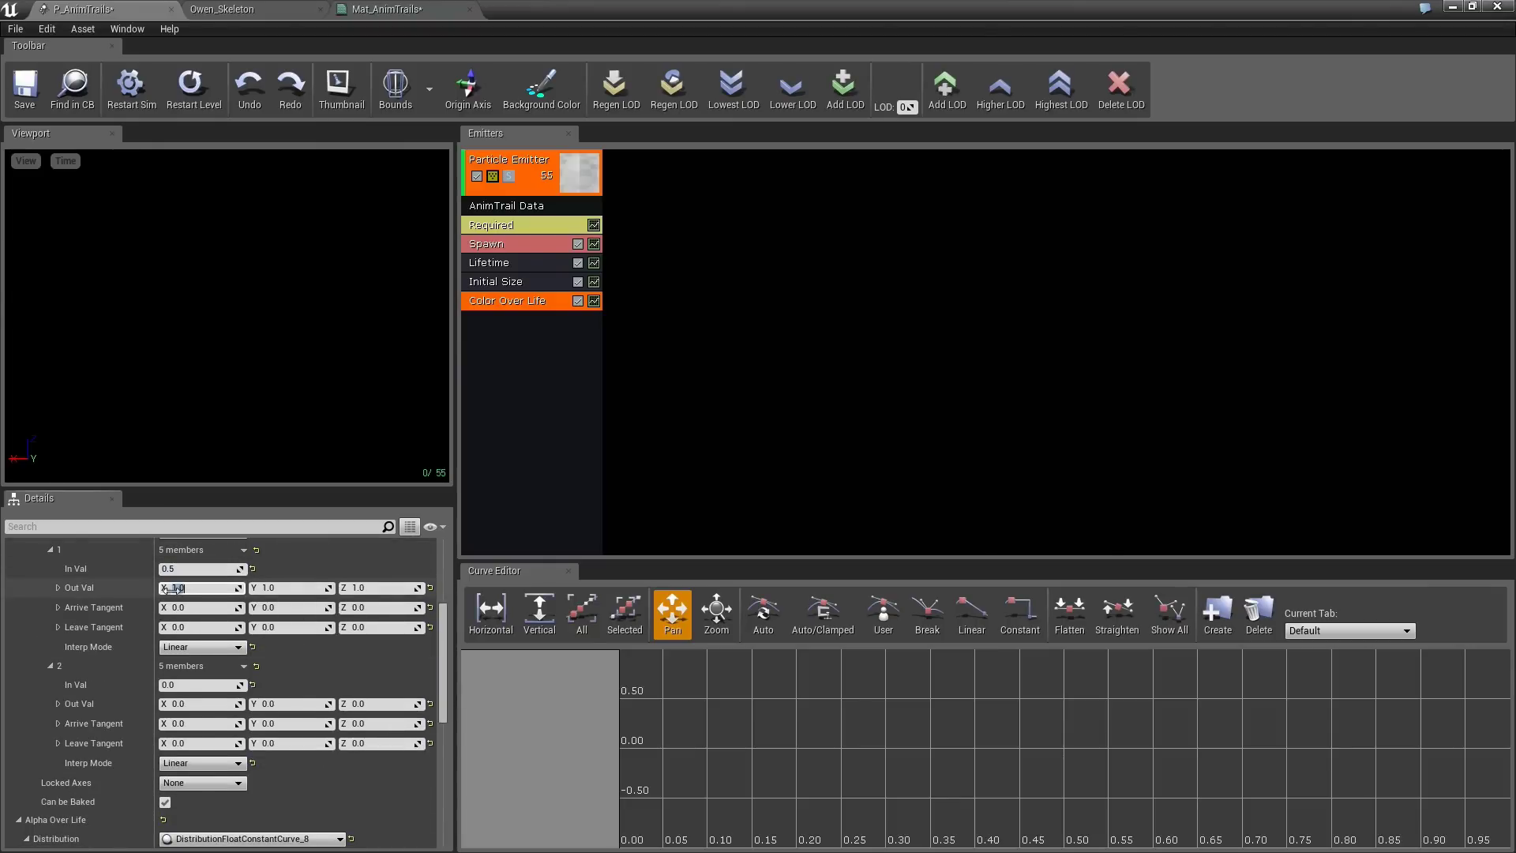
{"action": "type", "text": "0"}
{"action": "key", "text": "Tab"}
{"action": "key", "text": "Tab"}
{"action": "type", "text": "0"}
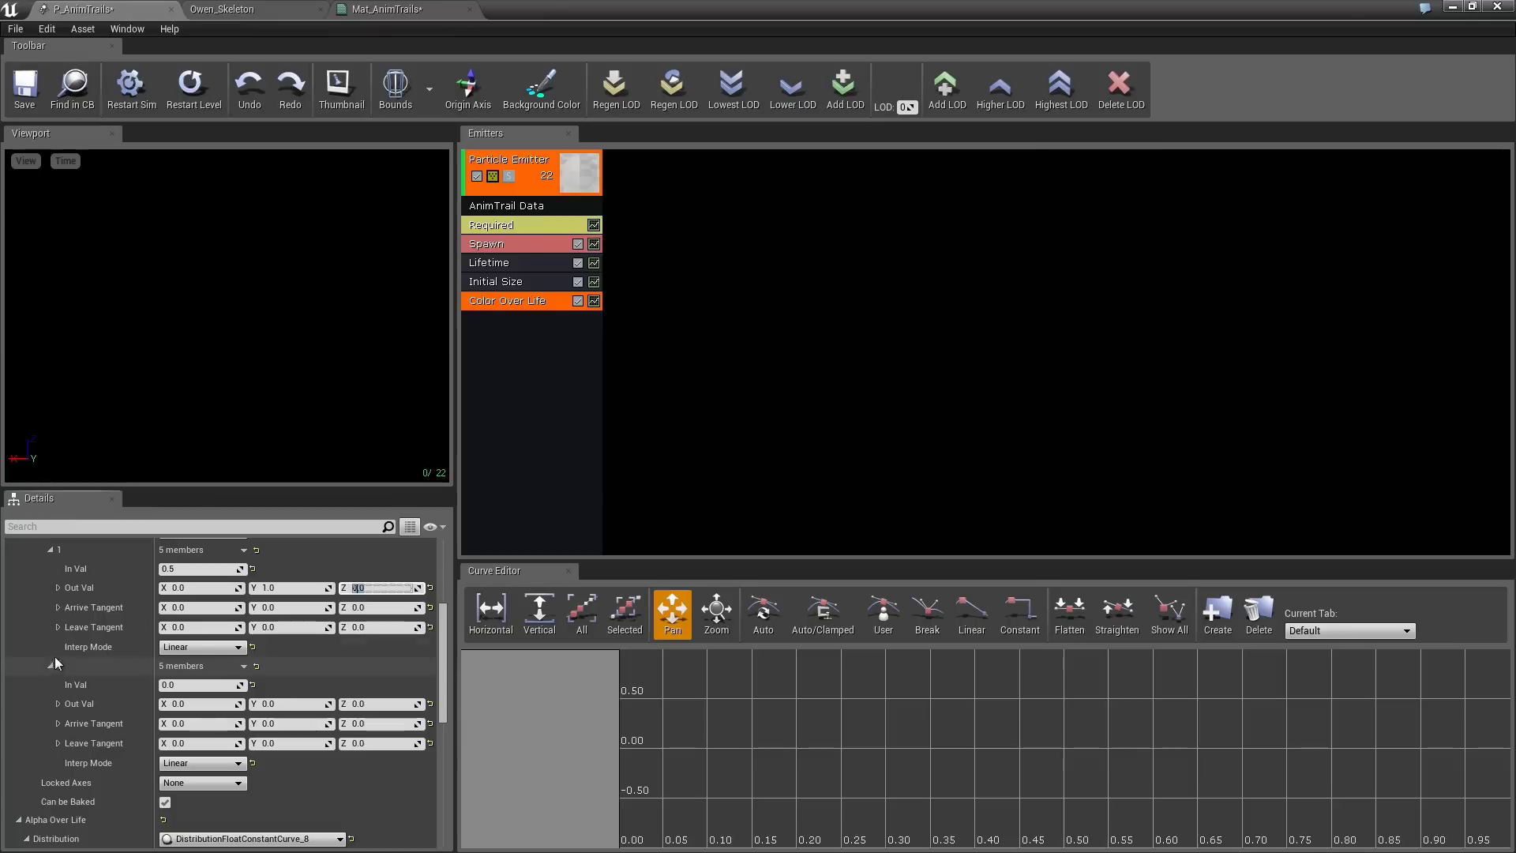
Step: Set point 2 to In Val 0.75 with blue Out Val 0, 0, 1, and save
{"action": "left_click", "coordinate": [188, 685]}
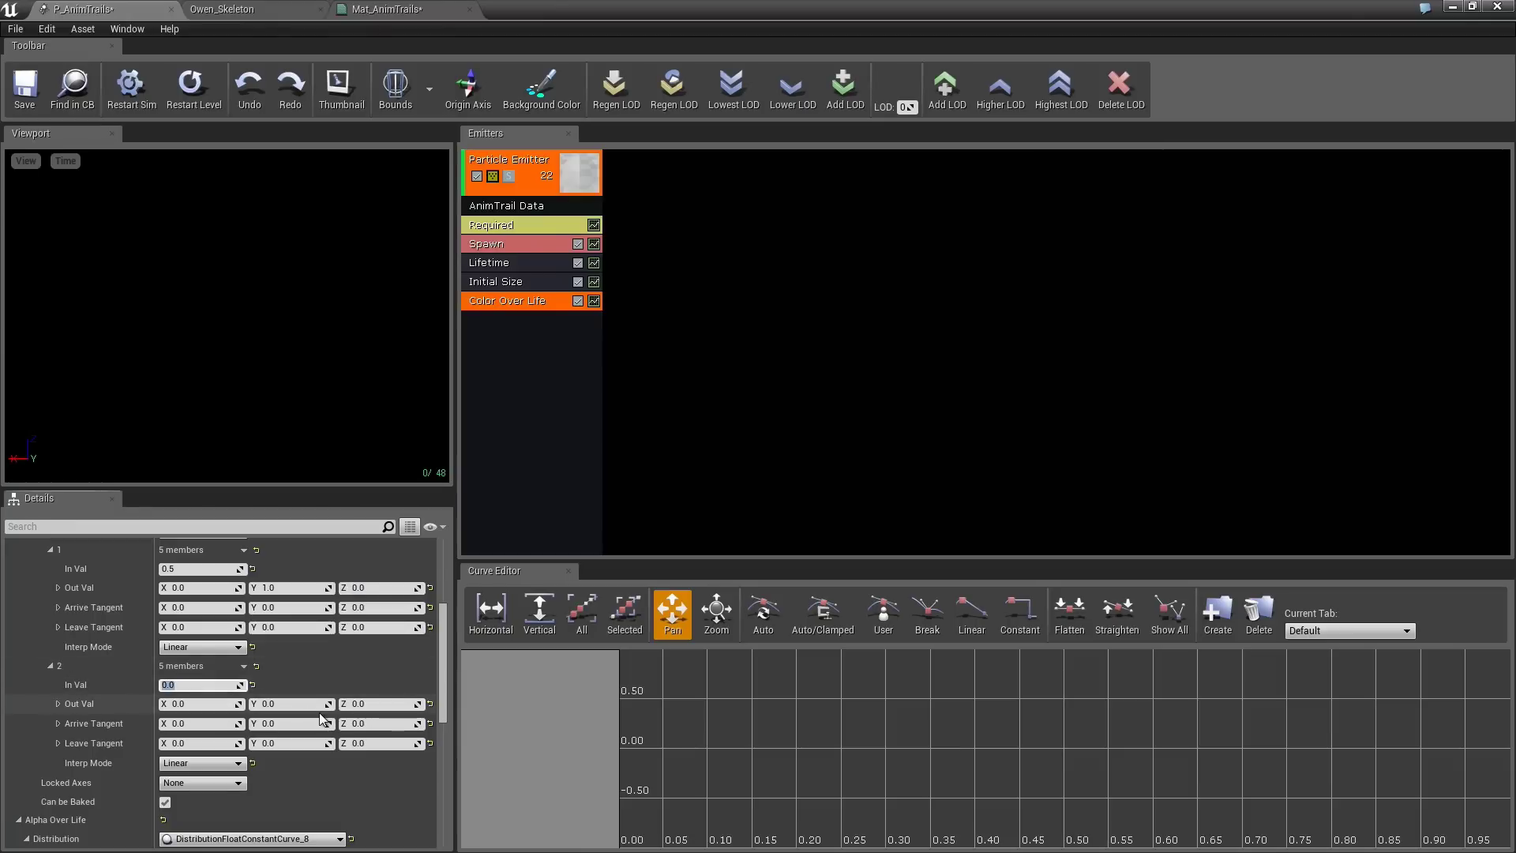
{"action": "type", "text": "0.75"}
{"action": "key", "text": "Return"}
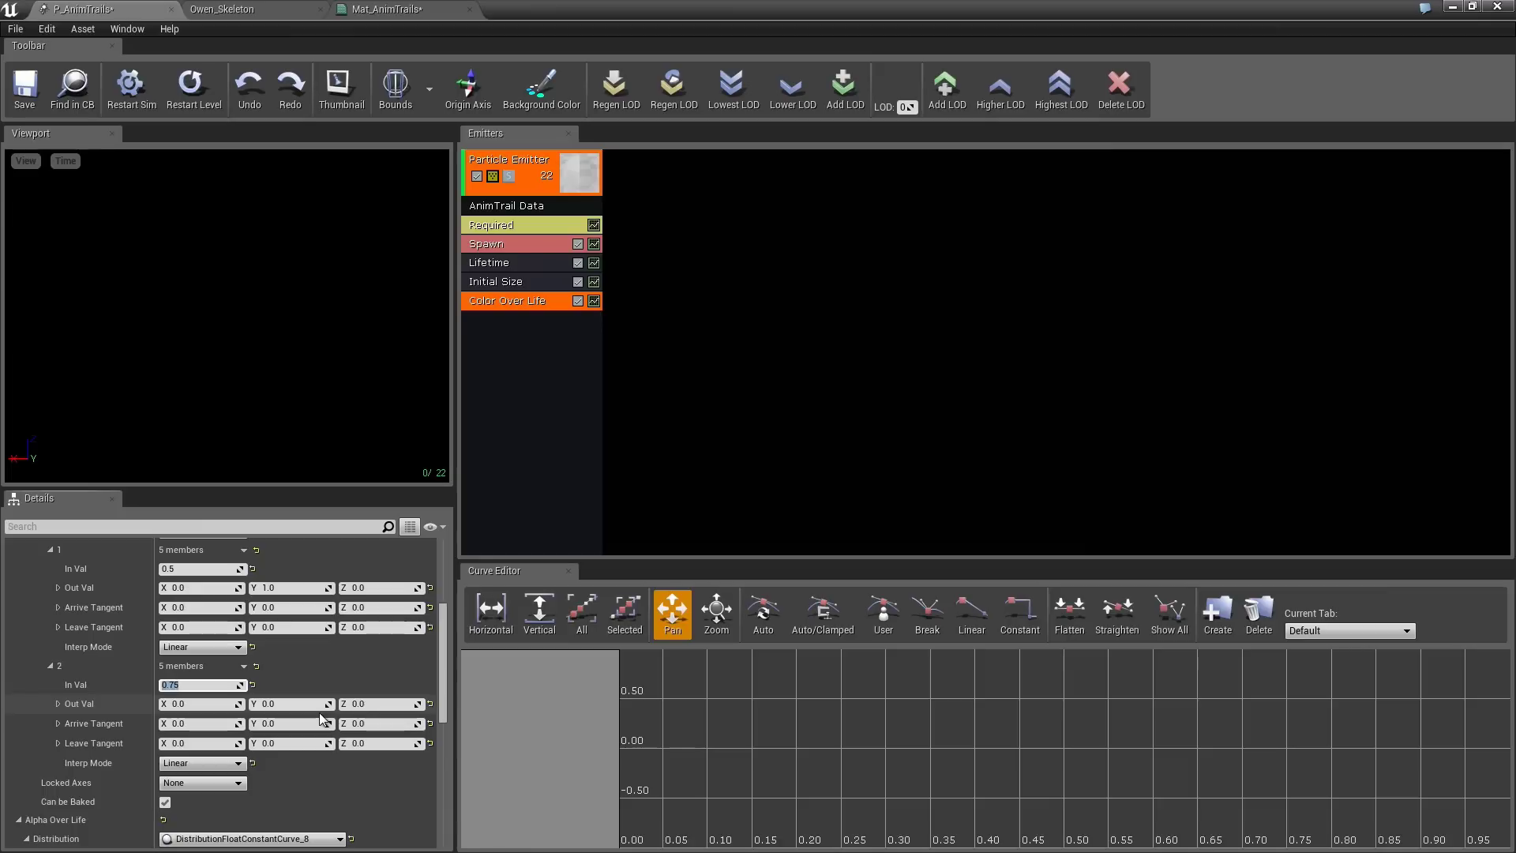
{"action": "left_click", "coordinate": [205, 703]}
{"action": "key", "text": "Tab"}
{"action": "key", "text": "Tab"}
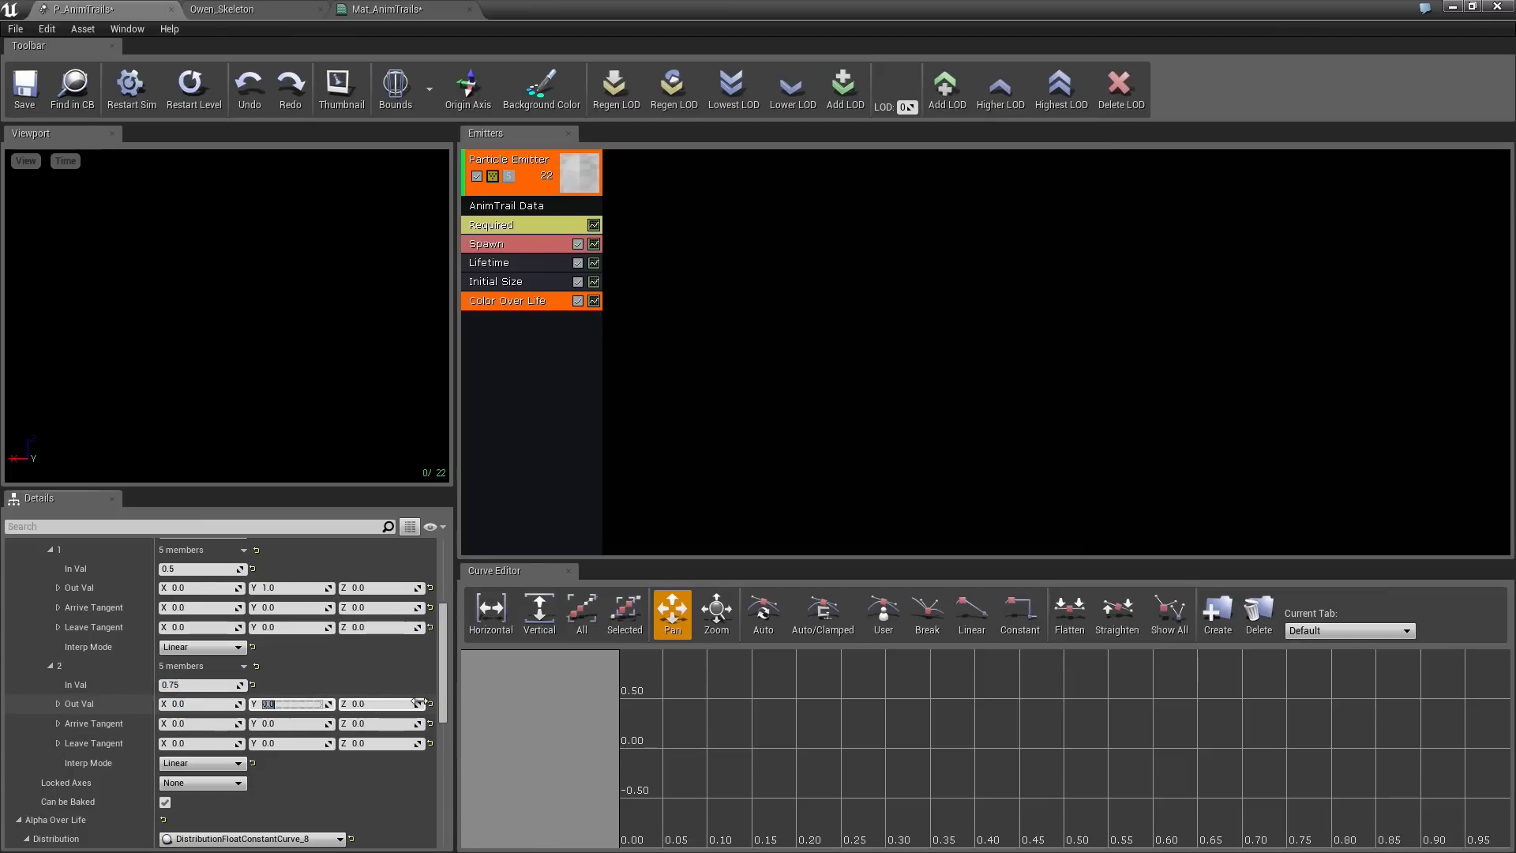
{"action": "type", "text": "1.0"}
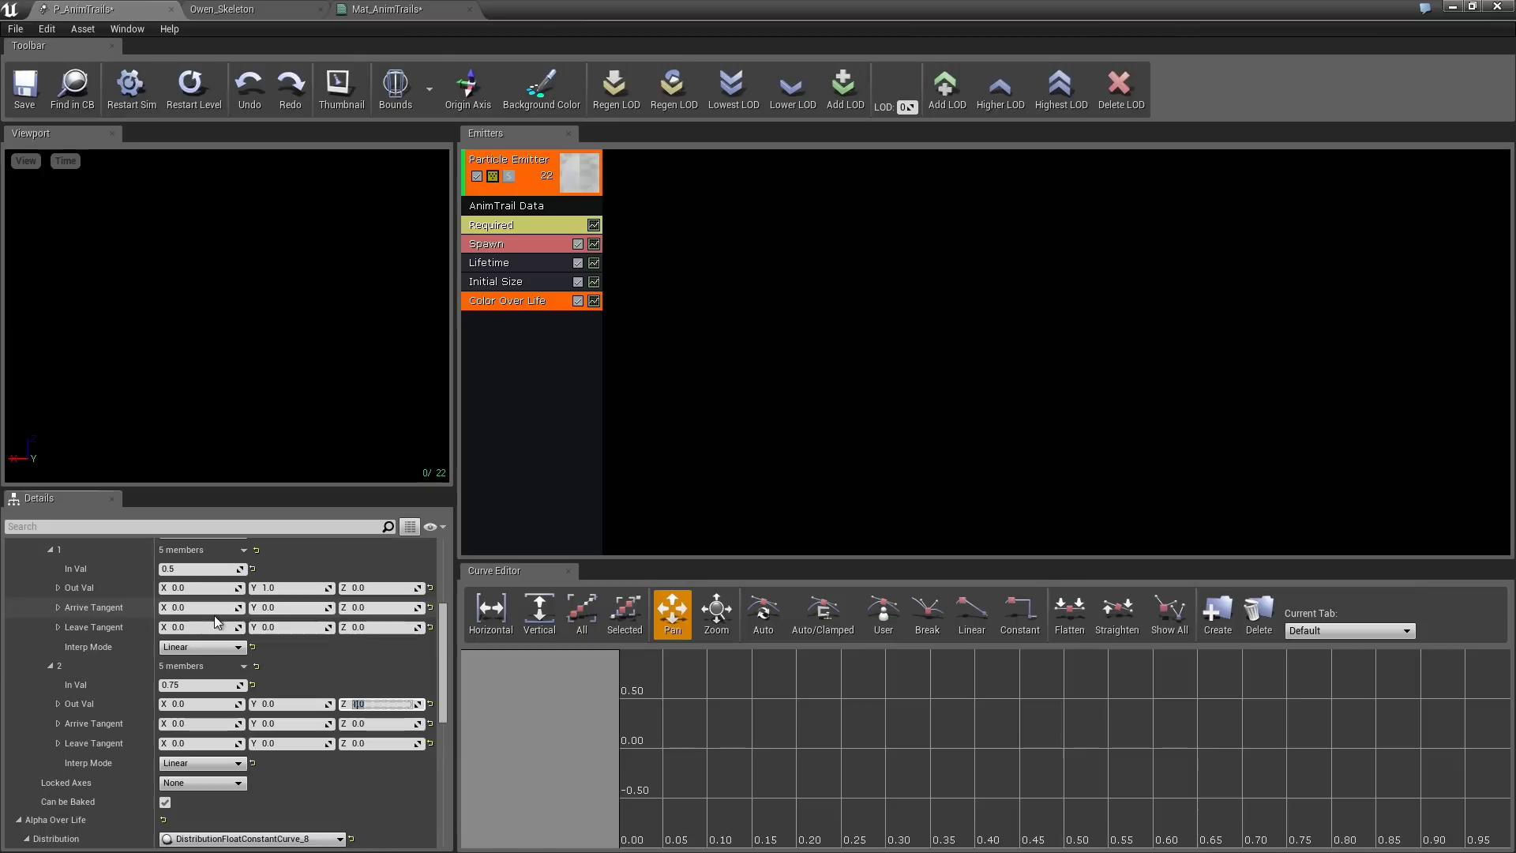
{"action": "left_click", "coordinate": [25, 85]}
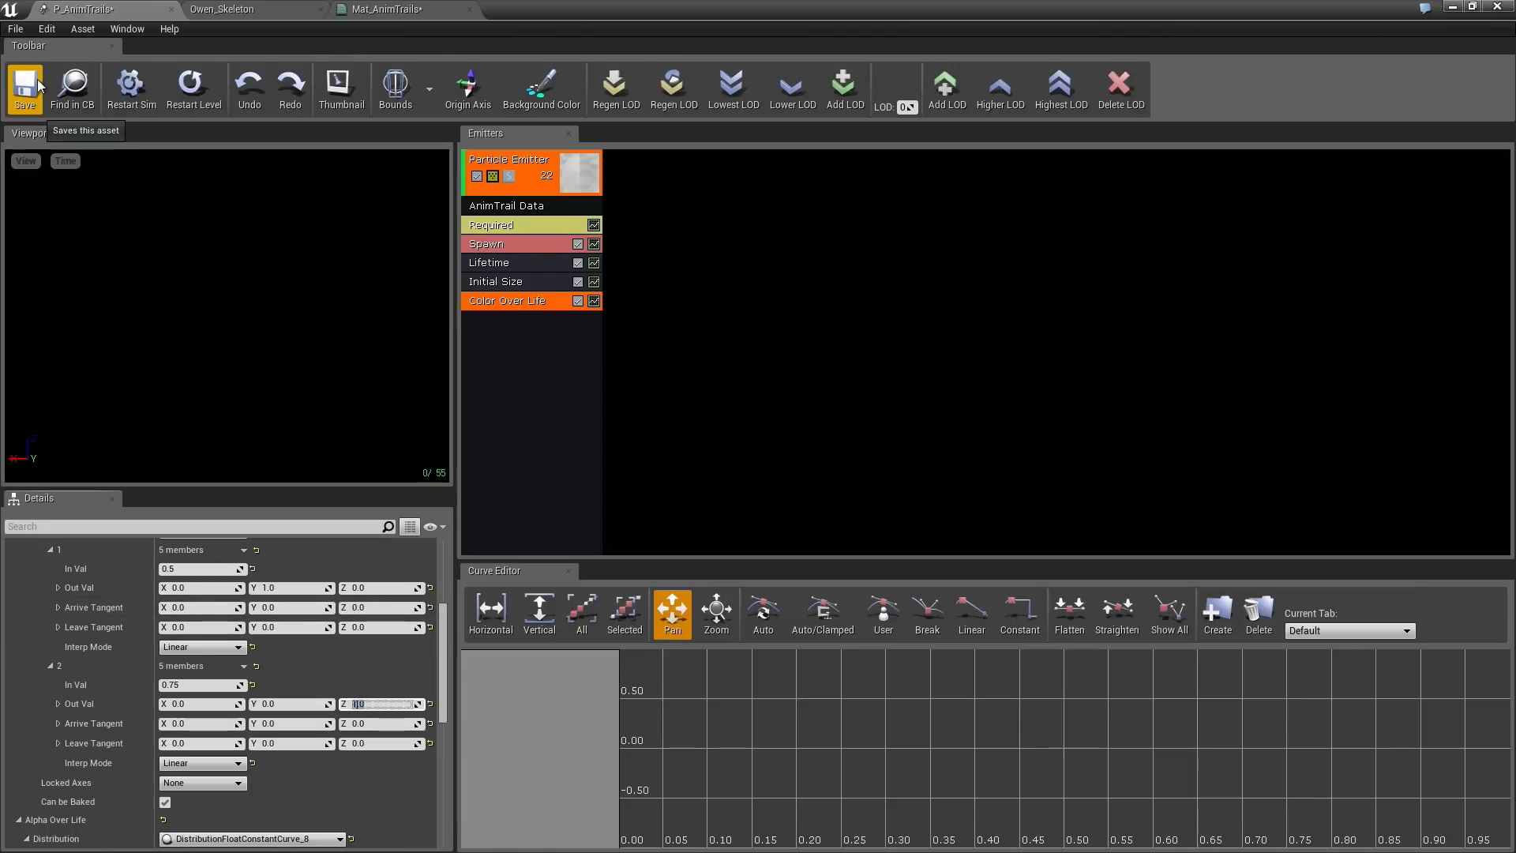
Step: Show the Color Over Life curves, fit them vertically, and set all keys to Auto/Clamped
{"action": "left_click", "coordinate": [594, 301]}
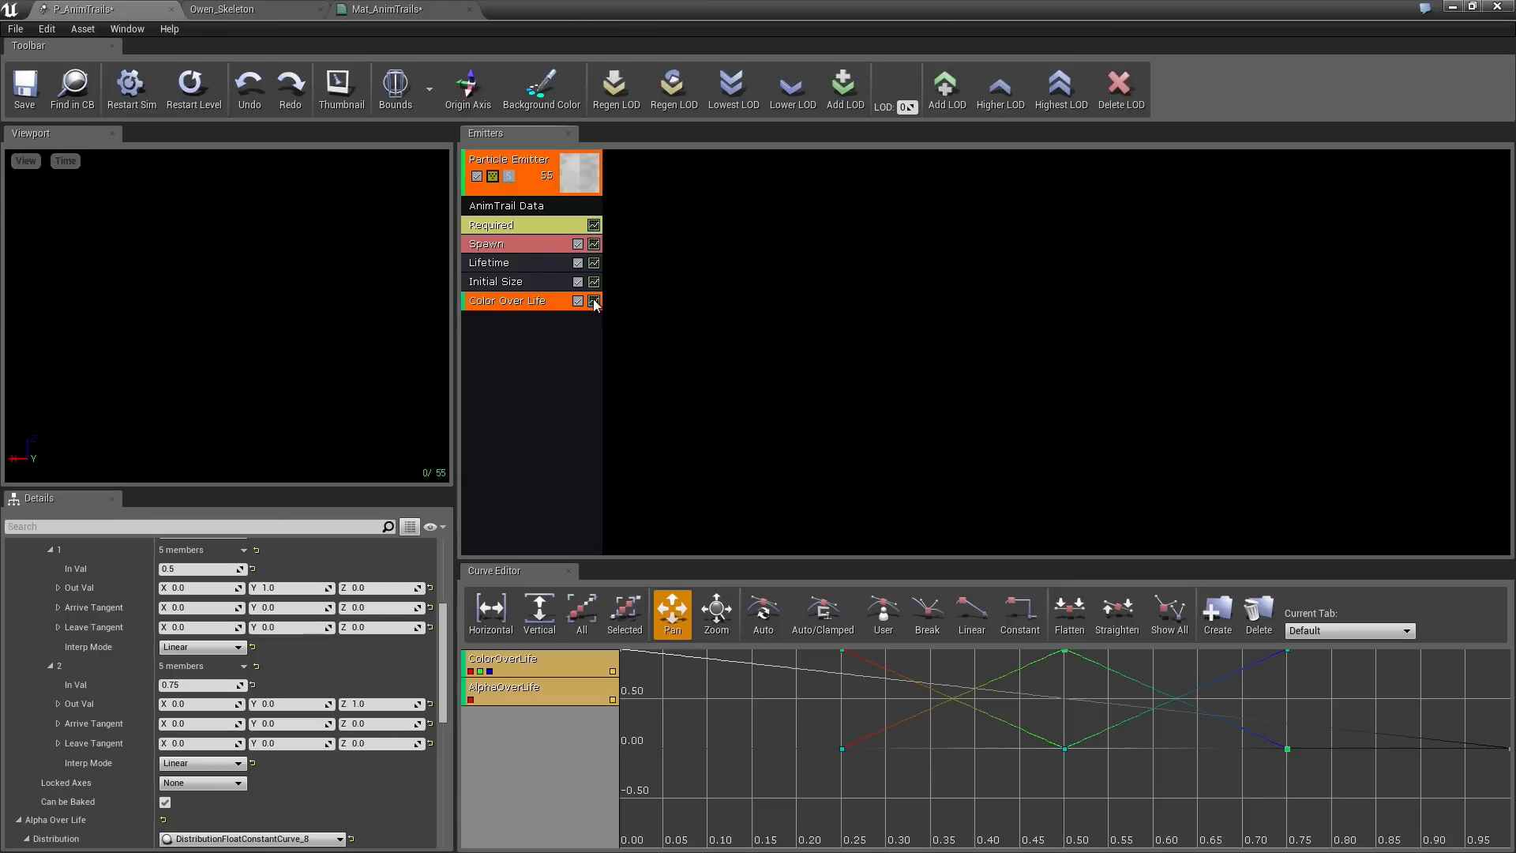
{"action": "right_click", "coordinate": [992, 747]}
{"action": "left_click", "coordinate": [540, 616]}
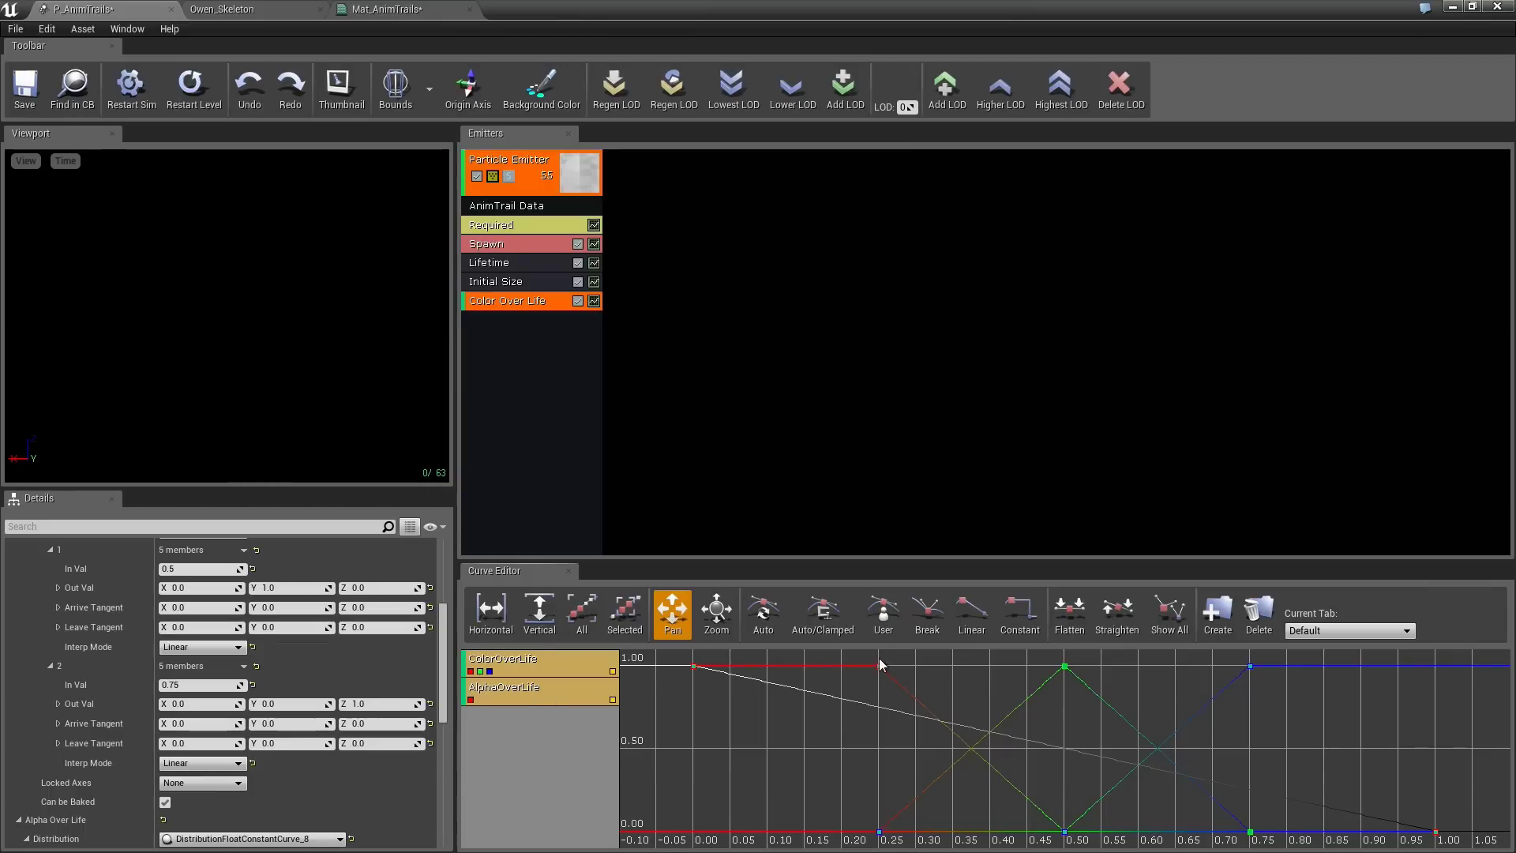
{"action": "mouse_move", "coordinate": [887, 671]}
{"action": "mouse_move", "coordinate": [856, 658]}
{"action": "left_mouse_down", "text": "ctrl+alt"}
{"action": "mouse_move", "coordinate": [957, 732]}
{"action": "mouse_move", "coordinate": [1285, 843]}
{"action": "left_mouse_up", "text": "ctrl+alt"}
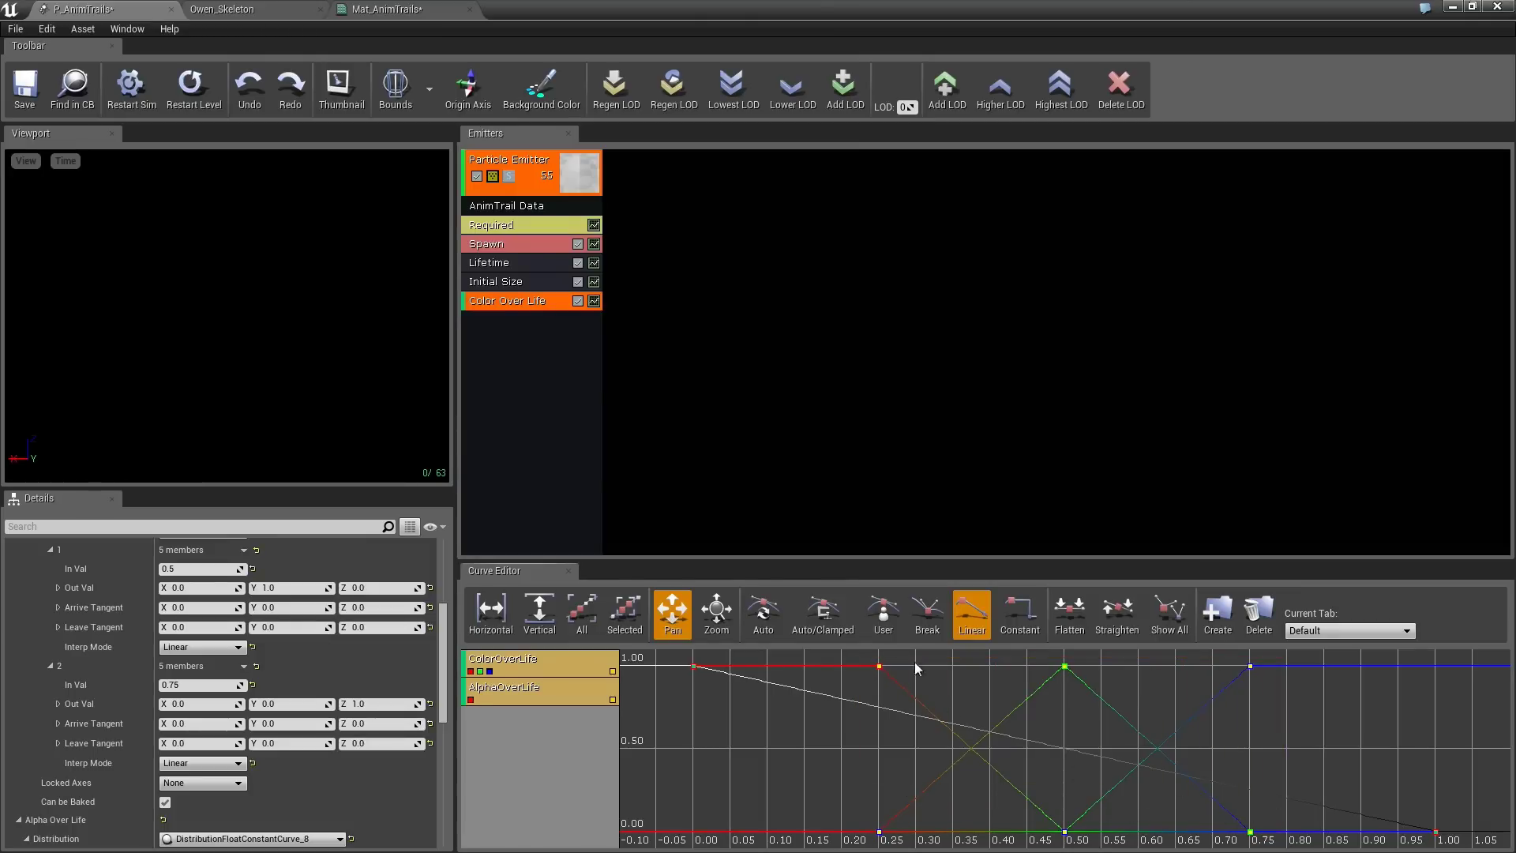
{"action": "left_click", "coordinate": [823, 614]}
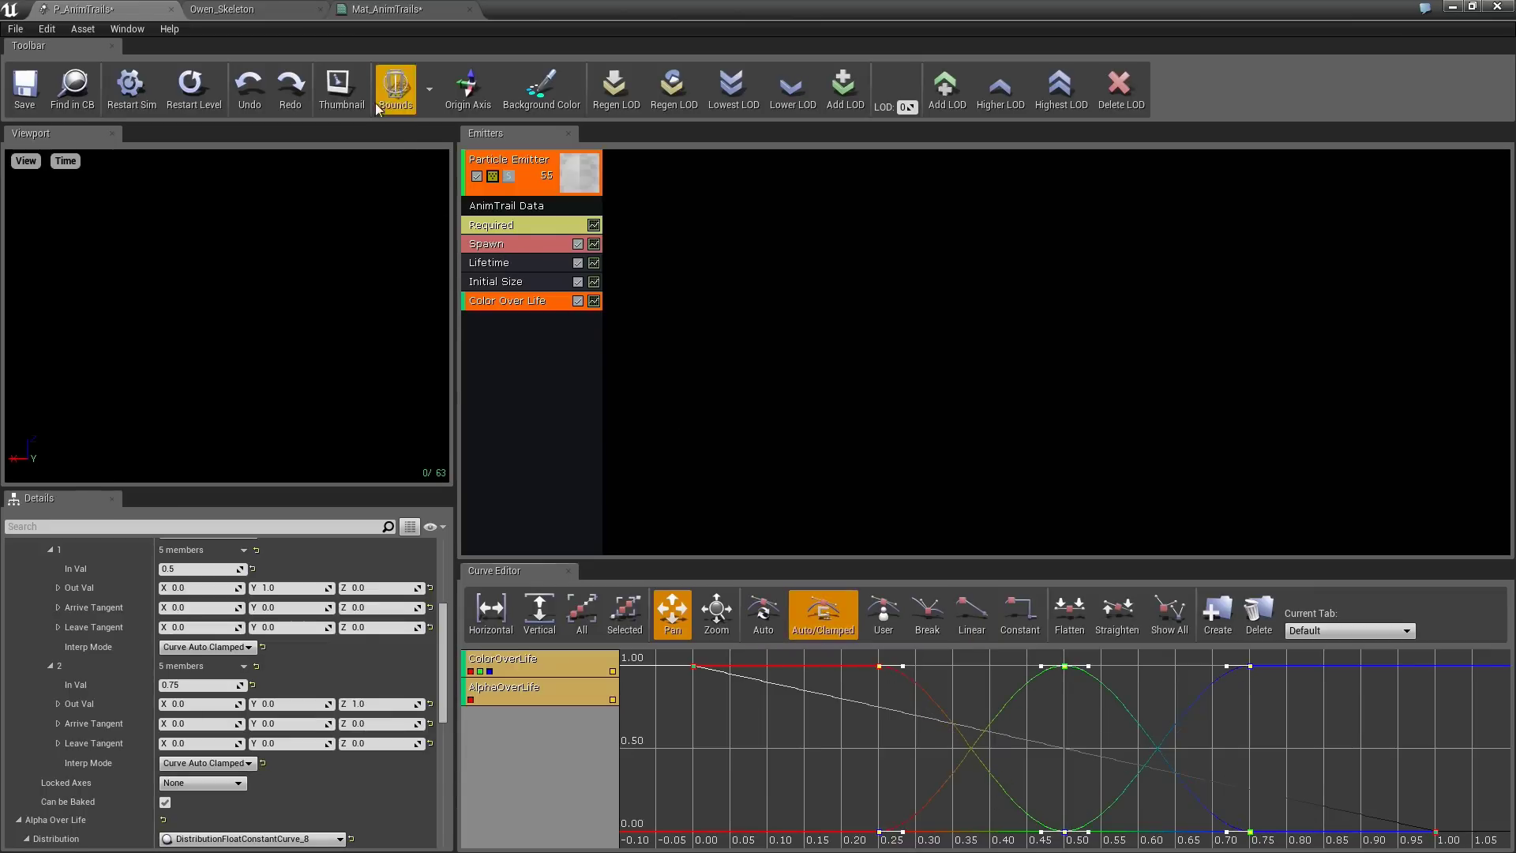
{"action": "left_click", "coordinate": [230, 9]}
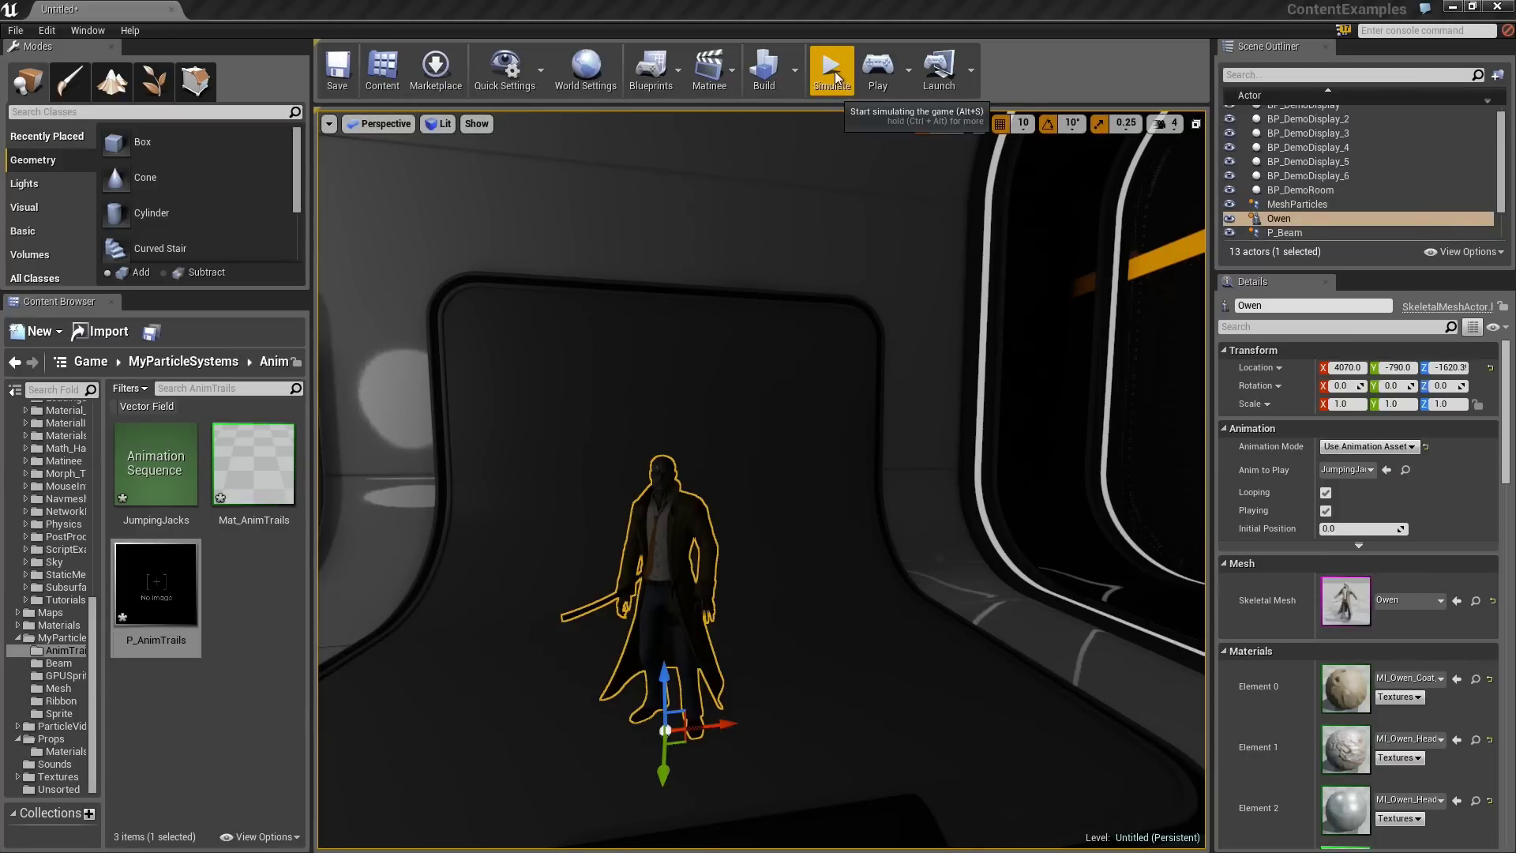
Step: Start Simulate to see Owen's jumping jacks with gradient trails on both arms
{"action": "left_click", "coordinate": [833, 70]}
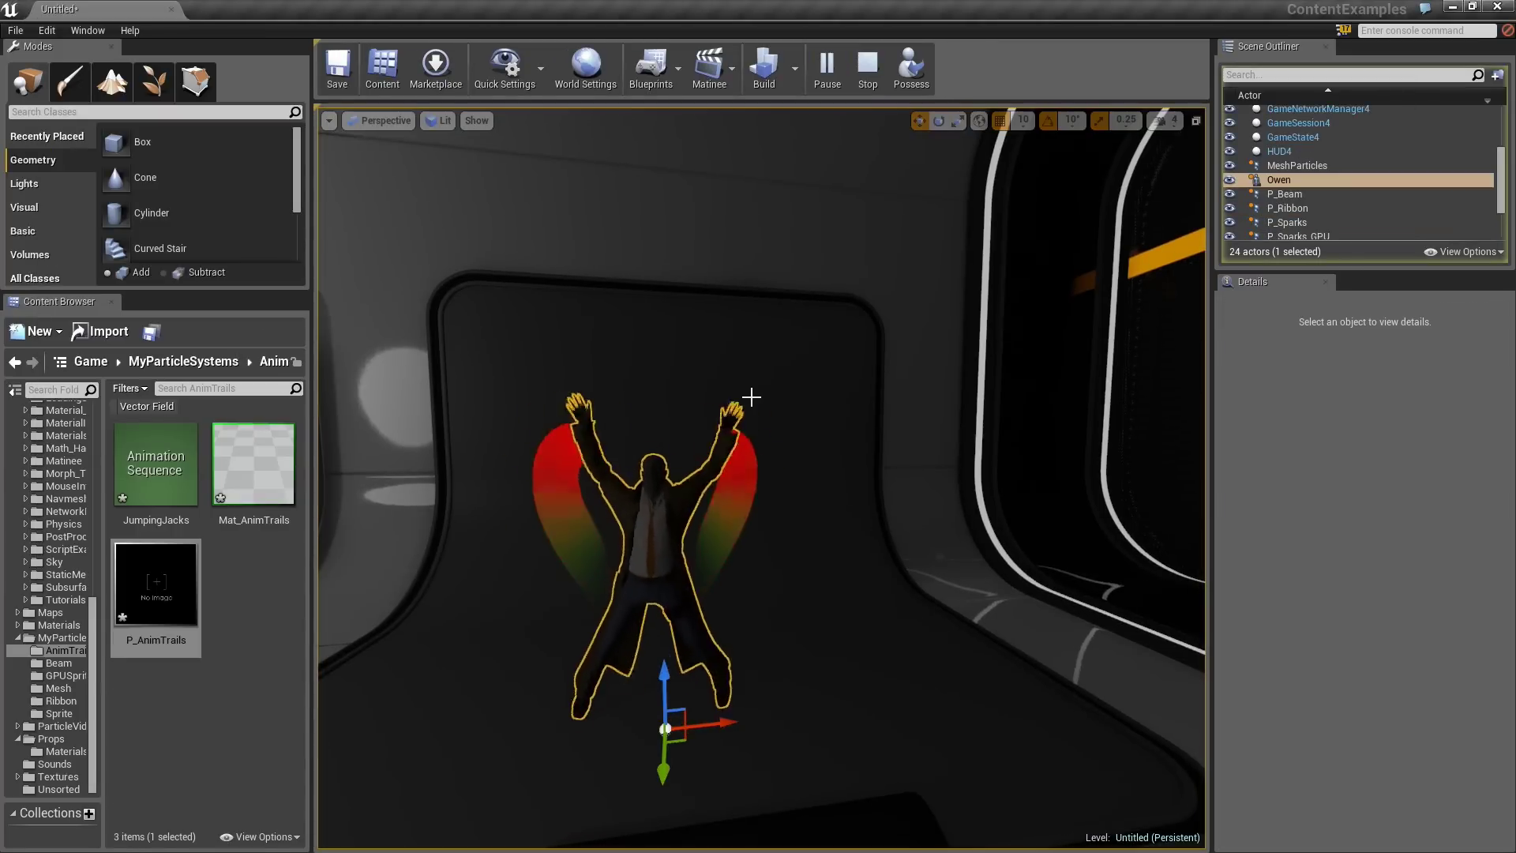